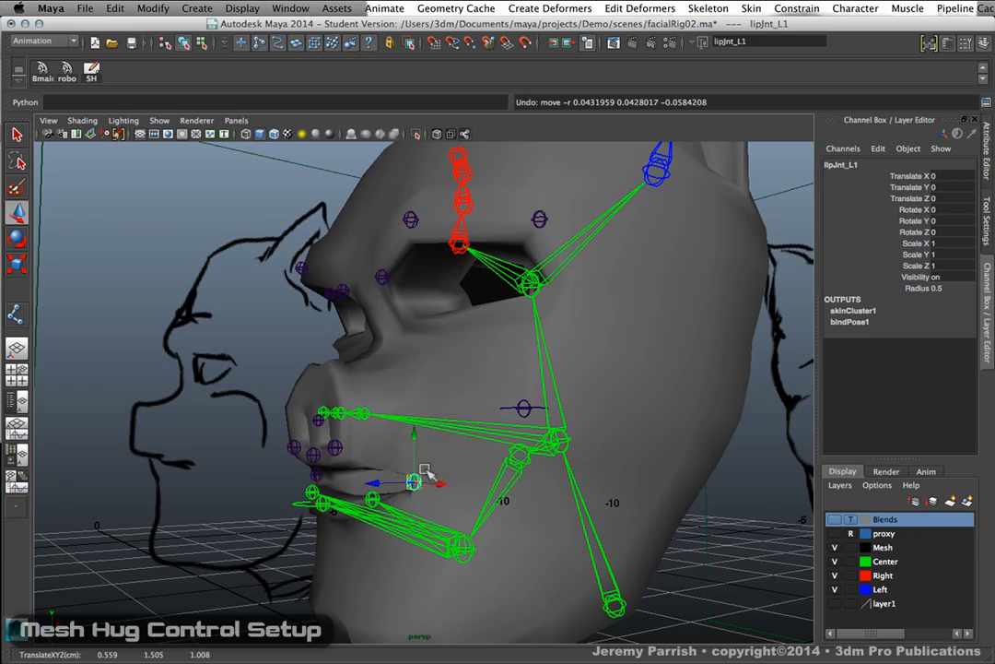
Rotate jawRootJnt1 to -15 on Z to open the character's mouth.
left_click_drag(417, 478, 443, 472, "alt")
left_click(473, 477)
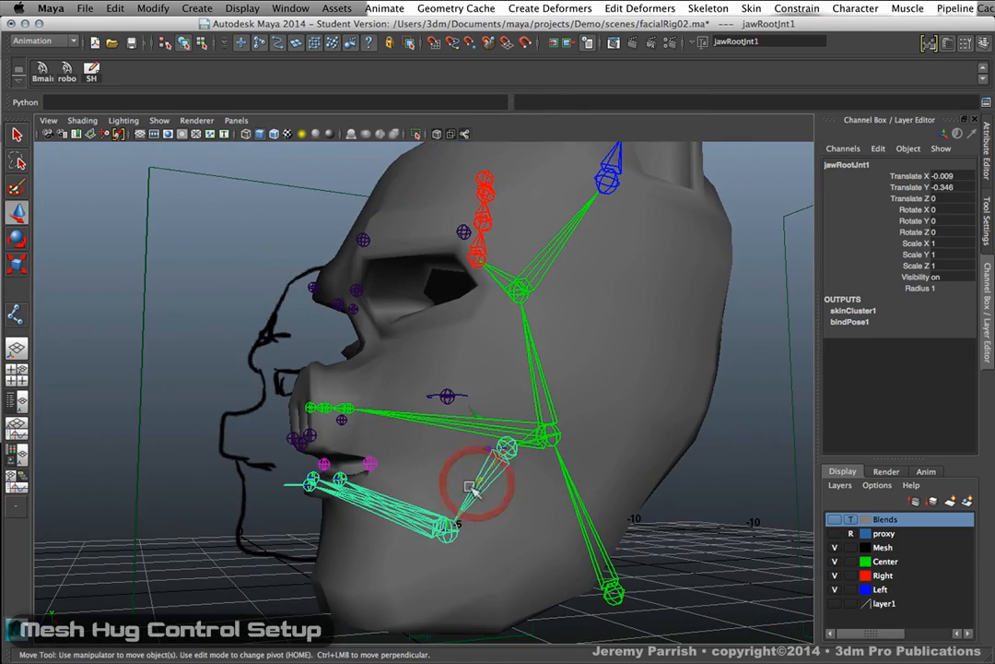
key("e")
left_click_drag(457, 482, 463, 493)
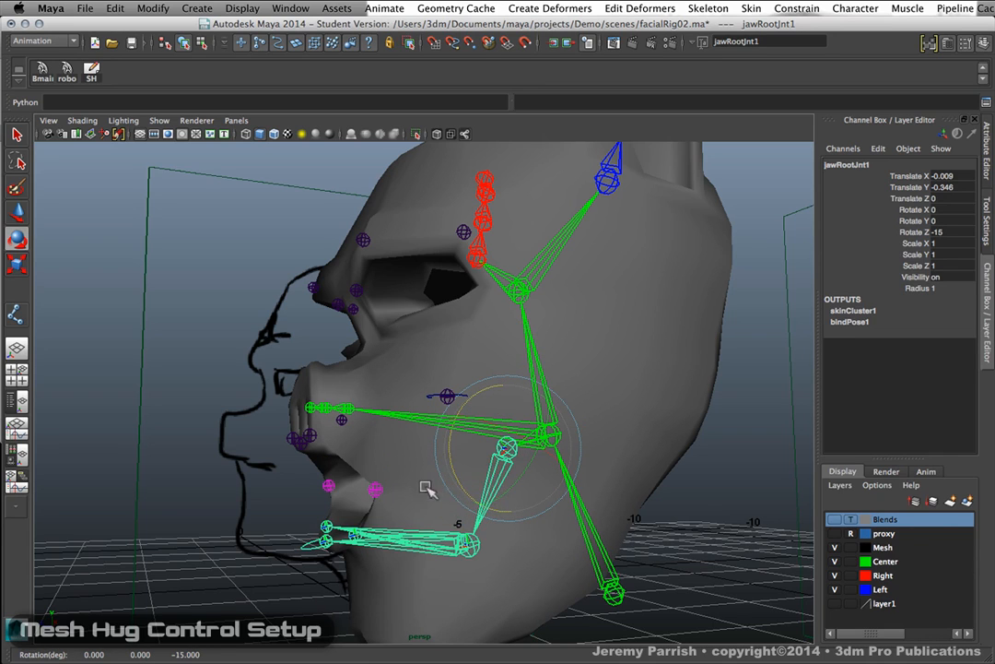
Try moving the left lip-corner joint lipJnt_L1 upward while the jaw is open, and undo it.
left_click(374, 488)
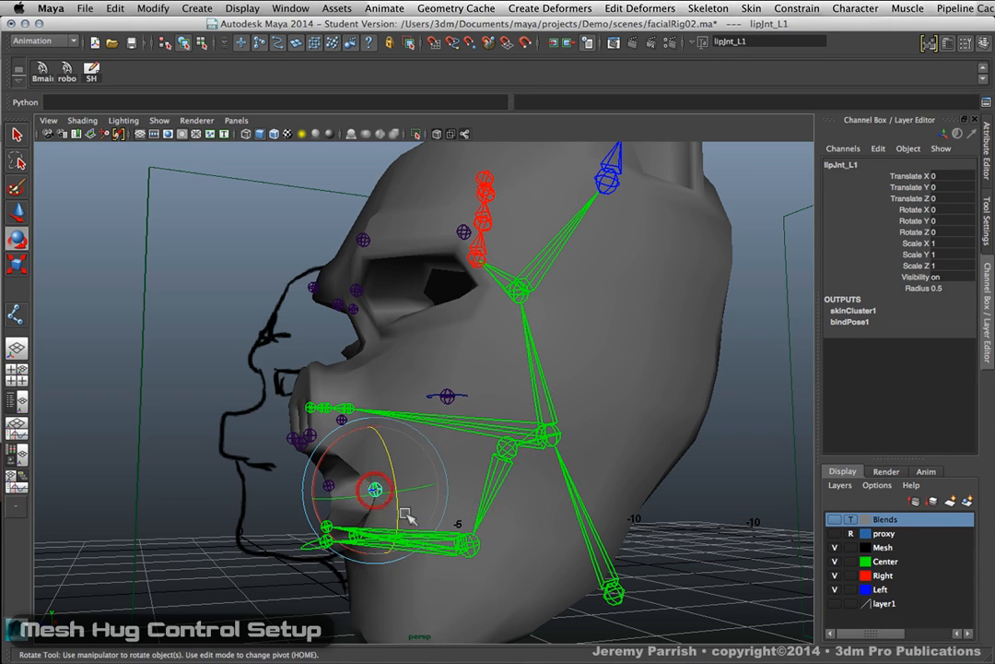
key("w")
left_click_drag(379, 487, 384, 458)
key("z")
key("z")
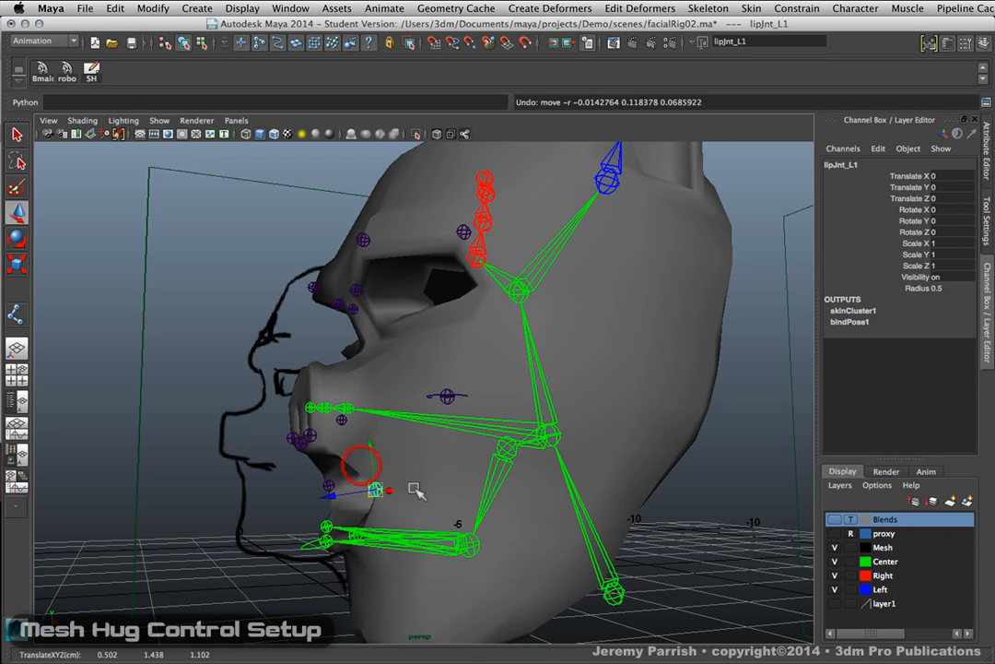
Try moving a head mesh face beside the mouth corner, undo it, and return to object selection.
right_click_drag(402, 498, 407, 532)
left_click(398, 502)
left_click_drag(398, 505, 444, 488, "alt")
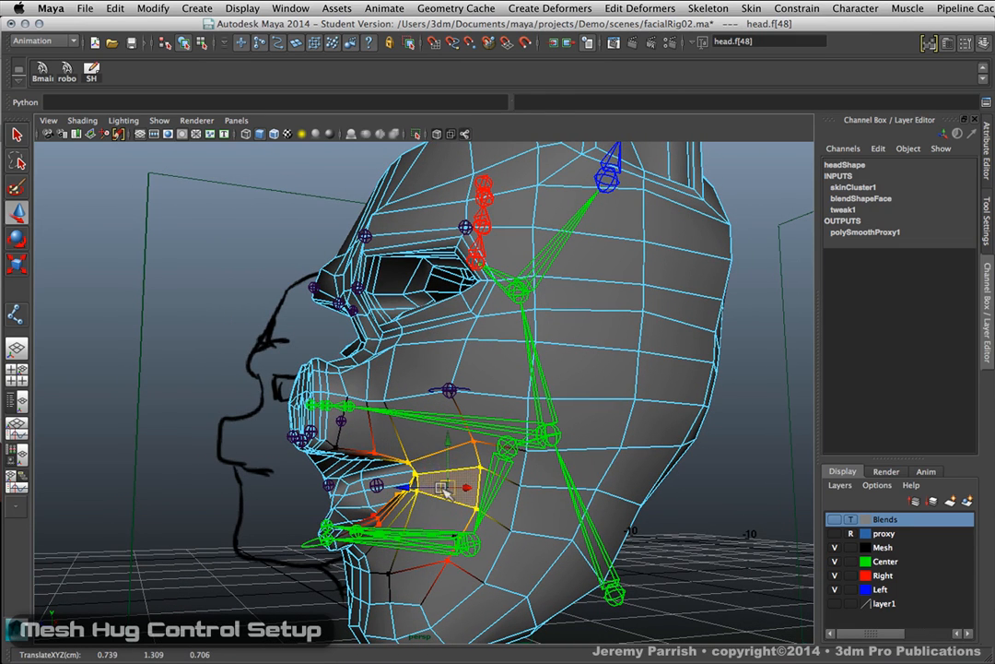
key("z")
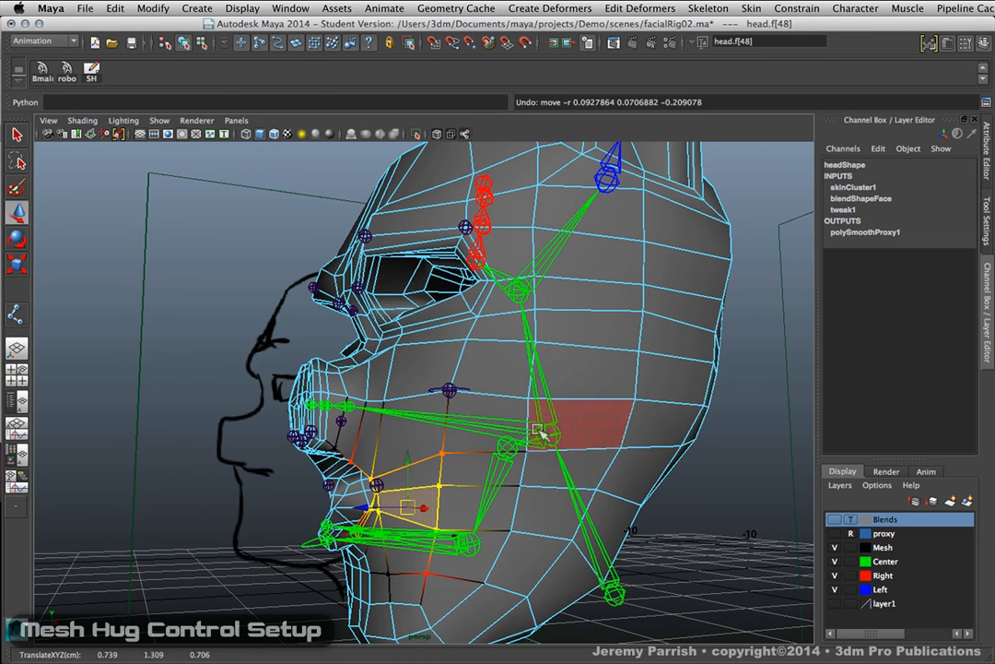
left_click(182, 43)
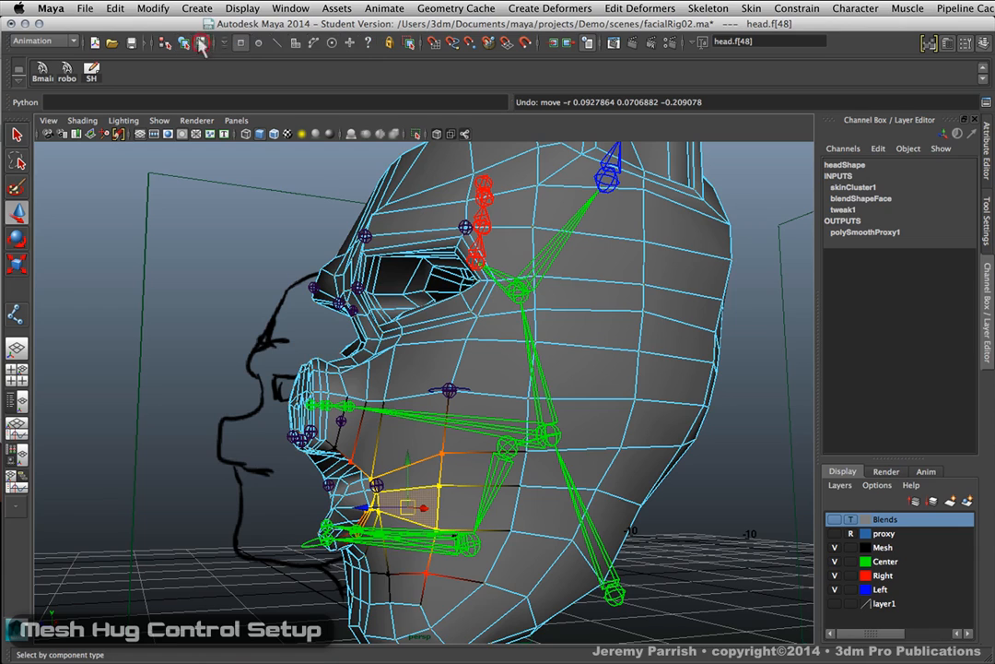
left_click(199, 246)
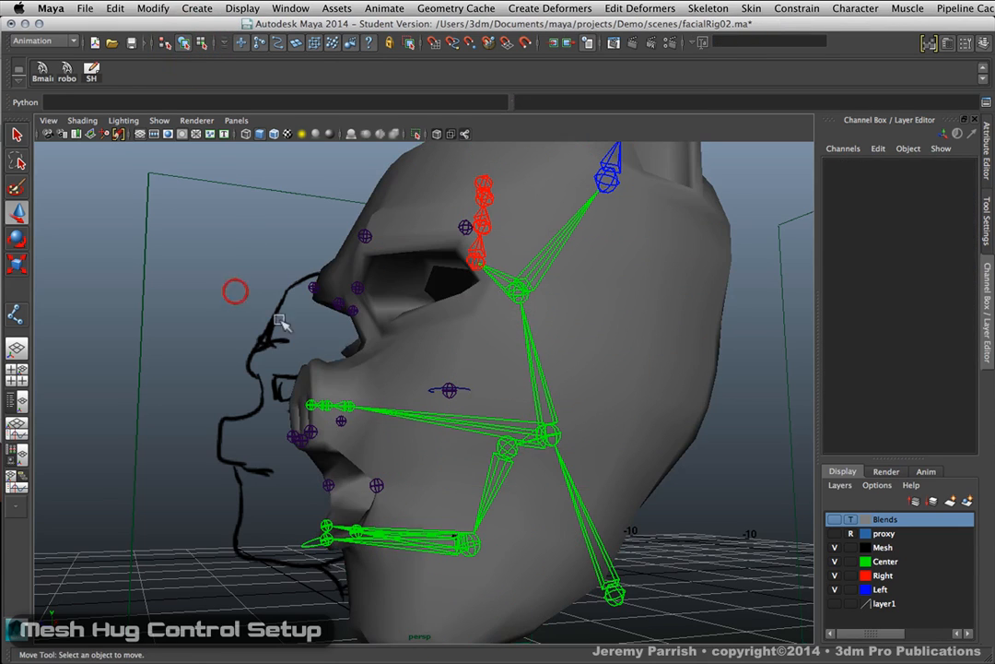
Reset the Z rotation of jawRootJnt1 to 0 and clear the selection.
left_click(505, 455)
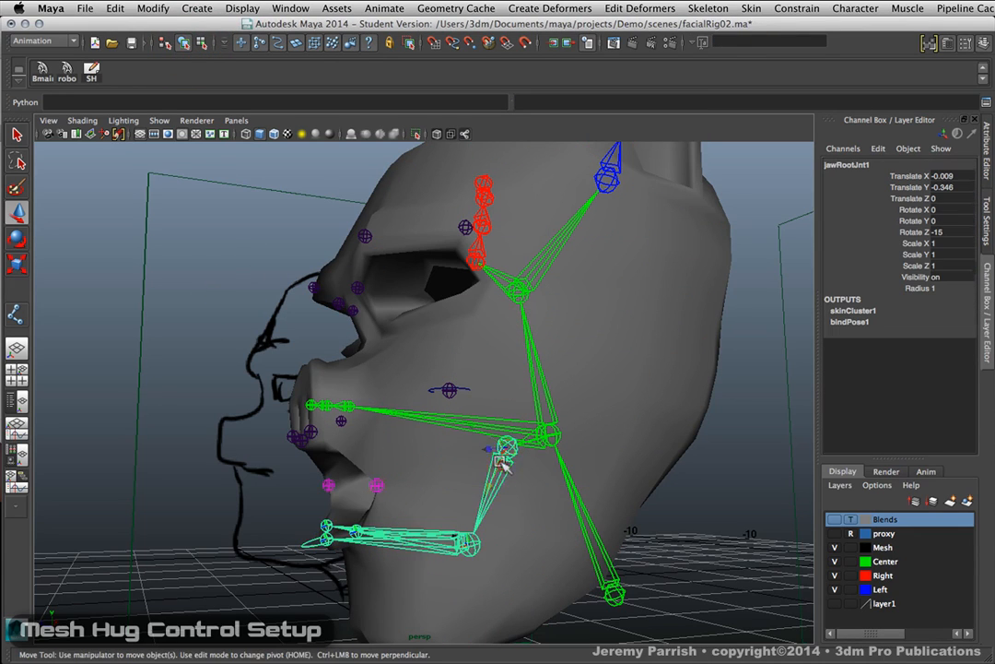
left_click(942, 232)
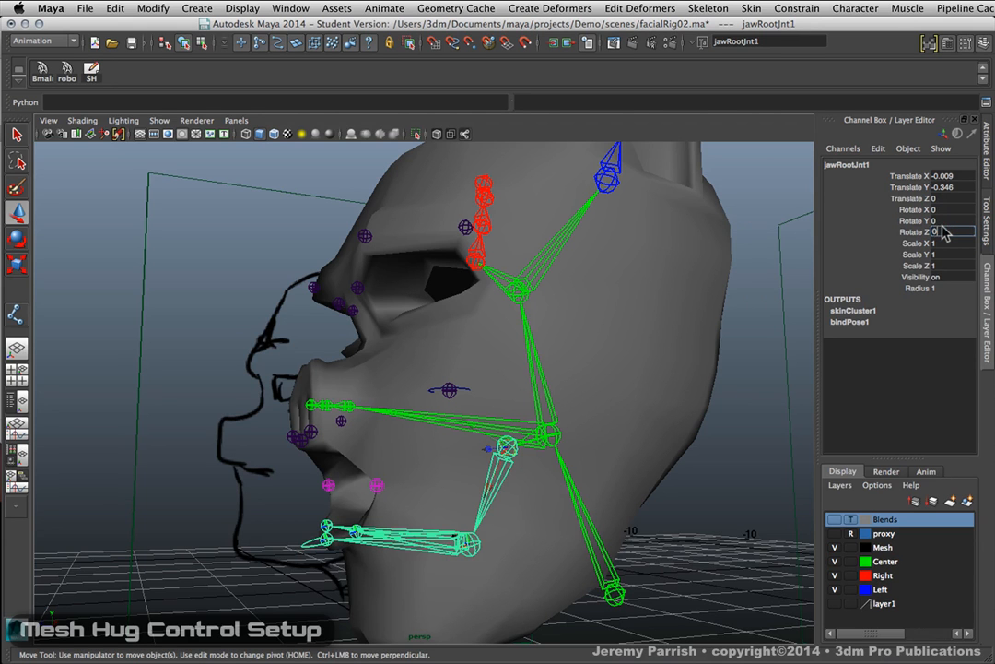
type("0")
key("Return")
left_click_drag(623, 357, 653, 406, "alt")
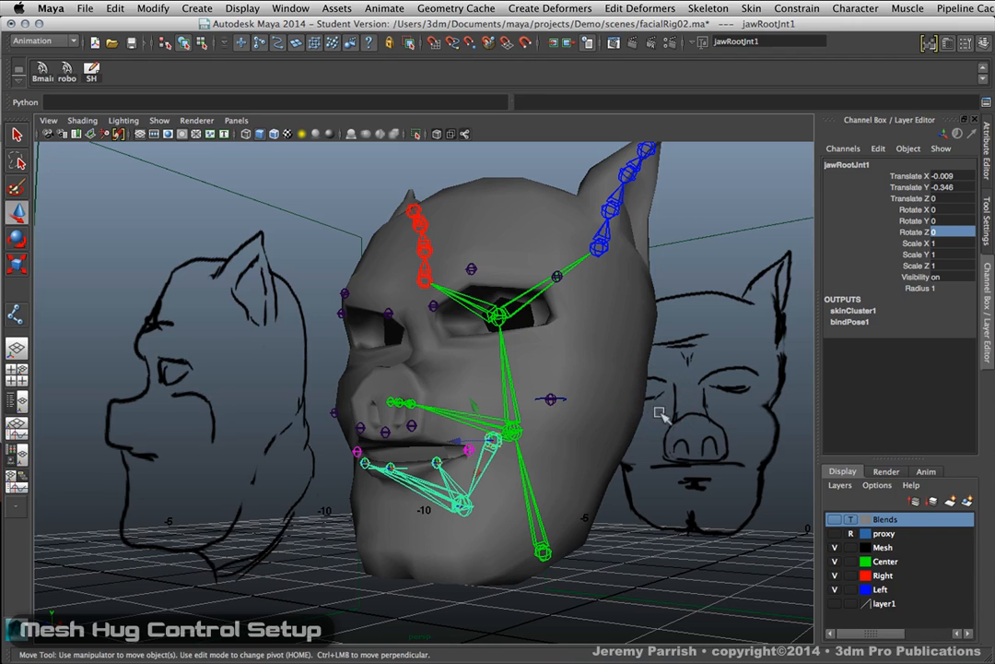
left_click(628, 516)
left_click_drag(628, 515, 874, 289, "alt")
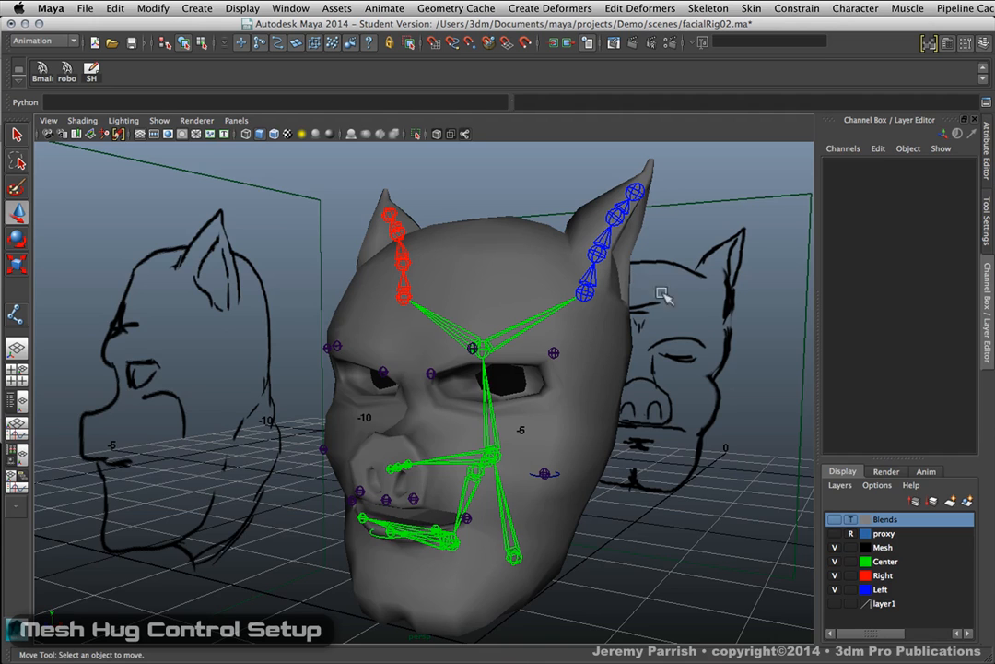
left_click_drag(662, 291, 613, 311, "alt")
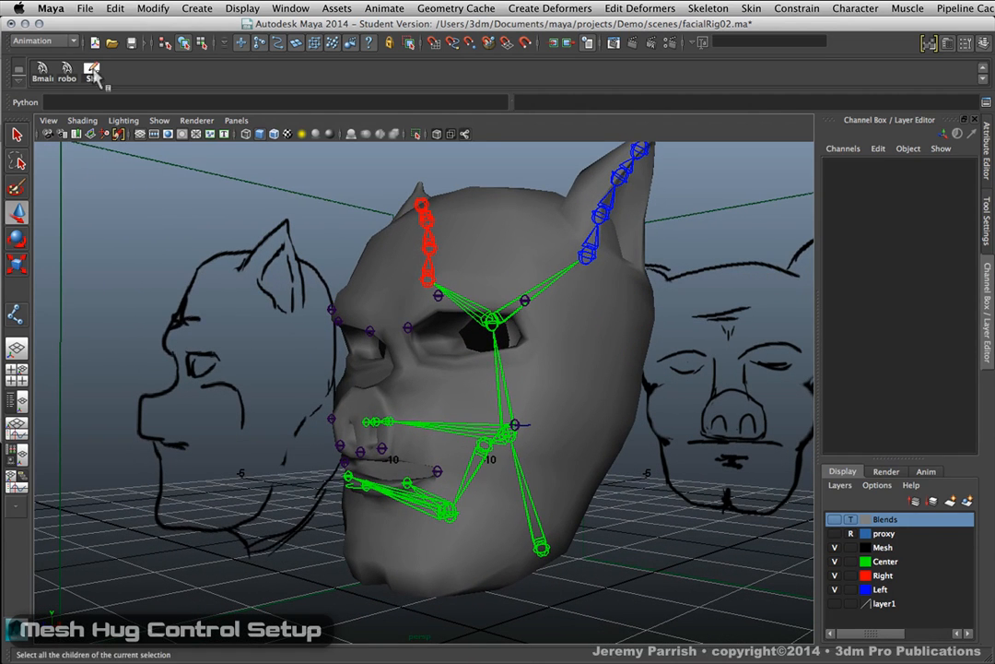
Open the FaceHugCtrls.ma scene and display the full-body character with smooth shading.
left_click(84, 9)
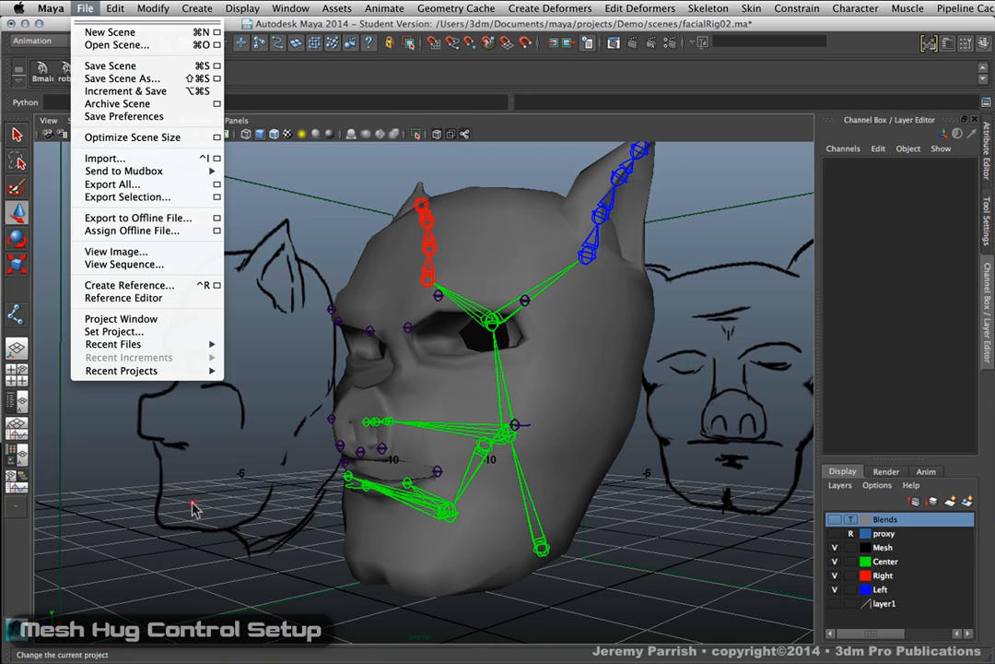
left_click(348, 373)
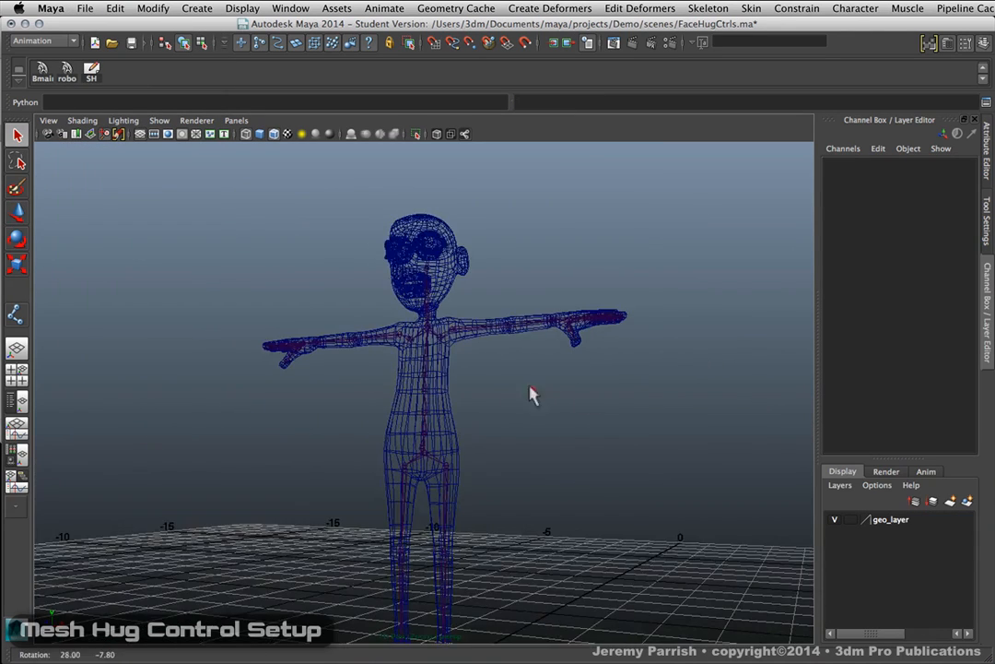
right_click_drag(387, 373, 449, 390, "alt")
middle_click_drag(444, 377, 462, 400, "alt")
right_click_drag(452, 393, 472, 403, "alt")
middle_click_drag(460, 355, 476, 390, "alt")
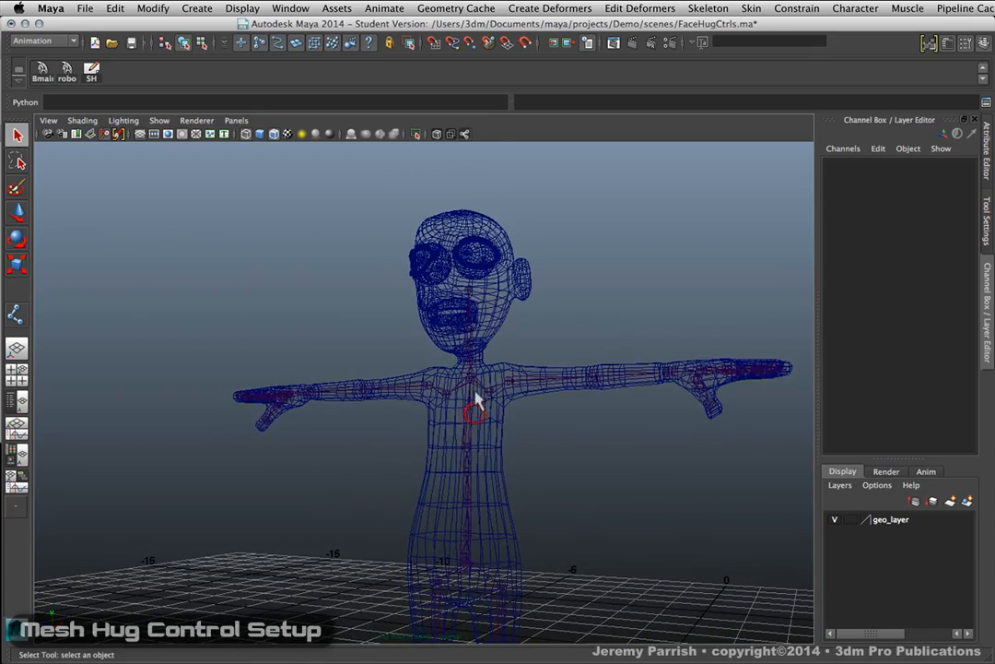
key("5")
Examine the character's head, face and upper-body skeleton from several angles.
mouse_move(460, 421)
right_mouse_down("alt")
mouse_move(435, 441)
mouse_move(608, 503)
mouse_move(599, 493)
right_mouse_up("alt")
middle_click_drag(571, 429, 525, 562, "alt")
left_click_drag(526, 562, 458, 493, "alt")
right_click_drag(458, 493, 481, 576, "alt")
middle_click_drag(422, 609, 340, 659, "alt")
right_click_drag(280, 493, 157, 443, "alt")
left_click_drag(157, 444, 239, 476, "alt")
right_click_drag(238, 475, 265, 504, "alt")
middle_click_drag(294, 507, 294, 443, "alt")
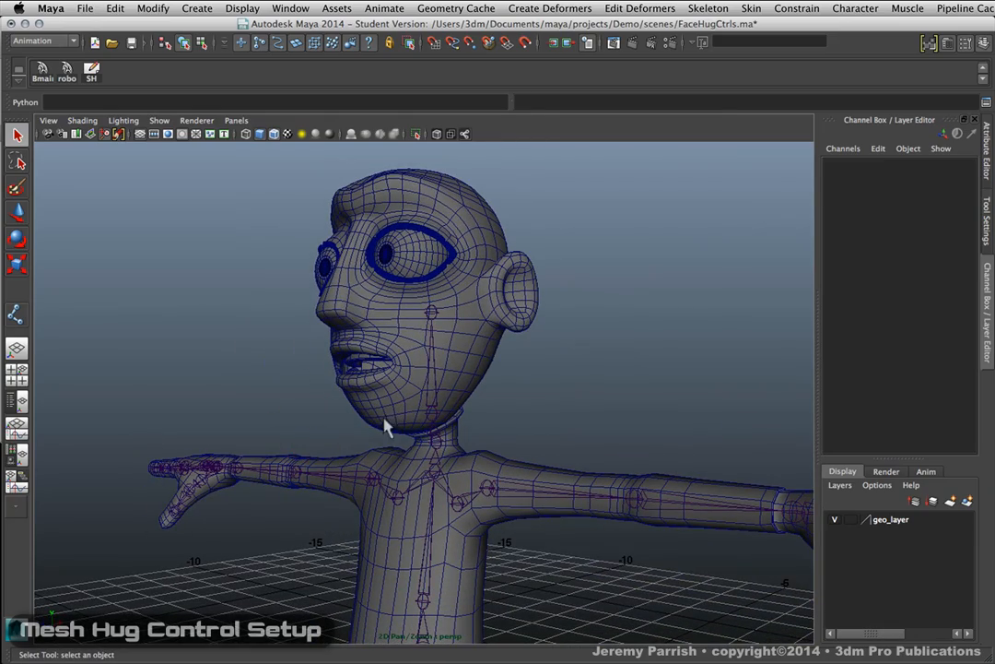
left_click_drag(378, 394, 411, 435, "alt")
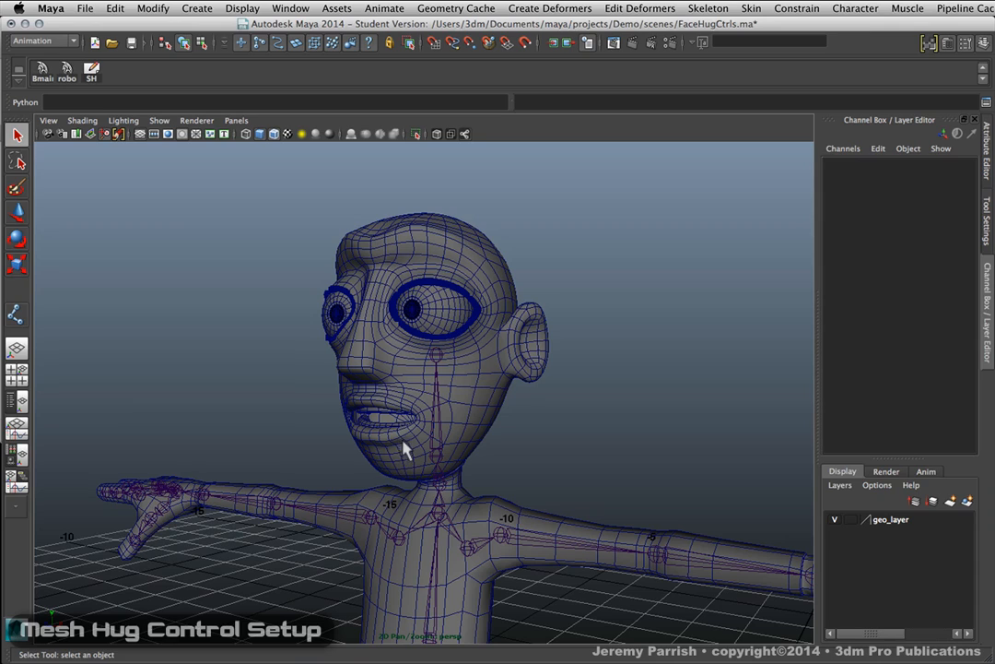
Select the head mesh polySurface1 and open its UVs in the UV Texture Editor.
left_click(480, 422)
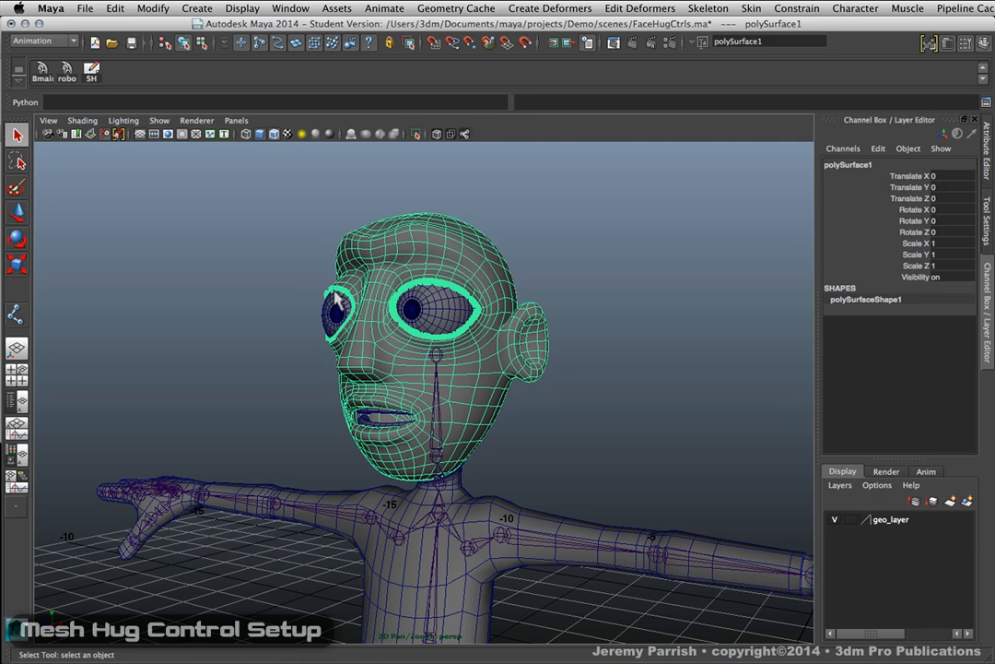
left_click_drag(517, 466, 525, 482, "alt")
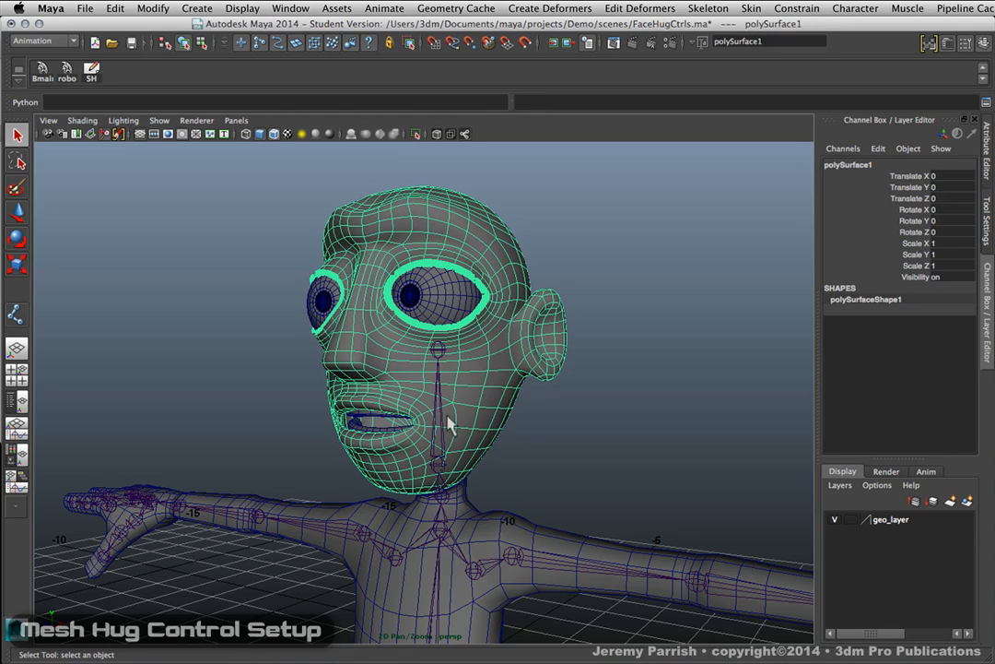
left_click_drag(449, 422, 407, 427, "alt")
right_click_drag(407, 427, 482, 378, "alt")
left_click_drag(482, 377, 425, 367, "alt")
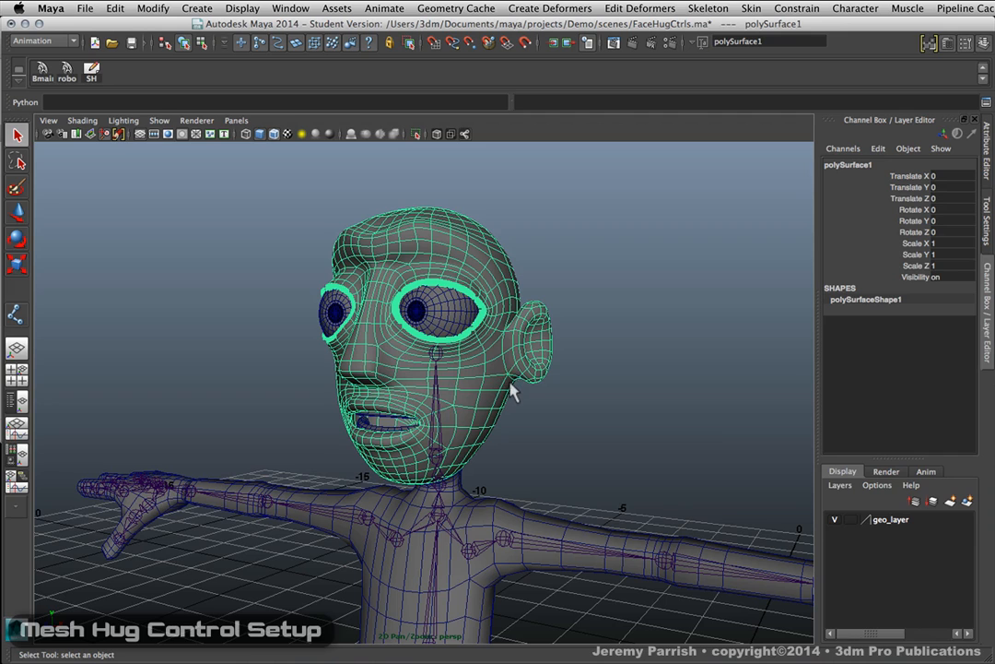
left_click_drag(540, 419, 438, 345, "alt")
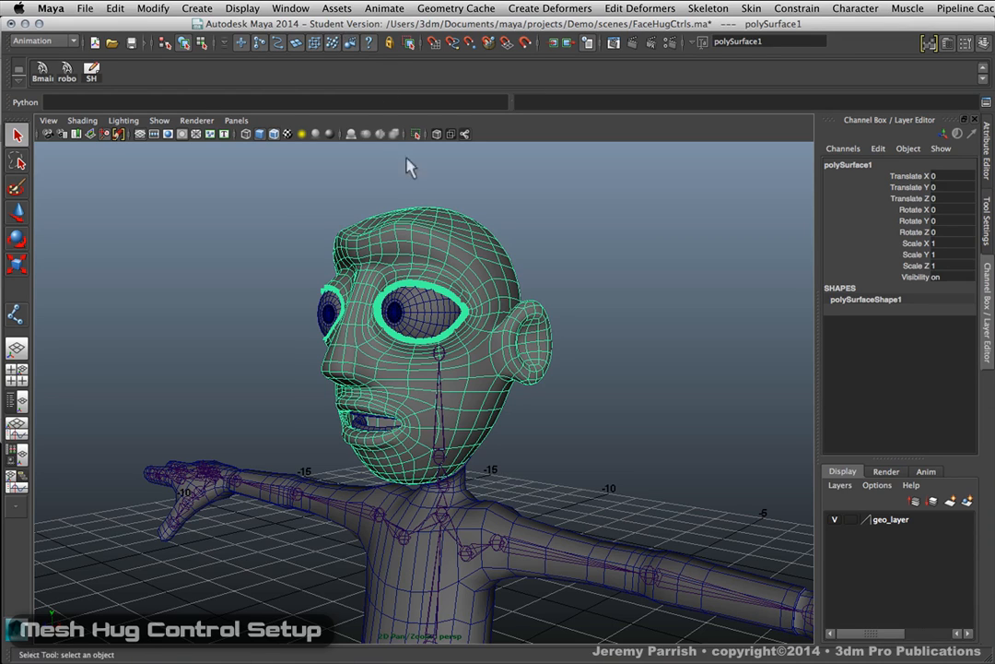
left_click(294, 8)
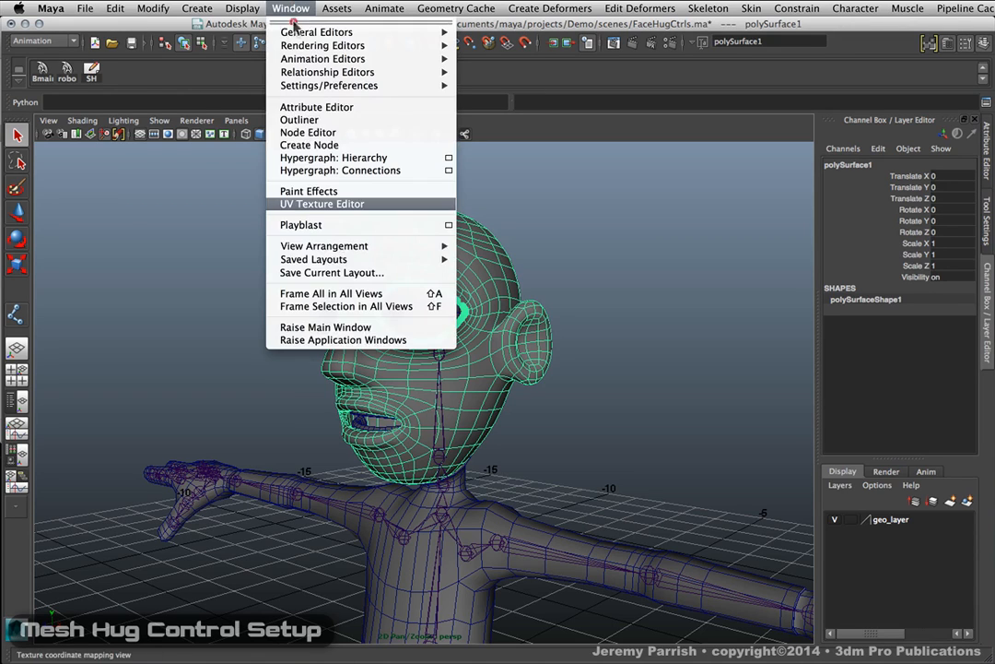
left_click(356, 204)
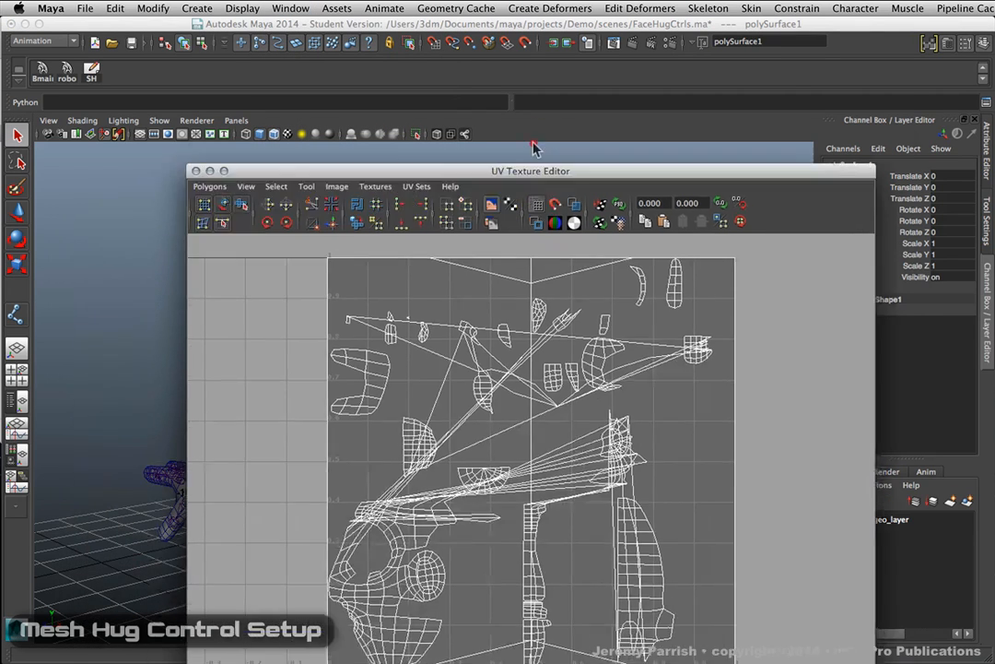
Turn on UV shading in the UV Texture Editor and place the window beside the character's face.
left_click_drag(533, 143, 535, 107)
left_click(595, 139)
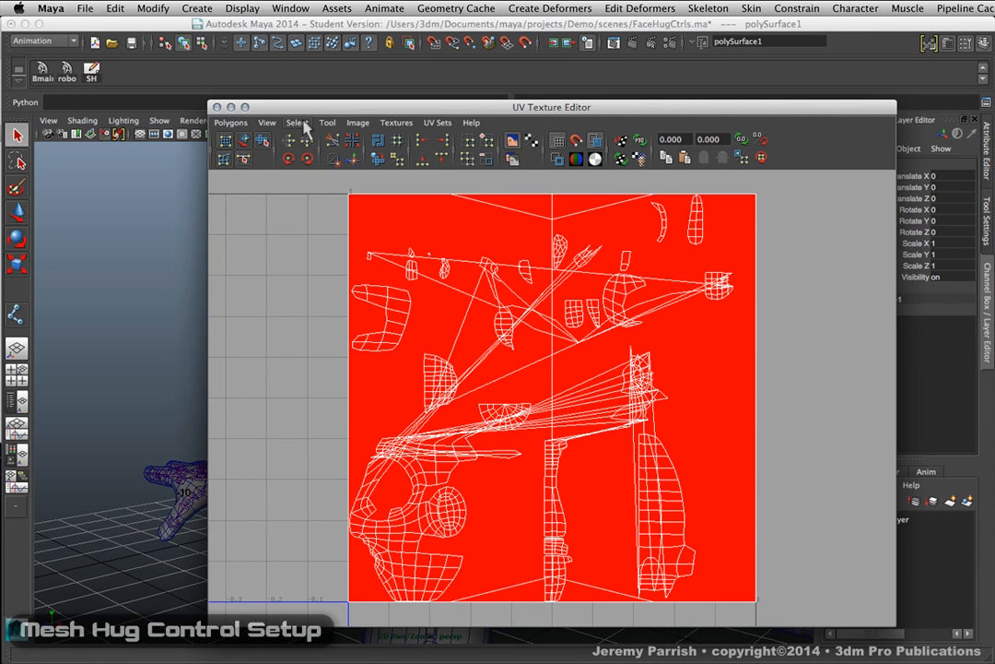
left_click_drag(315, 109, 533, 104)
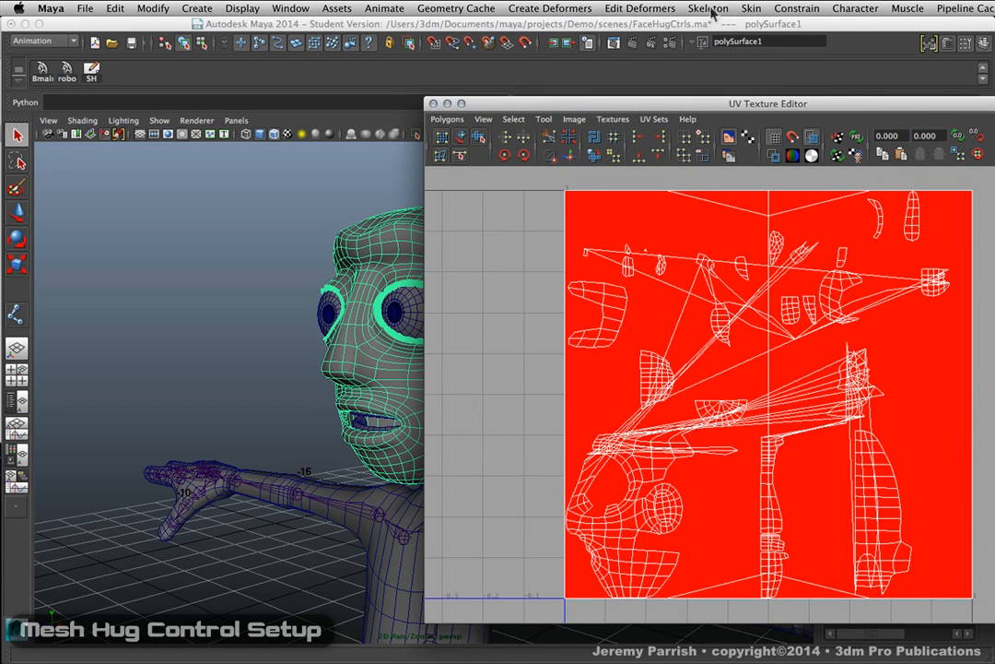
Apply Automatic Mapping to the head mesh's UVs and return the mesh to object mode.
key("F3")
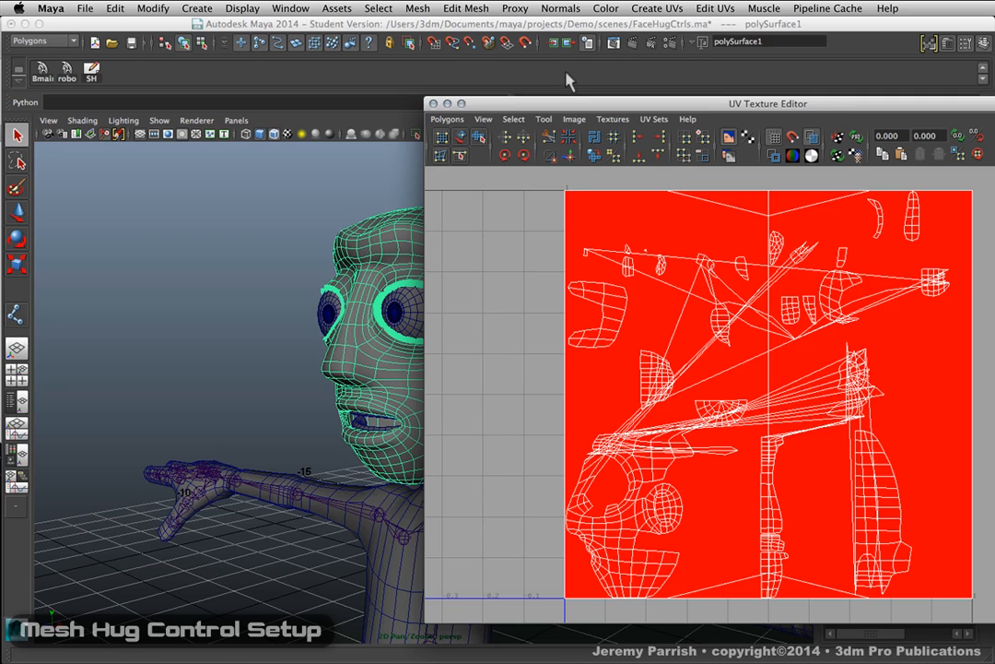
left_click(658, 7)
left_click(753, 68)
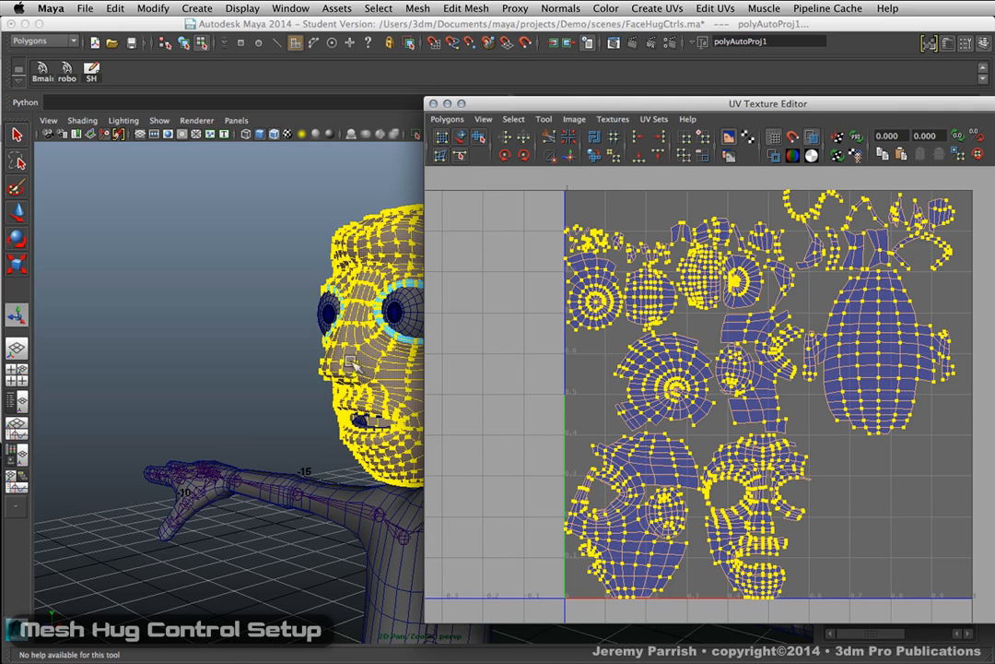
right_click_drag(353, 364, 391, 346)
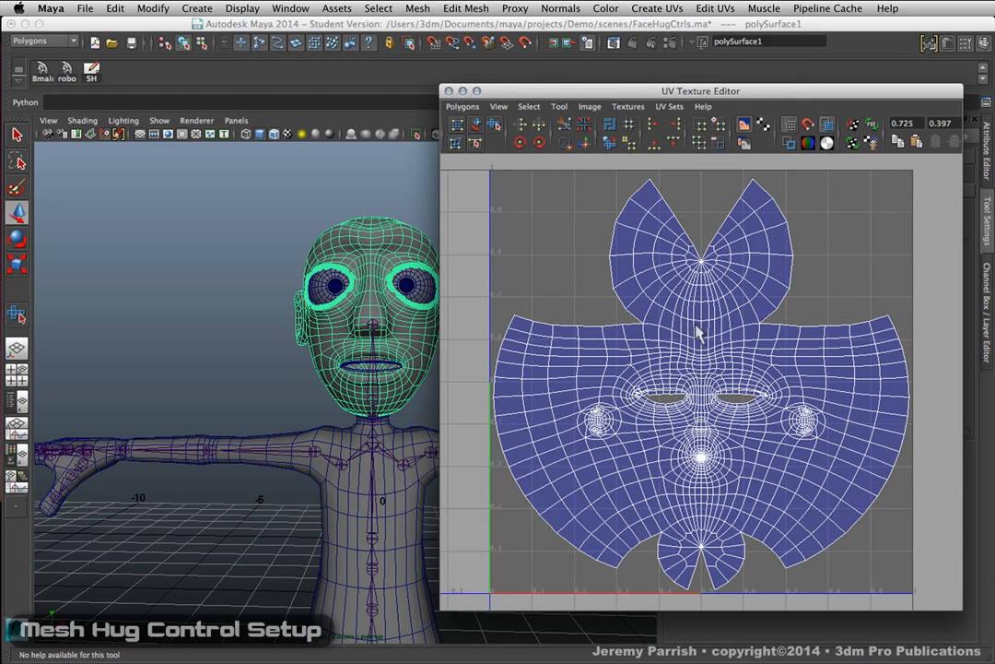
Close the UV Texture Editor to get a clear view of the head mesh.
left_click(448, 91)
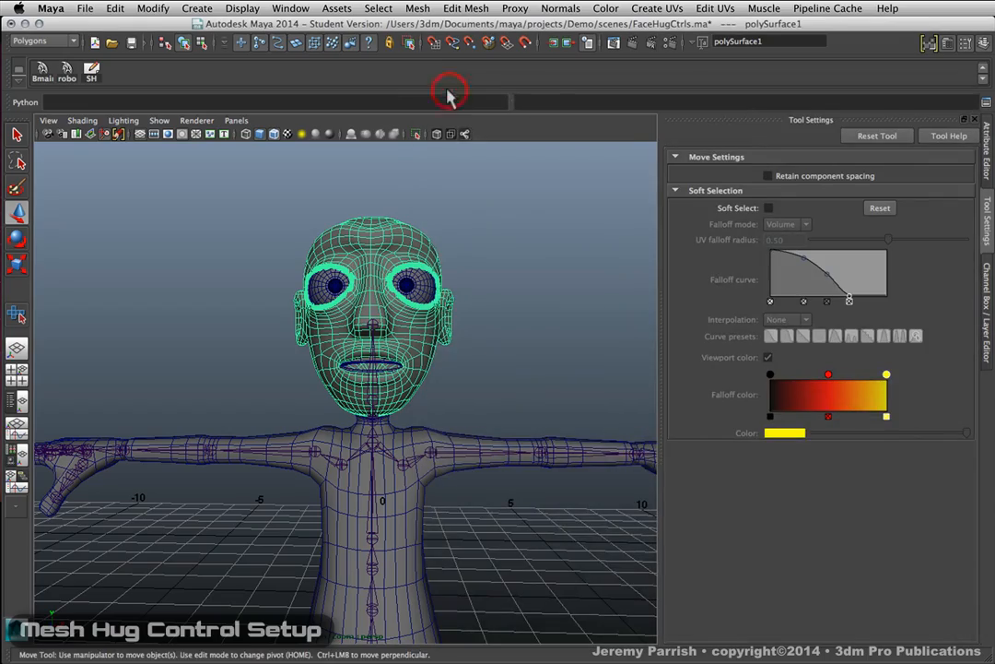
scroll(428, 304, "up", 3)
left_click_drag(440, 334, 405, 309, "alt")
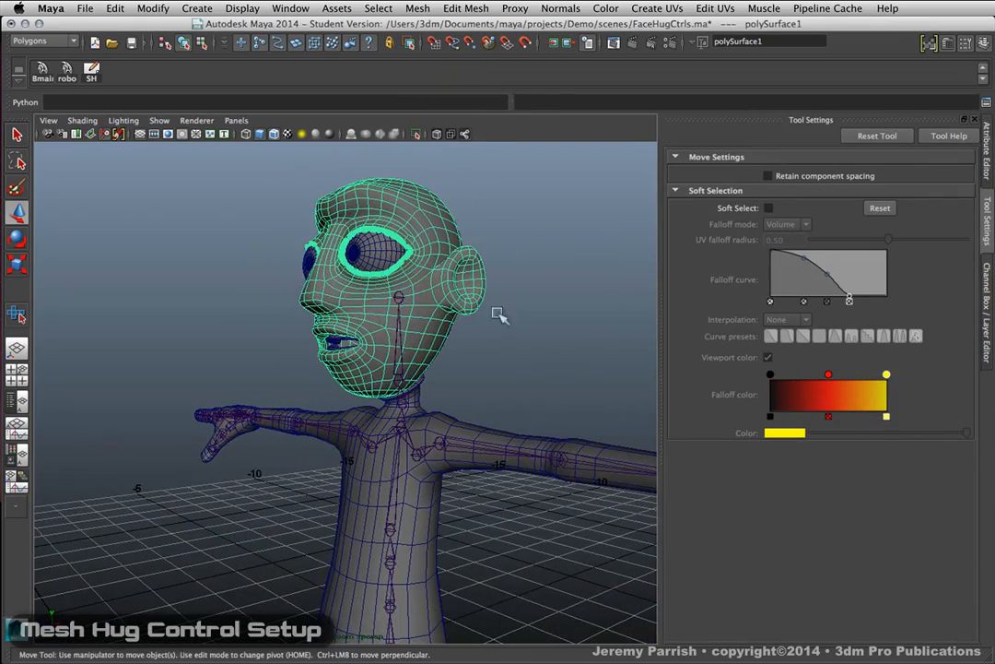
right_click_drag(495, 310, 456, 307, "alt")
left_click_drag(440, 315, 427, 345, "alt")
right_click_drag(367, 316, 378, 355, "alt")
left_click_drag(377, 355, 458, 406, "alt")
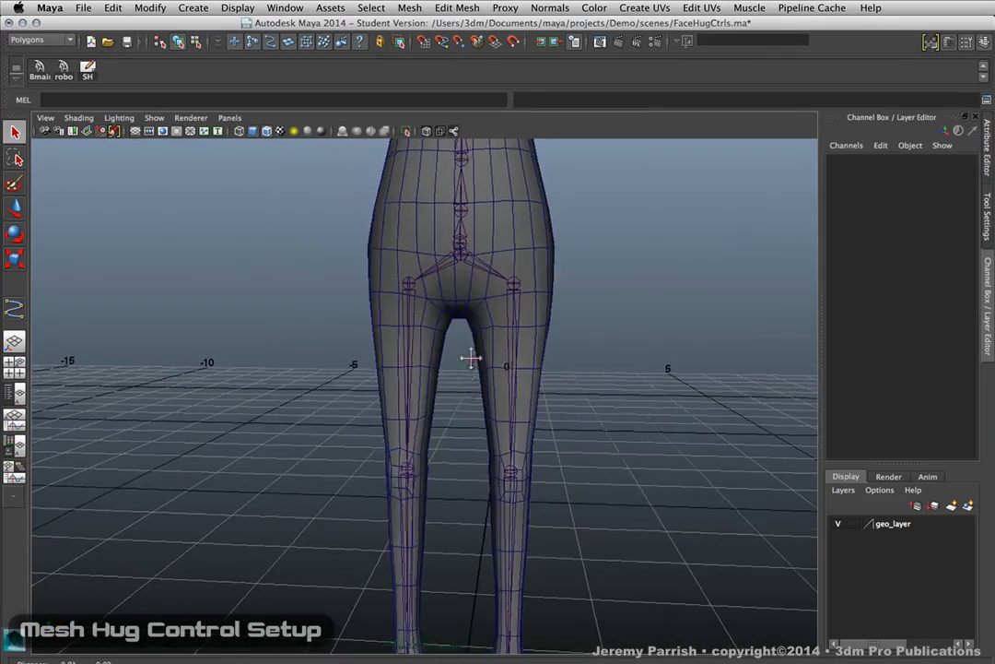
Select the diamond-shaped ctrl curve at the origin between the character's feet and inspect its shape.
mouse_move(466, 360)
middle_mouse_down("alt")
mouse_move(480, 340)
mouse_move(480, 307)
mouse_move(470, 351)
middle_mouse_up("alt")
left_click_drag(470, 351, 479, 389, "alt")
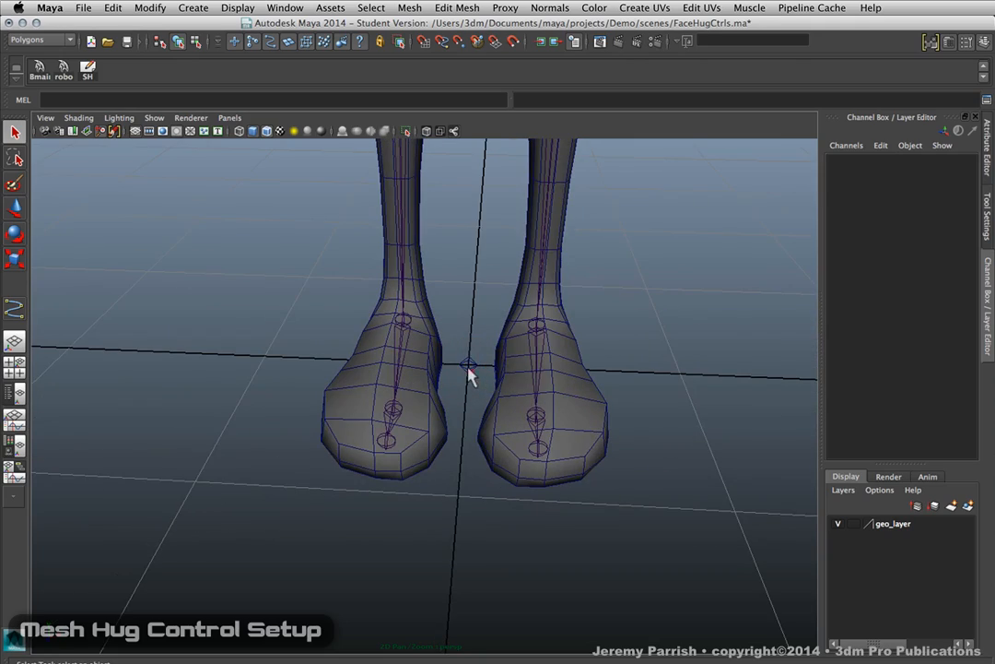
left_click(467, 364)
key("f")
left_click_drag(465, 340, 514, 339, "alt")
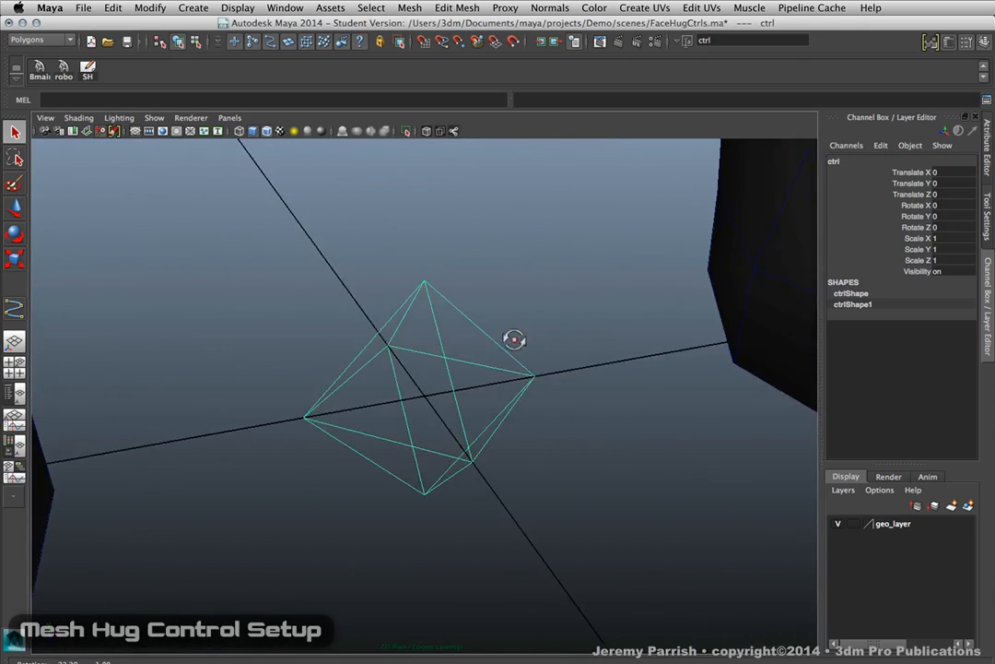
right_click_drag(553, 378, 345, 270, "alt")
left_click_drag(345, 271, 349, 306, "alt")
right_click_drag(348, 306, 549, 474, "alt")
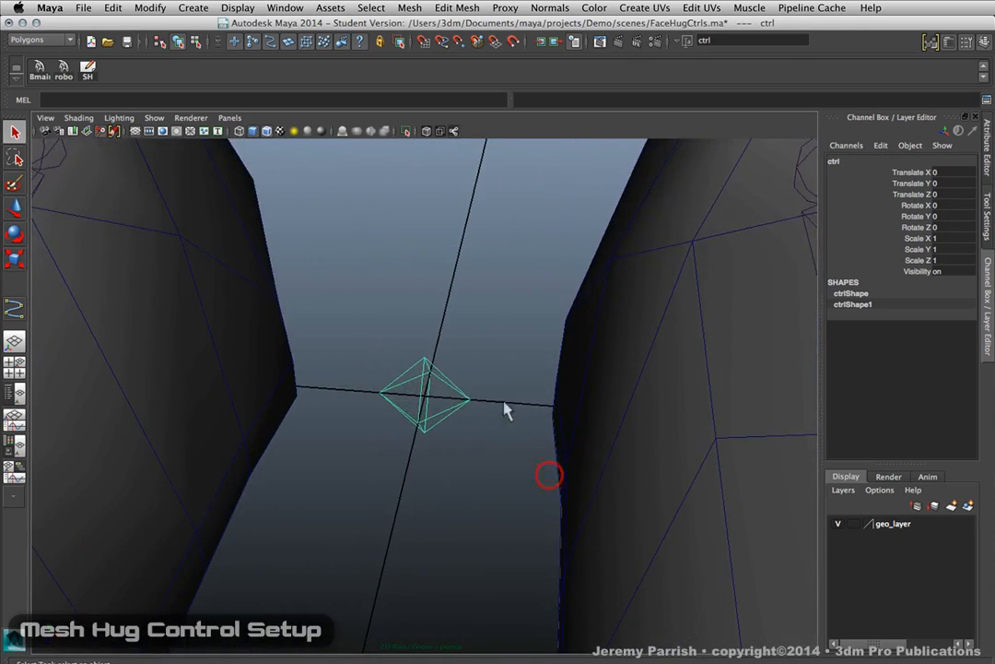
Group the diamond-shaped ctrl curve at the origin and rename the group ctrl_offSet.
left_click_drag(505, 410, 489, 394, "alt")
right_click_drag(518, 393, 457, 430, "alt")
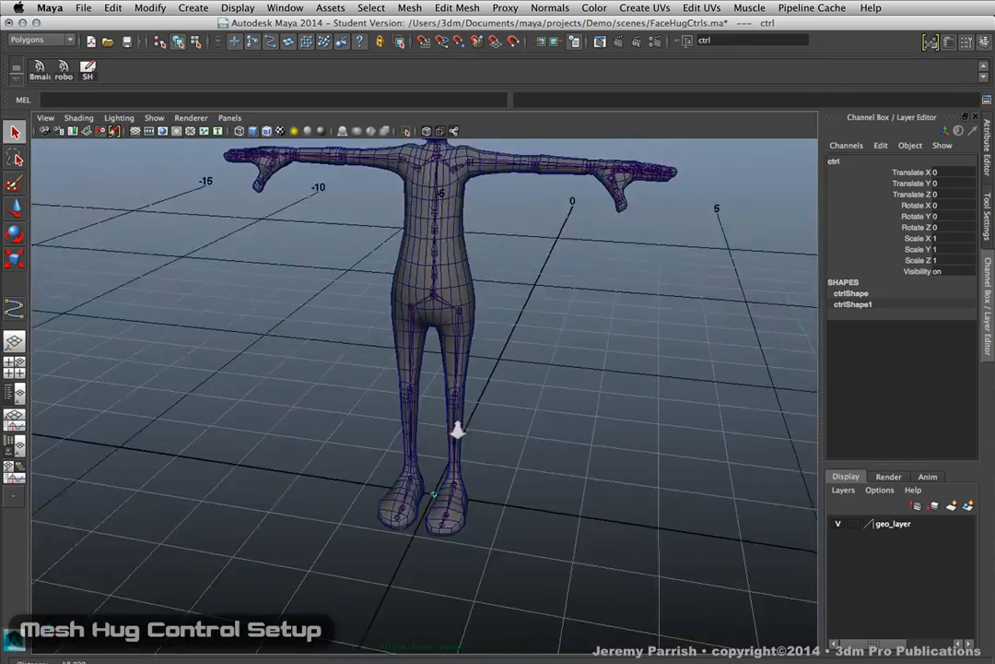
middle_click_drag(457, 430, 444, 493, "alt")
right_click_drag(445, 493, 448, 452, "alt")
middle_click_drag(447, 451, 418, 251, "alt")
right_click_drag(406, 318, 608, 499, "alt")
middle_click_drag(415, 467, 453, 408, "alt")
right_click_drag(453, 407, 508, 503, "alt")
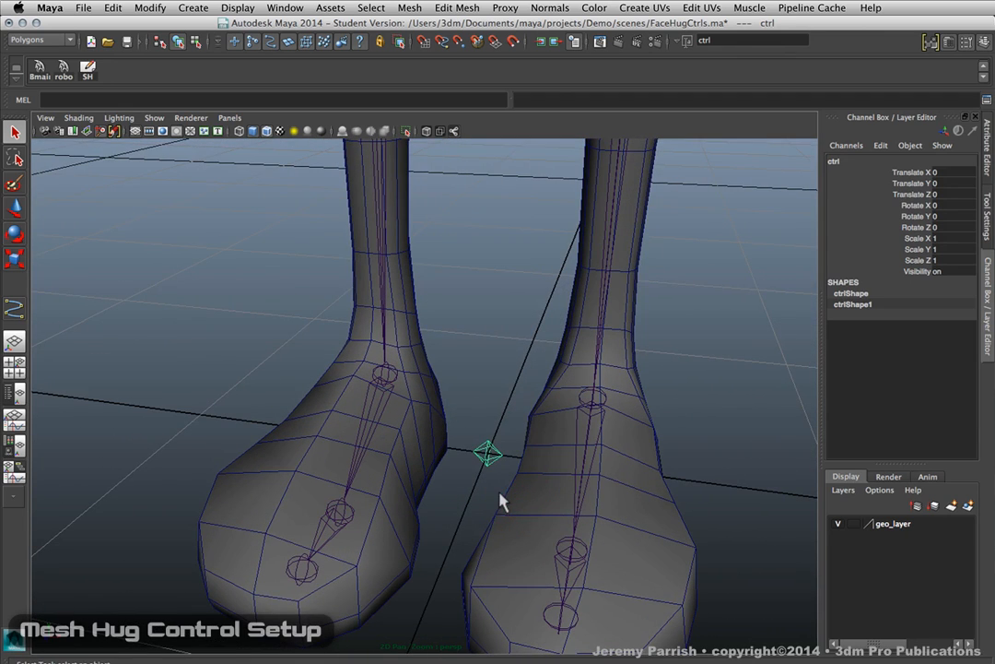
key("ctrl+g")
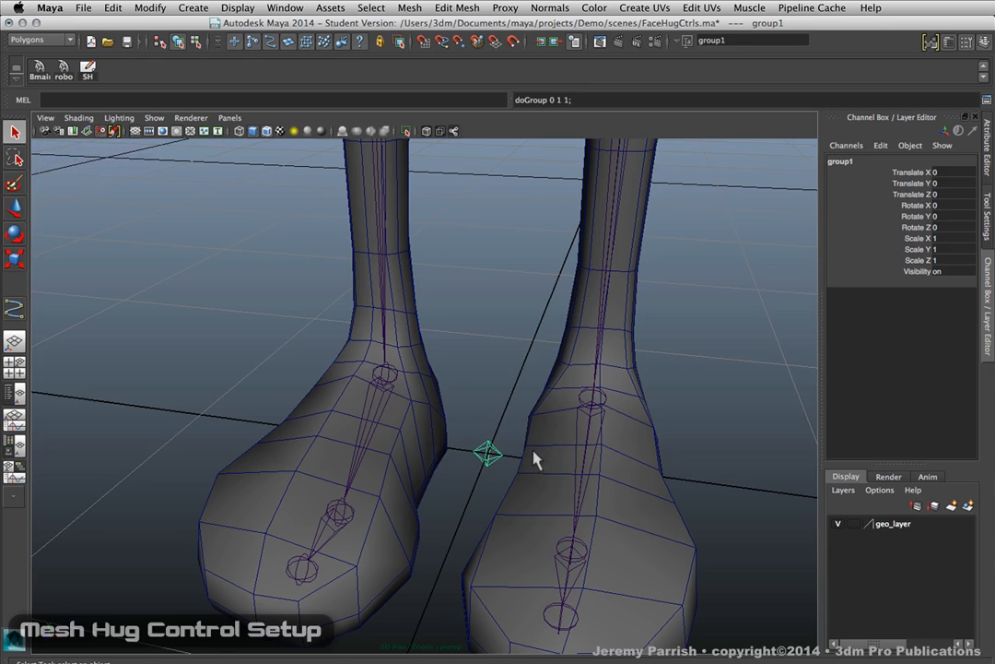
key("w")
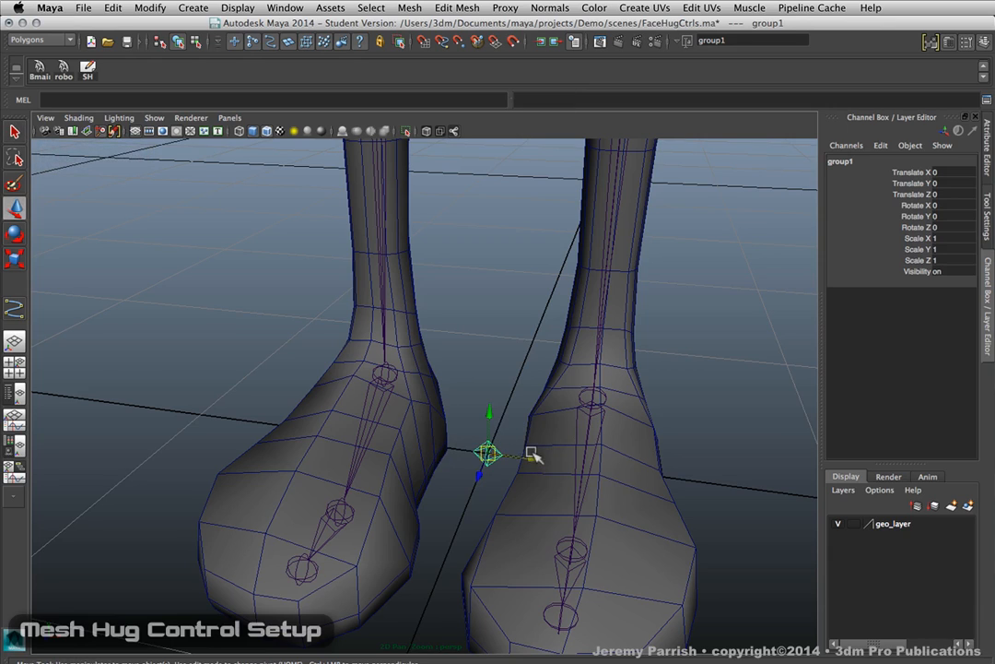
left_click(840, 162)
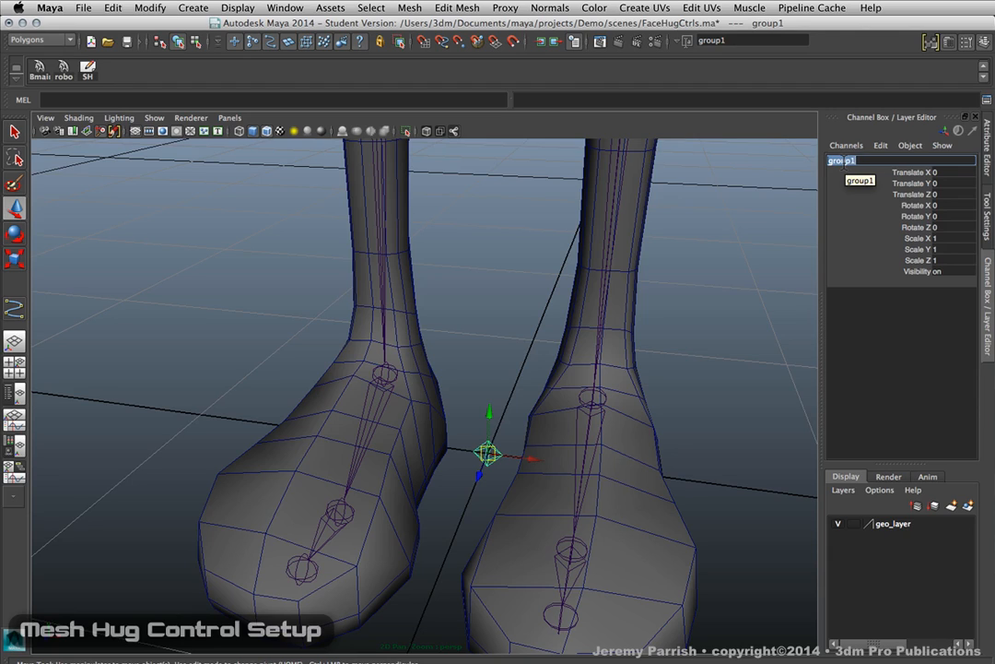
type("ctrl_offSet")
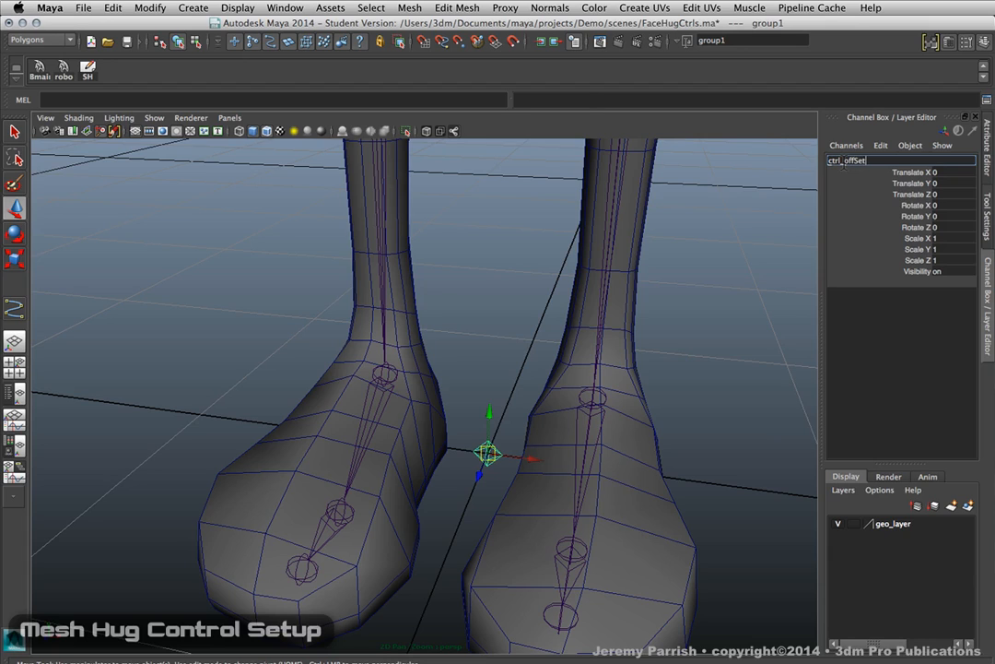
key("Return")
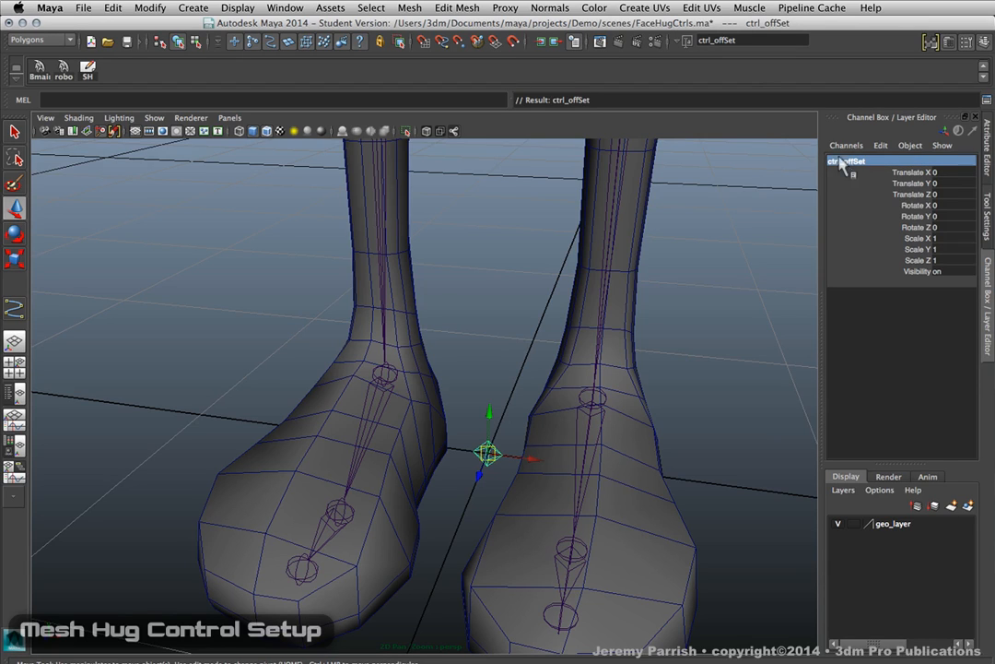
Group ctrl_offSet under another parent group and rename it ctrlAnchorGrp.
key("super+g")
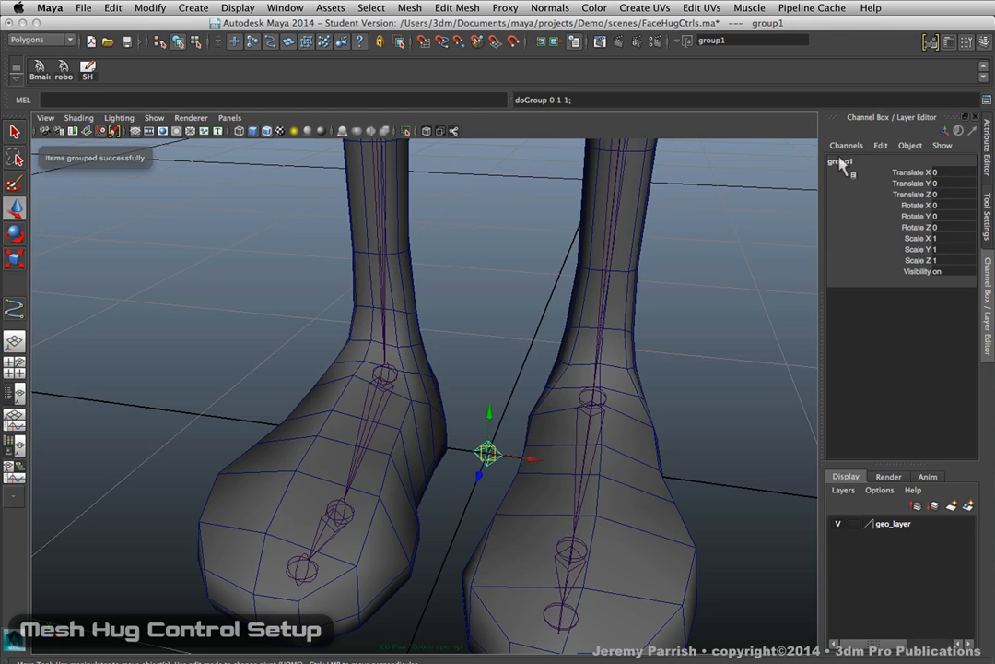
double_click(848, 161)
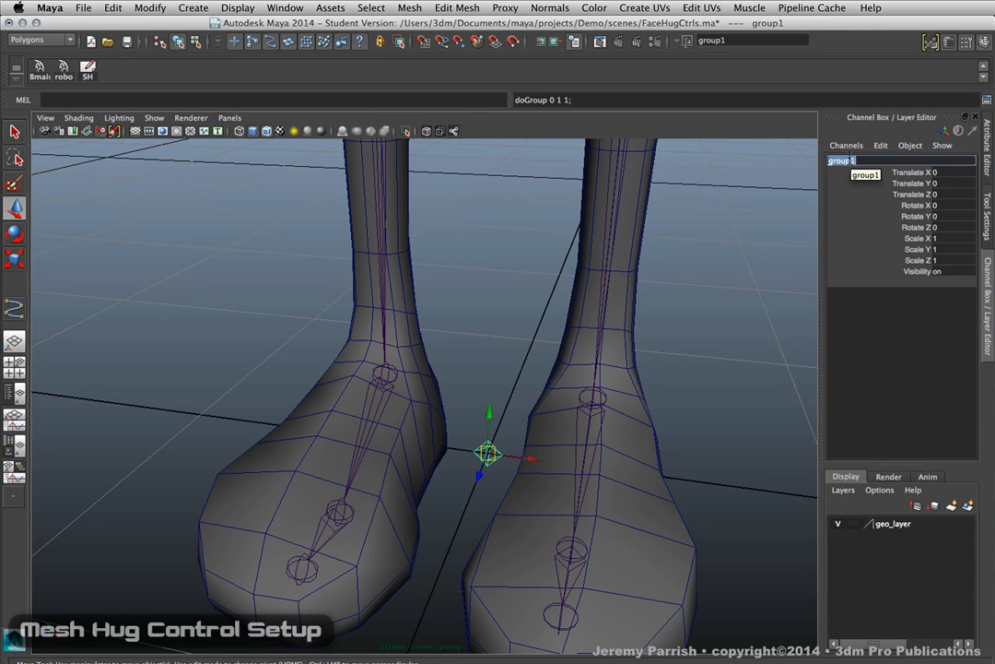
type("ctrlAnchorGr")
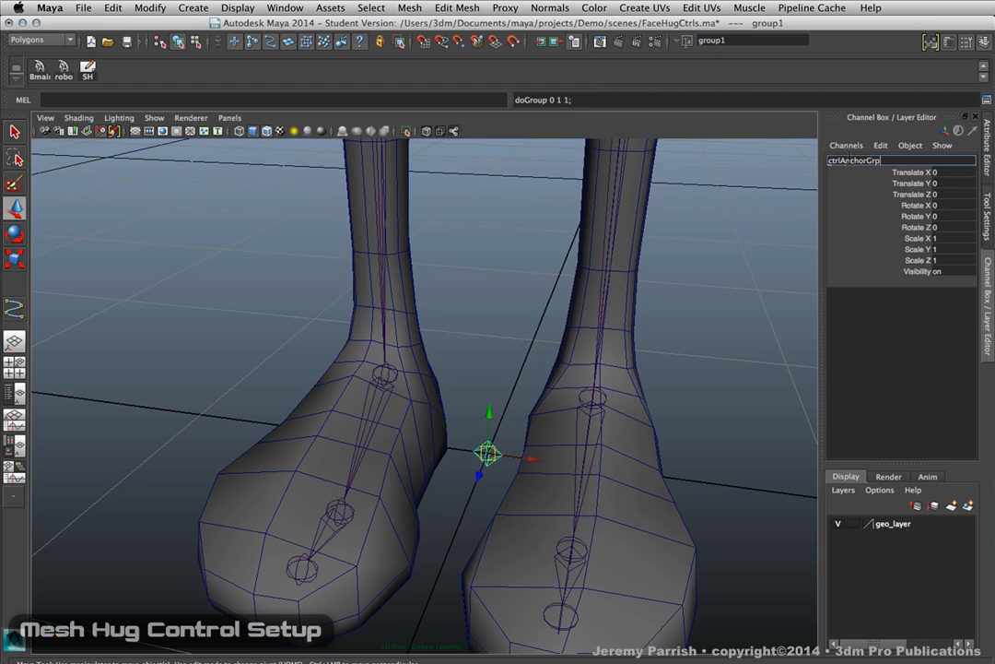
key("Return")
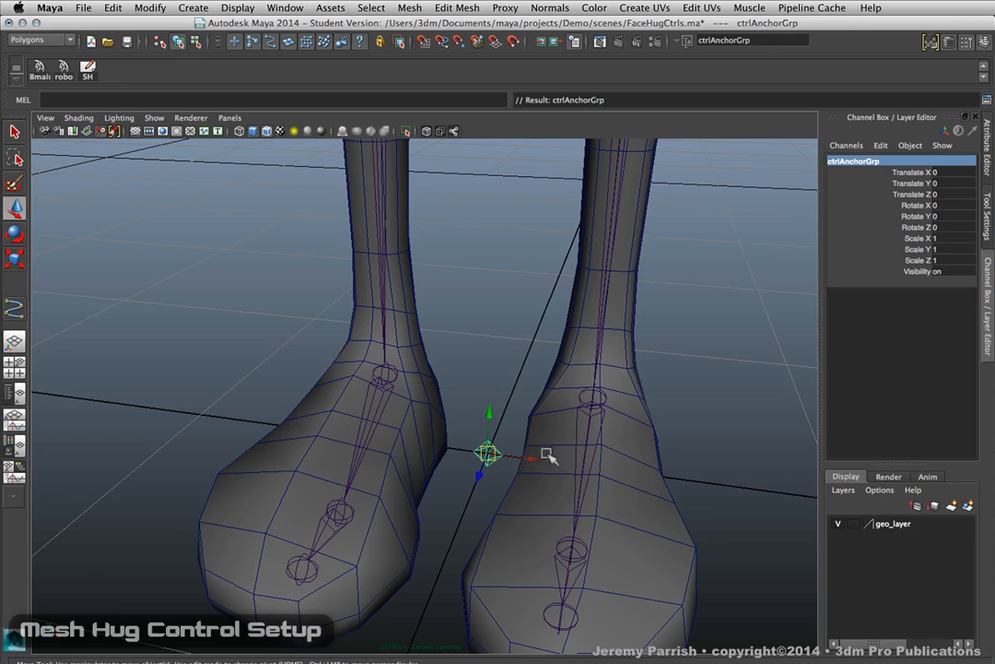
Examine the grouped control between the character's feet, both close up and against the whole lower body.
right_click_drag(601, 474, 489, 454, "alt")
middle_click_drag(500, 454, 494, 496, "alt")
left_click_drag(494, 495, 471, 516, "alt")
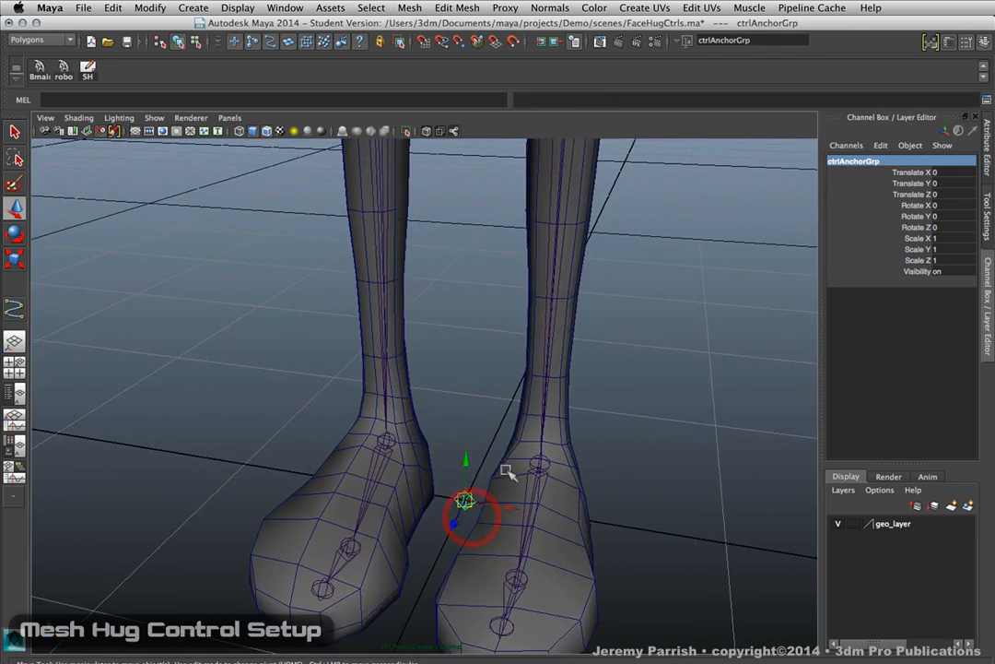
right_click_drag(507, 471, 468, 445, "alt")
middle_click_drag(470, 440, 461, 482, "alt")
right_click_drag(492, 451, 427, 395, "alt")
middle_click_drag(427, 396, 428, 453, "alt")
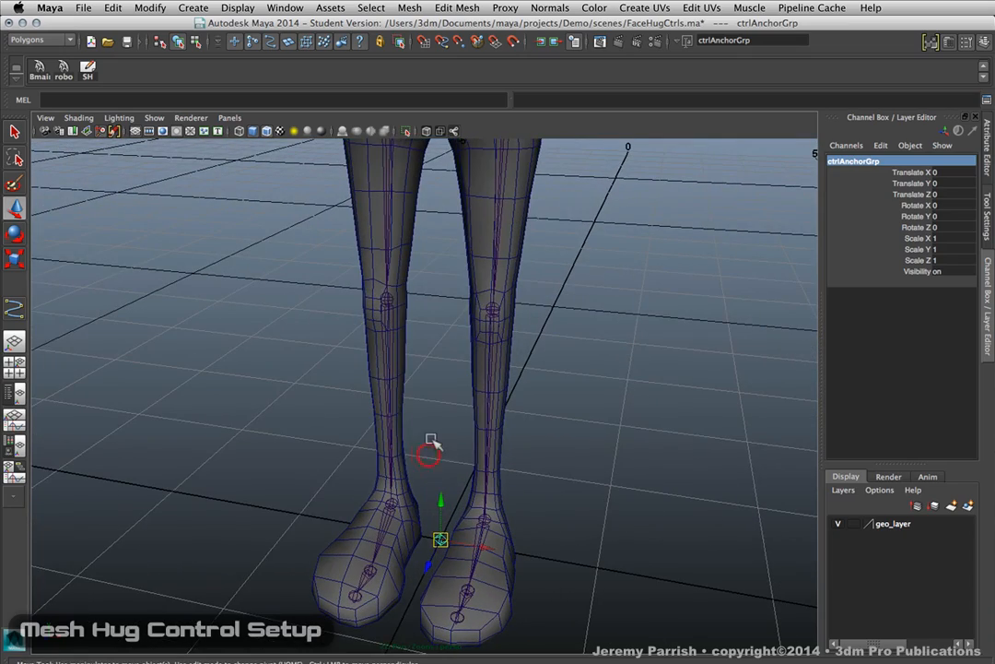
right_click_drag(618, 447, 585, 382, "alt")
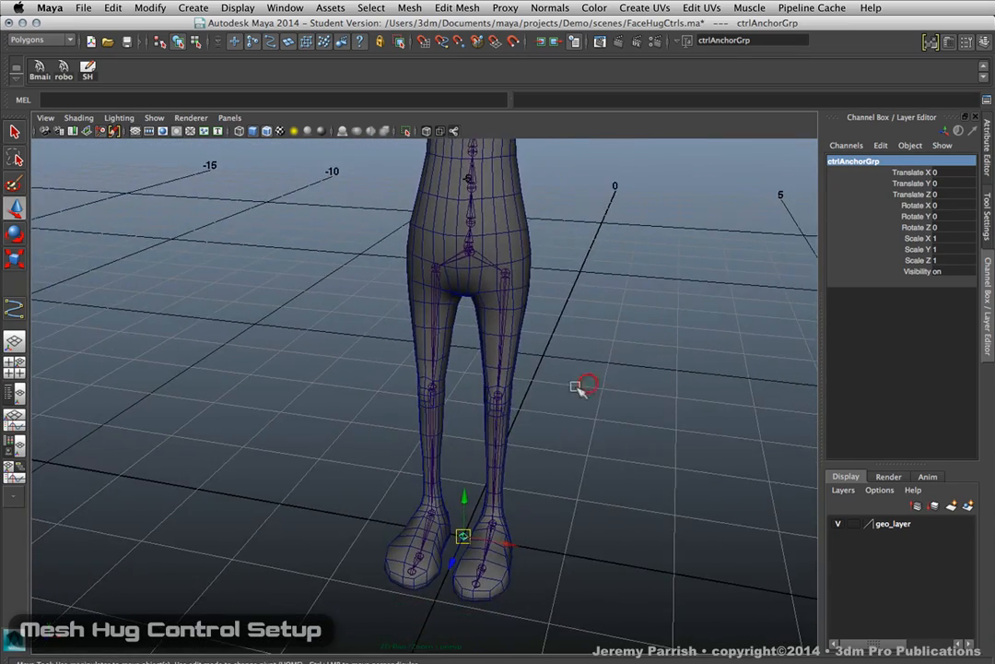
middle_click_drag(584, 383, 545, 277, "alt")
right_click_drag(545, 277, 697, 488, "alt")
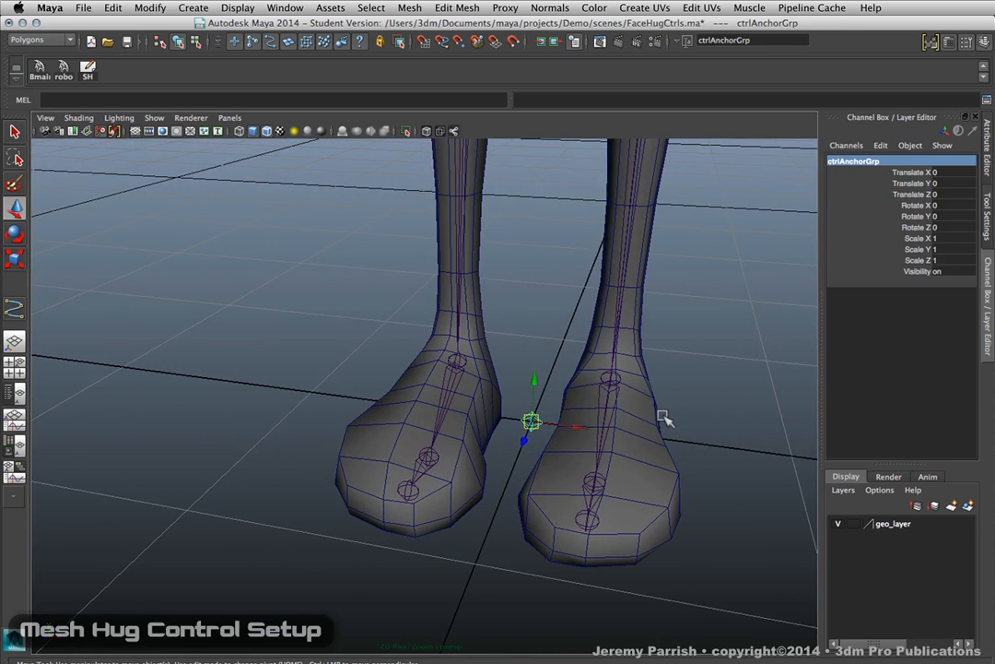
right_click_drag(624, 400, 592, 447, "alt")
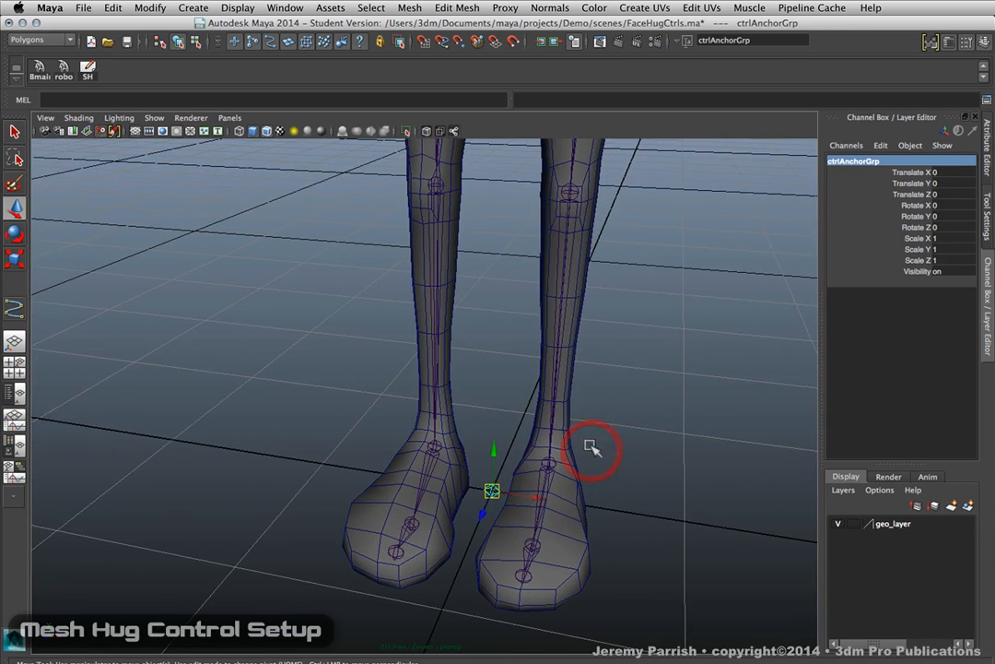
Show the Outliner beside the perspective view and delete the leftover curve2 node.
left_click(603, 412)
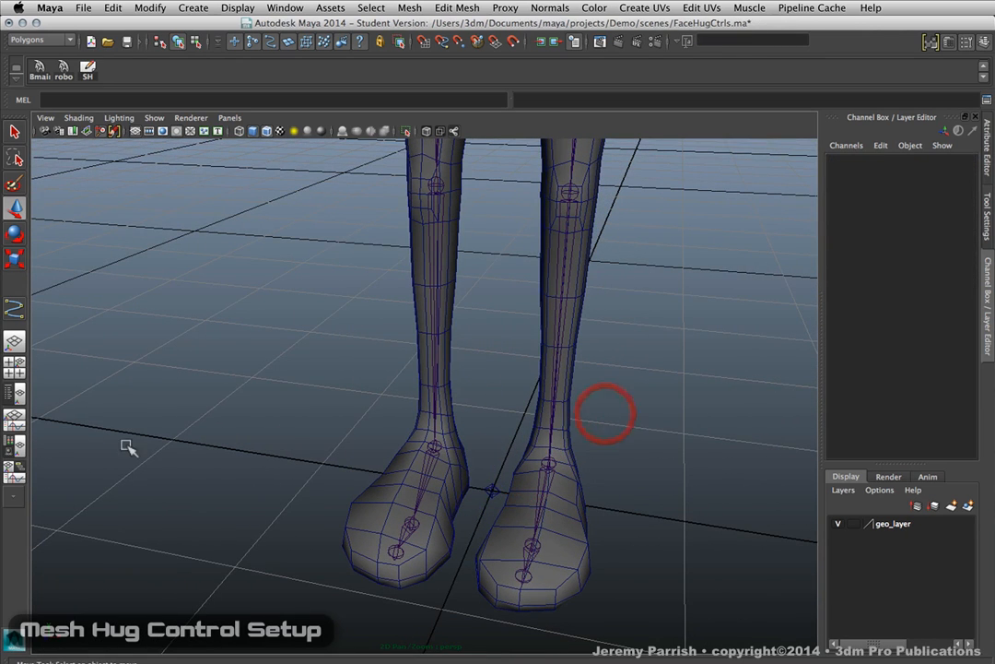
left_click(14, 391)
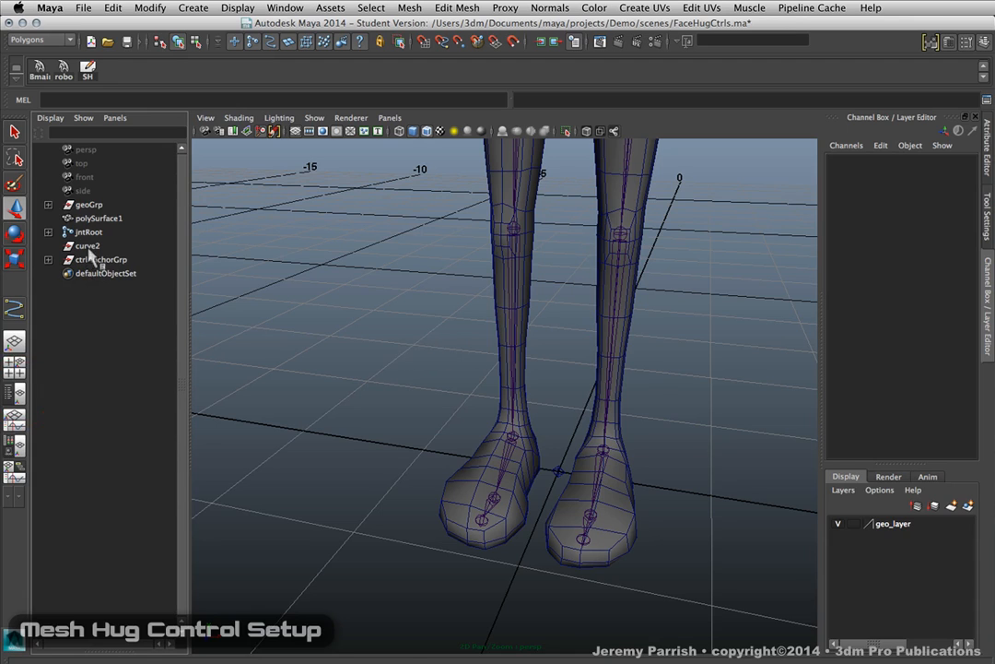
left_click(85, 259)
left_click(87, 246)
key("Delete")
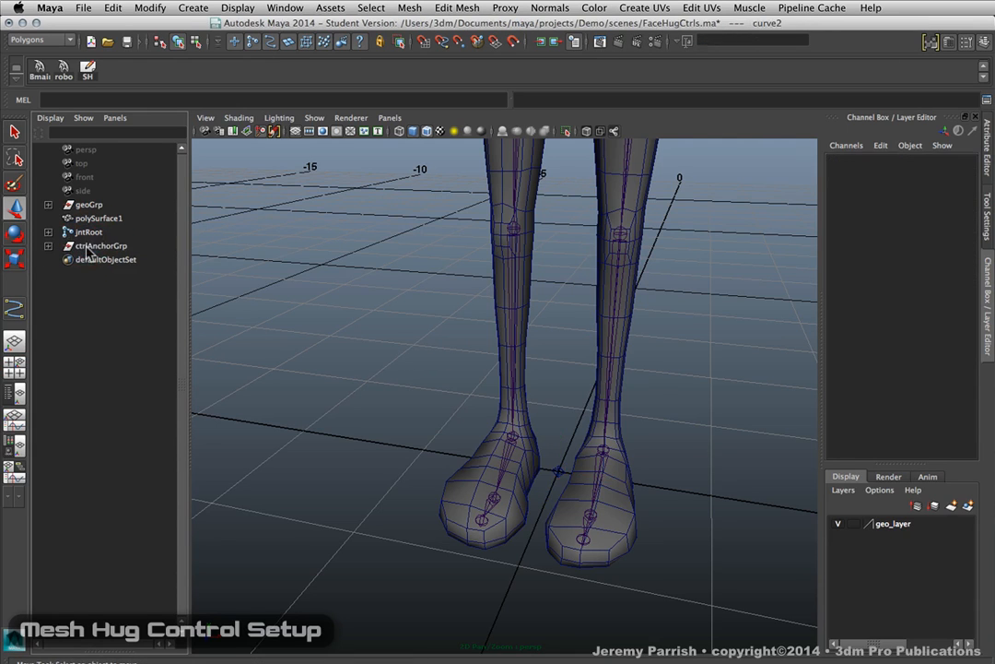
Expand ctrlAnchorGrp and ctrl_offSet in the Outliner and check each level of the ctrl hierarchy, ending with ctrlAnchorGrp selected.
left_click(83, 245)
left_click(48, 245)
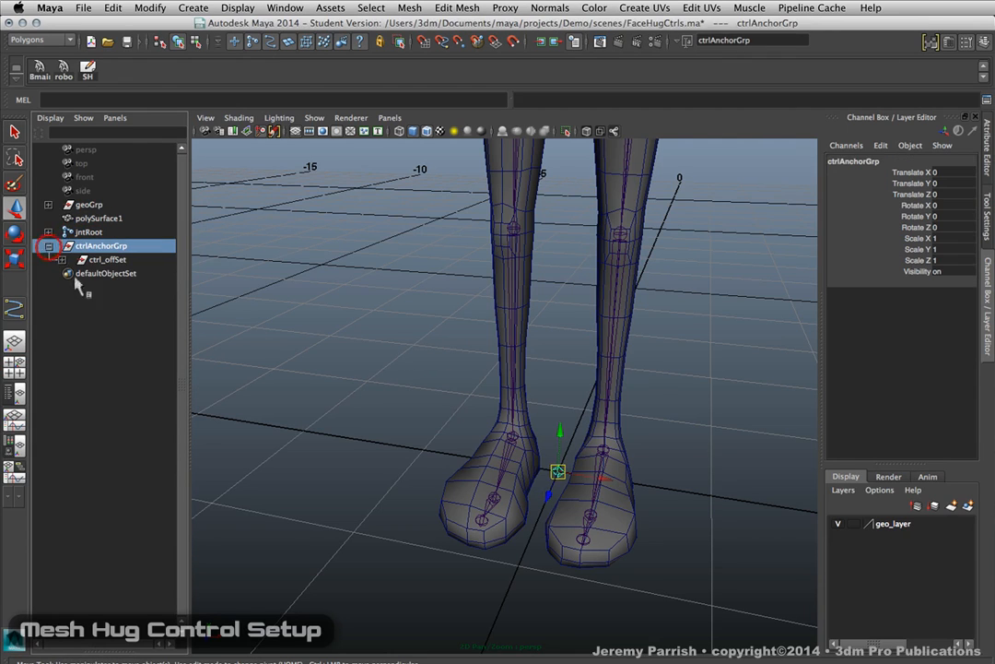
left_click(92, 259)
left_click(62, 260)
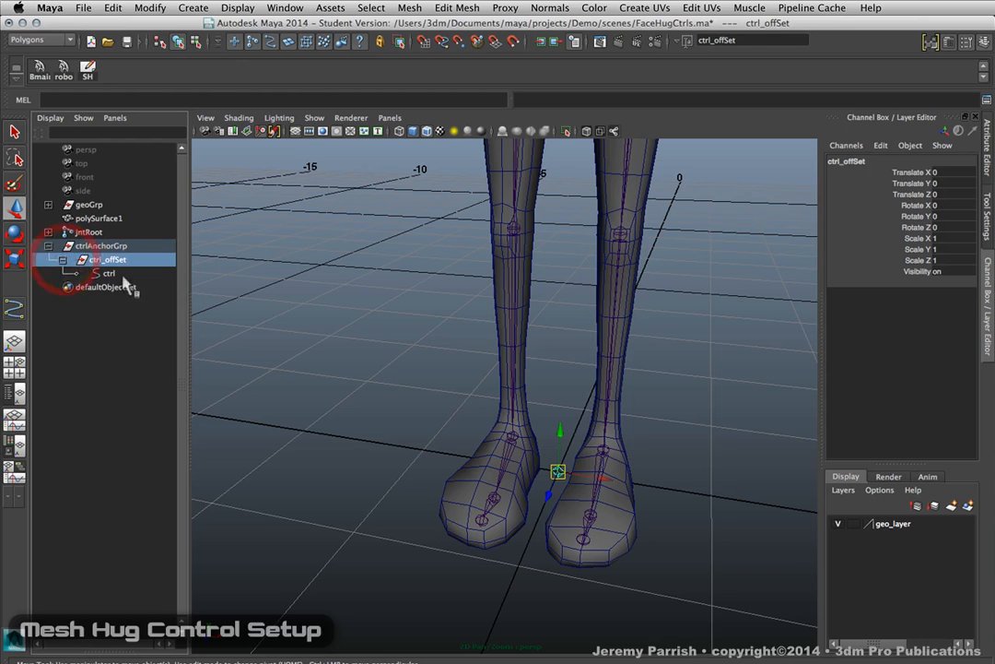
left_click(109, 273)
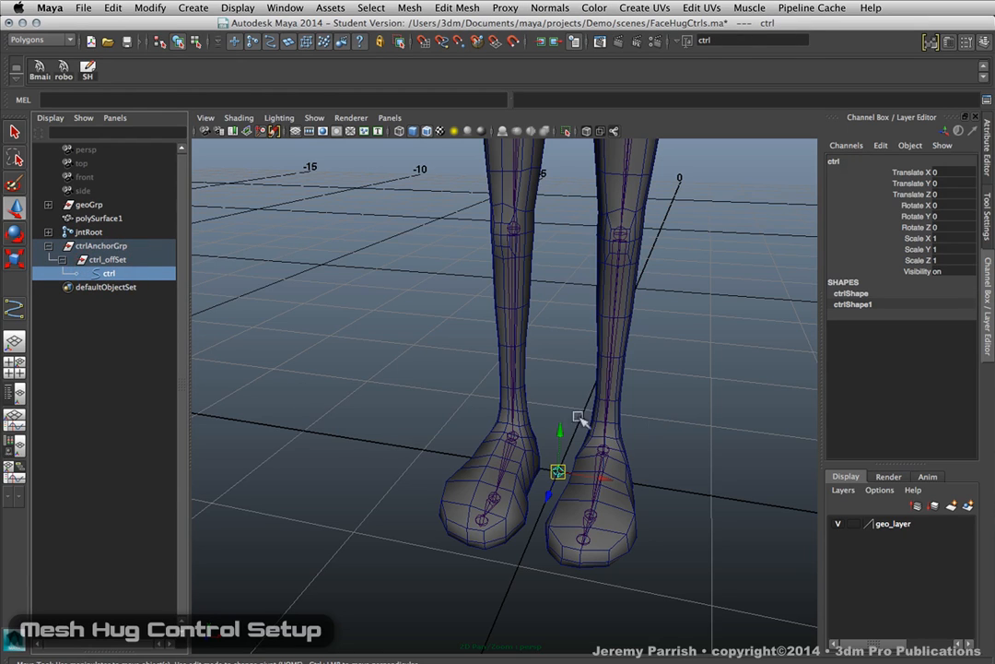
left_click(112, 245)
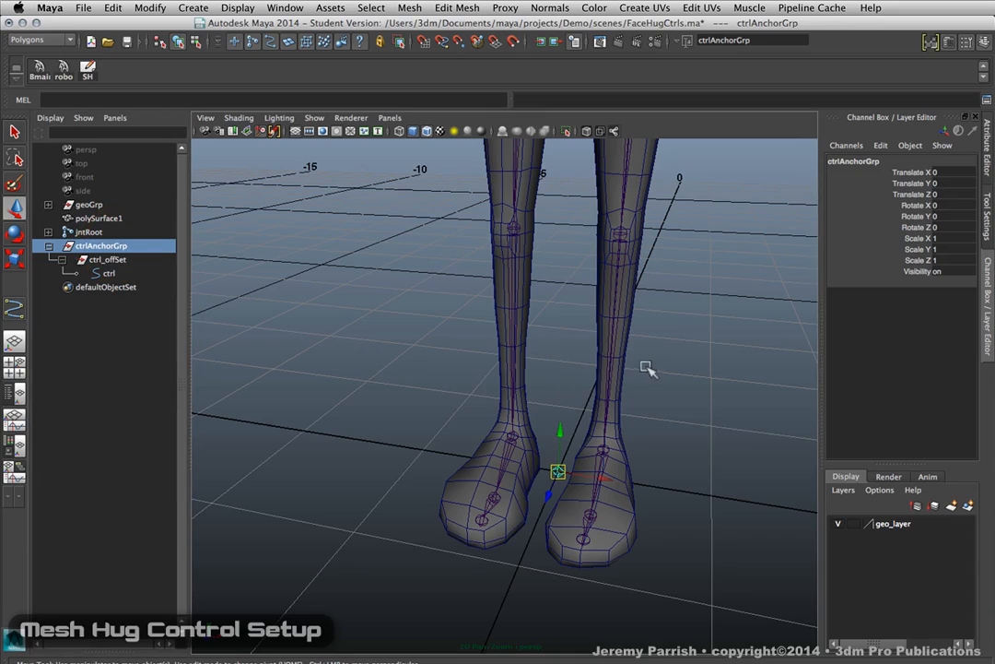
Look over the character from the feet up to the head, selecting the body_geo mesh on the way.
middle_click_drag(646, 368, 634, 485, "alt")
right_click_drag(661, 471, 544, 392, "alt")
middle_click_drag(540, 391, 534, 479, "alt")
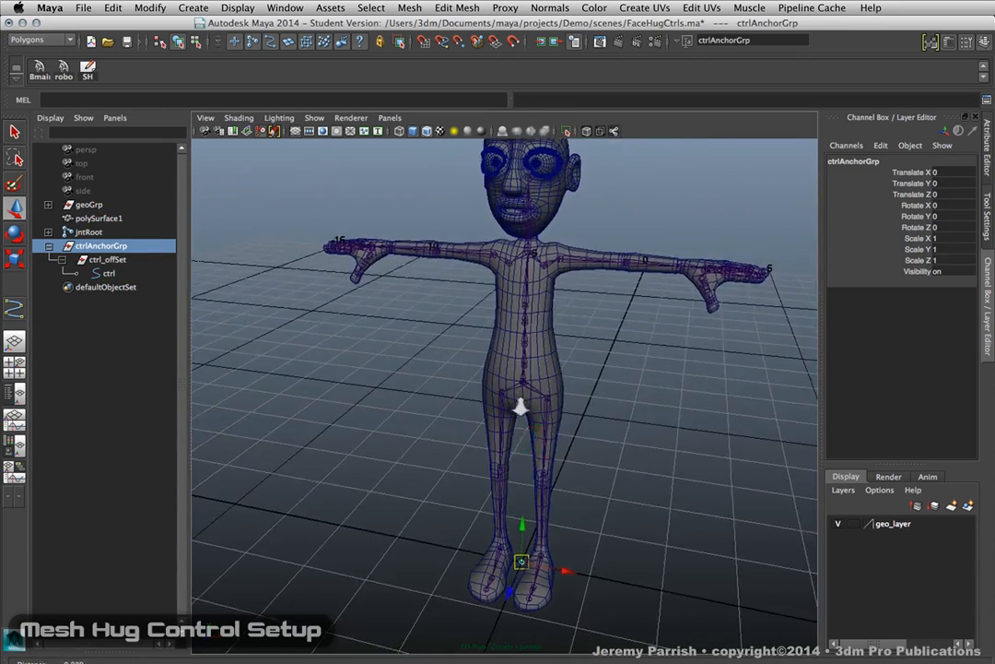
right_click_drag(520, 405, 553, 387, "alt")
middle_click_drag(544, 369, 526, 480, "alt")
left_click(530, 461)
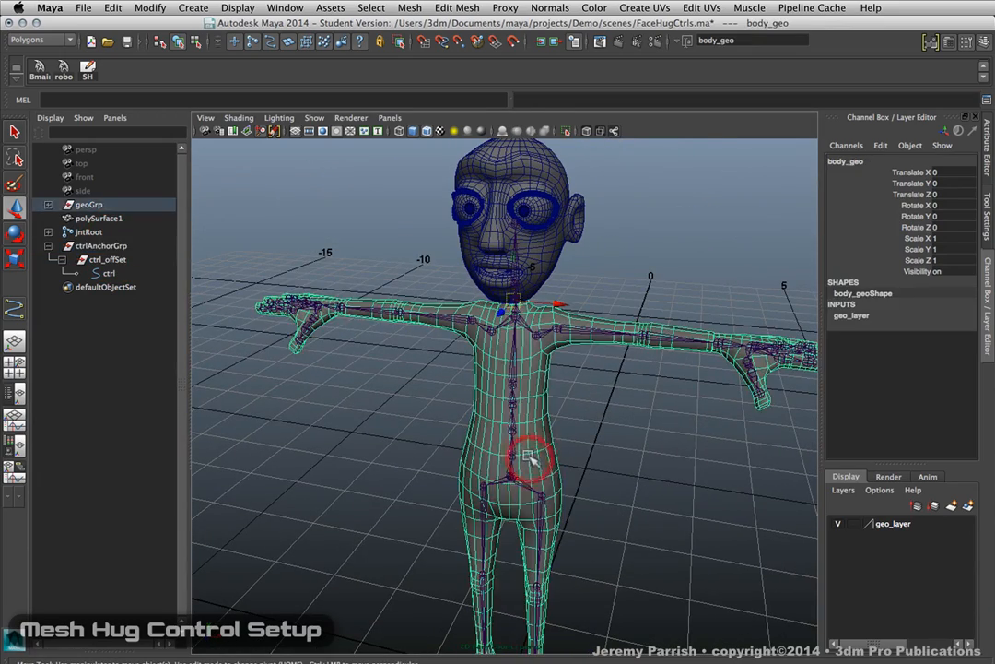
left_click_drag(533, 461, 508, 521, "alt")
middle_click_drag(475, 396, 488, 600, "alt")
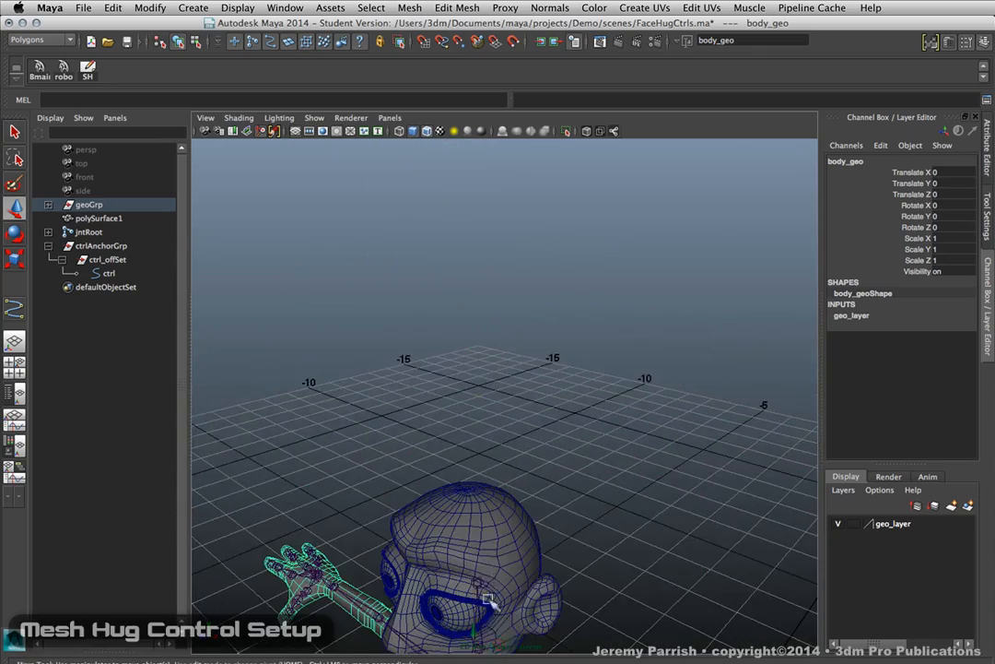
middle_click_drag(481, 539, 488, 343, "alt")
Duplicate the head mesh polySurface1 and move the copy behind the character, about 1.58 units along negative Z.
left_click(524, 305)
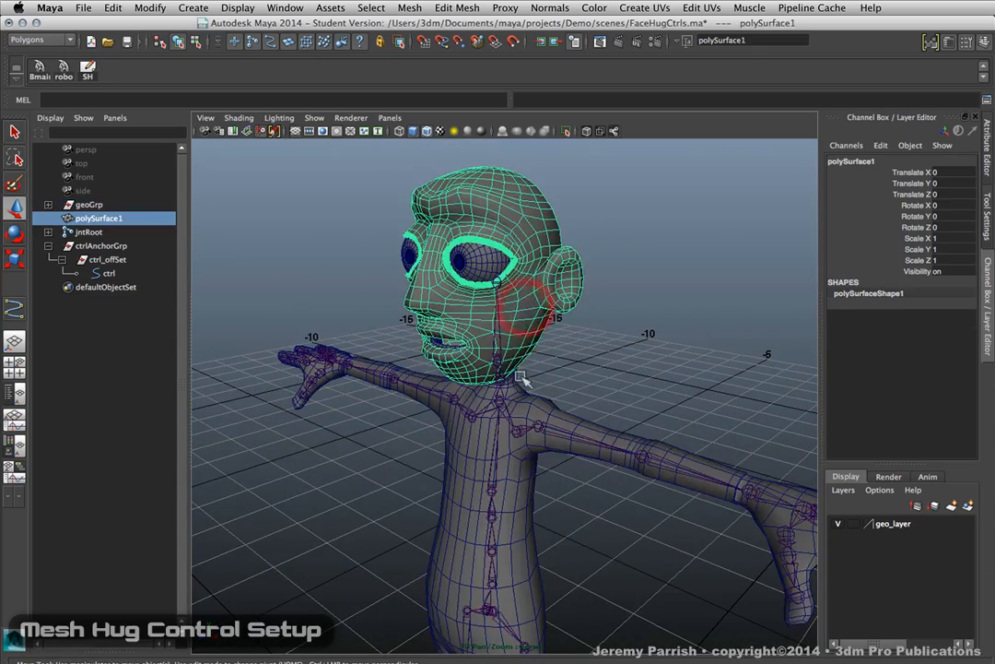
right_click_drag(373, 366, 417, 359, "alt")
middle_click_drag(418, 359, 433, 395, "alt")
left_click_drag(433, 395, 378, 350, "alt")
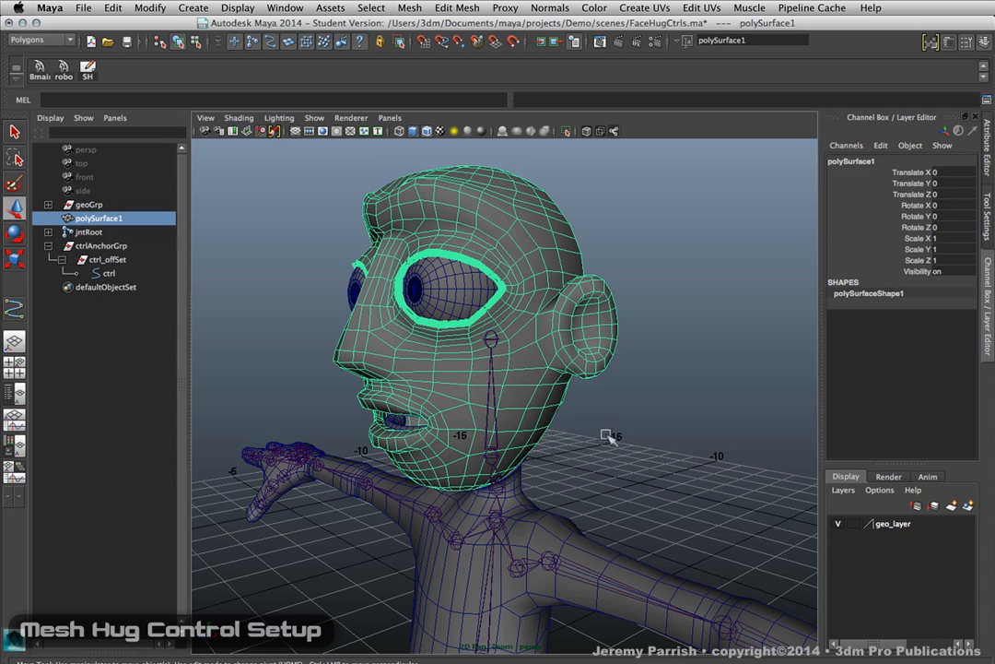
right_click_drag(577, 454, 380, 413, "alt")
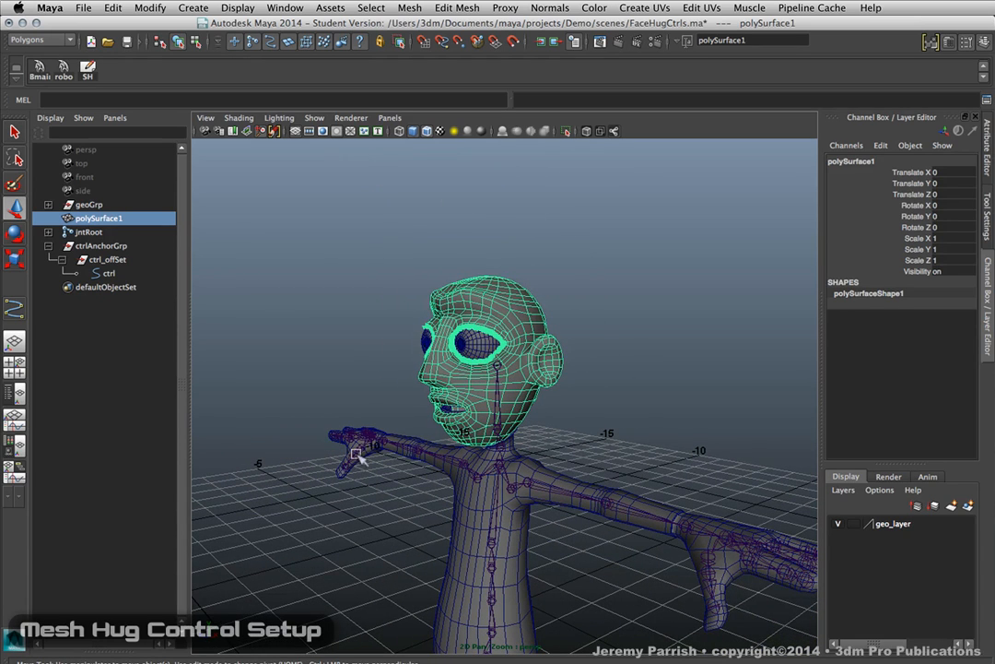
left_click(133, 6)
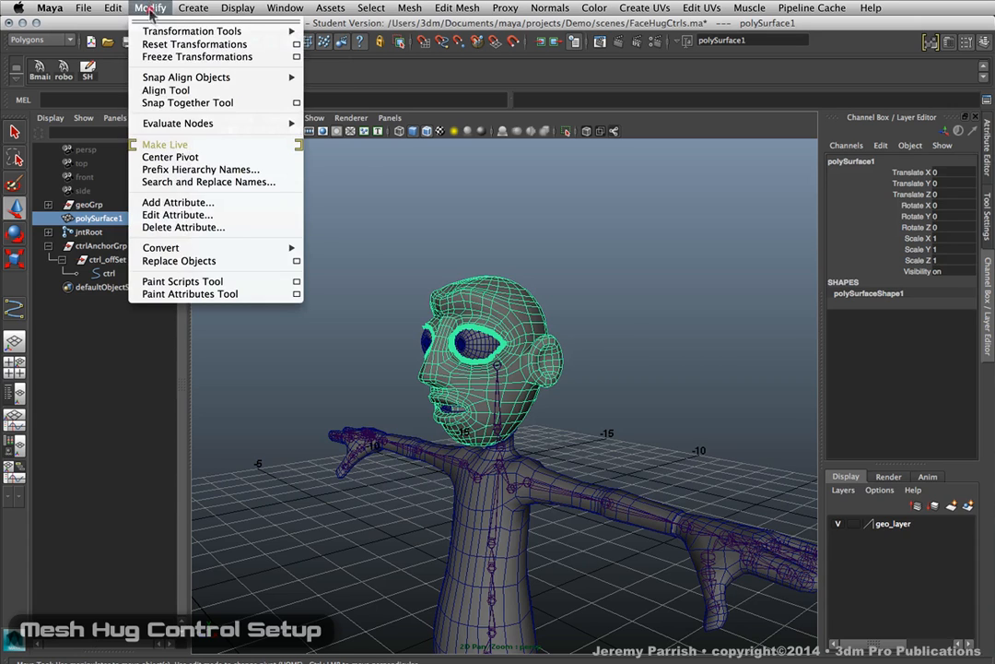
mouse_move(112, 8)
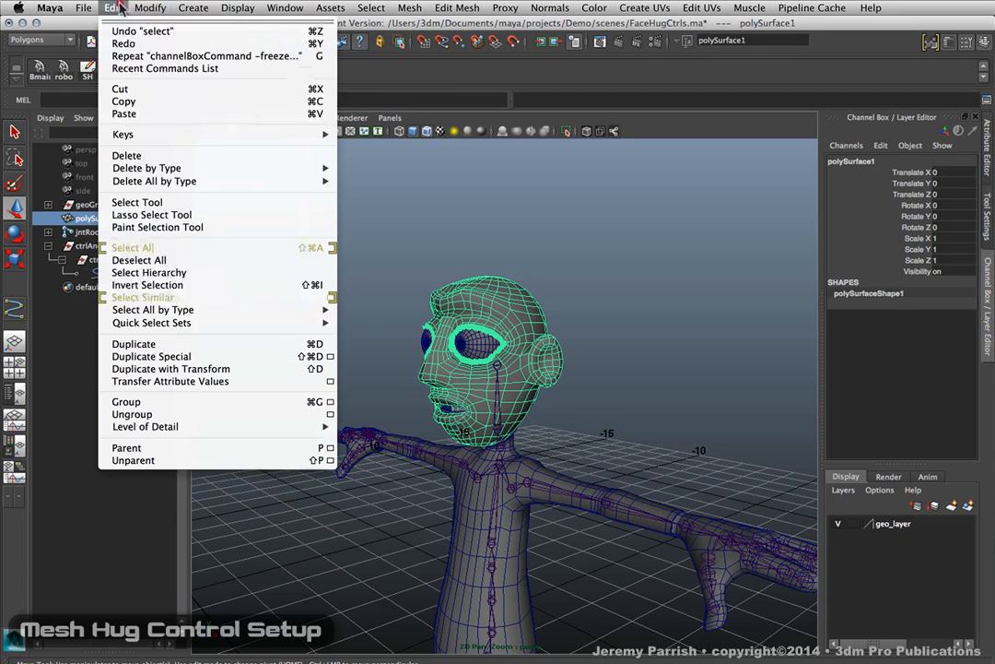
left_click(234, 344)
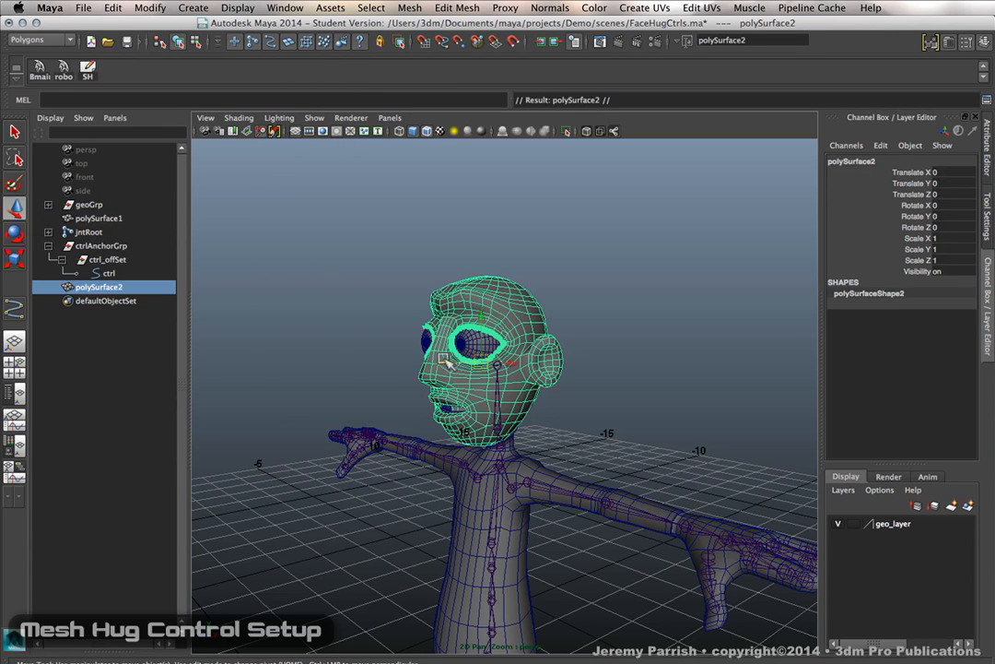
left_click_drag(445, 362, 595, 405)
right_click_drag(596, 406, 627, 399, "alt")
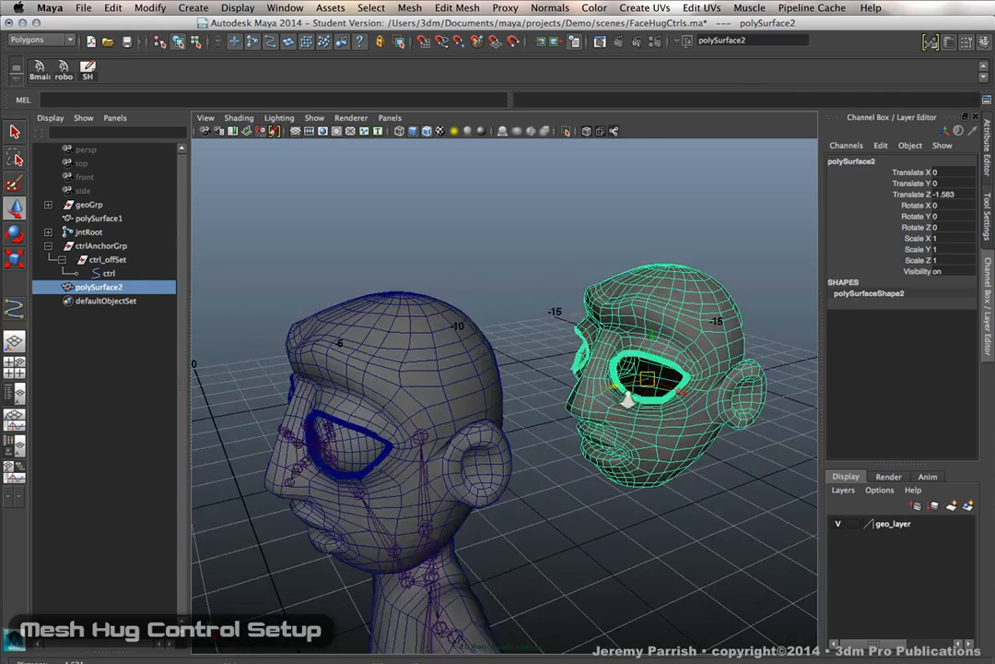
Examine the duplicated head's placement behind the original head and body.
middle_click_drag(628, 399, 548, 291, "alt")
left_click_drag(549, 292, 555, 306, "alt")
right_click_drag(555, 306, 518, 277, "alt")
middle_click_drag(518, 278, 541, 338, "alt")
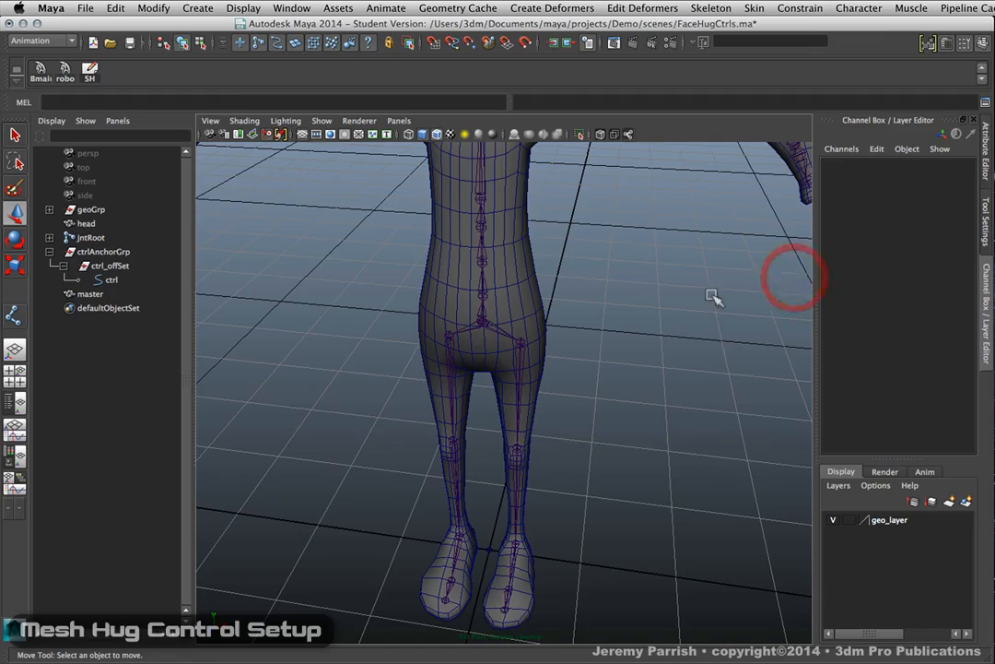
right_click_drag(711, 294, 567, 262, "alt")
left_click_drag(608, 414, 601, 393, "alt")
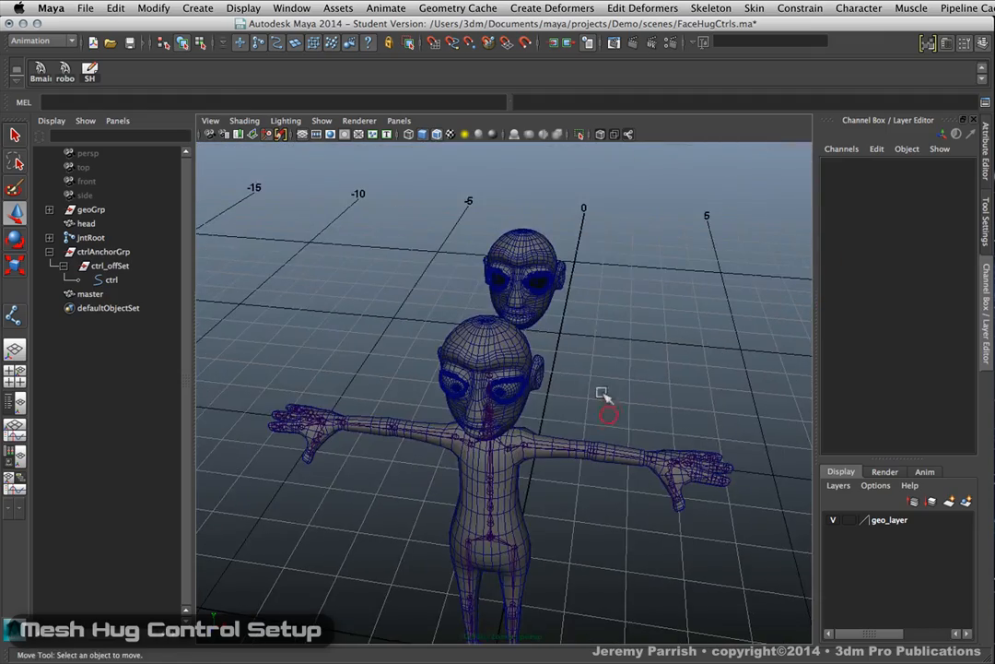
Select the original head mesh together with the jntJaw, jnt_neck, jnt_skull and jnt_neckBase joints.
left_click_drag(514, 344, 473, 336, "alt")
right_click_drag(474, 336, 566, 418, "alt")
middle_click_drag(547, 368, 633, 446, "alt")
left_click_drag(558, 428, 515, 428, "alt")
left_click(479, 359)
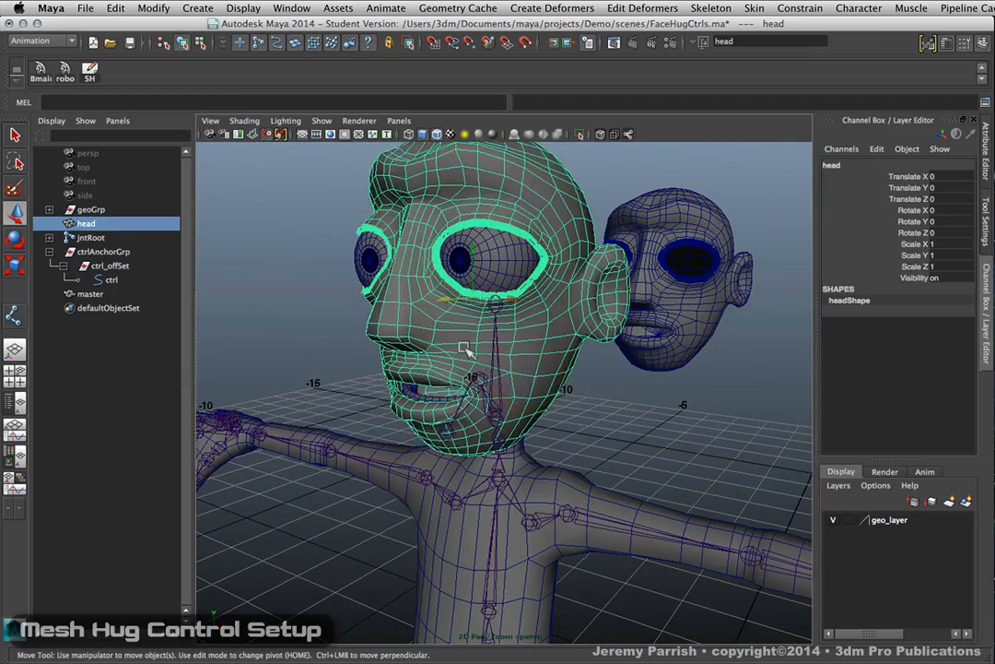
right_click_drag(466, 348, 496, 412, "alt")
key("q")
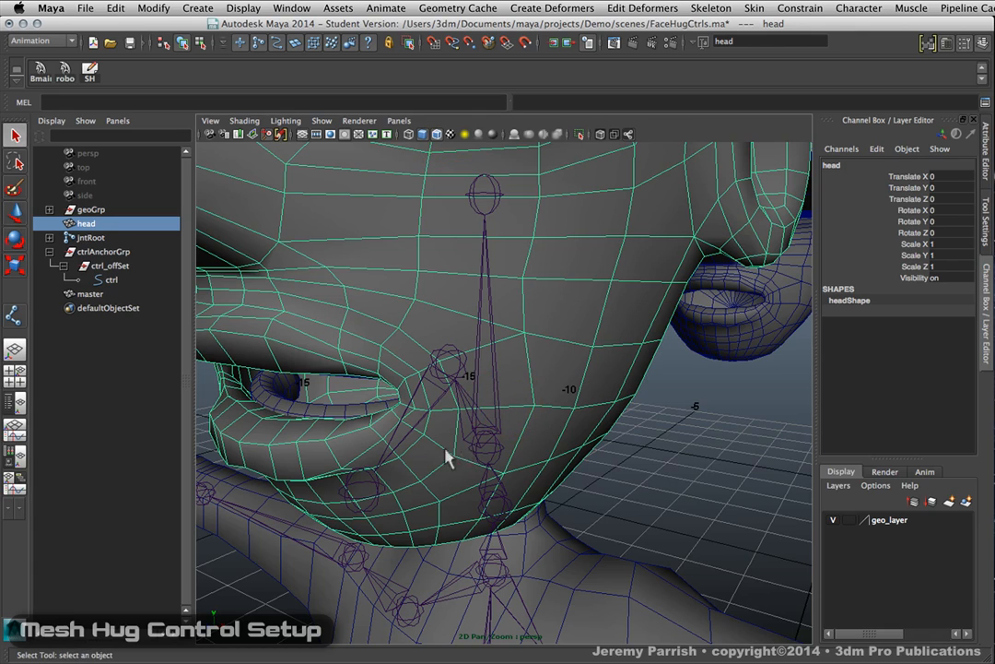
left_click(402, 411)
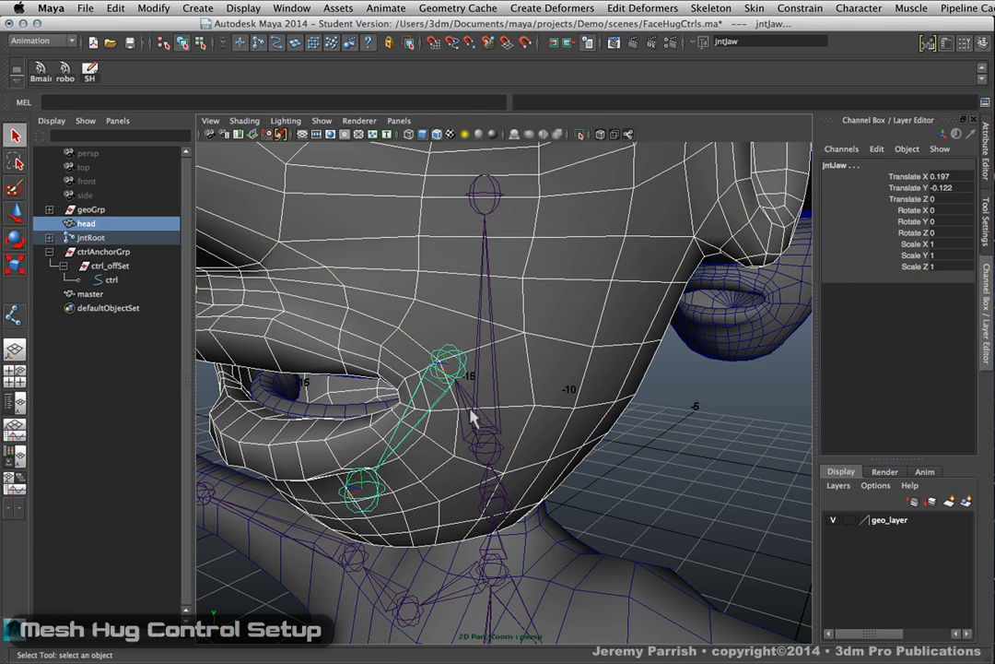
left_click(473, 412)
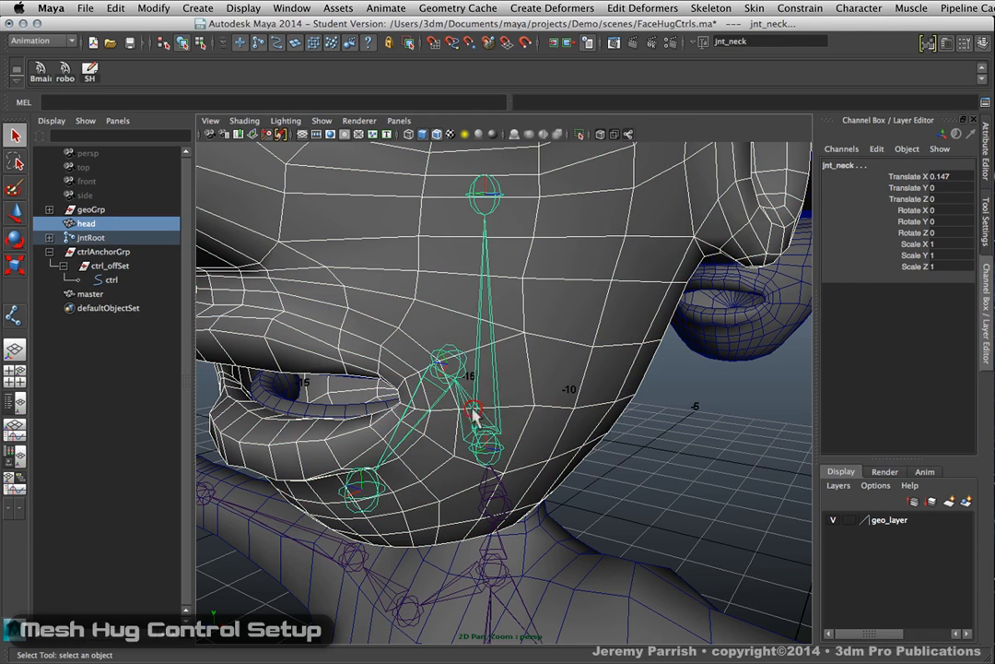
left_click(493, 194, "shift")
right_click_drag(551, 288, 470, 238, "alt")
left_click_drag(470, 238, 492, 247, "alt")
right_click_drag(481, 285, 496, 330, "alt")
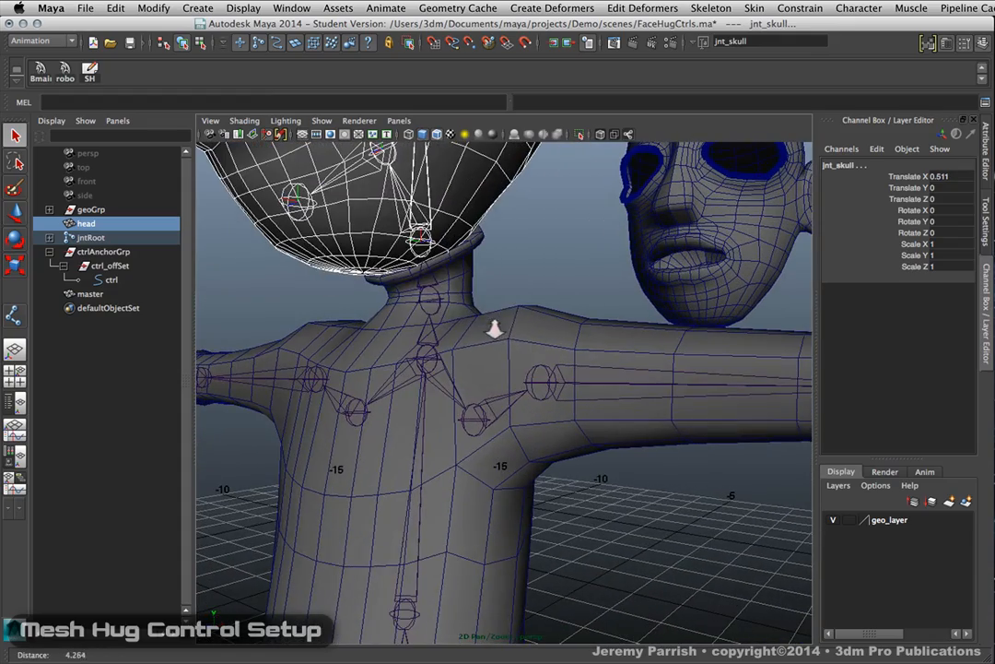
left_click(433, 288)
key("f")
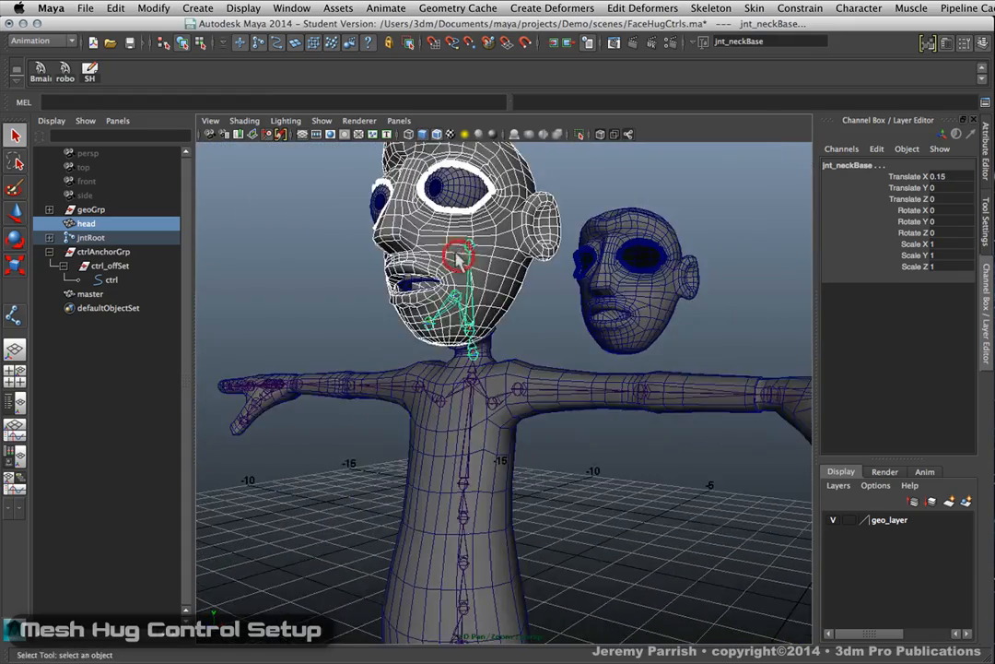
Smooth bind the head mesh with the Bind to option set to Selected joints.
left_click(754, 9)
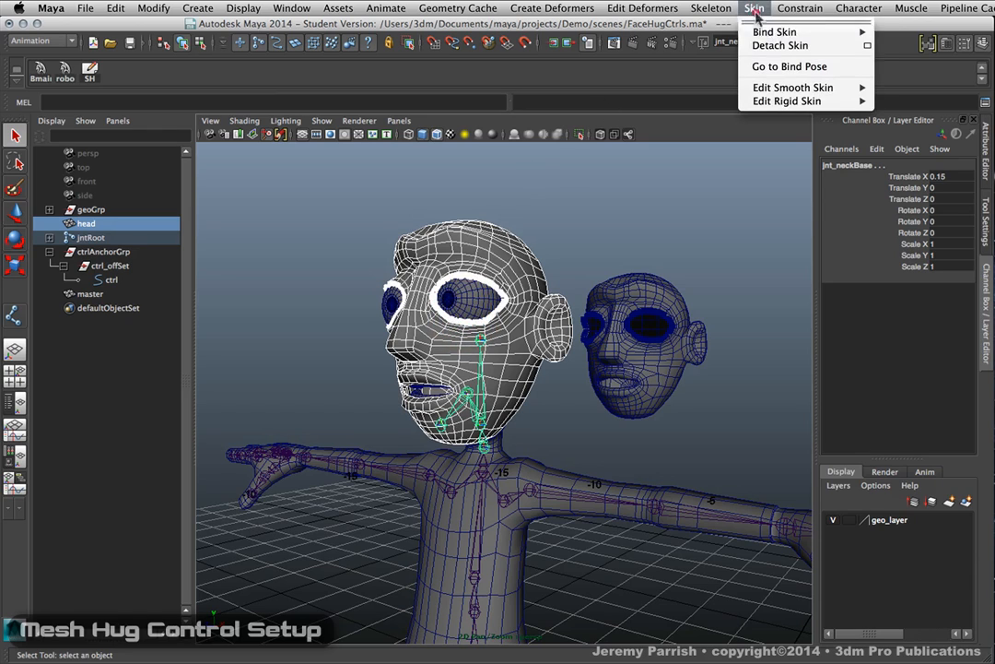
mouse_move(824, 33)
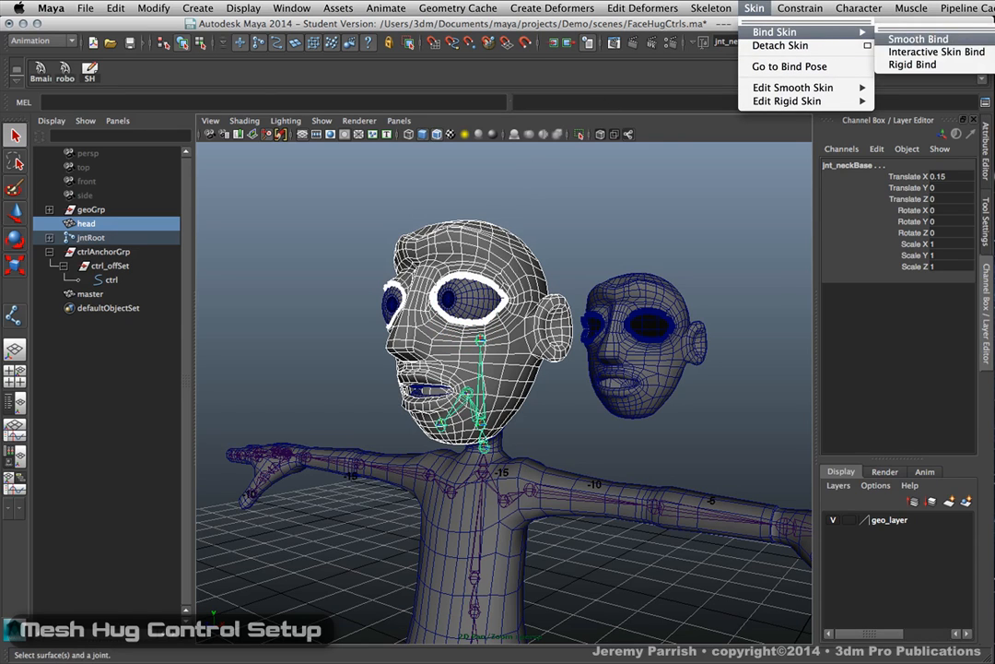
left_click(988, 39)
left_click(834, 188)
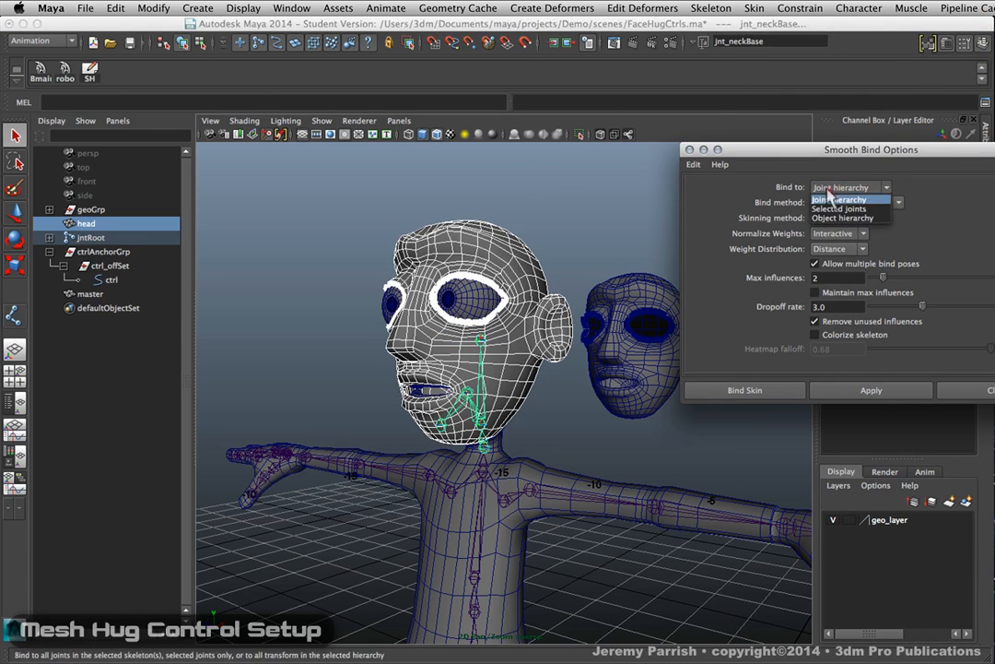
left_click(839, 209)
left_click(760, 390)
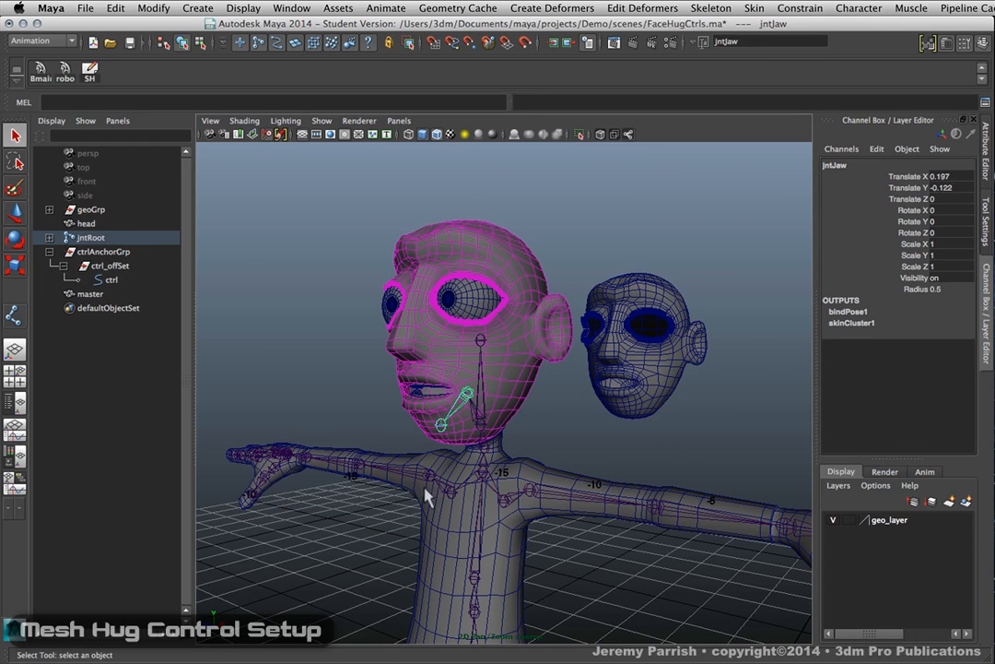
Try rotating the jntJaw joint to test the head's deformation, and undo the test.
right_click_drag(315, 458, 330, 471, "alt")
left_click(512, 464)
right_click_drag(410, 322, 415, 383, "alt")
left_click(423, 402)
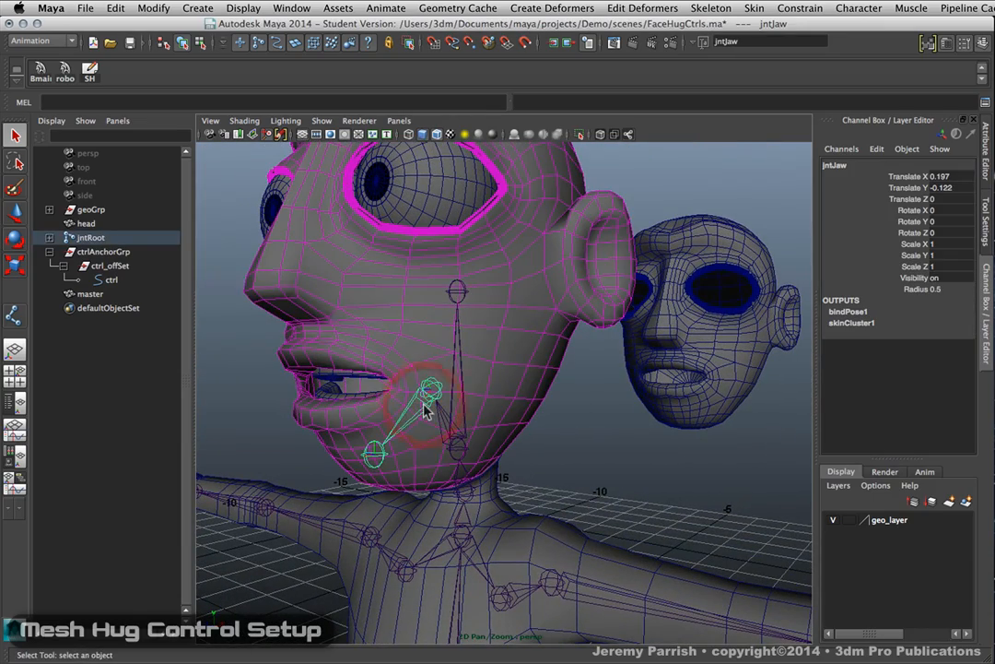
key("e")
left_click_drag(380, 400, 388, 412)
key("ctrl+z")
key("ctrl+z")
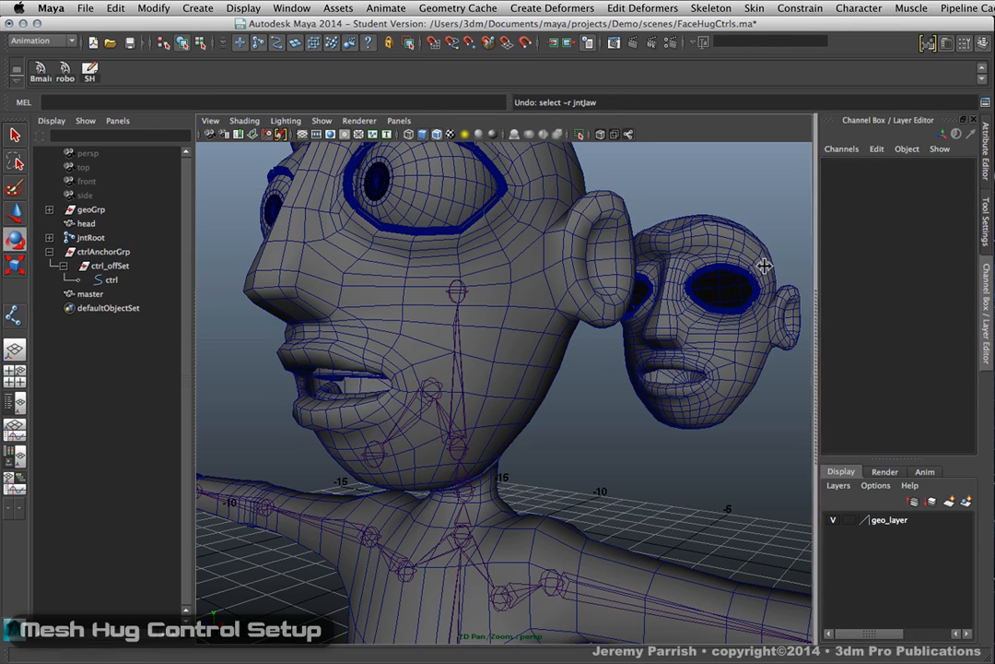
Test the jaw deformation by rotating jntJaw around its Z and Y axes, undoing each rotation.
right_click_drag(395, 237, 462, 329, "alt")
left_click_drag(463, 329, 493, 329, "alt")
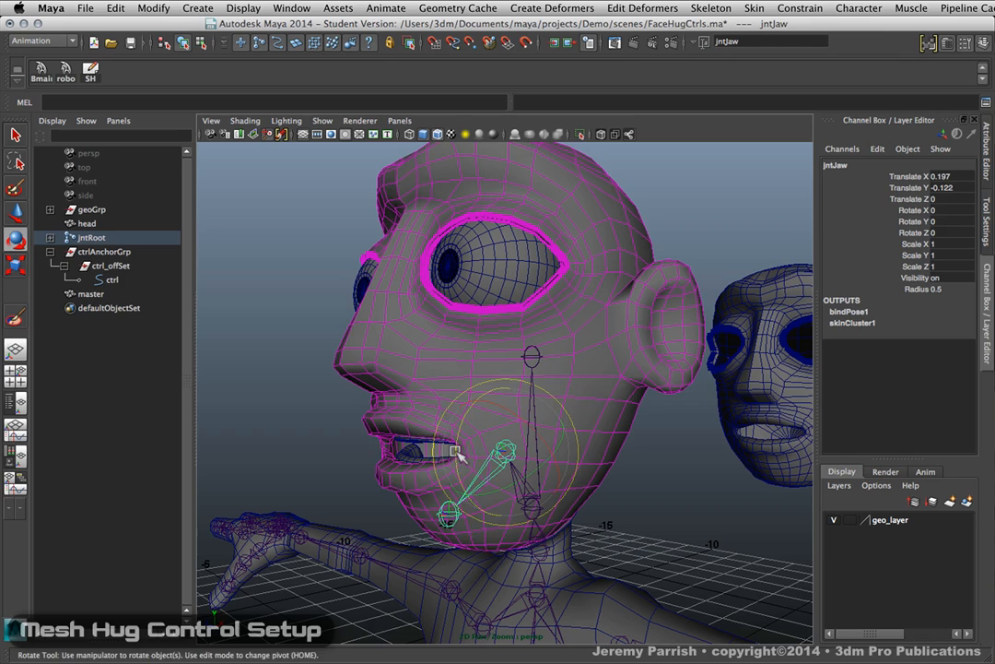
left_click_drag(458, 451, 449, 495)
key("ctrl+z")
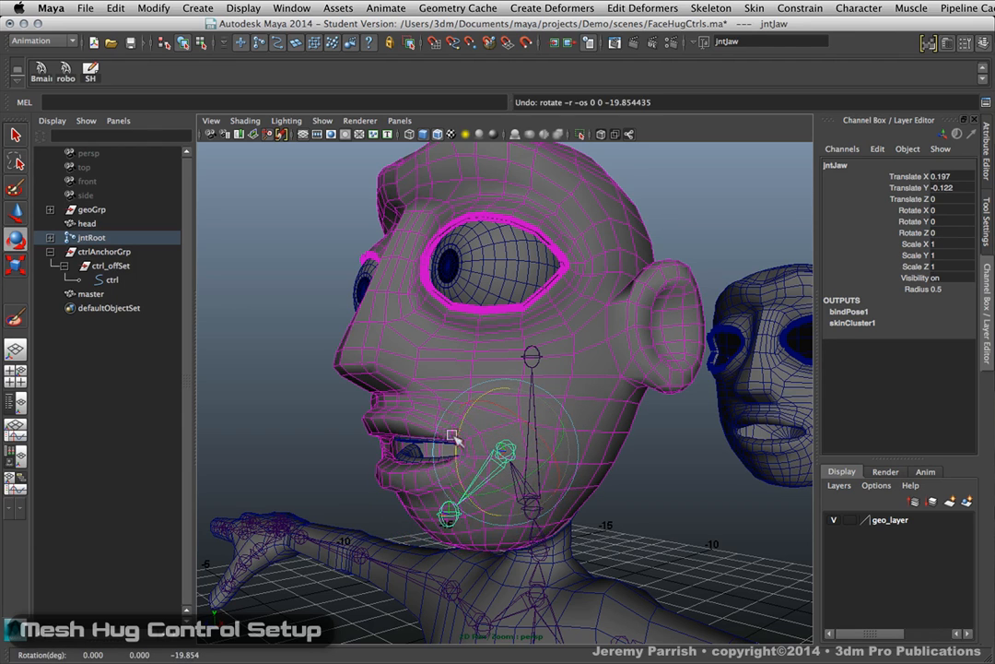
left_click_drag(451, 438, 494, 452, "alt")
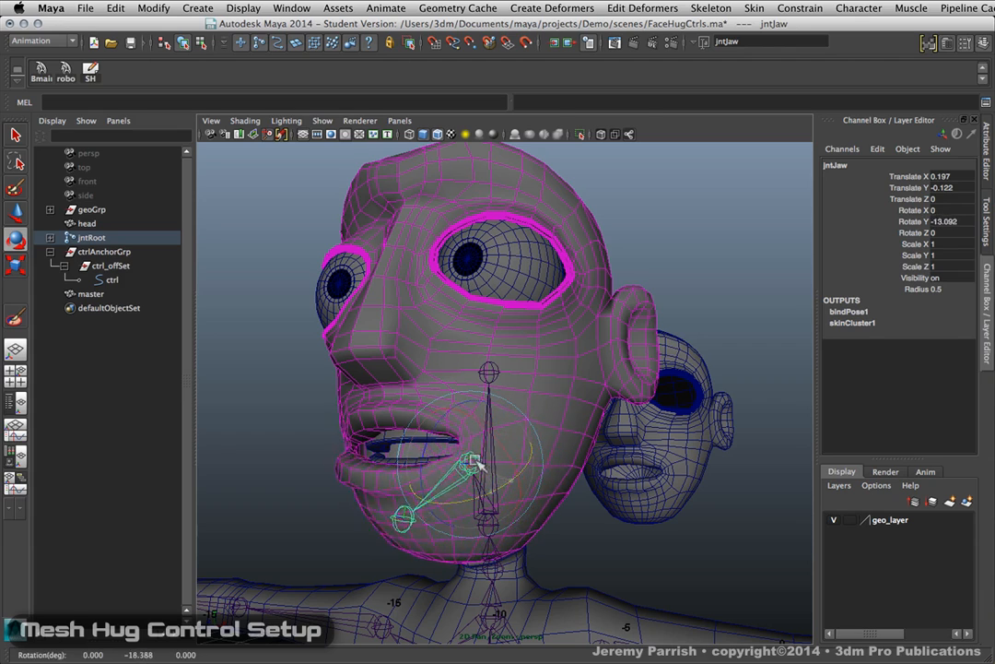
key("ctrl+z")
key("w")
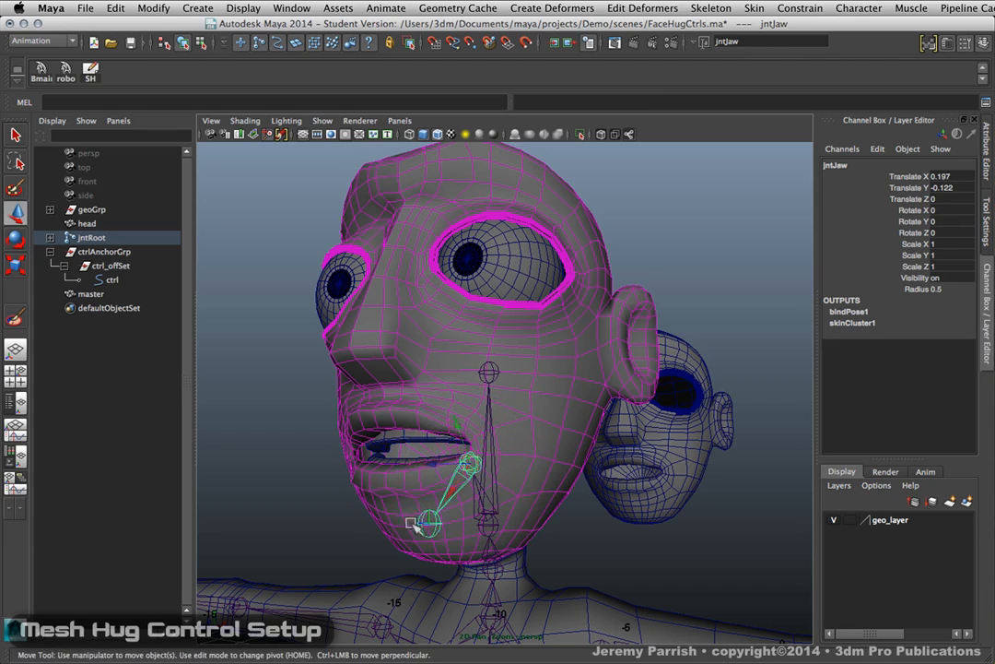
Swing jntJaw open and closed around Z between about -29 and 10 degrees, return it to rest and clear the selection.
left_click_drag(417, 506, 508, 480, "alt")
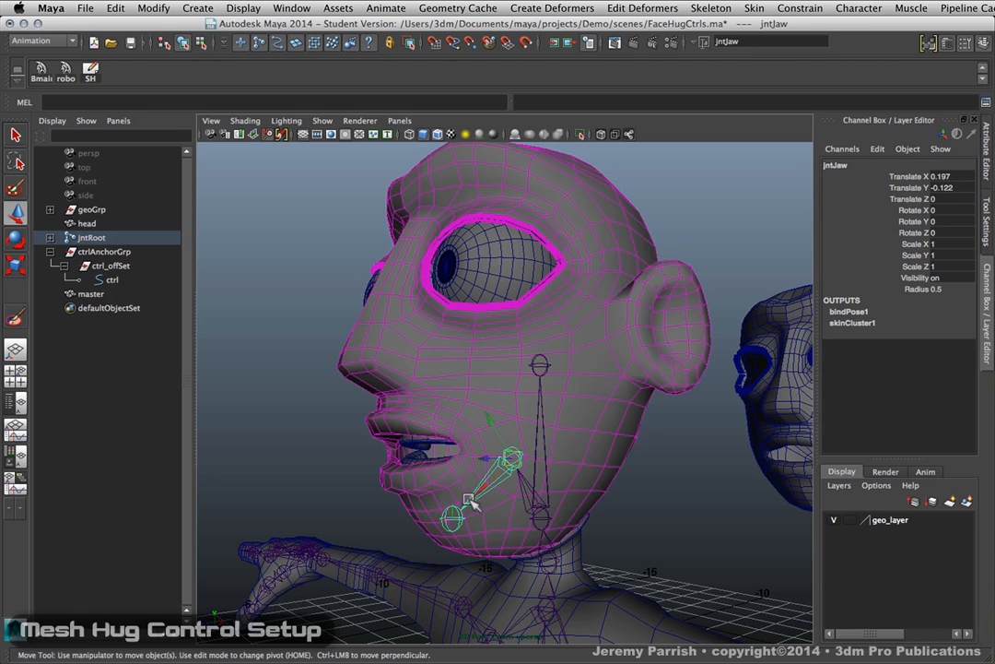
key("e")
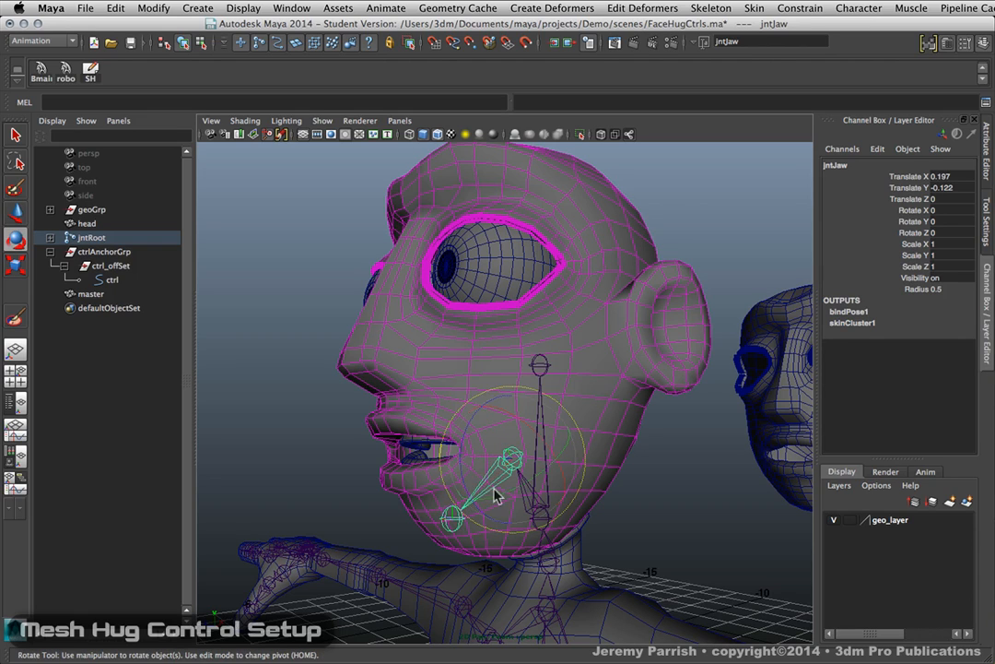
left_click_drag(458, 461, 463, 483)
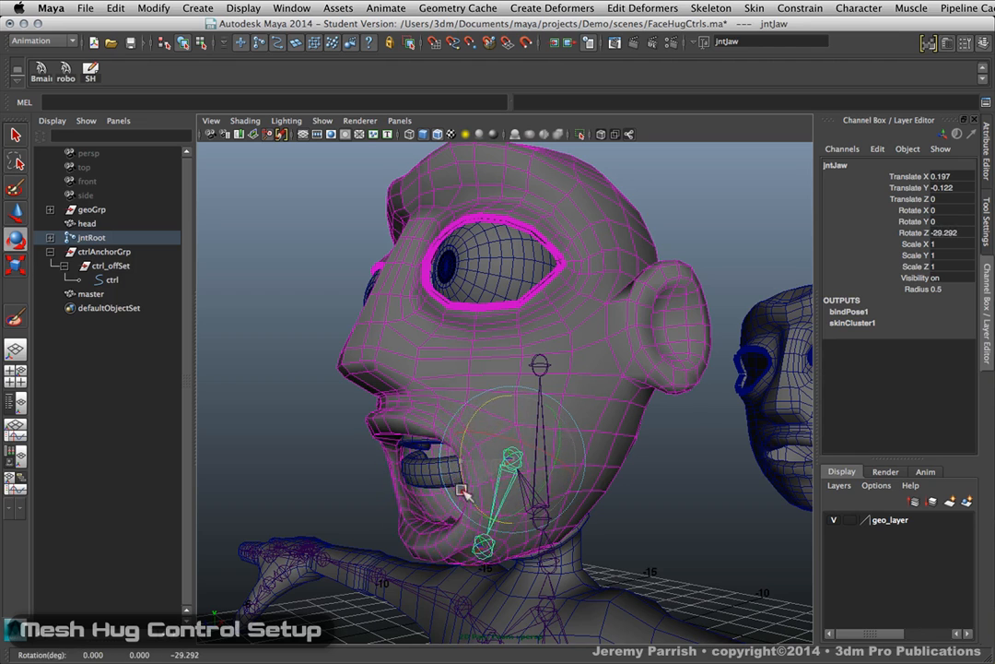
left_click_drag(460, 479, 446, 458)
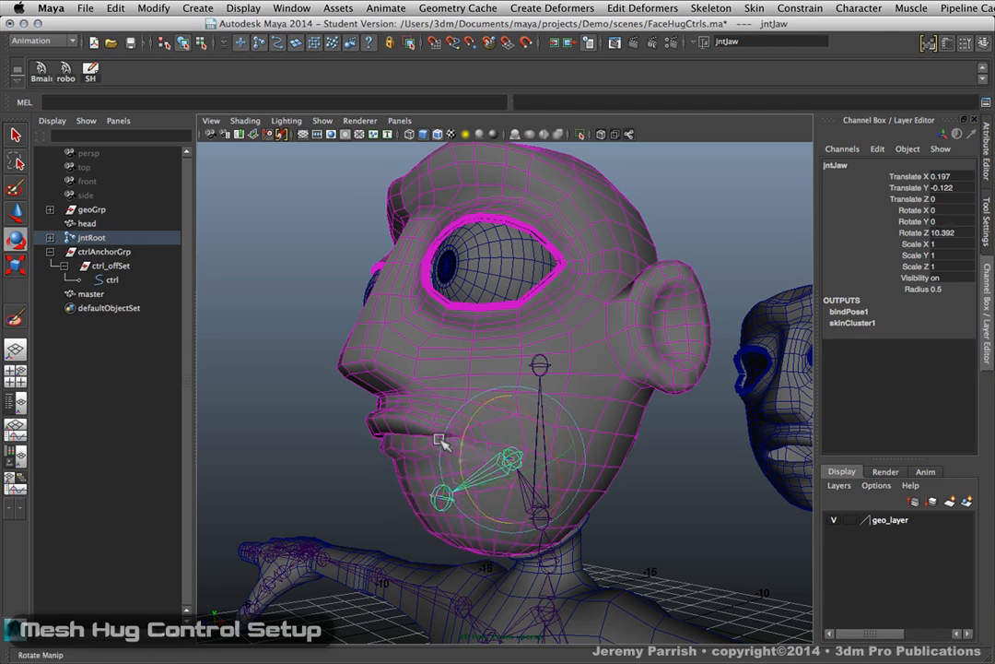
left_click(334, 460)
Examine the bound head, its neck area and the duplicated head behind it from several angles.
left_click_drag(422, 484, 526, 451, "alt")
right_click_drag(526, 451, 564, 456, "alt")
left_click_drag(564, 456, 561, 485, "alt")
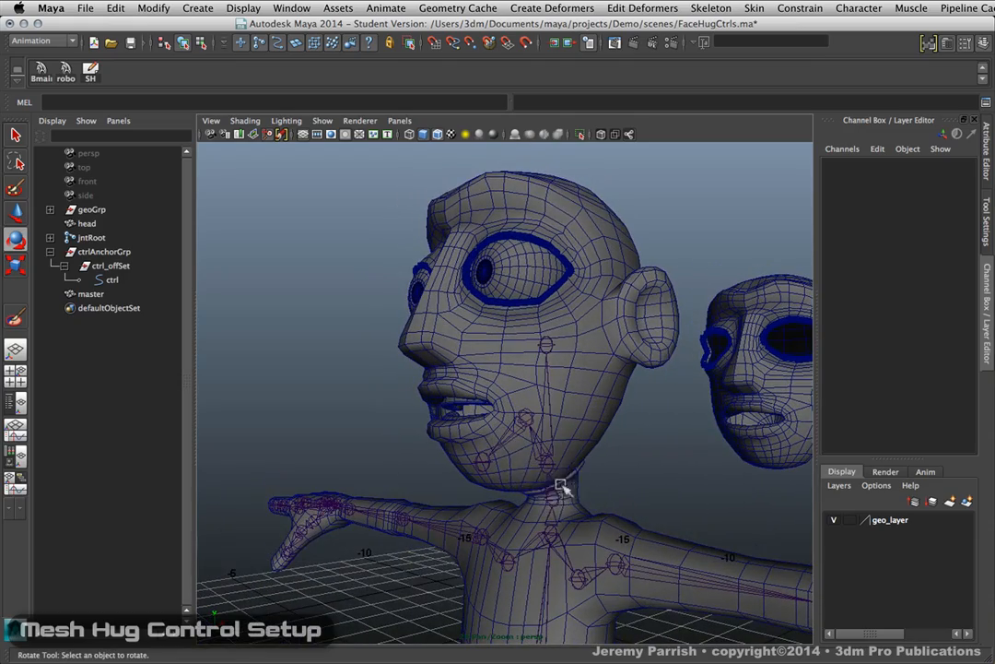
left_click_drag(604, 355, 590, 395, "alt")
right_click_drag(590, 396, 566, 416, "alt")
left_click_drag(566, 417, 570, 448, "alt")
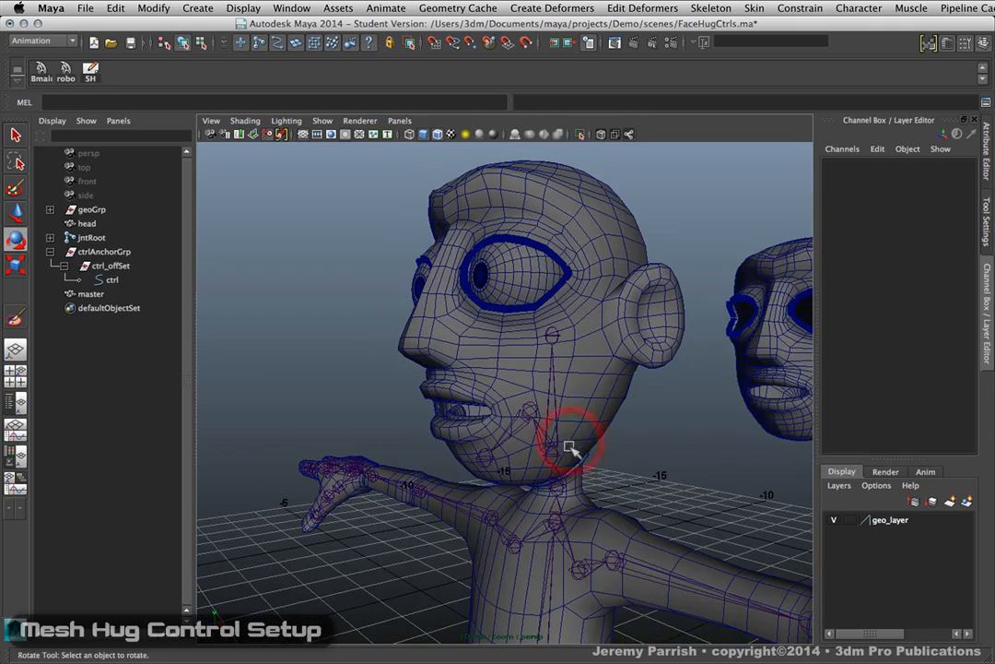
middle_click_drag(584, 417, 544, 327, "alt")
left_click_drag(540, 318, 573, 340, "alt")
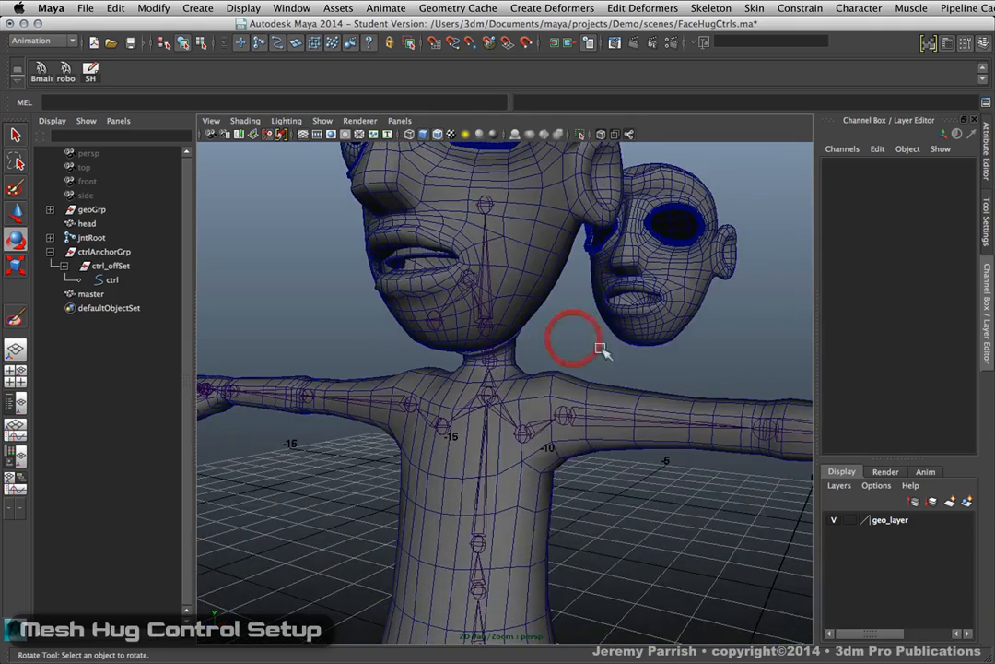
middle_click_drag(578, 350, 578, 418, "alt")
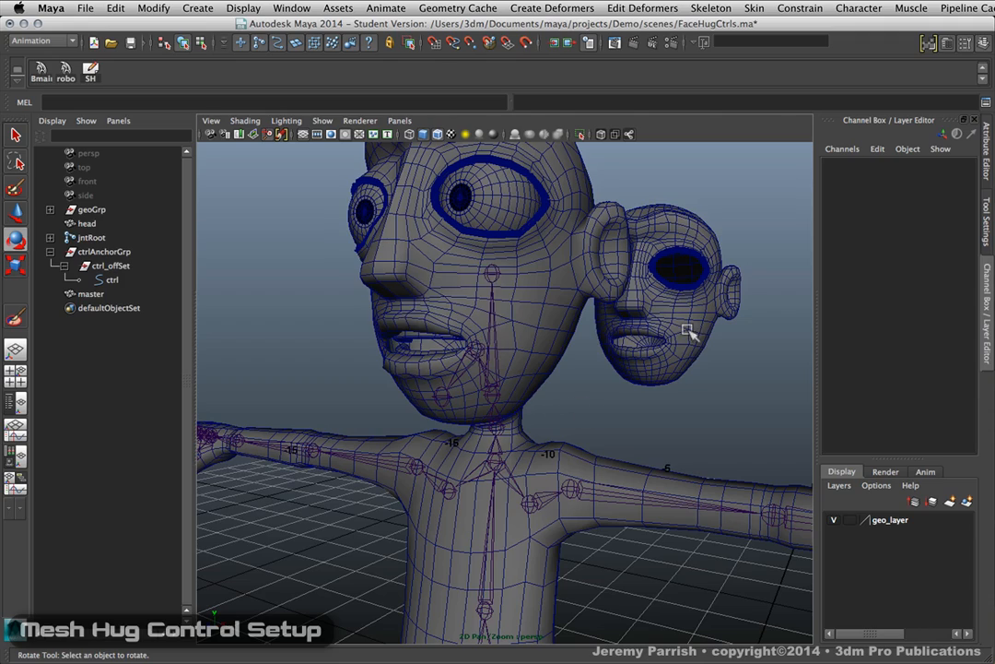
left_click_drag(687, 329, 556, 411, "alt")
middle_click_drag(440, 516, 628, 336, "alt")
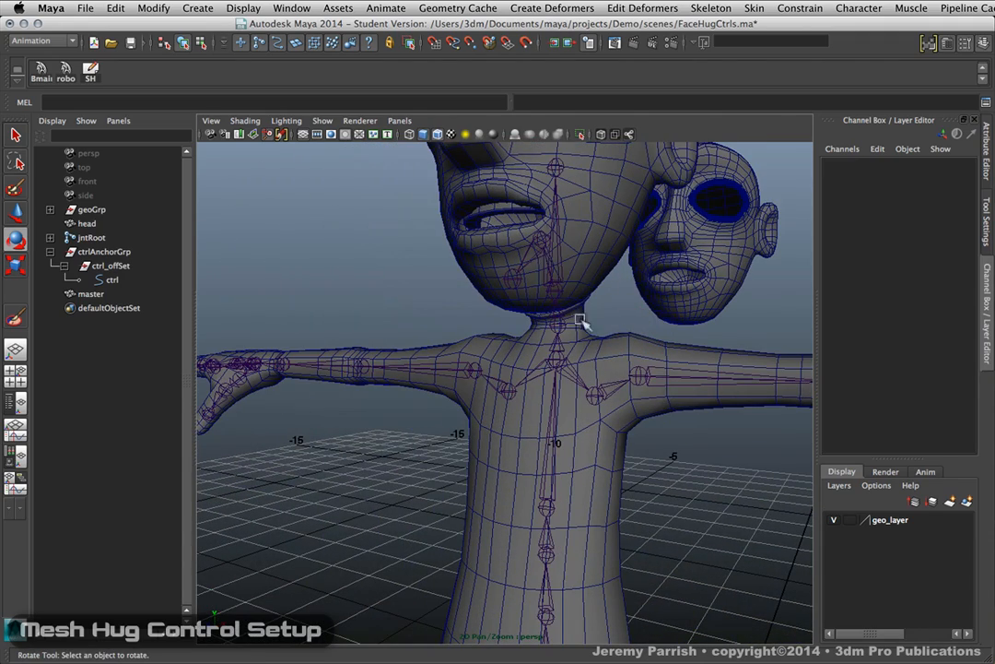
Select ctrlAnchorGrp and duplicate the whole control hierarchy.
right_click_drag(580, 319, 420, 266, "alt")
middle_click_drag(487, 387, 405, 151, "alt")
middle_click_drag(447, 233, 427, 53, "alt")
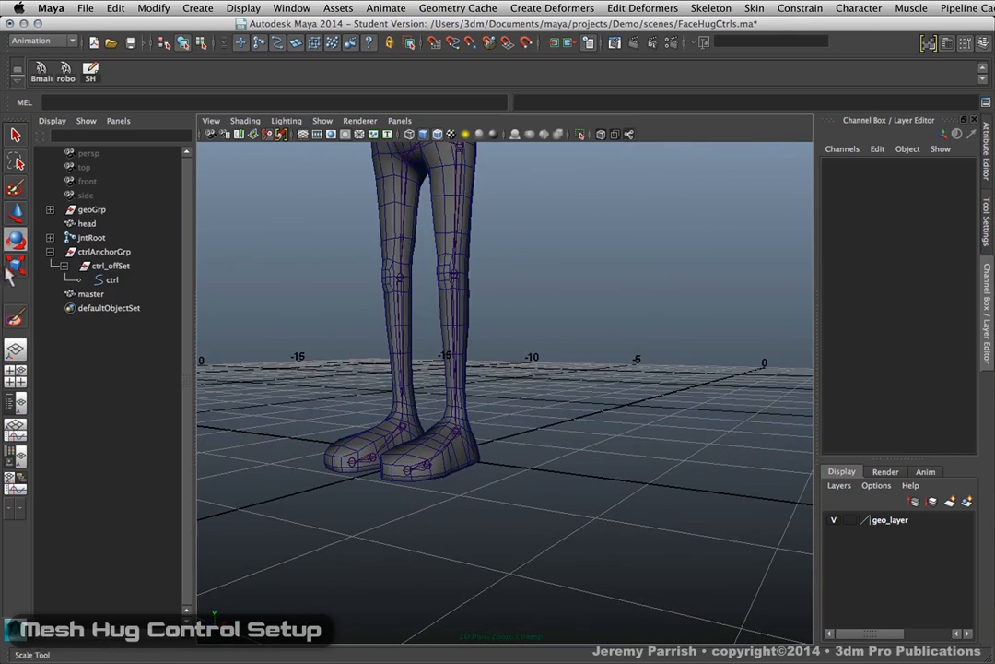
left_click(102, 253)
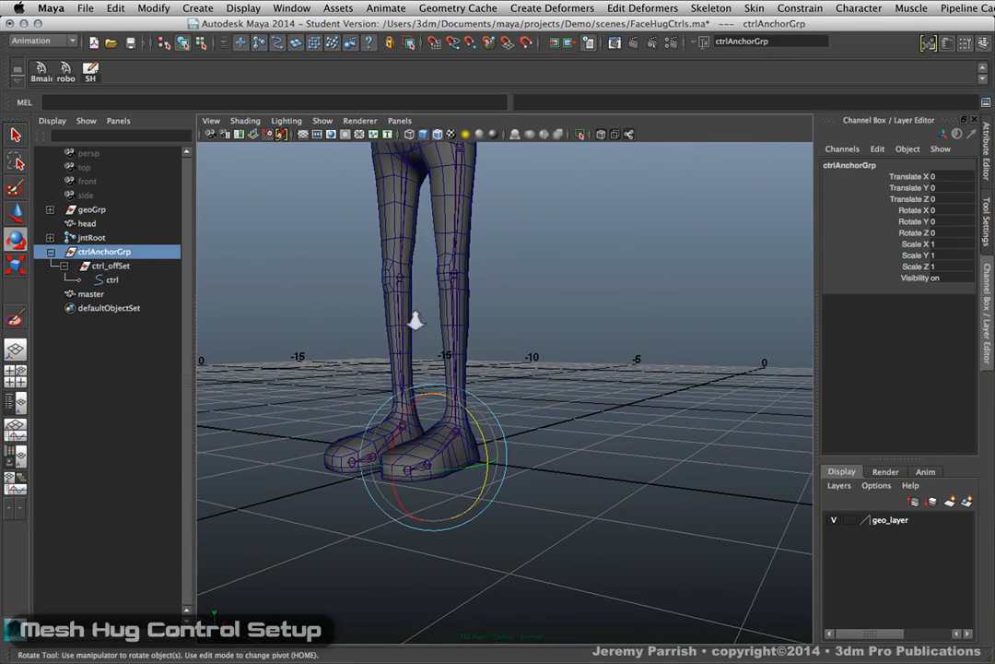
left_click_drag(413, 315, 452, 376, "alt")
key("w")
middle_click_drag(439, 352, 520, 473, "alt")
right_click_drag(518, 398, 387, 352, "alt")
middle_click_drag(466, 405, 439, 533, "alt")
right_click_drag(433, 461, 475, 450, "alt")
middle_click_drag(475, 451, 489, 507, "alt")
key("ctrl+d")
Collapse ctrlAnchorGrp in the Outliner and make two more duplicates of the control group from ctrlAnchorGrp1.
right_click_drag(389, 401, 453, 470, "alt")
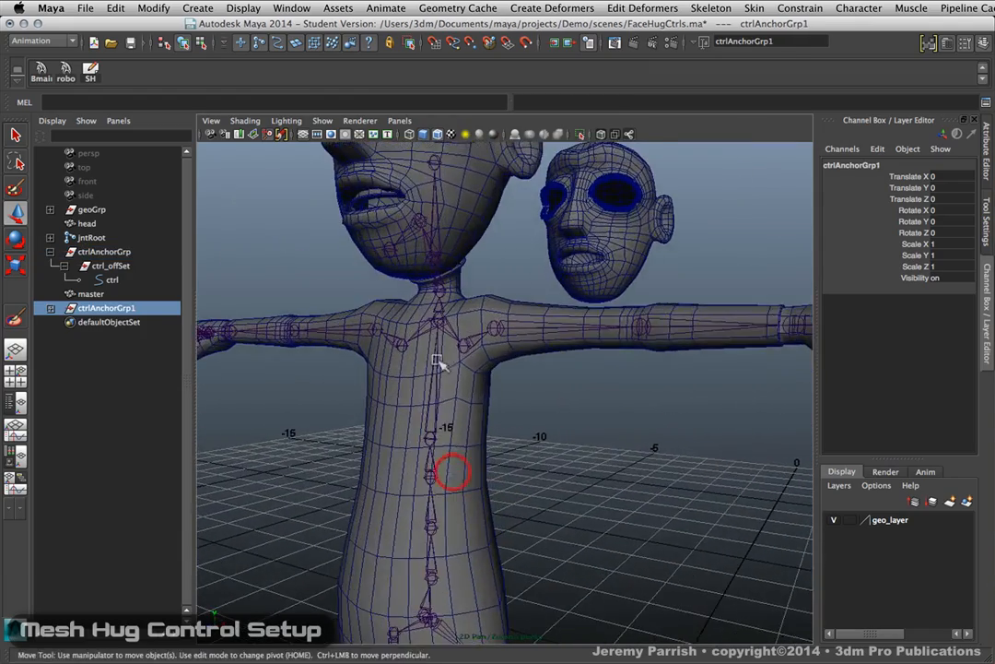
middle_click_drag(440, 362, 442, 583, "alt")
right_click_drag(365, 513, 407, 573, "alt")
middle_click_drag(369, 569, 461, 572, "alt")
right_click_drag(381, 532, 479, 586, "alt")
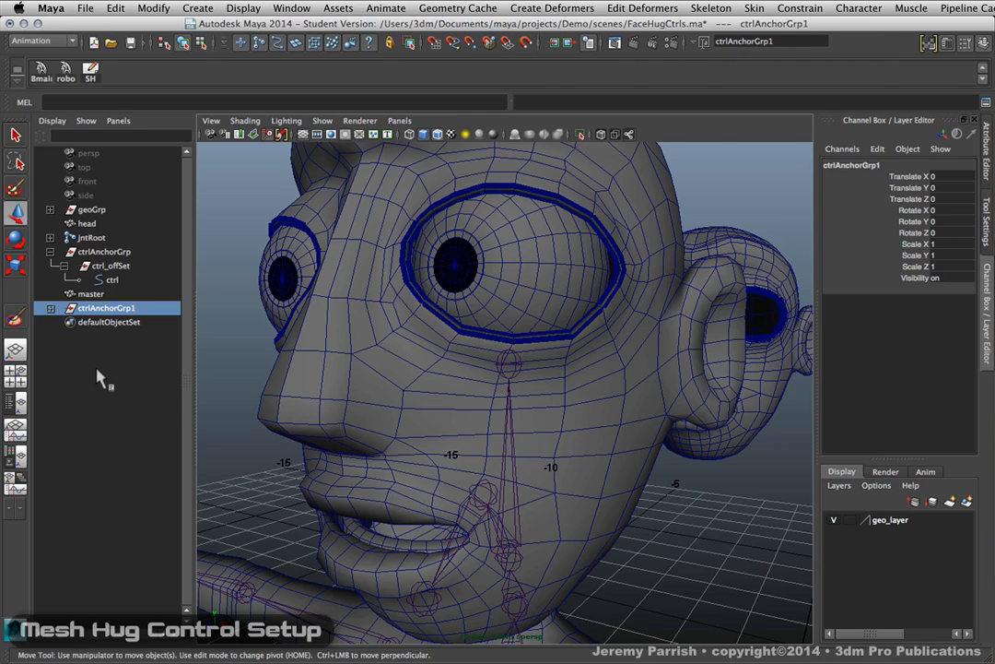
left_click(82, 310)
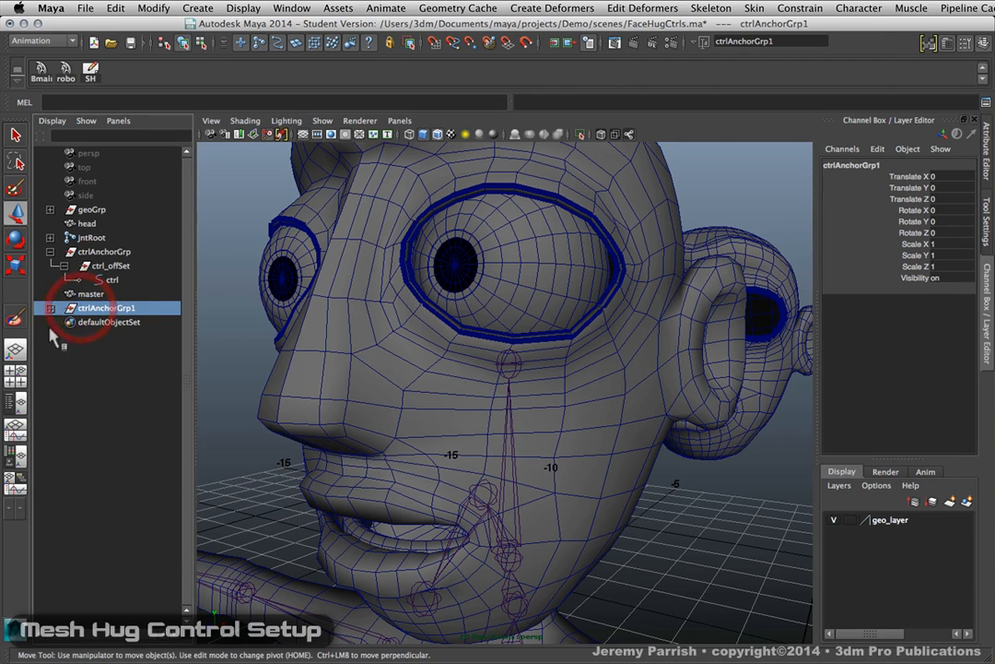
left_click(50, 251)
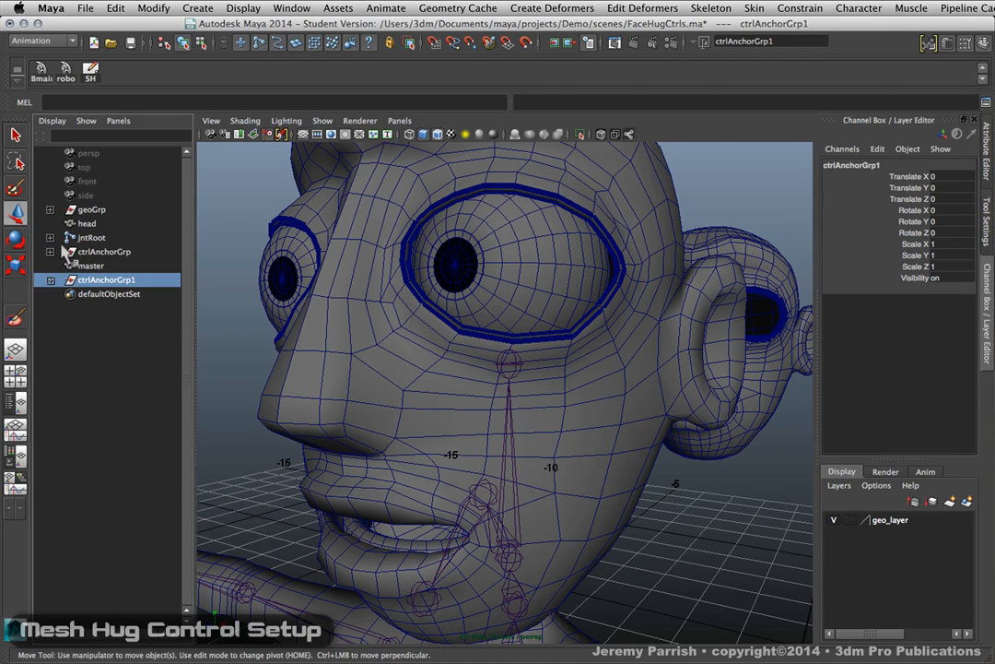
left_click(60, 250)
left_click(94, 280)
key("ctrl+d")
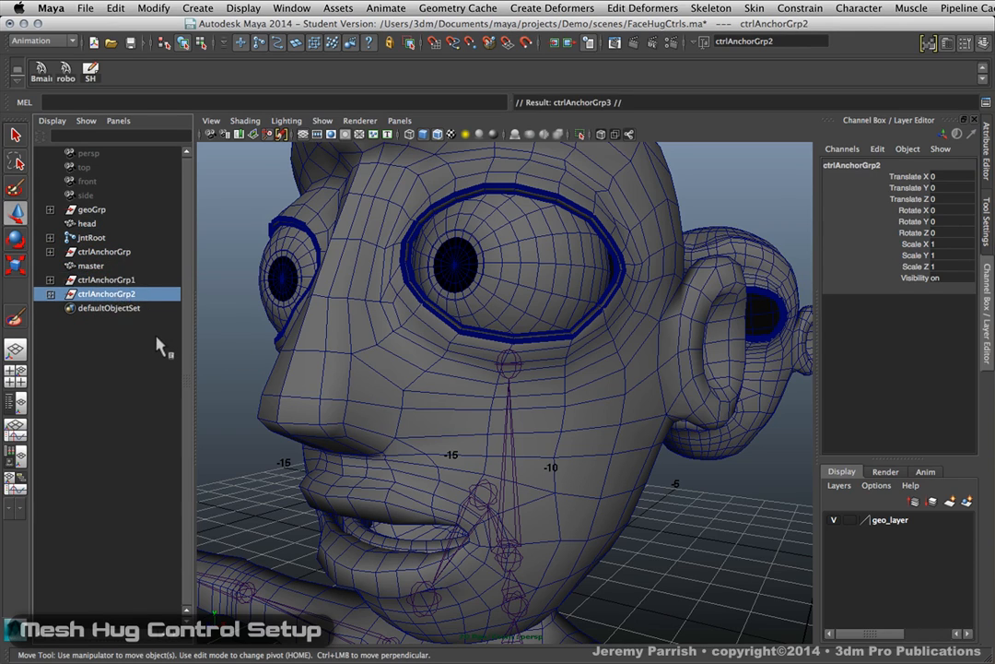
key("ctrl+d")
Attach ctrlAnchorGrp to the middle vertex of the head's upper lip with a Point On Poly constraint.
left_click_drag(396, 404, 433, 349, "alt")
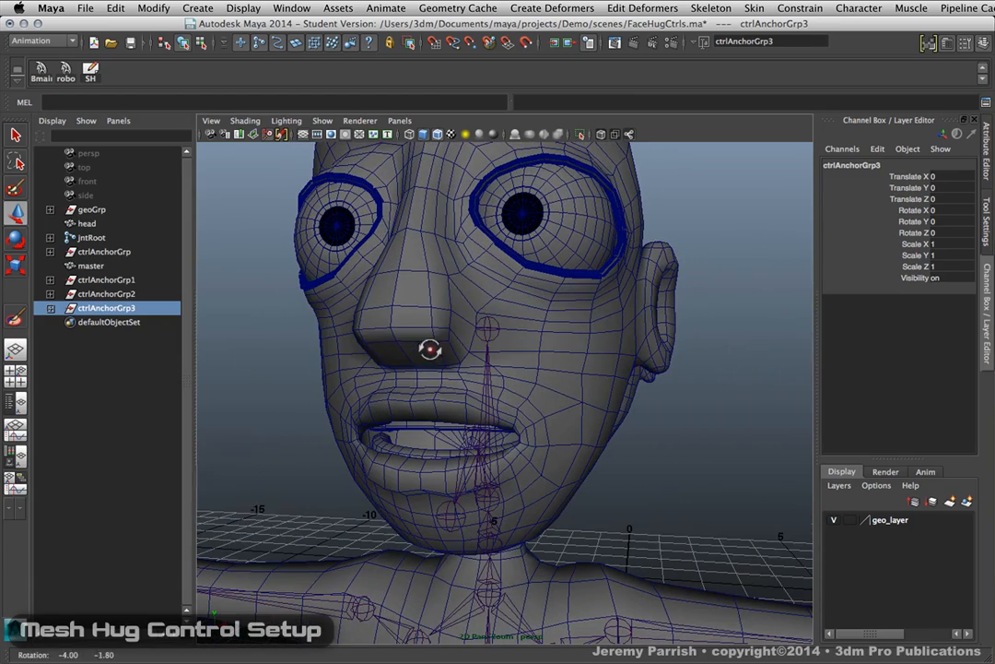
left_click(104, 252)
left_click_drag(475, 411, 455, 409, "alt")
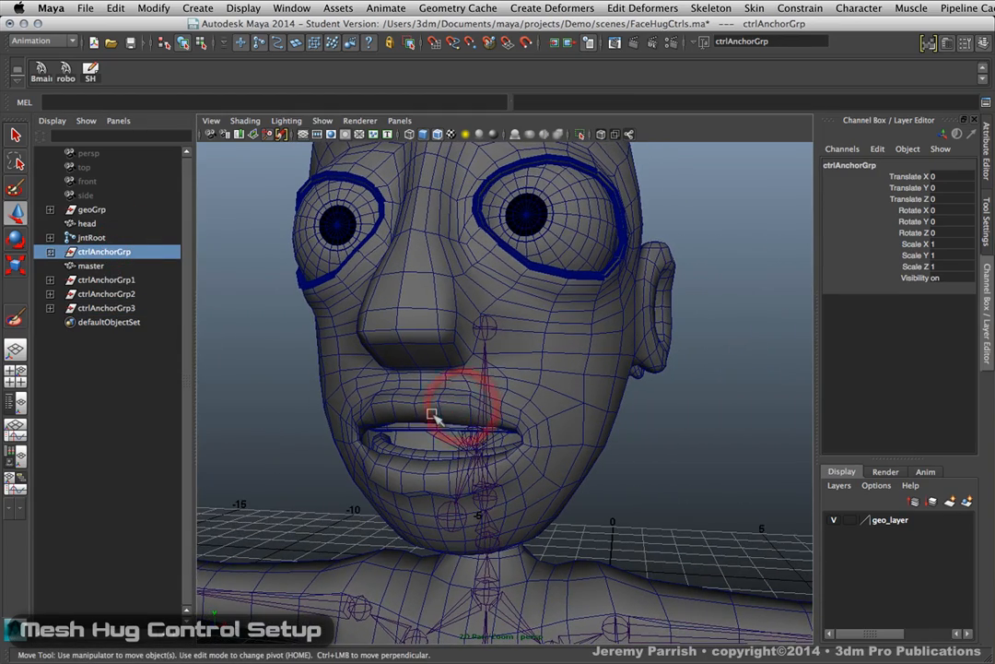
mouse_move(424, 414)
right_mouse_down()
mouse_move(426, 387)
mouse_move(368, 406)
right_mouse_up()
scroll(407, 435, "up", 5)
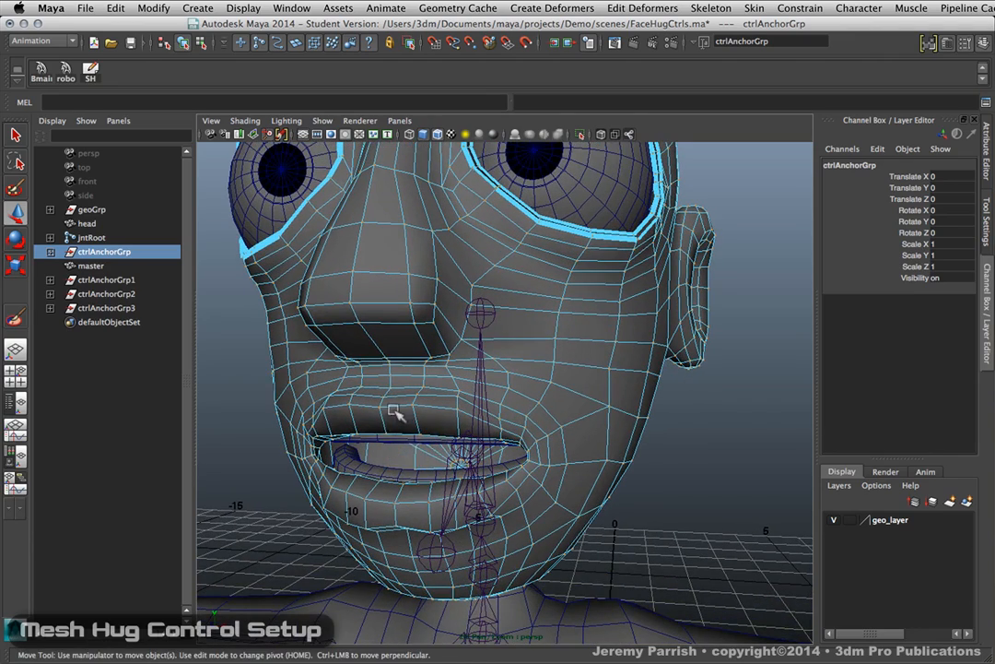
left_click_drag(380, 414, 417, 394, "alt")
left_click(414, 399)
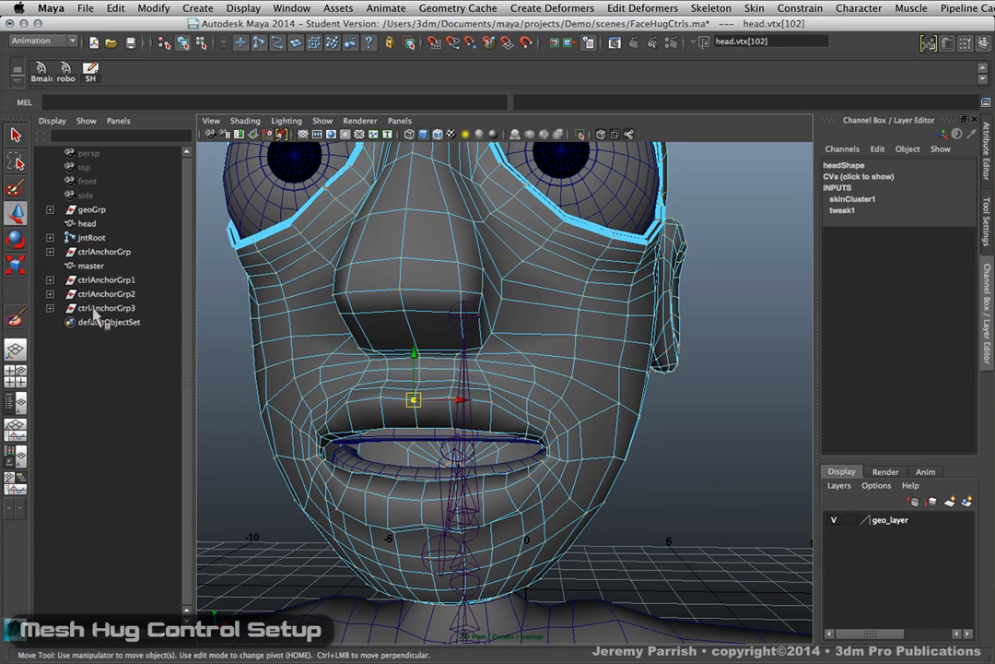
left_click(102, 251)
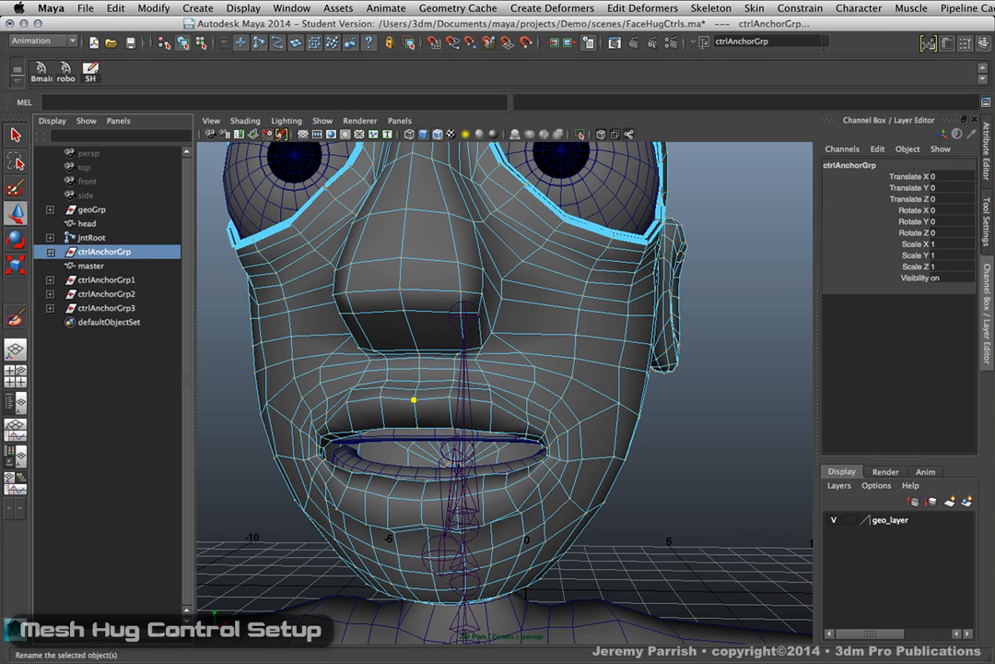
left_click(797, 9)
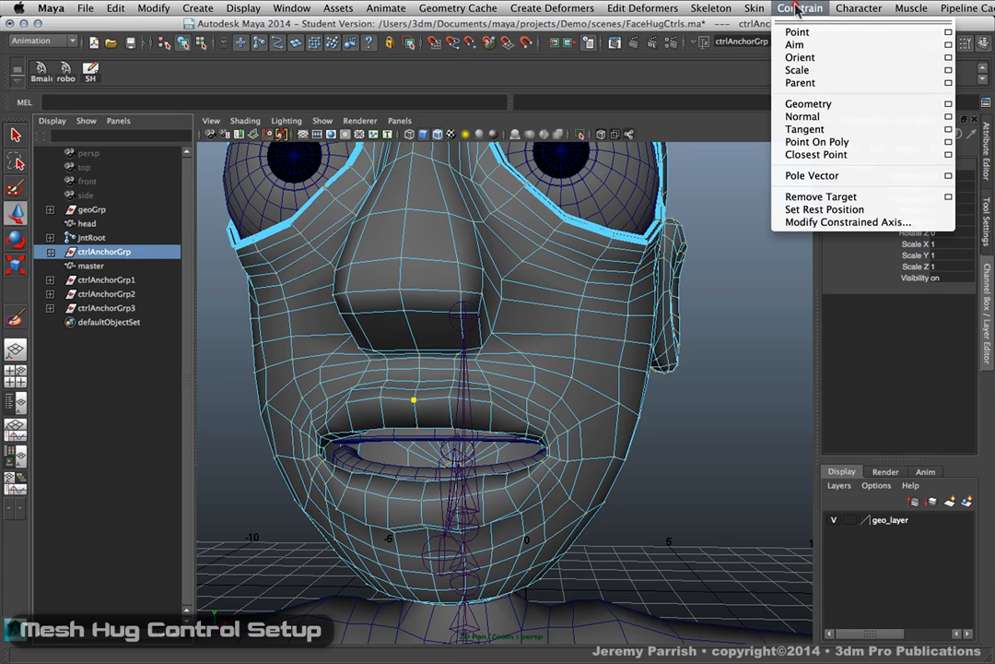
left_click(833, 142)
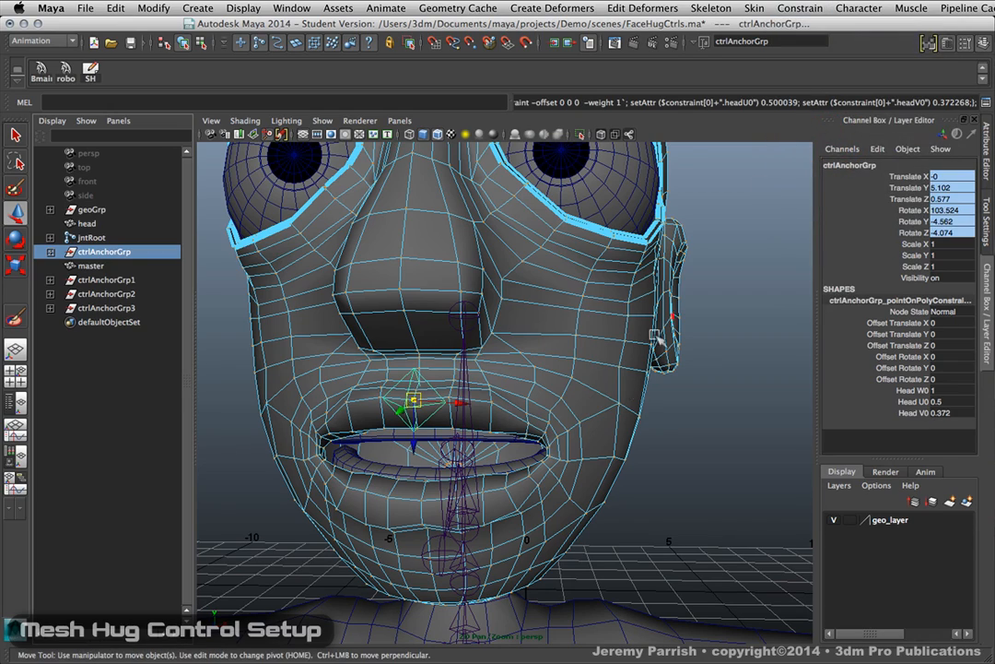
Attach ctrlAnchorGrp2 to the vertex at the character's left mouth corner with a Point On Poly constraint.
left_click_drag(559, 427, 476, 423, "alt")
right_click_drag(495, 465, 605, 476, "alt")
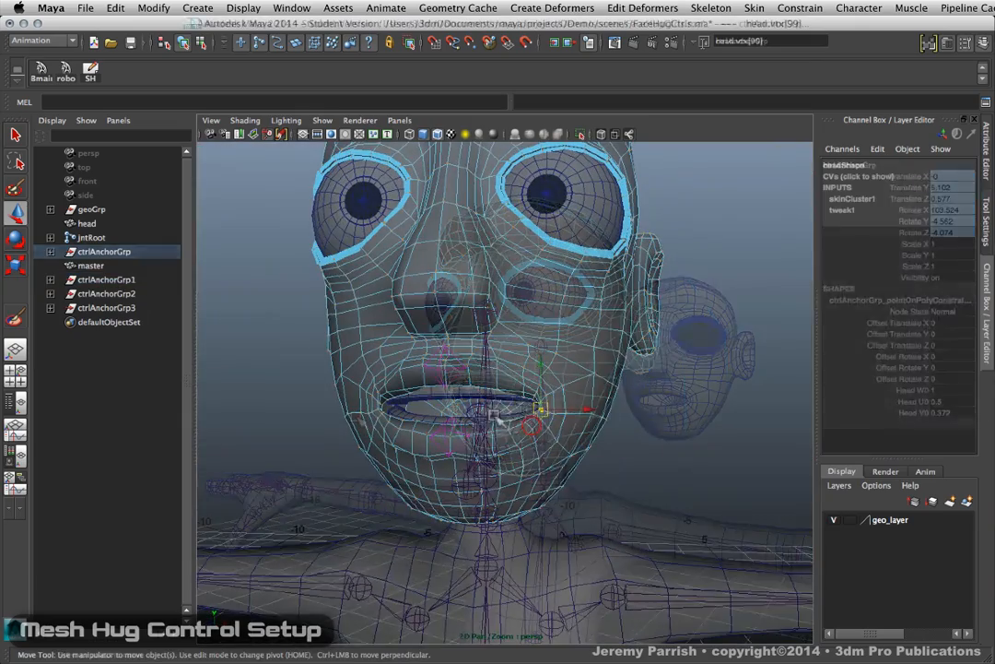
left_click(106, 293)
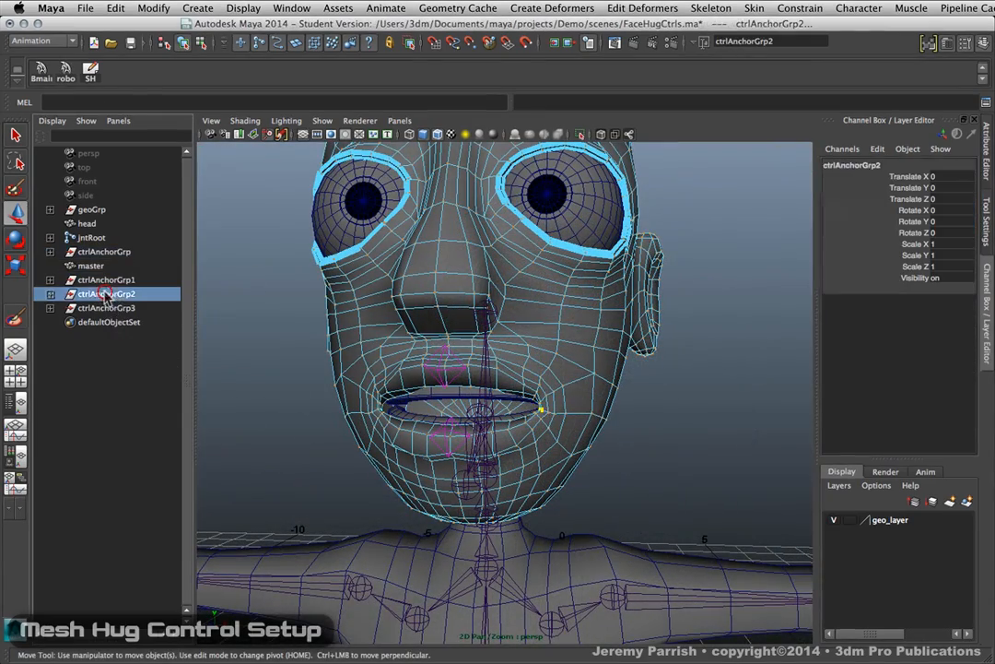
left_click(800, 7)
left_click(830, 142)
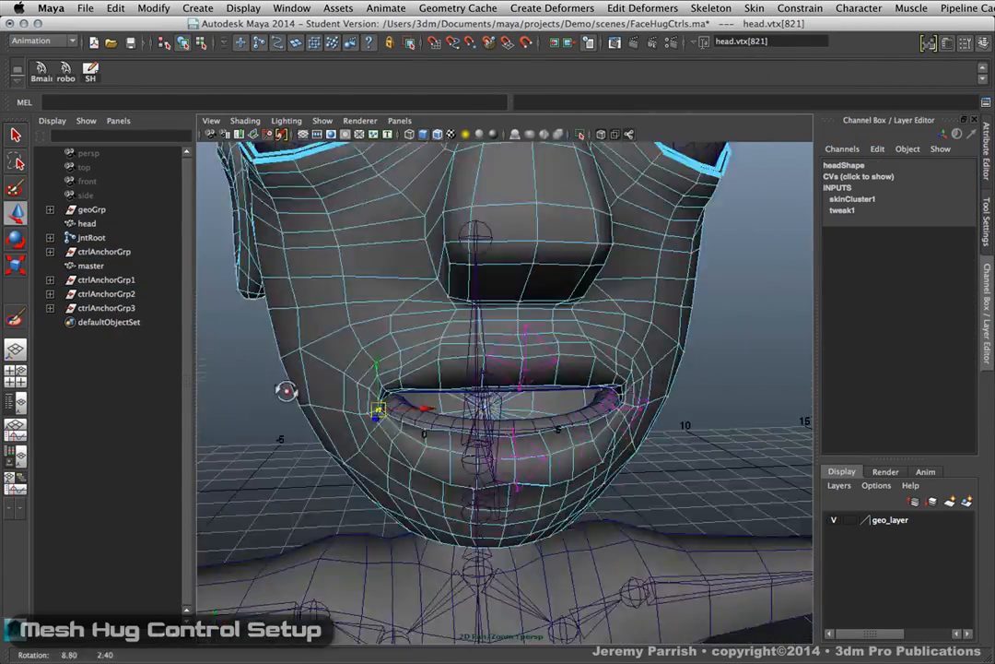
Attach ctrlAnchorGrp3 to the vertex at the character's right mouth corner with a Point On Poly constraint.
left_click_drag(286, 390, 471, 438, "alt")
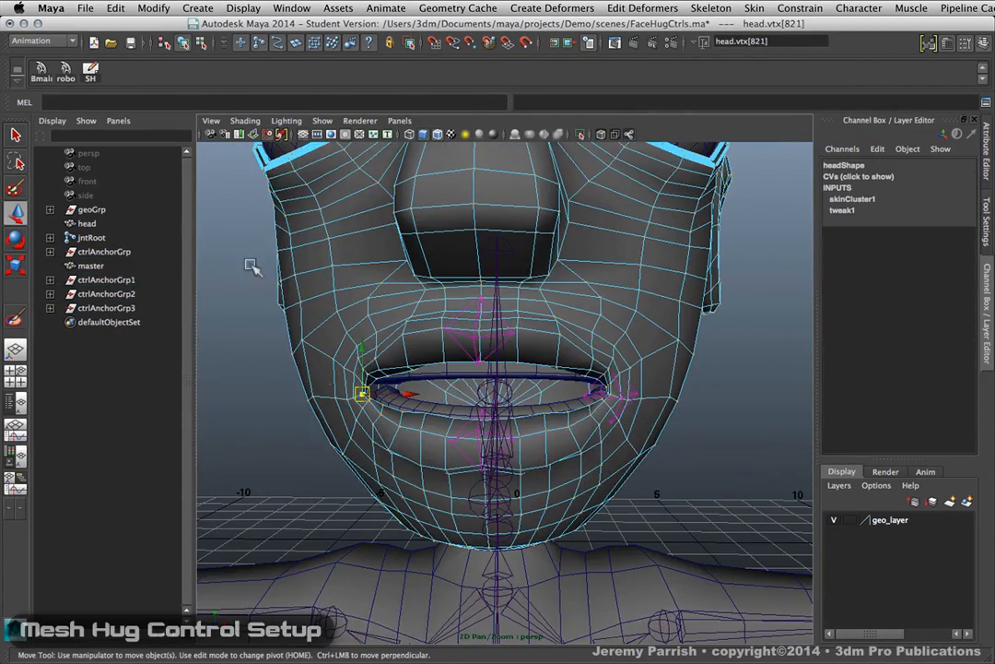
left_click_drag(251, 264, 157, 322, "alt")
left_click(138, 308, "ctrl")
left_click(800, 7)
left_click(830, 139)
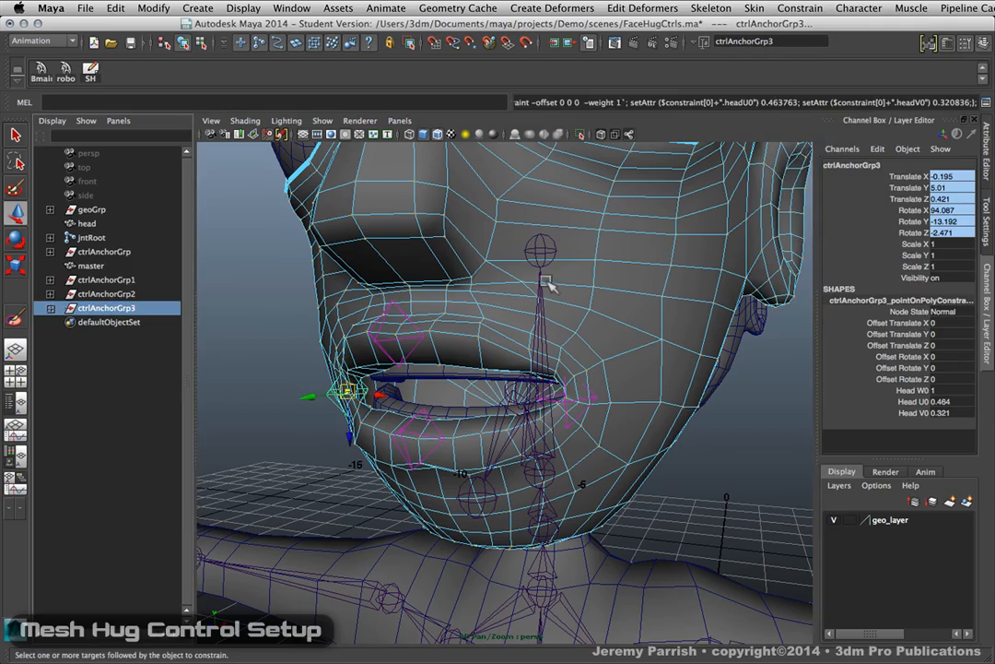
Examine the placement of the four anchored controls around the mouth from the front, below and side.
left_click_drag(547, 284, 594, 273, "alt")
right_click_drag(593, 272, 641, 401, "alt")
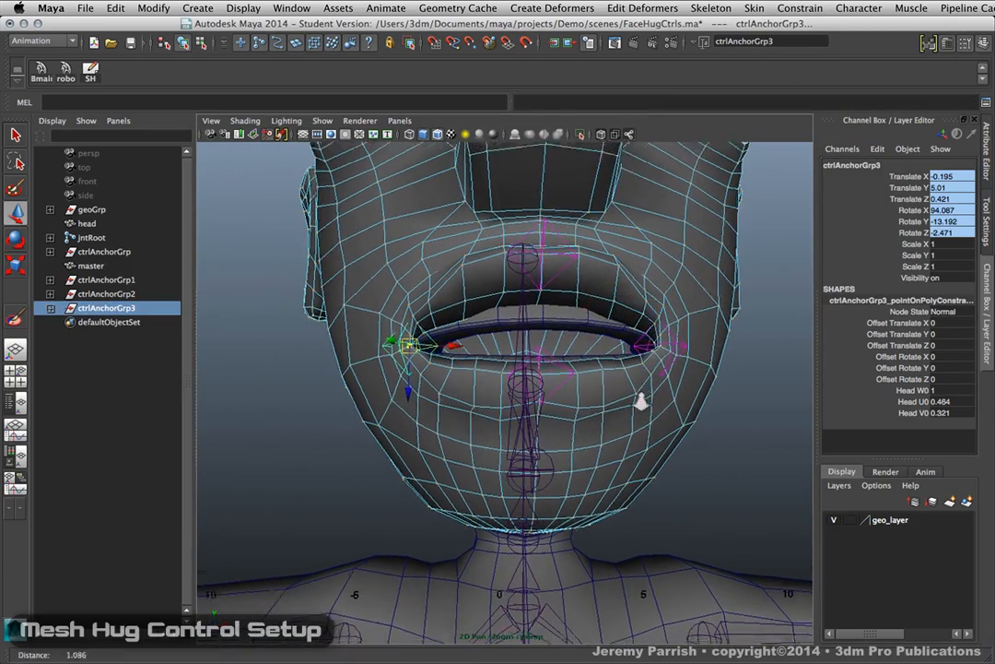
left_click_drag(640, 401, 482, 402, "alt")
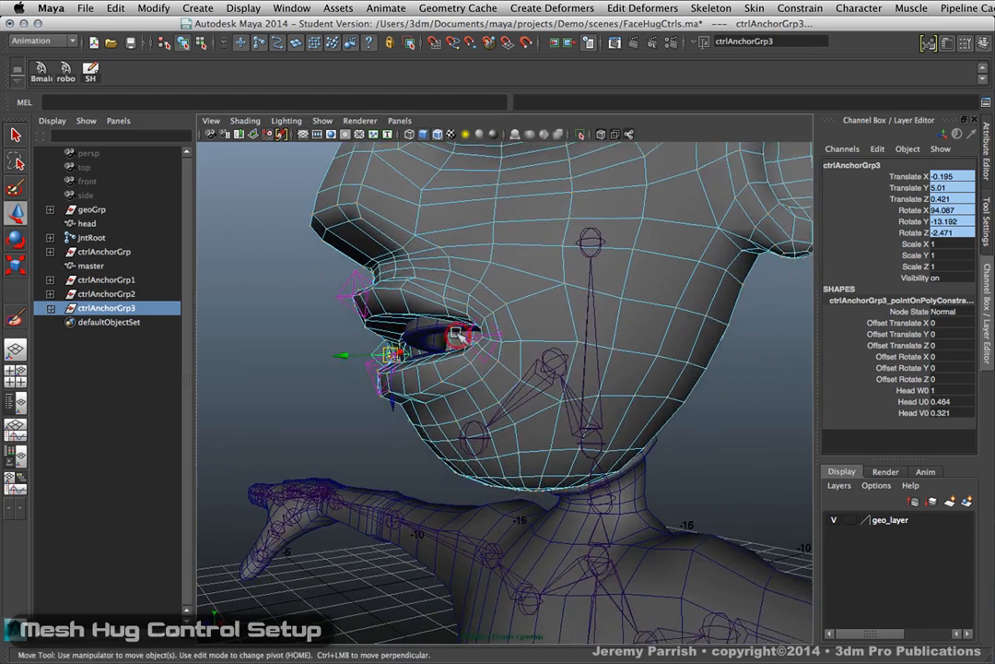
left_click_drag(457, 333, 533, 379, "alt")
left_click(535, 379)
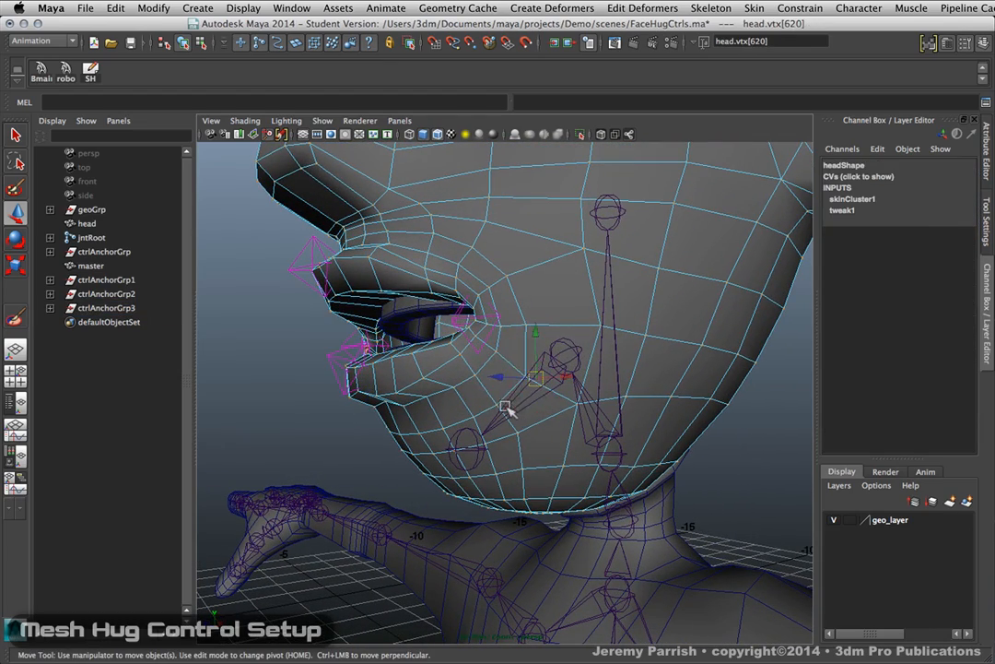
left_click(507, 408)
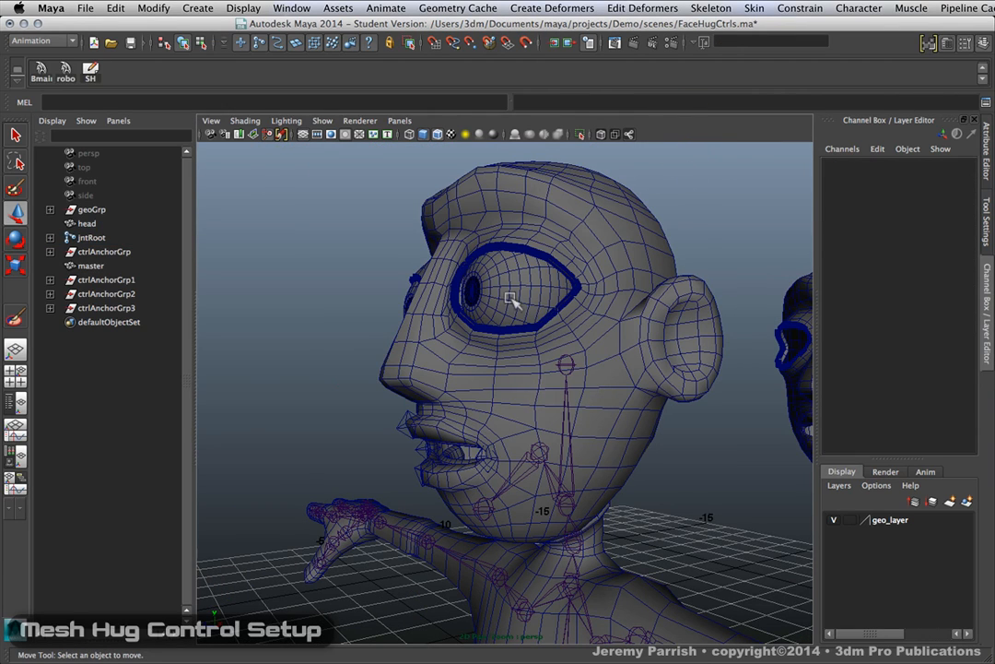
right_click_drag(402, 473, 465, 529, "alt")
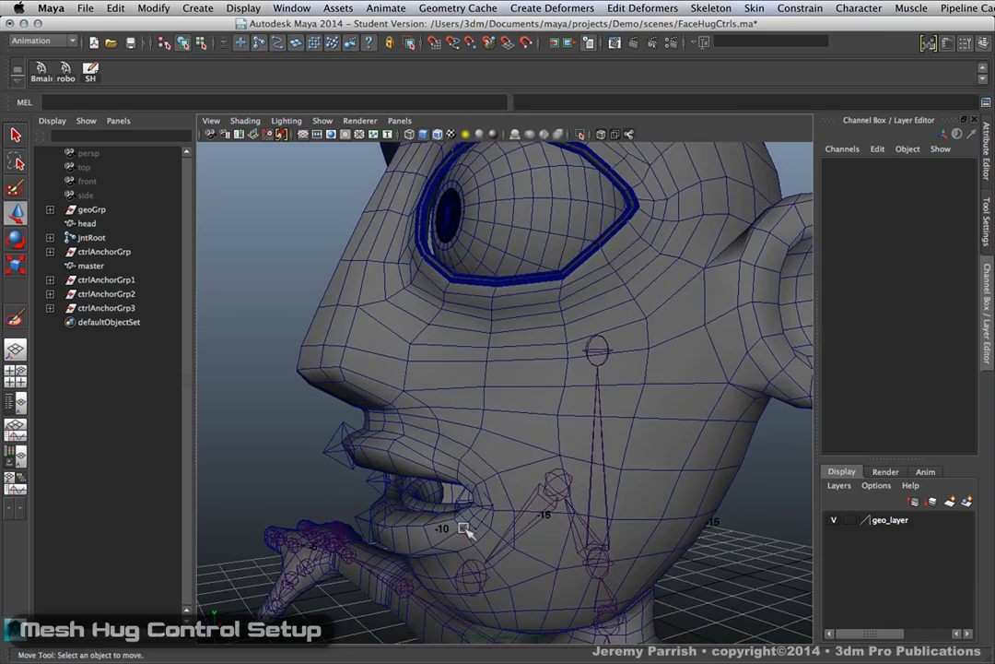
left_click_drag(465, 529, 502, 522, "alt")
right_click_drag(507, 516, 527, 488, "alt")
left_click_drag(527, 489, 497, 465, "alt")
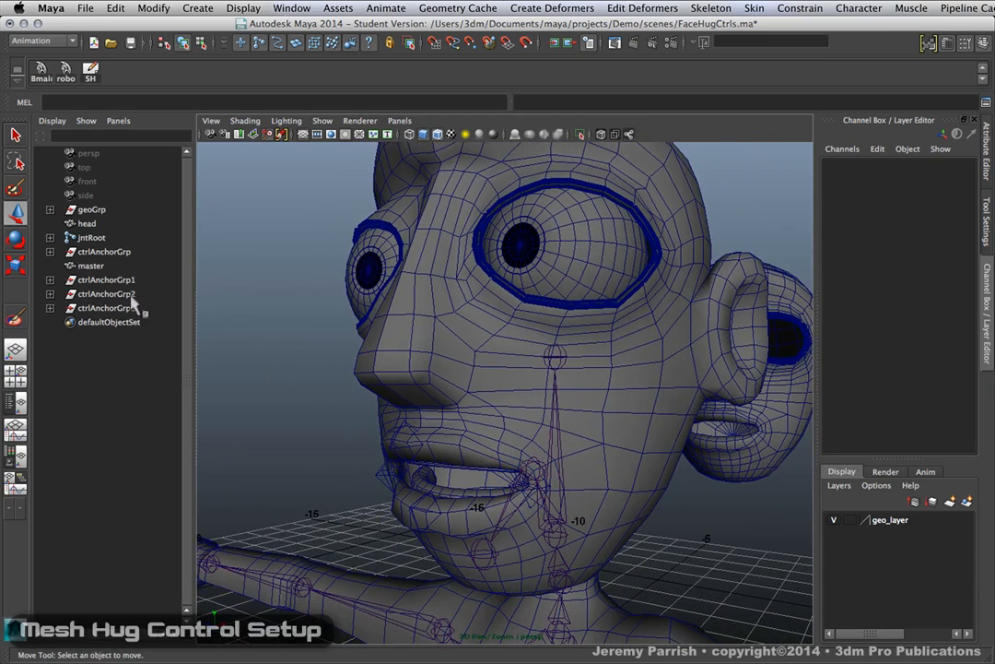
Rename the upper-lip group ctrlAnchorGrp as lipTopAnchorGrp.
left_click(105, 252)
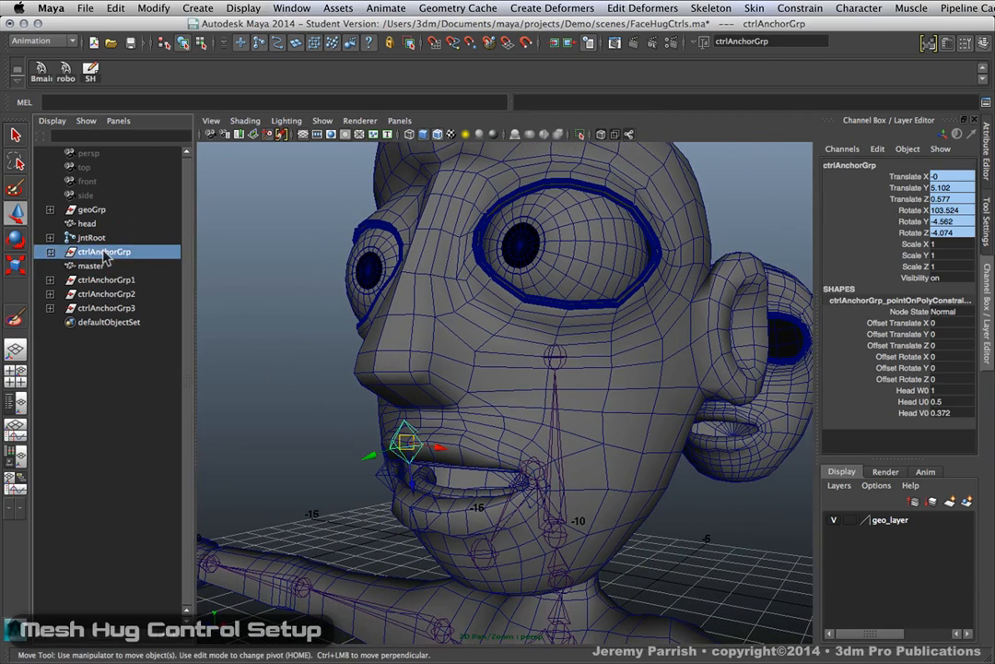
double_click(102, 251)
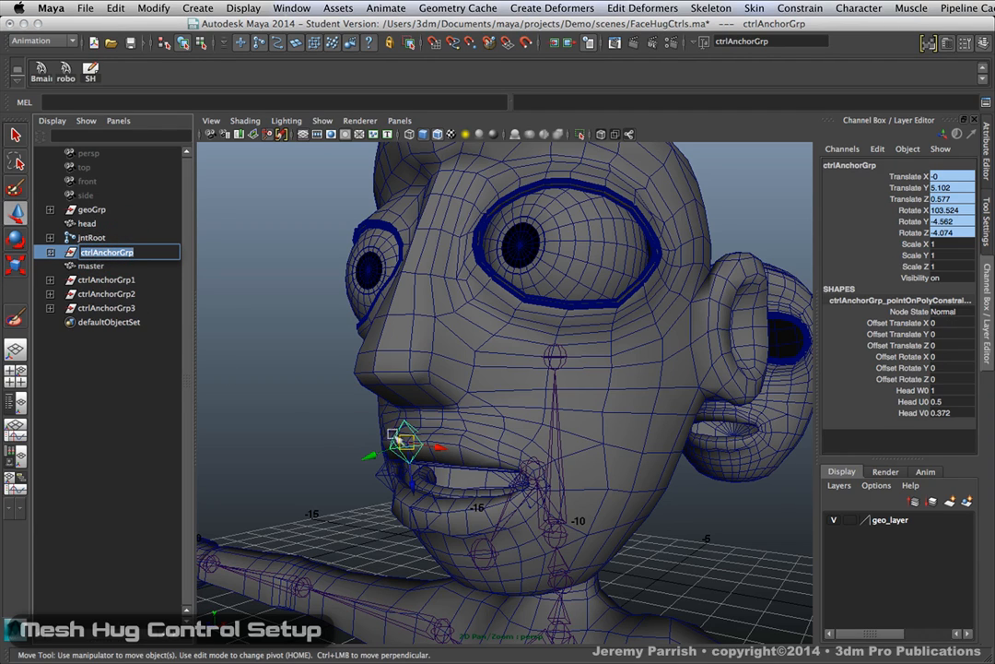
left_click_drag(401, 387, 514, 454, "alt")
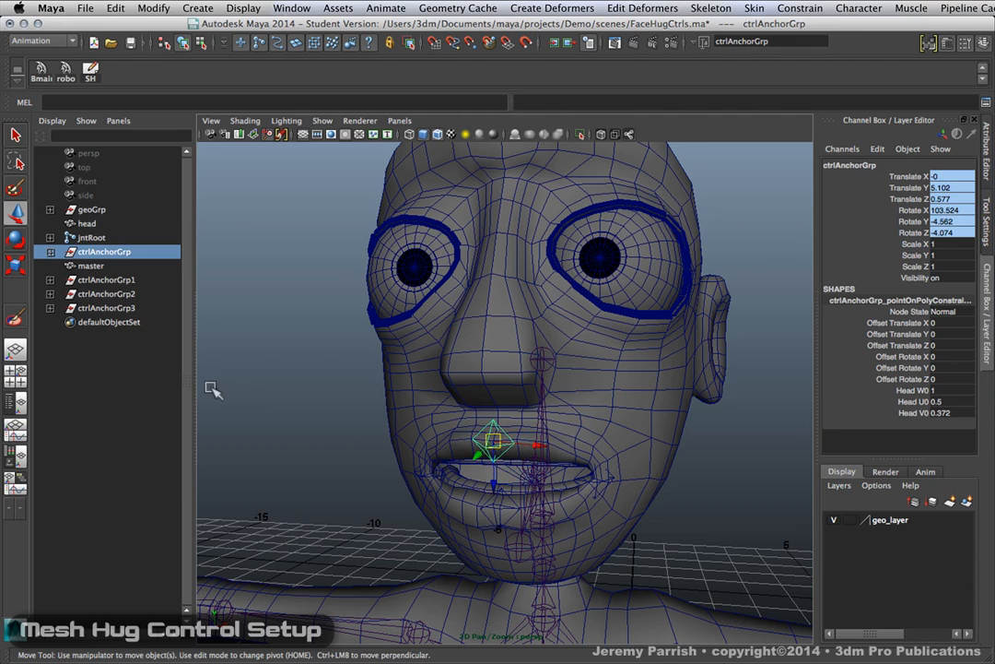
double_click(82, 251)
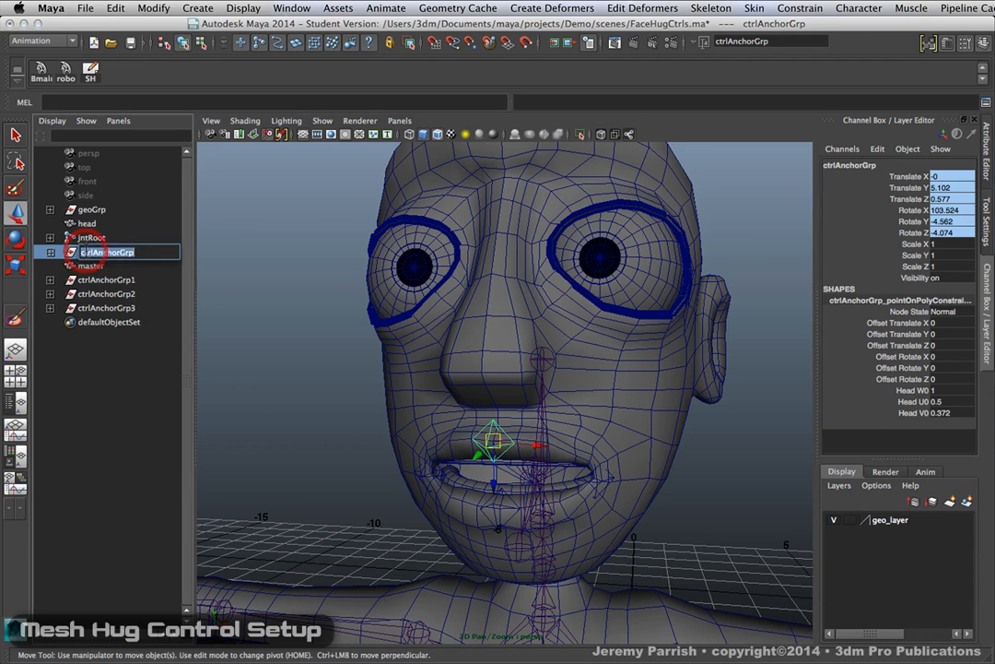
left_click(83, 251)
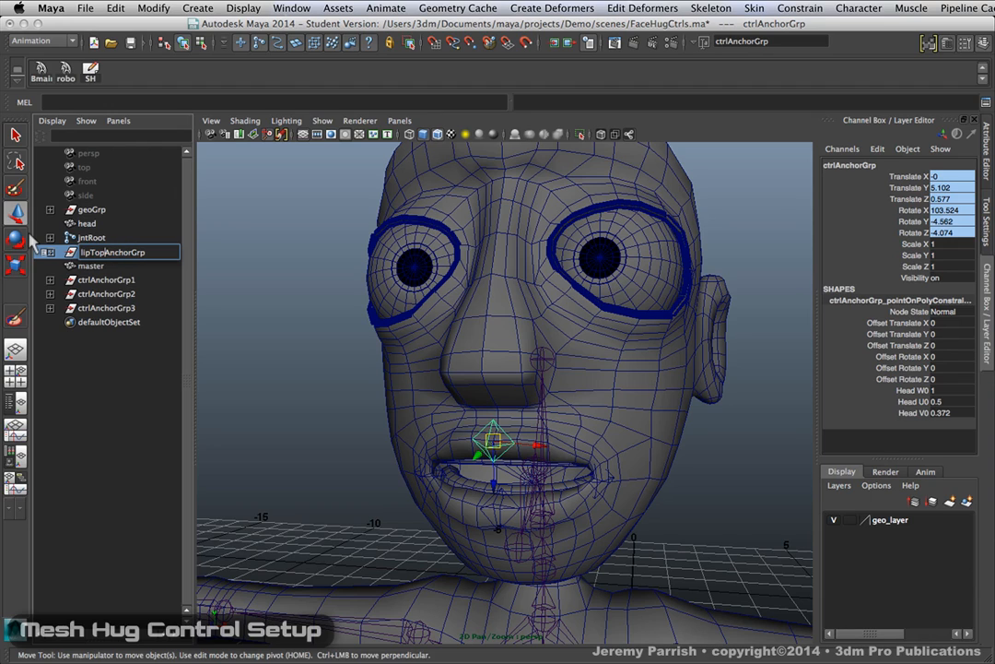
Rename the lower-lip group ctrlAnchorGrp1 as lipBtmAnchorGrp1.
left_click(84, 281)
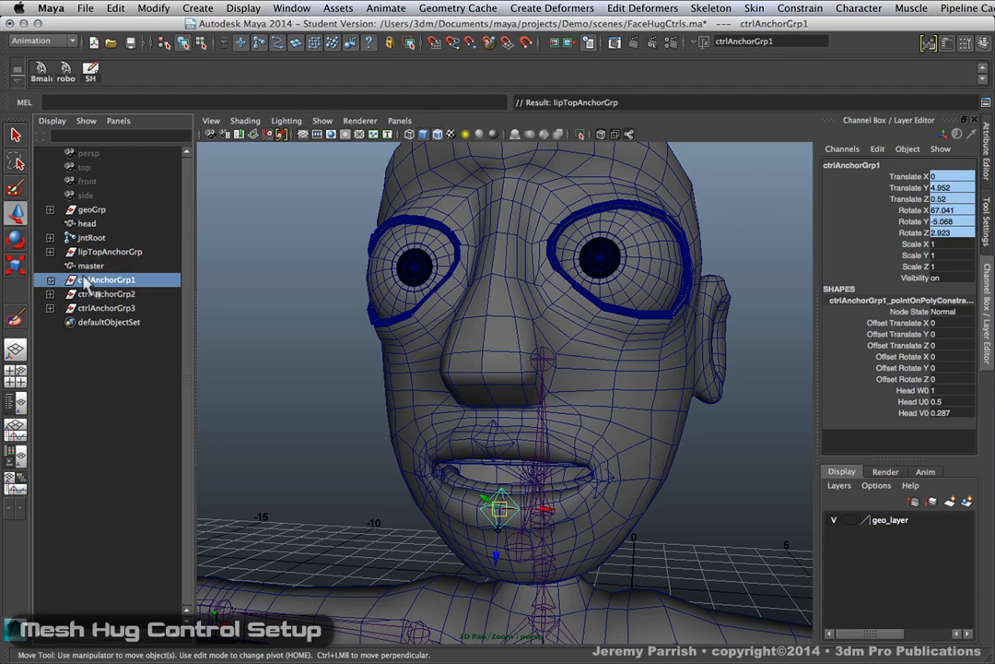
double_click(86, 280)
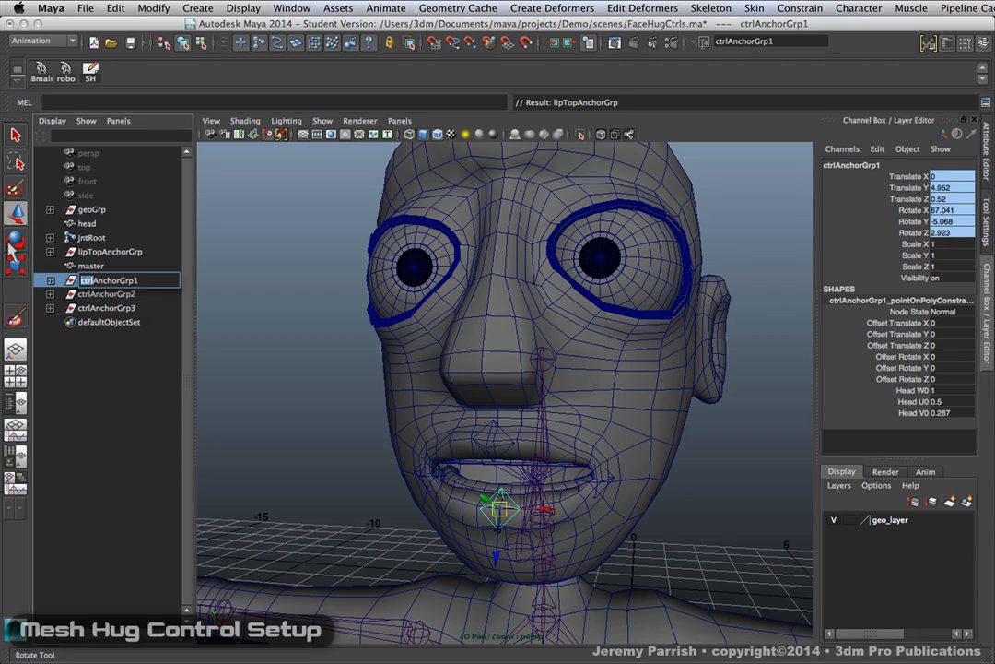
type("lipBtm")
key("Return")
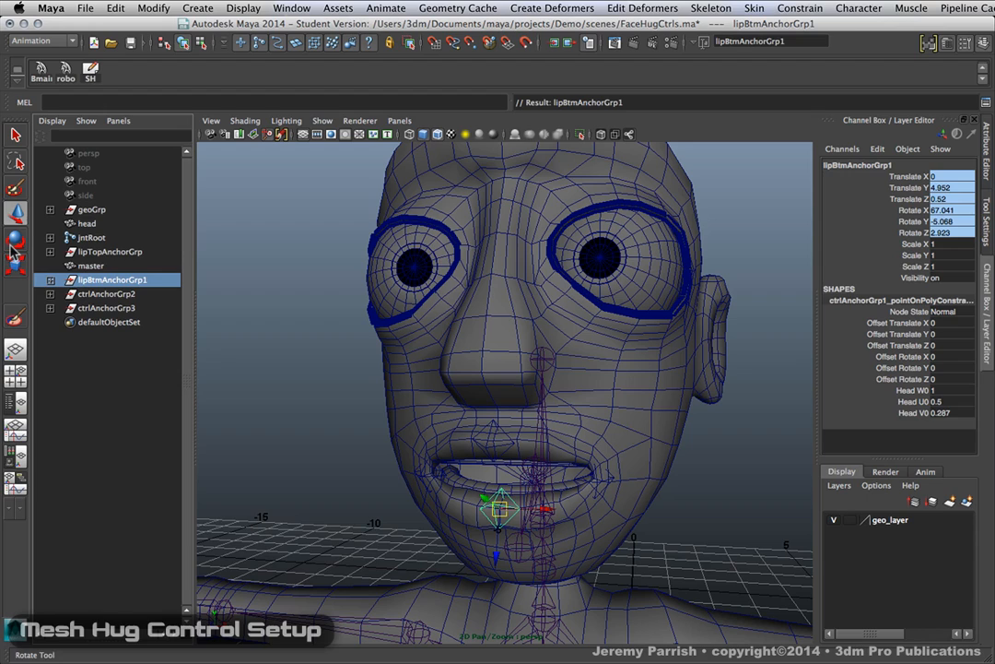
Rename ctrlAnchorGrp2 at the character's left mouth corner as lip_L_AnchorGrp2.
left_click(96, 293)
double_click(96, 293)
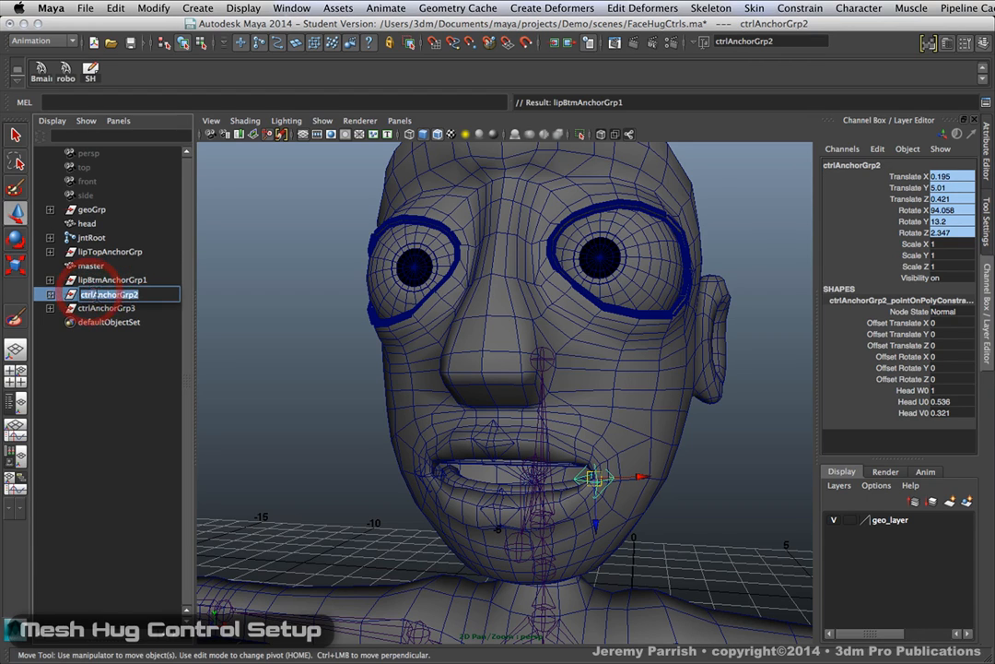
left_click(93, 293)
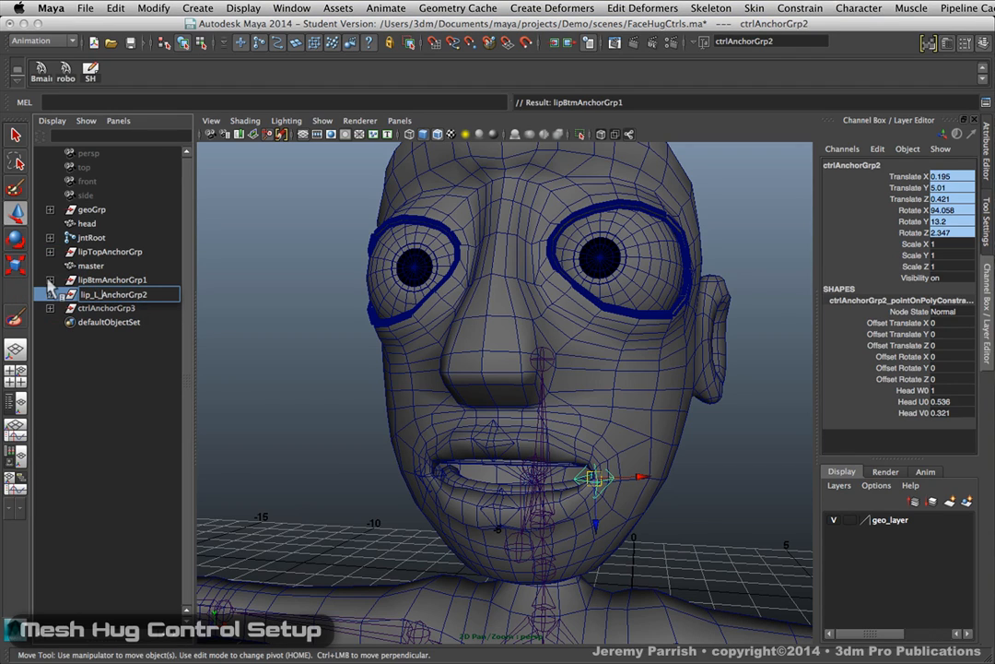
Rename ctrlAnchorGrp3 at the character's right mouth corner as lip_R_AnchorGrp3.
left_click(97, 309)
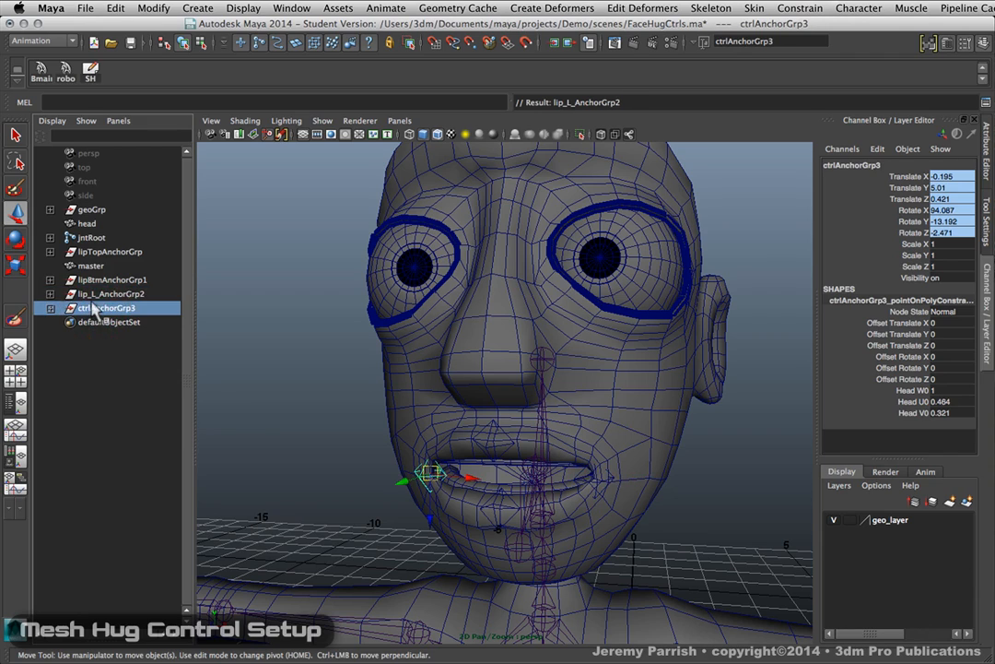
double_click(95, 311)
left_click_drag(93, 309, 41, 295)
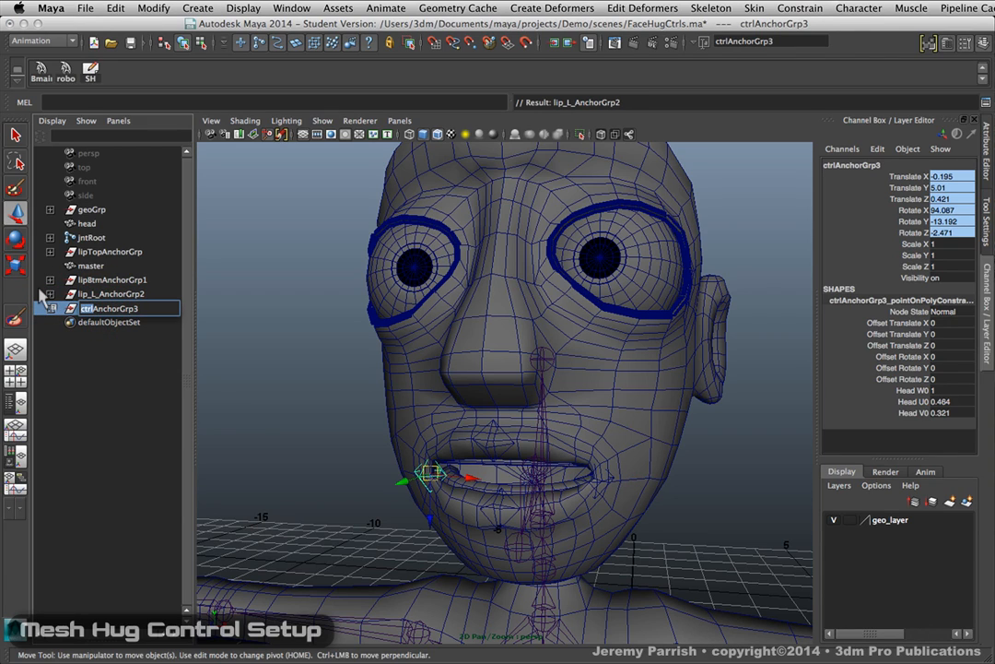
key("BackSpace")
key("Return")
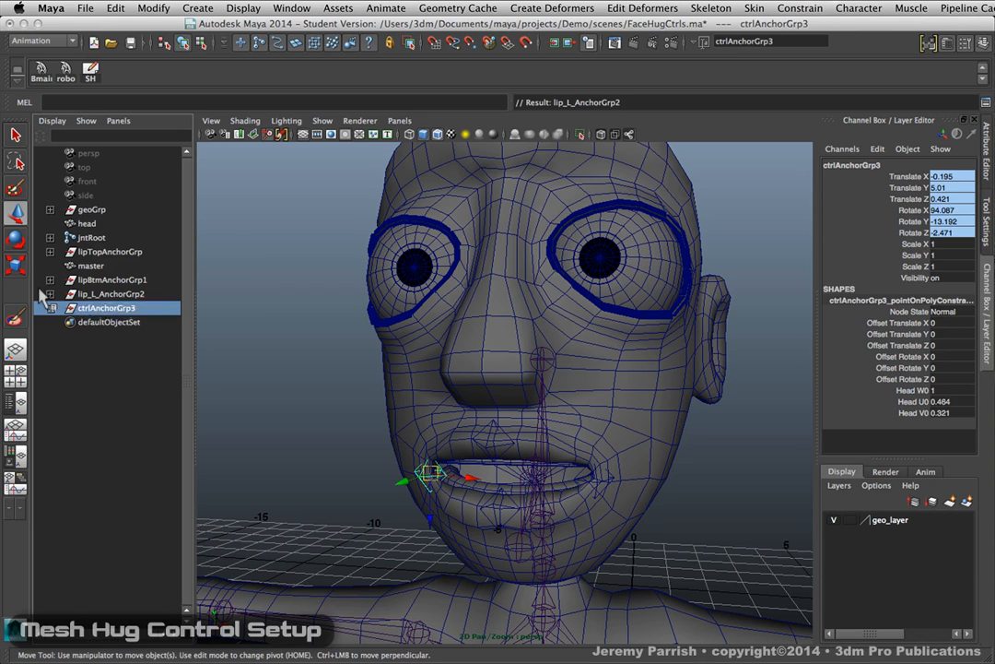
Rotate jntJaw to test how the lip controls follow the mouth, undo the rotations and clear the selection.
left_click(616, 293)
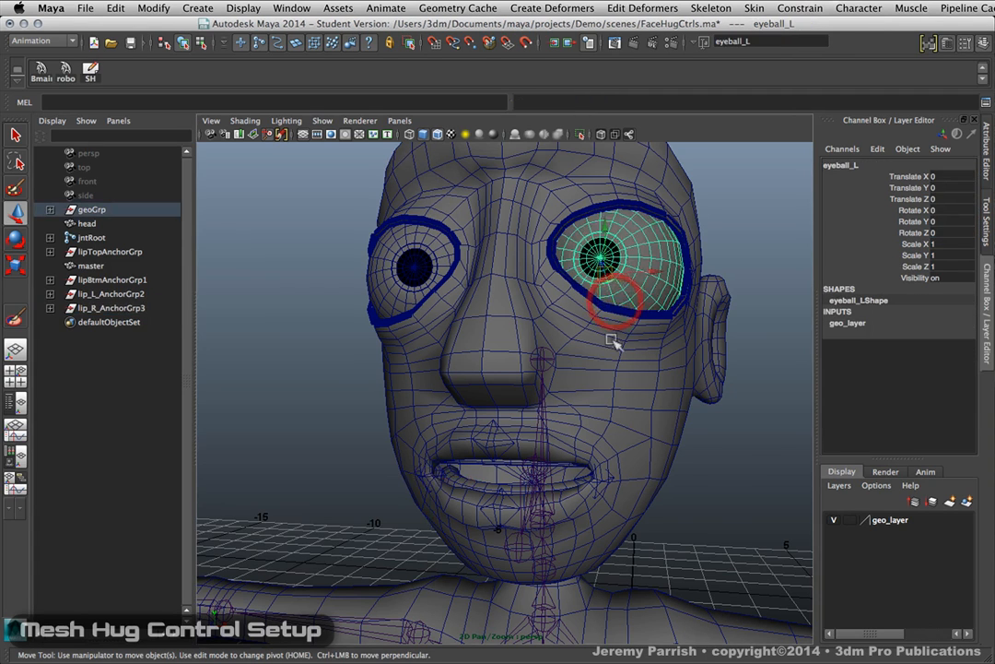
left_click_drag(616, 297, 556, 266, "alt")
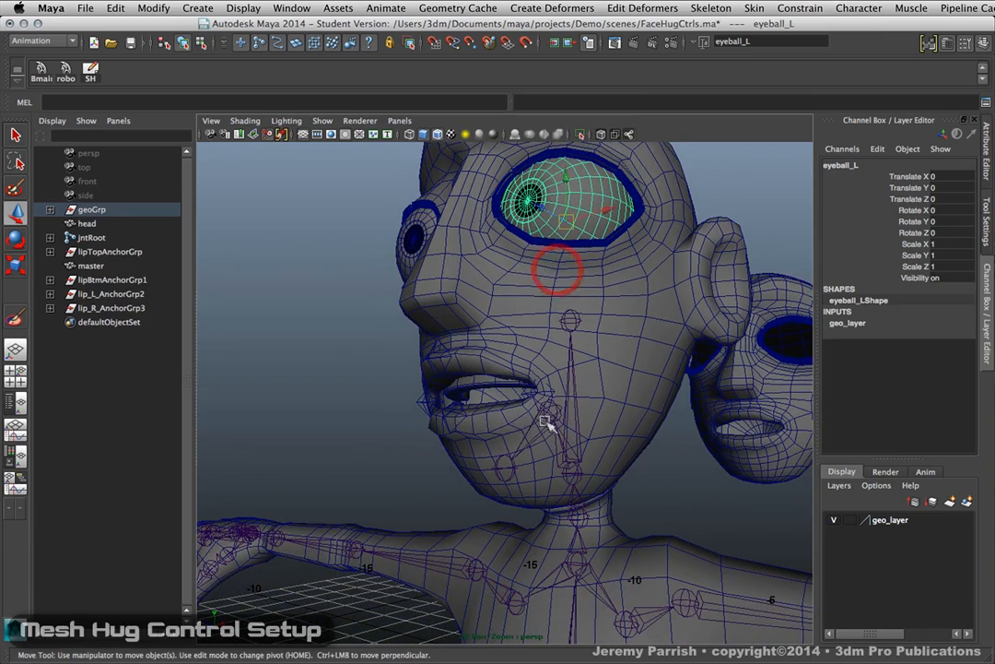
left_click(388, 423)
left_click(536, 428)
left_click_drag(516, 443, 490, 449, "alt")
key("e")
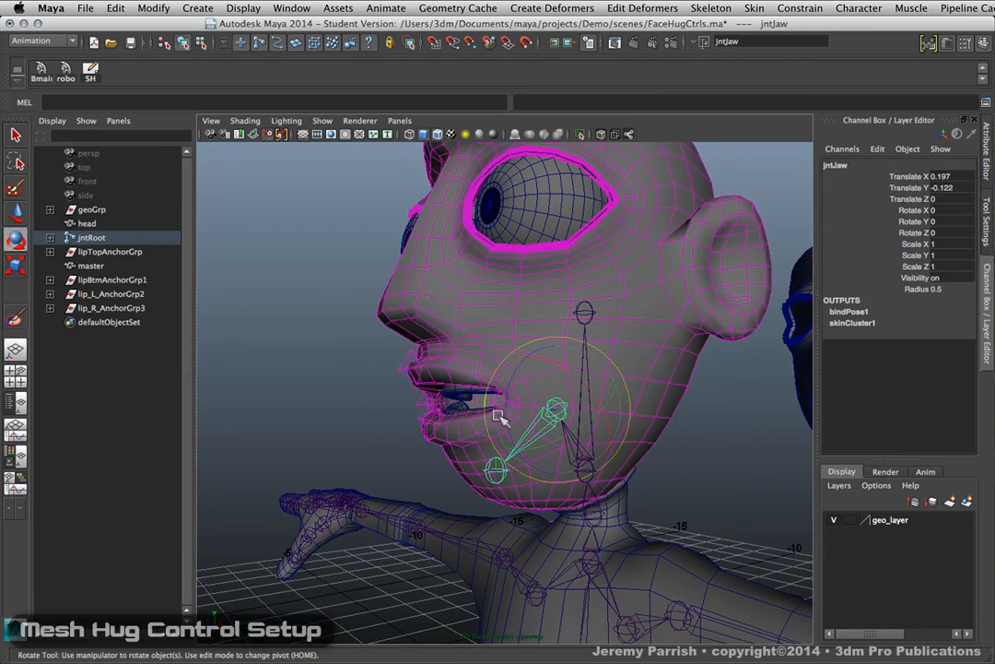
left_click_drag(504, 409, 516, 467)
left_click_drag(484, 408, 544, 434)
key("ctrl+z")
key("ctrl+z")
left_click(672, 457)
left_click_drag(678, 458, 486, 411, "alt")
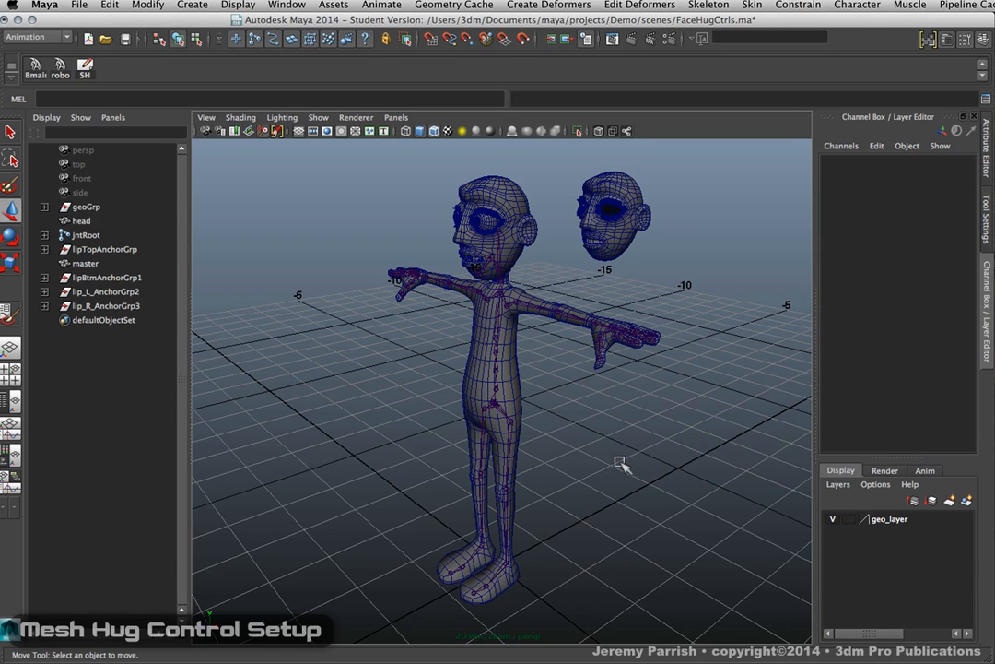
mouse_move(564, 449)
left_mouse_down("alt")
mouse_move(589, 469)
mouse_move(551, 452)
left_mouse_up("alt")
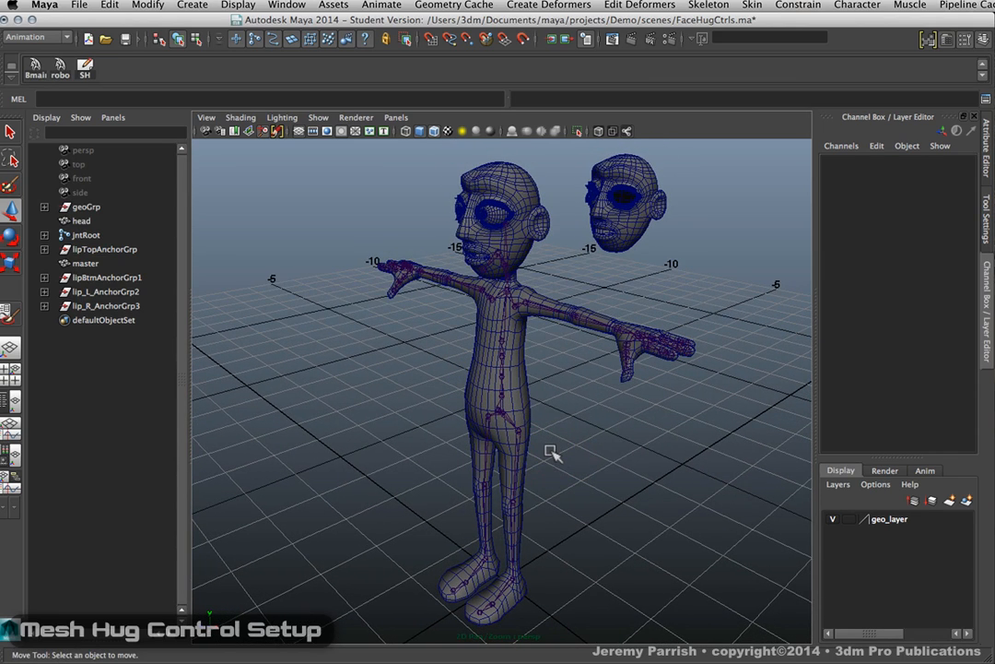
left_click(631, 214)
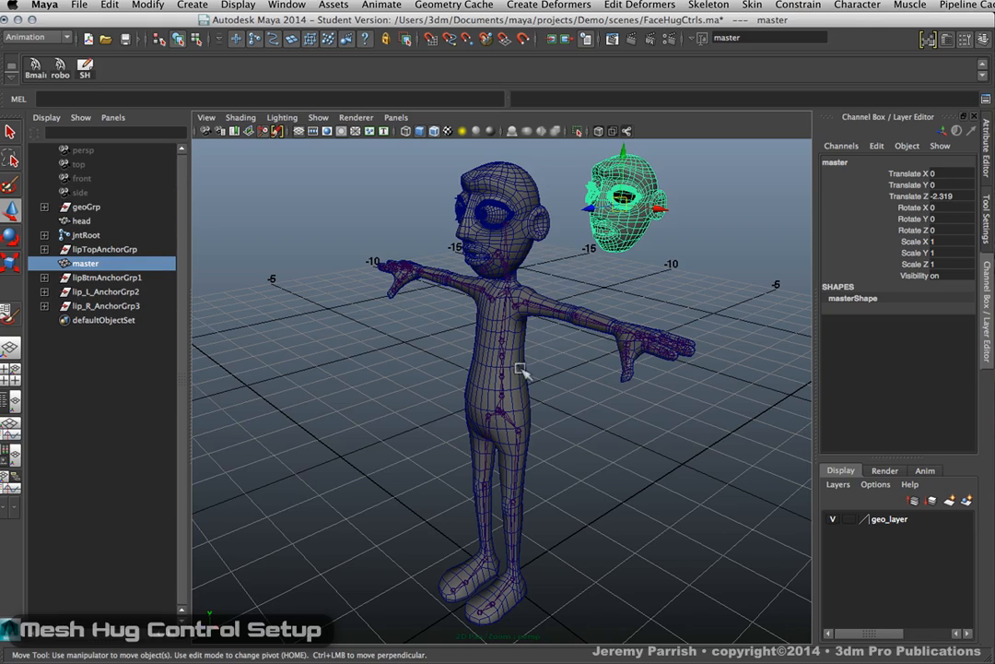
right_click_drag(542, 449, 493, 429, "alt")
middle_click_drag(573, 486, 566, 449, "alt")
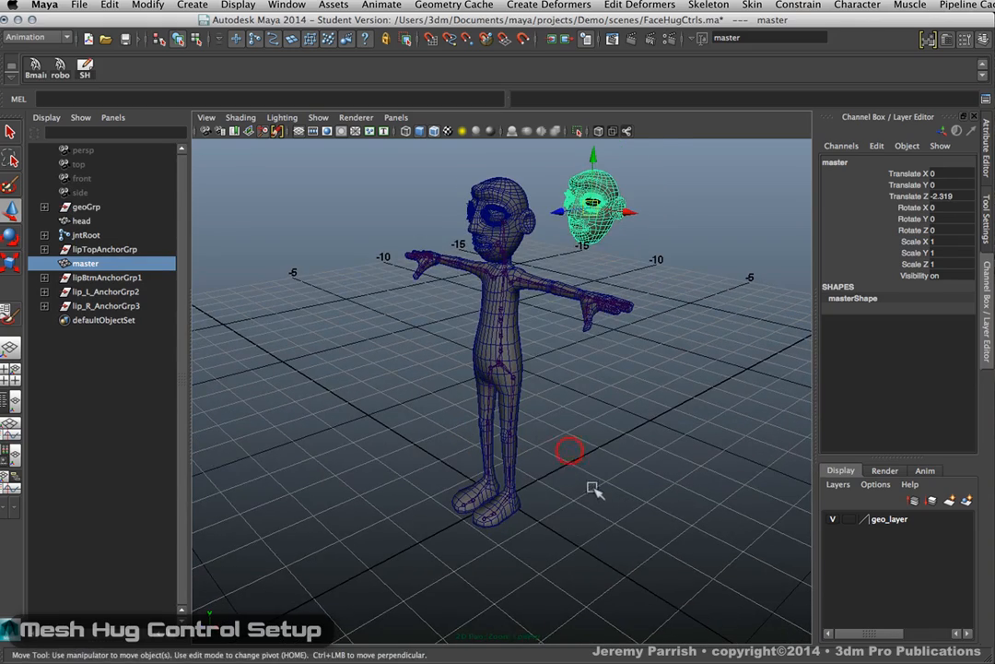
left_click(594, 489)
Create a single joint at the grid origin between the character's feet with the Joint Tool and name it jntLip.
left_click_drag(406, 474, 494, 466, "alt")
right_click_drag(494, 466, 600, 536, "alt")
middle_click_drag(590, 526, 559, 443, "alt")
right_click_drag(589, 500, 590, 524, "alt")
middle_click_drag(614, 469, 588, 528, "alt")
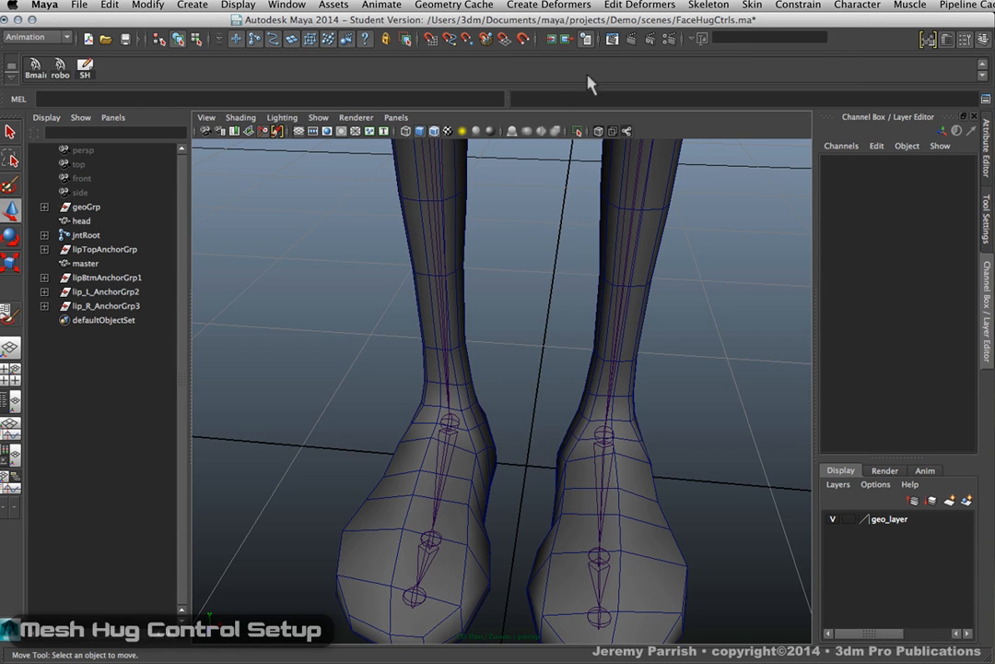
left_click(708, 4)
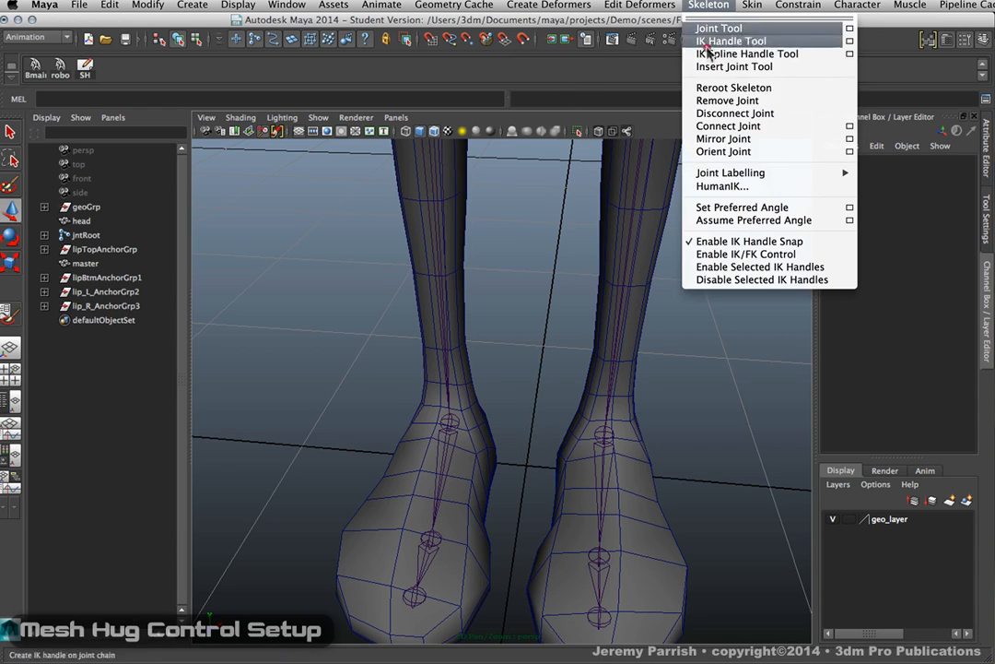
left_click(755, 30)
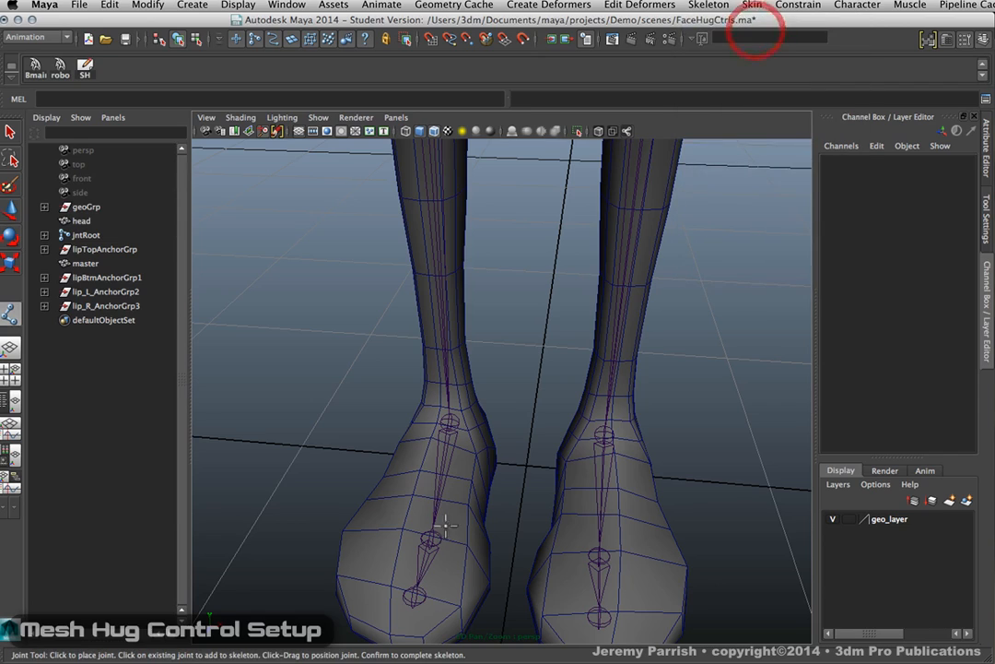
left_click(527, 465)
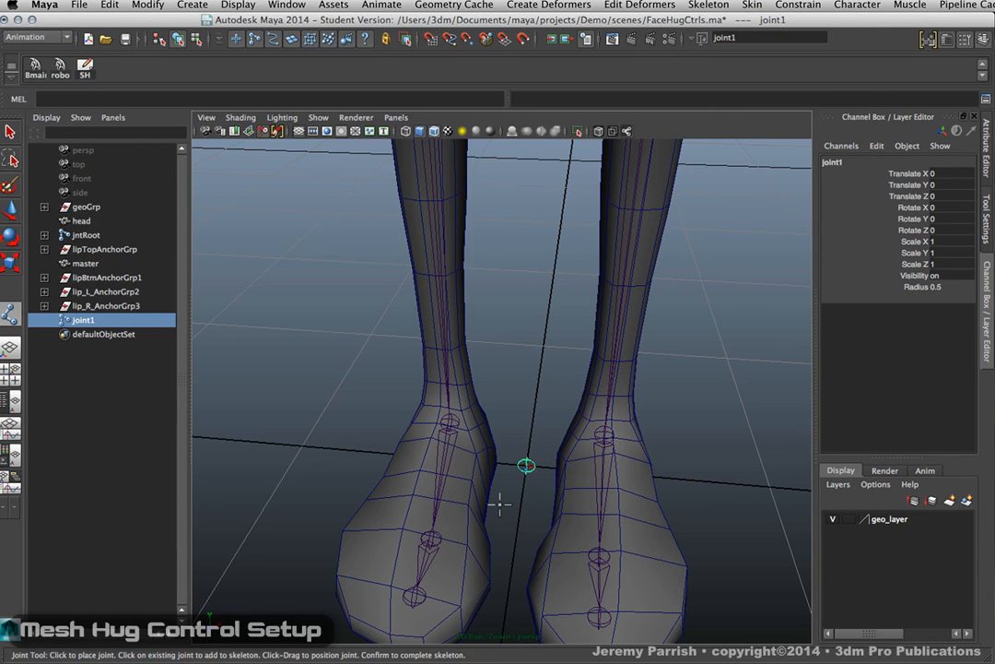
key("w")
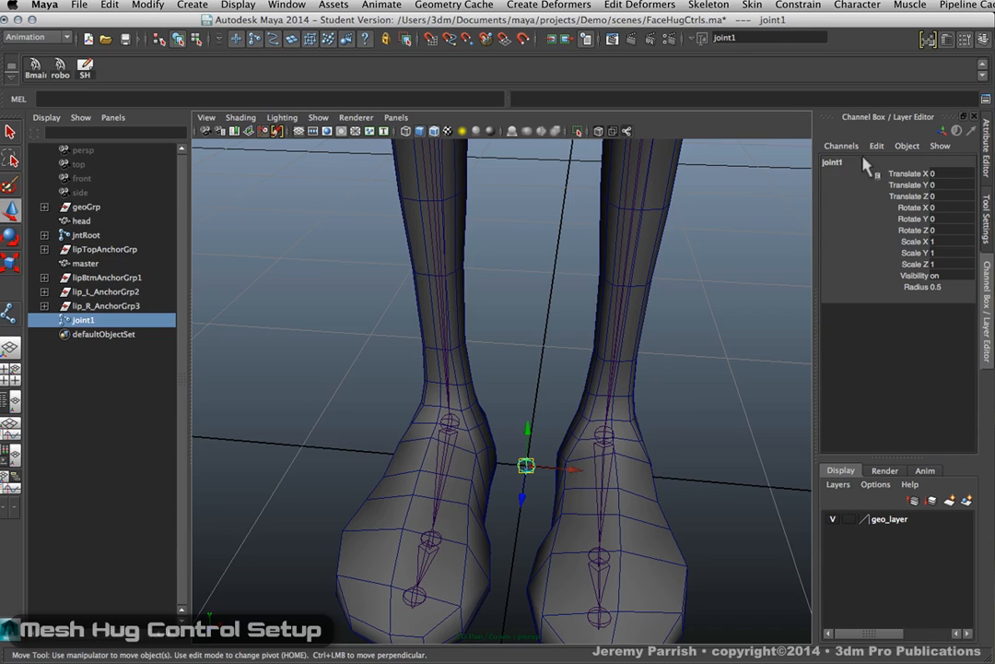
double_click(833, 163)
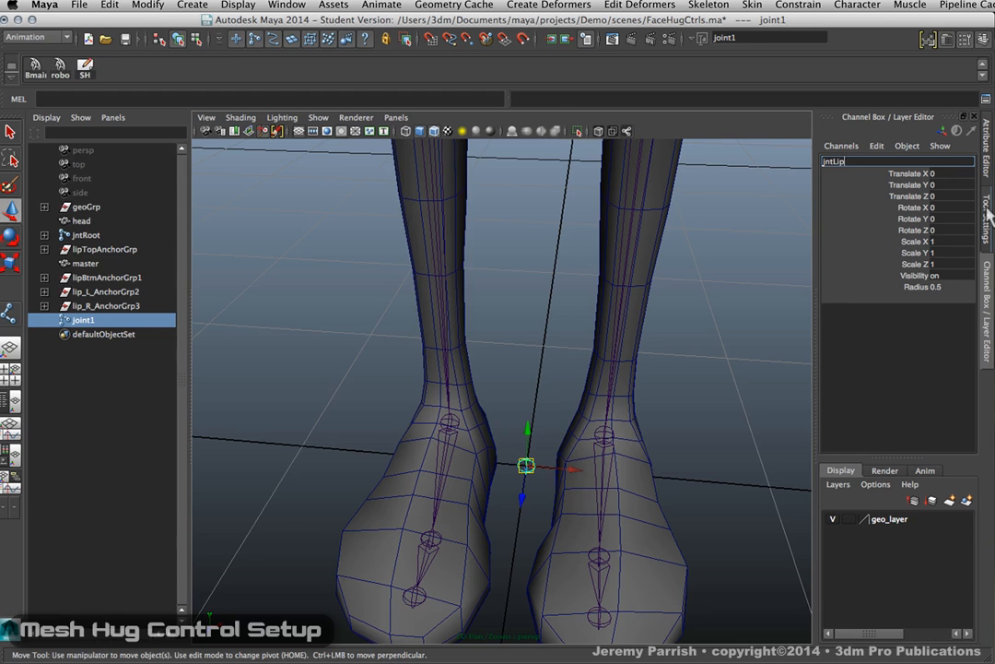
key("Return")
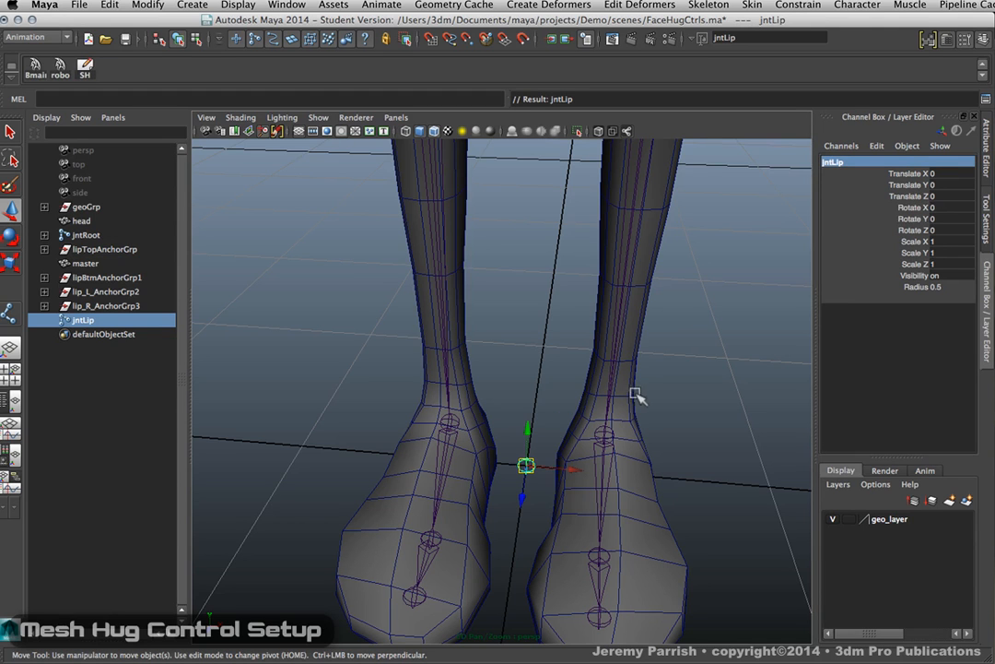
Group the jntLip joint and rename the new group as jntLipGrp.
left_click_drag(539, 401, 569, 359, "alt")
right_click_drag(569, 360, 571, 386, "alt")
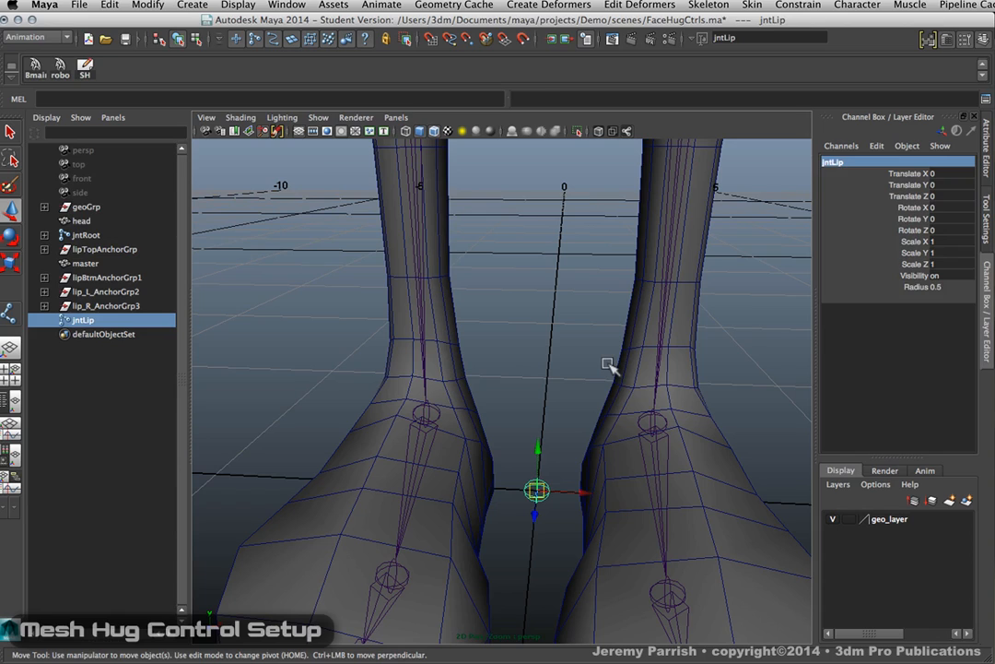
key("ctrl+g")
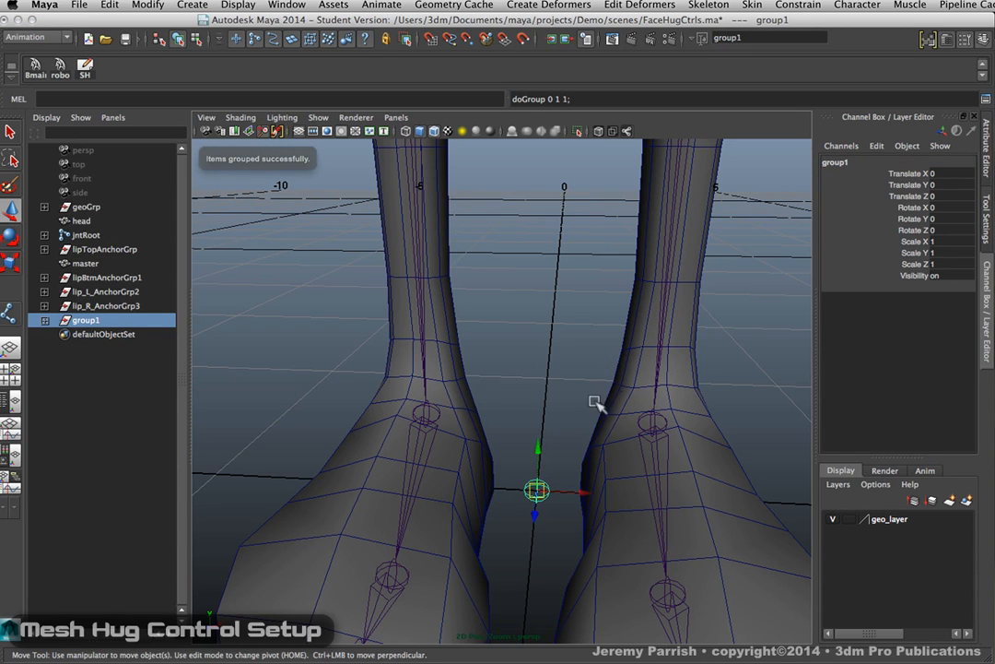
left_click(849, 162)
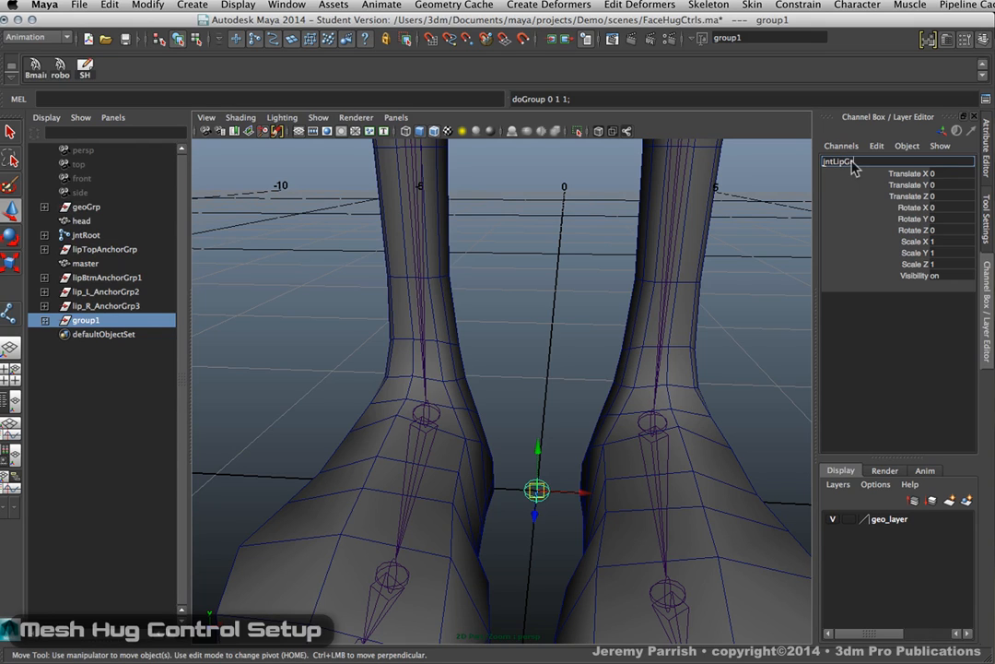
key("Return")
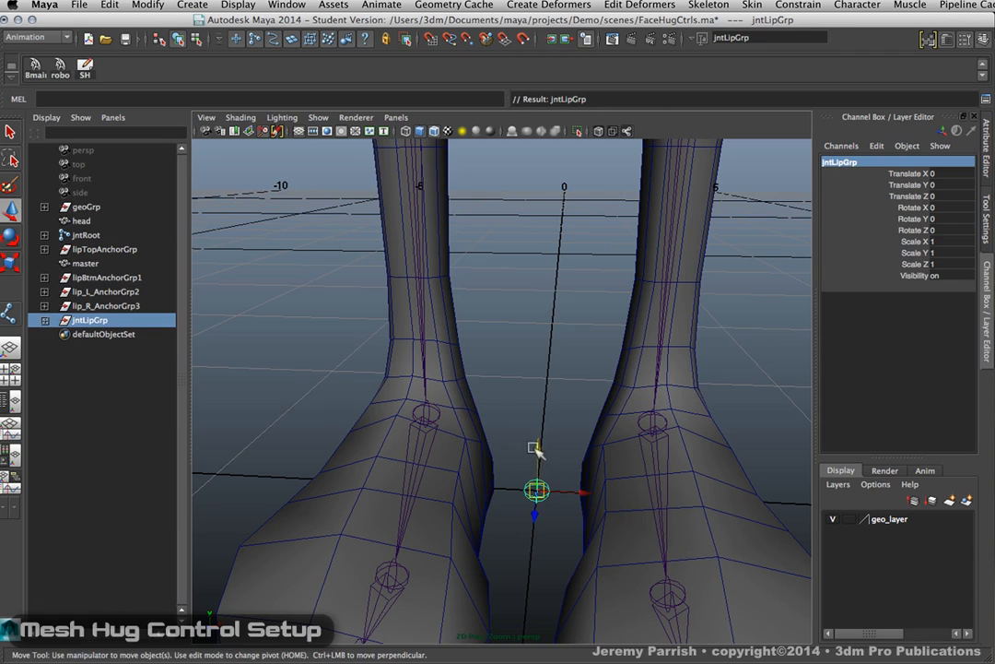
Try raising jntLipGrp, undo the move, and check the translate and rotate channels of the jntLip joint.
left_click_drag(535, 449, 533, 351)
key("z")
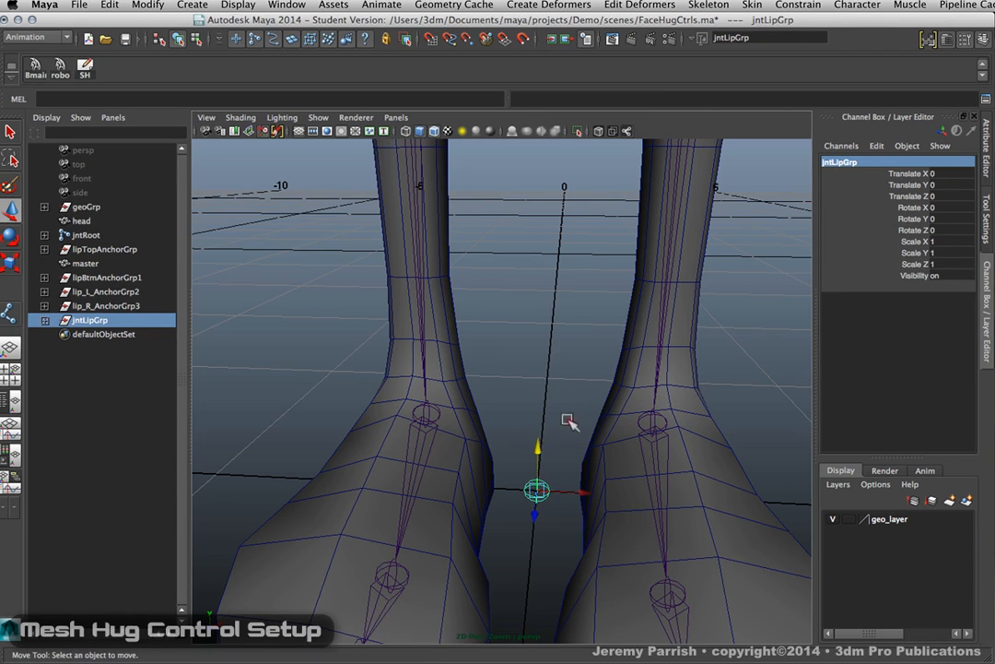
left_click(568, 419)
left_click(546, 480)
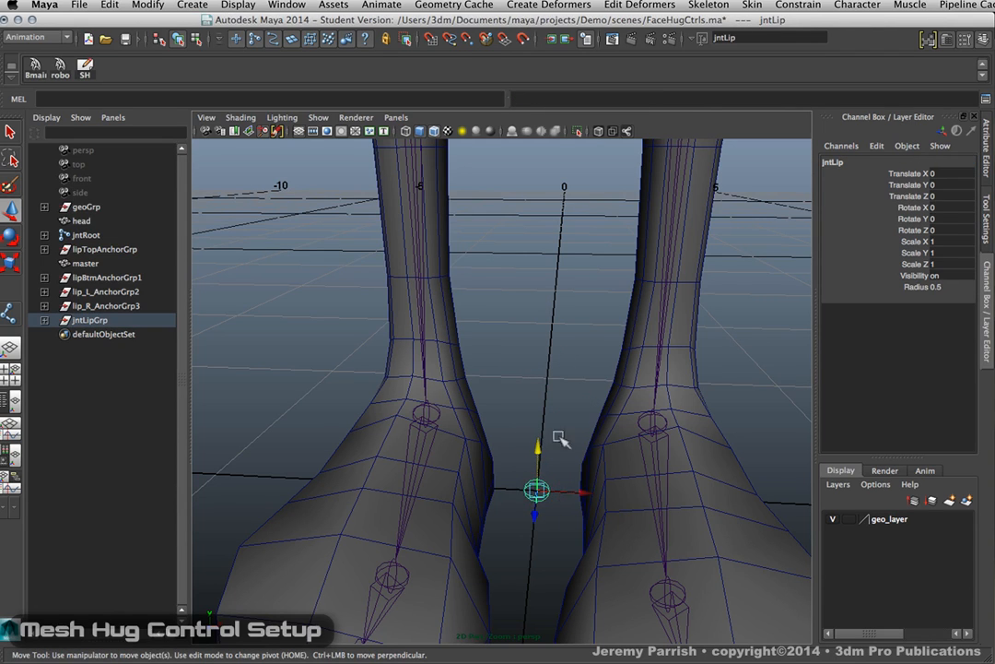
left_click_drag(908, 173, 909, 230)
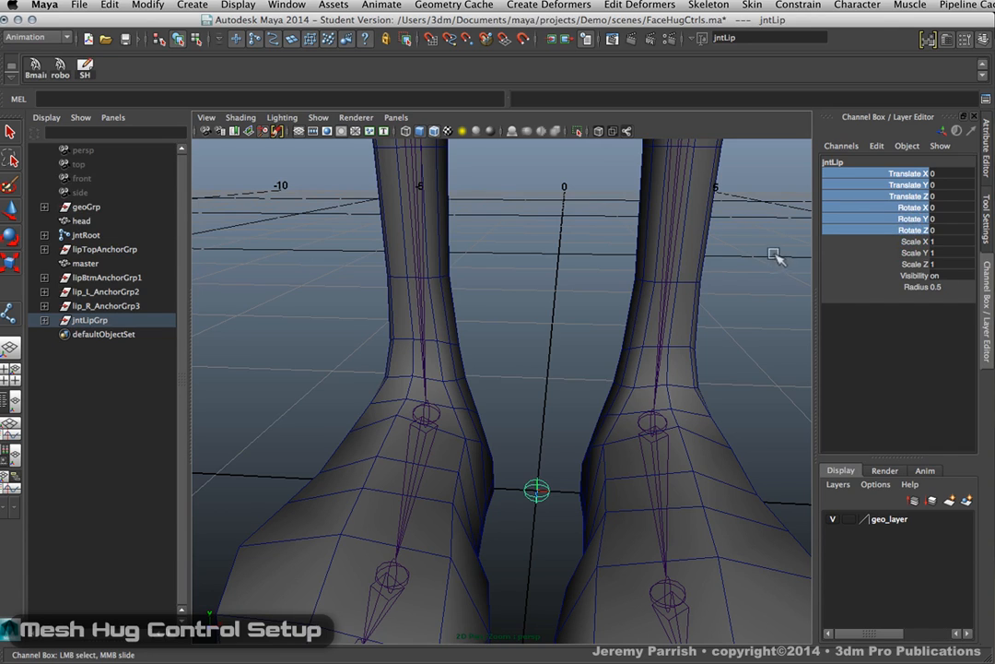
key("w")
left_click(559, 398)
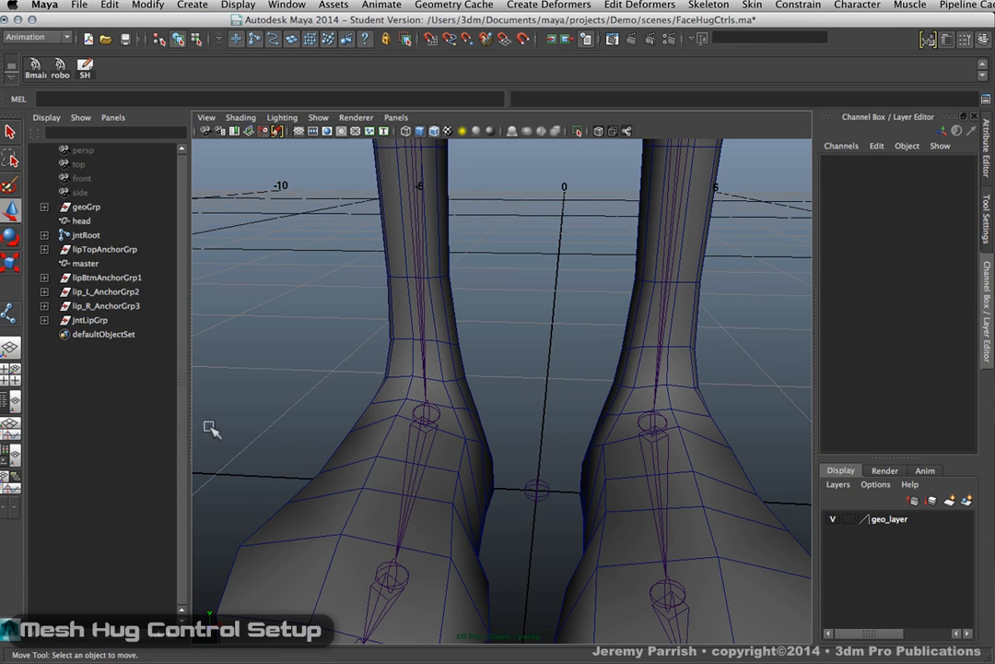
Raise jntLipGrp between the legs and check the translate, rotate and scale channels of its jntLip joint.
left_click(89, 320)
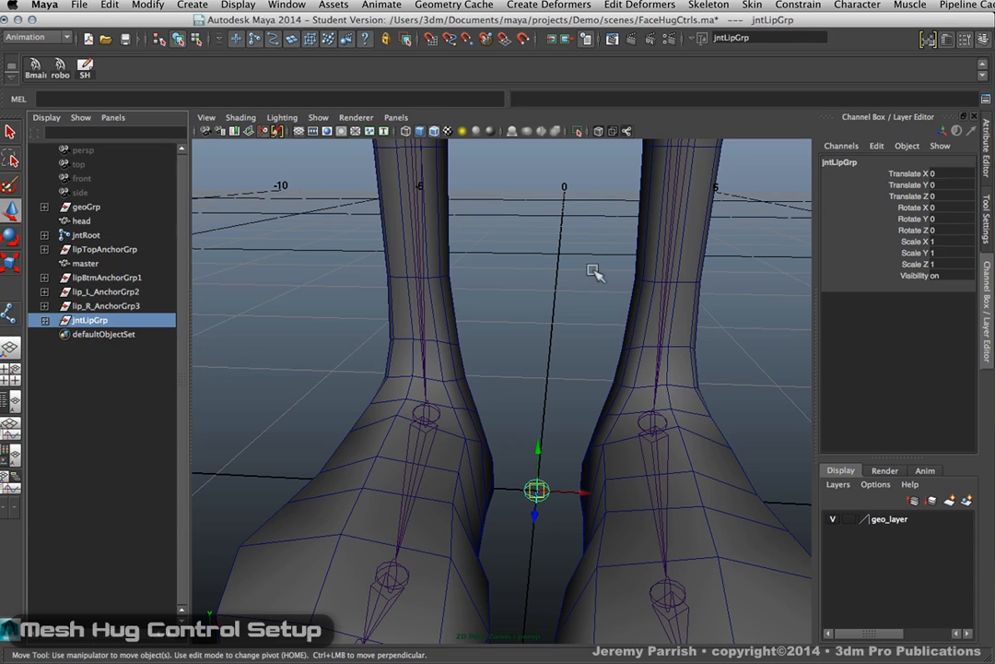
left_click_drag(539, 450, 543, 204)
left_click(560, 238)
left_click(541, 247)
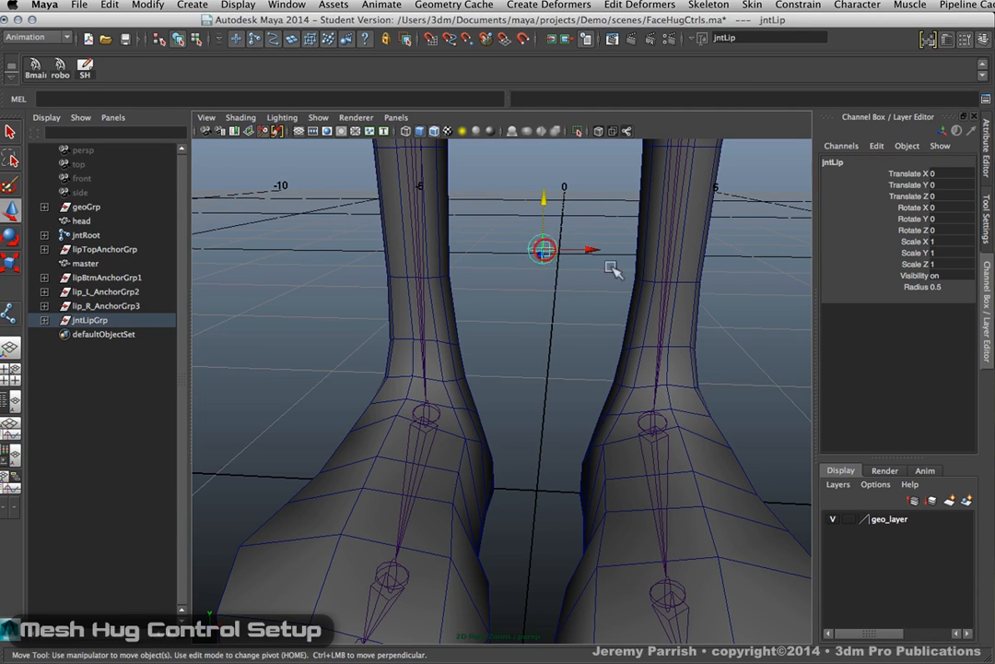
left_click_drag(919, 170, 921, 274)
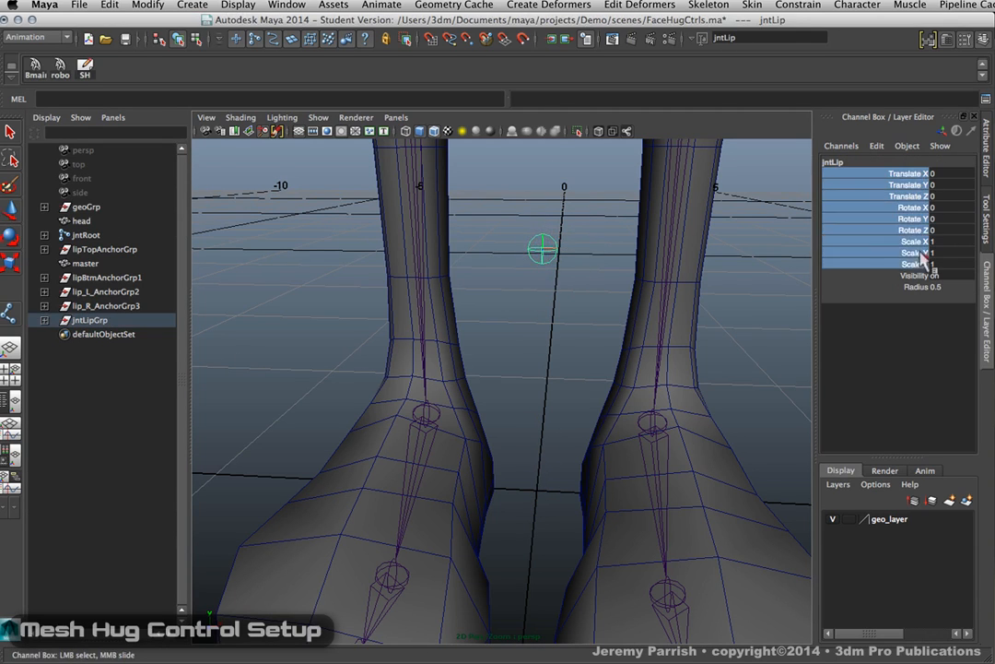
left_click(544, 248)
left_click(543, 249)
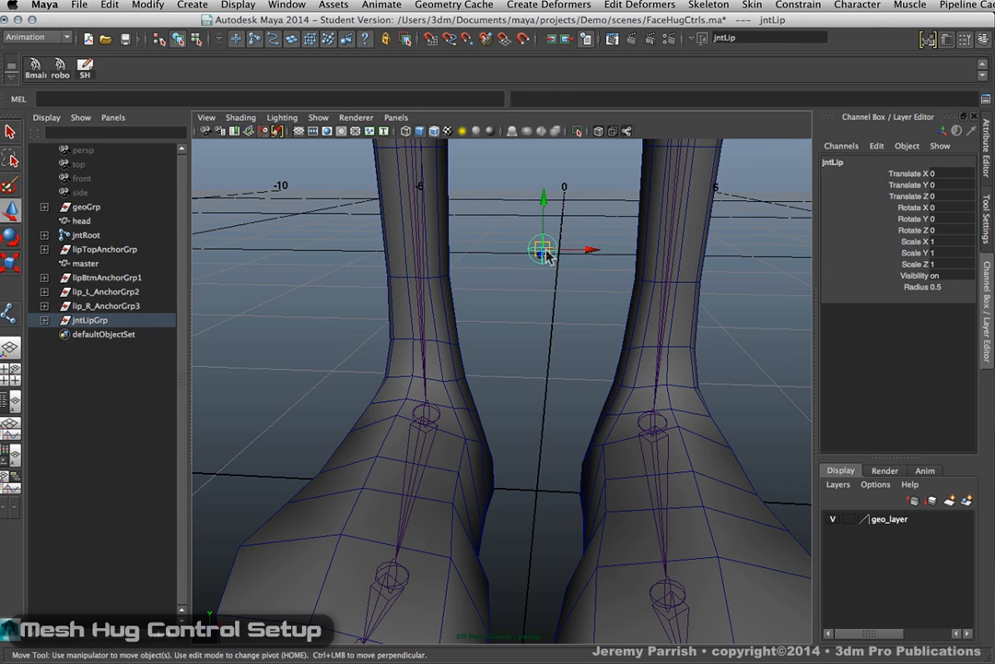
Move jntLipGrp up and back toward the master head, to about Translate Y 3.839 and Z -1.383, cancelling the student-version save.
key("Up")
right_click_drag(600, 282, 595, 458, "alt")
left_click_drag(526, 498, 599, 233, "alt")
middle_click_drag(598, 232, 616, 408, "alt")
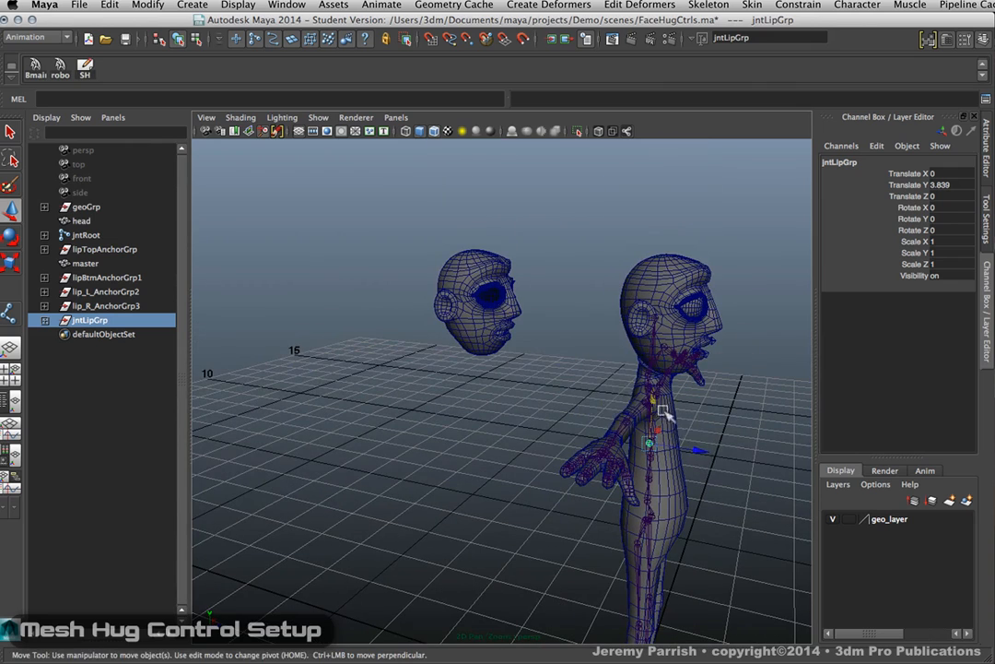
left_click_drag(699, 450, 590, 408)
key("q")
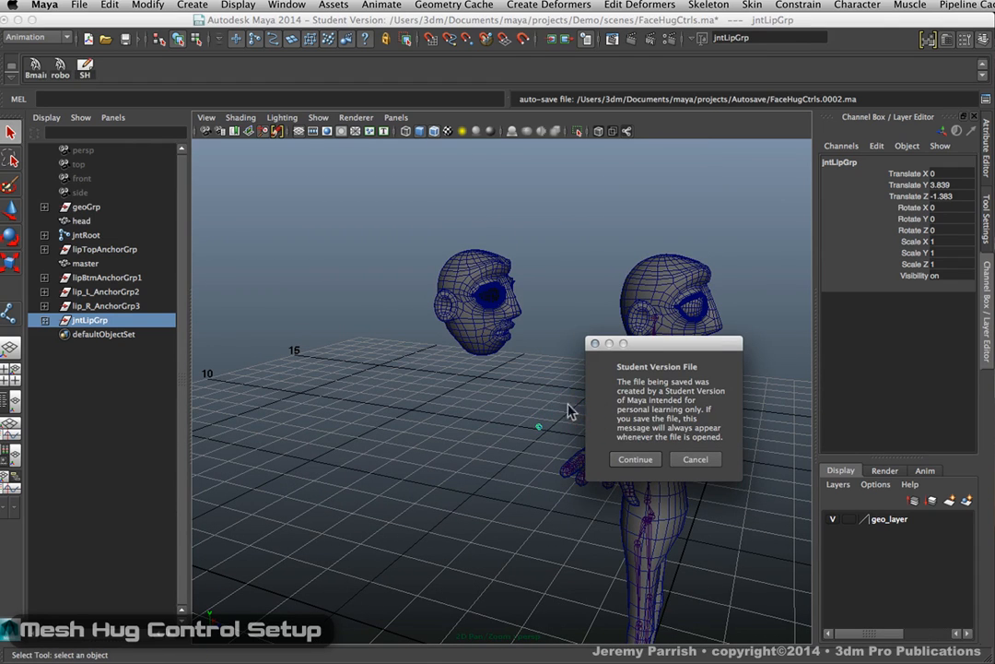
left_click(695, 459)
Position jntLipGrp at the master head's lower lip, at about Translate Y 4.941 and Z -1.836.
key("w")
left_click_drag(540, 382, 535, 294)
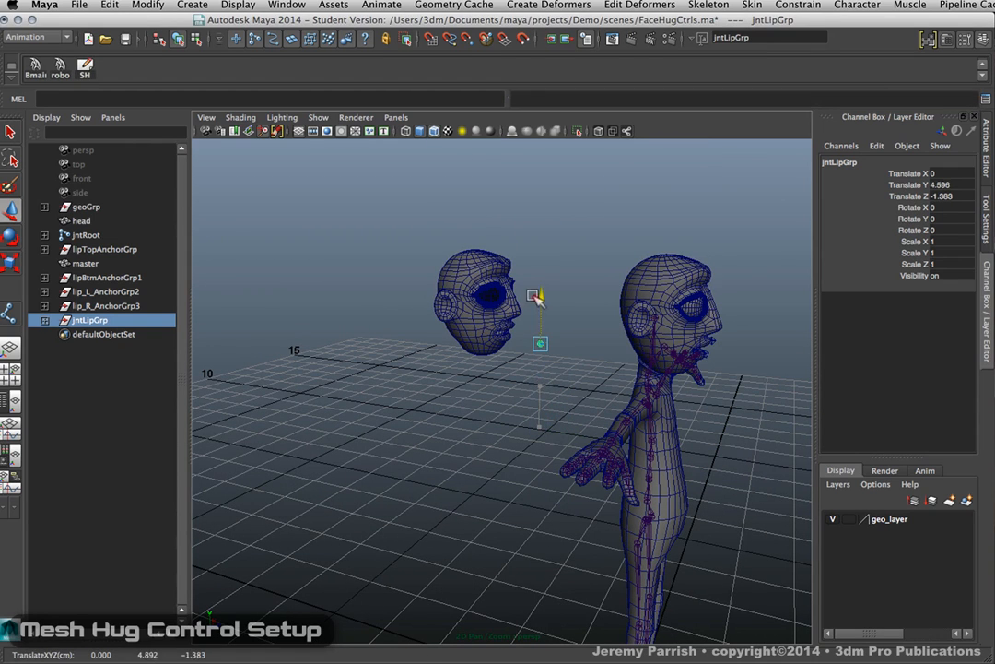
left_click_drag(572, 345, 582, 348)
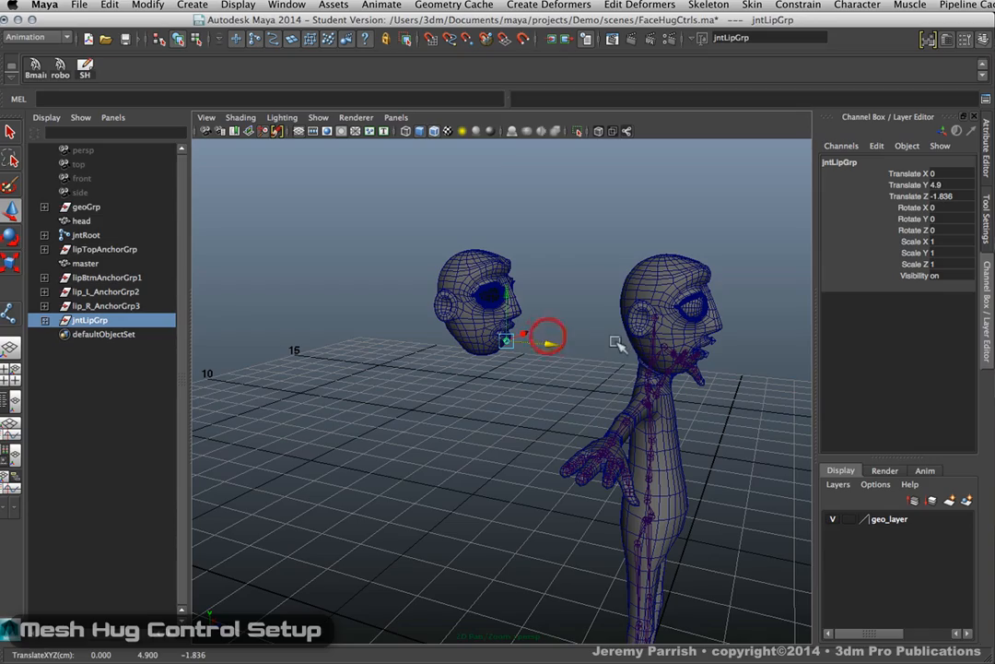
key("f")
left_click_drag(649, 351, 584, 412, "alt")
mouse_move(471, 471)
left_mouse_down()
mouse_move(464, 446)
mouse_move(468, 458)
left_mouse_up()
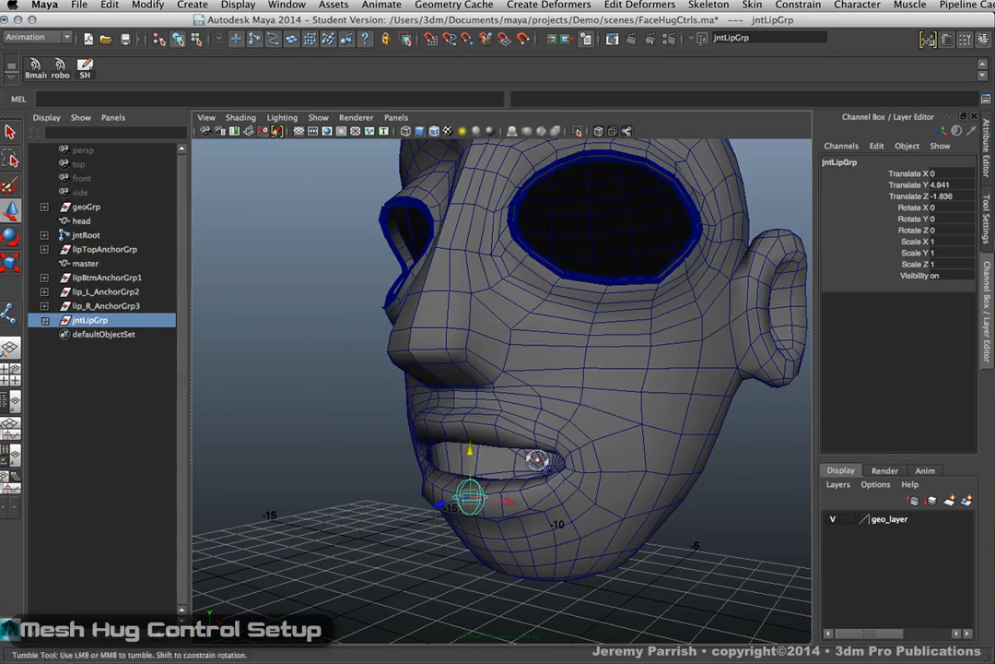
Duplicate jntLipGrp and place the copy on the middle of the upper lip, at about Translate Y 5.097 and Z -1.764.
left_click_drag(534, 458, 489, 300, "alt")
key("ctrl+d")
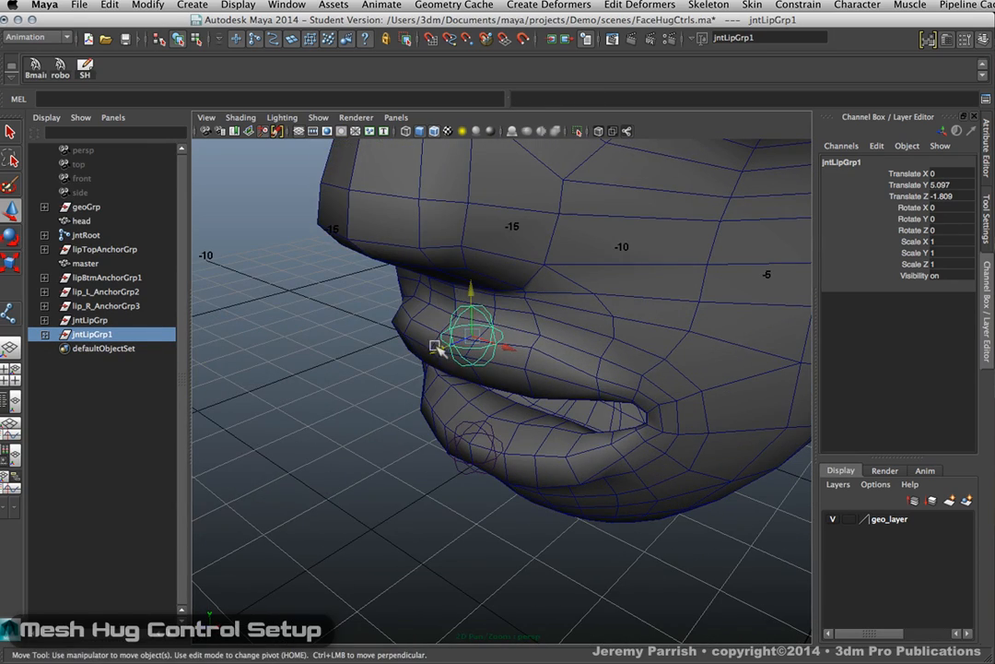
left_click_drag(434, 347, 599, 320)
Duplicate the upper-lip joint group and snap the copy to the left mouth corner vertex, at about X 0.191, Y 5.021, Z -1.919.
left_click_drag(469, 351, 381, 362, "alt")
key("ctrl+d")
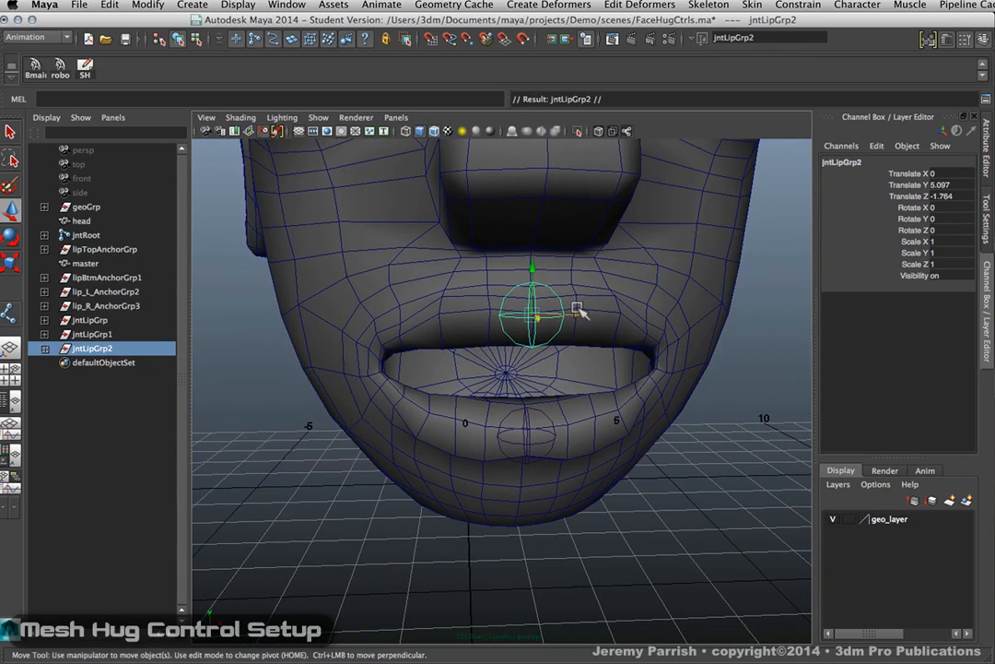
left_click_drag(580, 310, 537, 358)
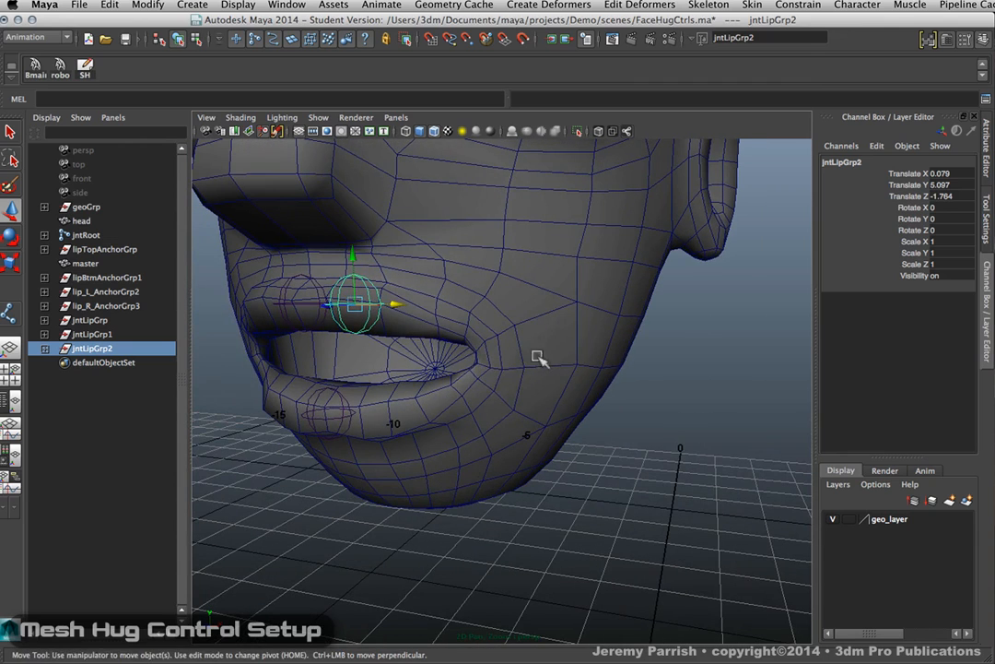
middle_click(476, 360)
key("q")
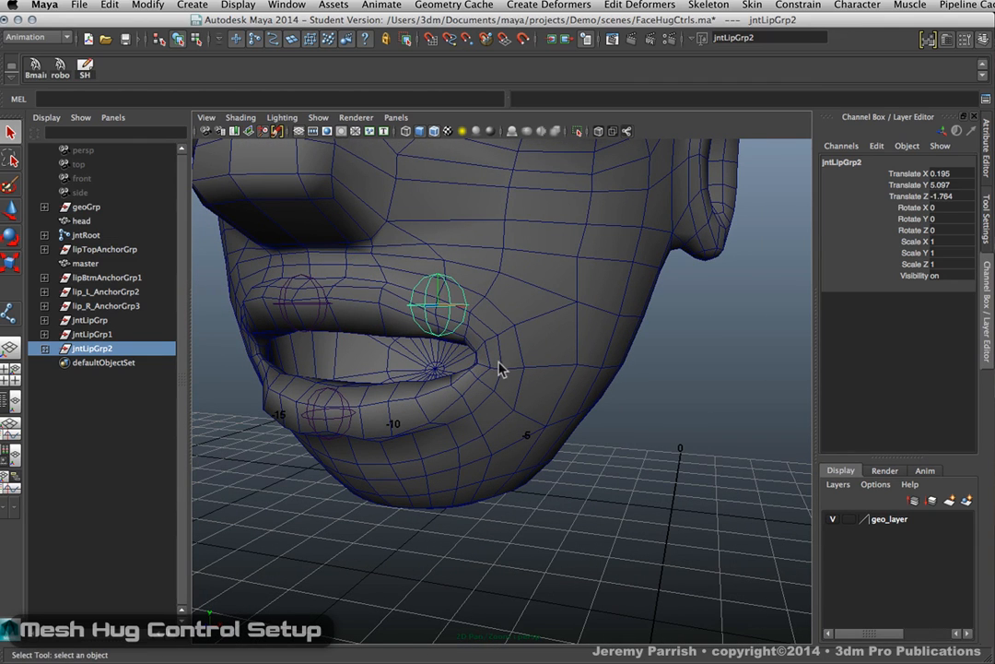
key("w")
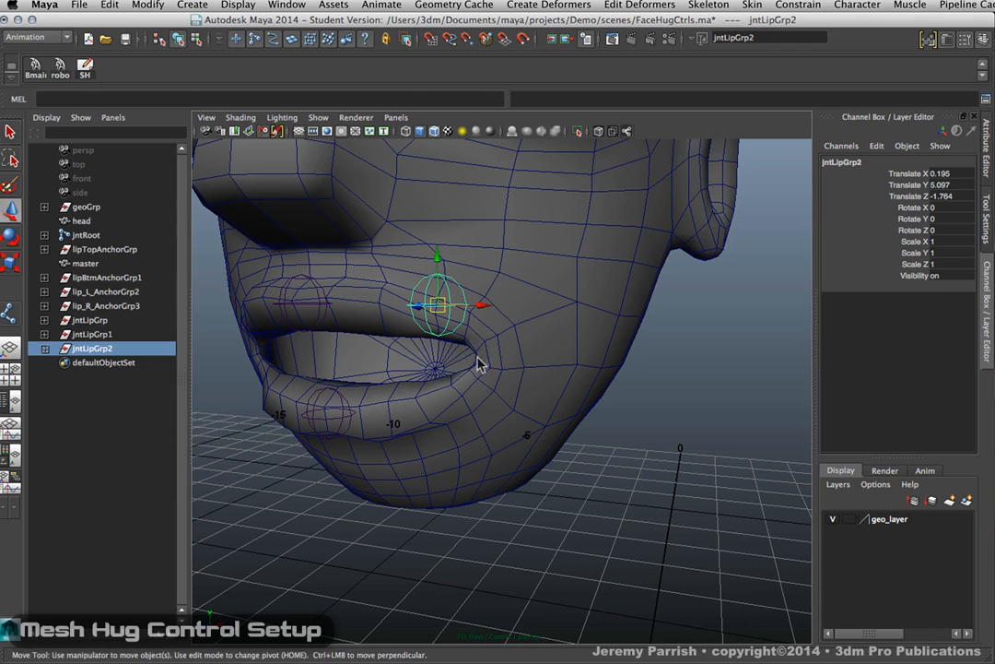
key("v")
middle_click_drag(475, 350, 479, 354)
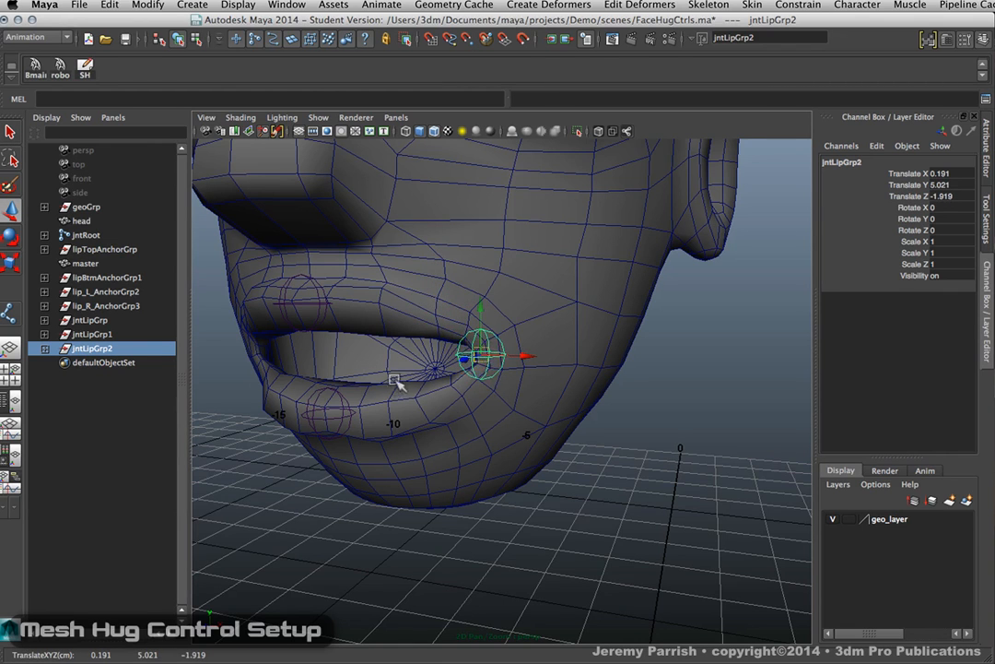
Examine the joints placed around the master head's mouth and the mesh around its eye and brow.
left_click_drag(396, 382, 572, 385, "alt")
middle_click_drag(572, 385, 548, 402, "alt")
right_click_drag(549, 401, 590, 387, "alt")
left_click_drag(590, 387, 548, 415, "alt")
right_click_drag(541, 420, 560, 419, "alt")
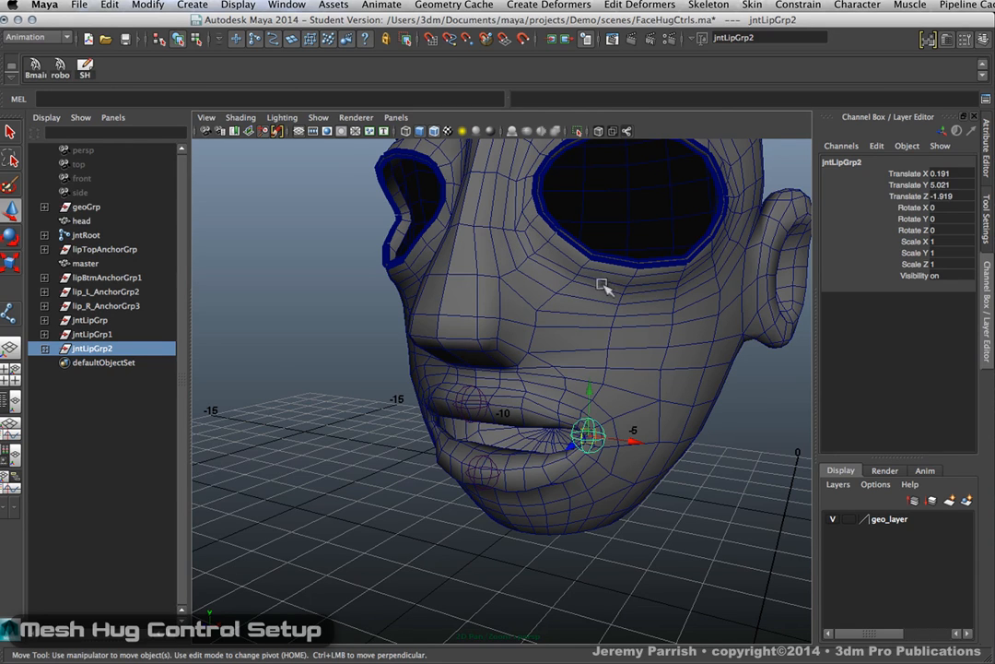
left_click_drag(603, 287, 548, 247, "alt")
left_click_drag(720, 219, 671, 326, "alt")
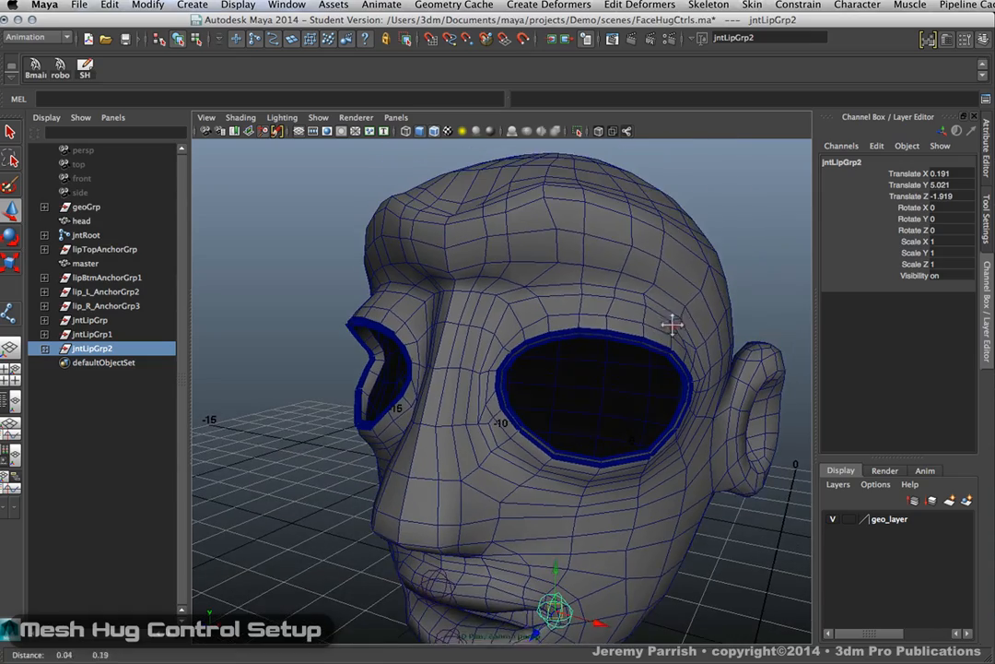
Duplicate the left mouth-corner joint group and mirror the copy to the right corner by setting Translate X to -0.191.
left_click_drag(716, 282, 654, 316, "alt")
left_click_drag(674, 444, 612, 532, "alt")
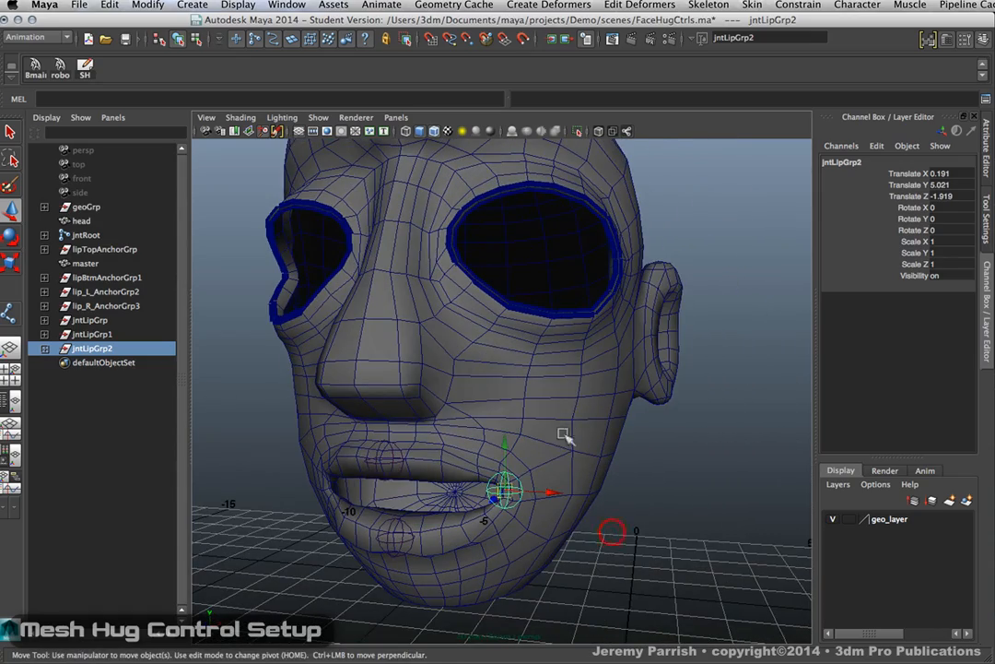
left_click_drag(591, 486, 575, 482, "alt")
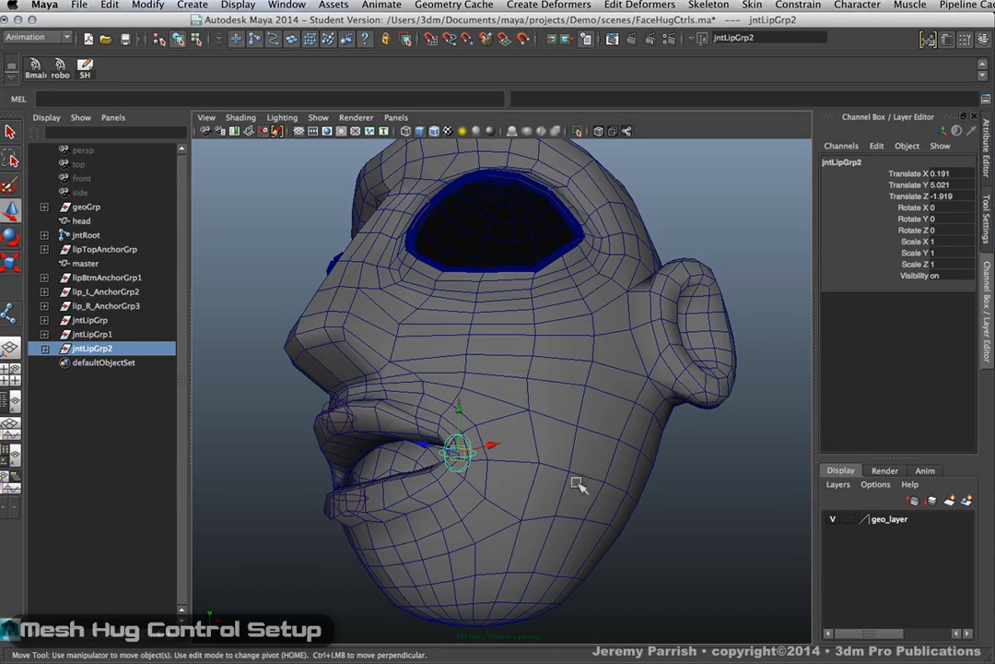
left_click_drag(575, 438, 588, 452, "alt")
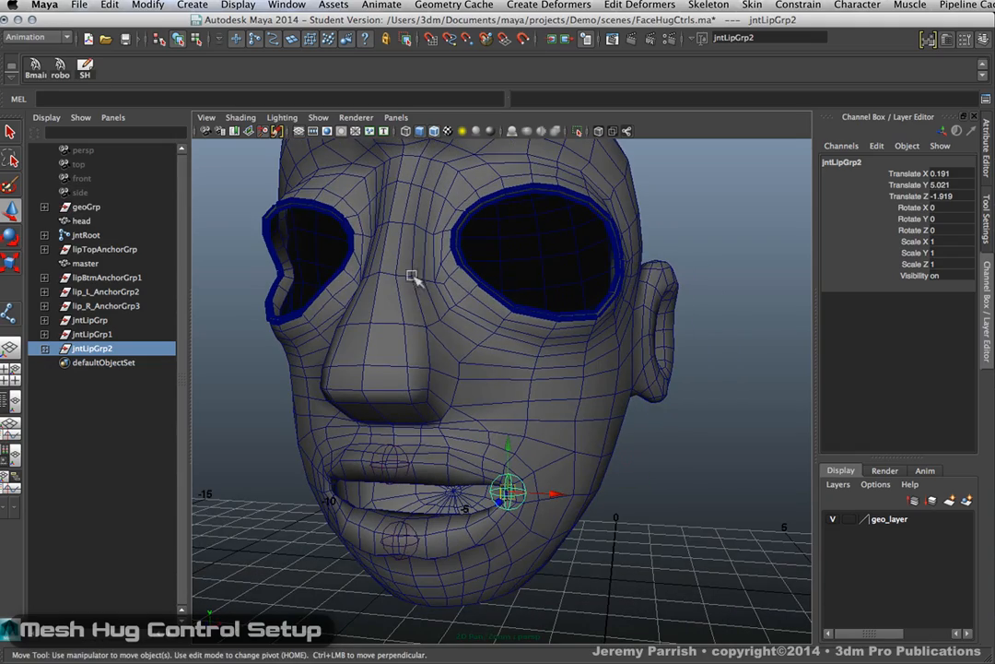
right_click_drag(411, 277, 529, 426, "alt")
middle_click_drag(530, 425, 491, 384, "alt")
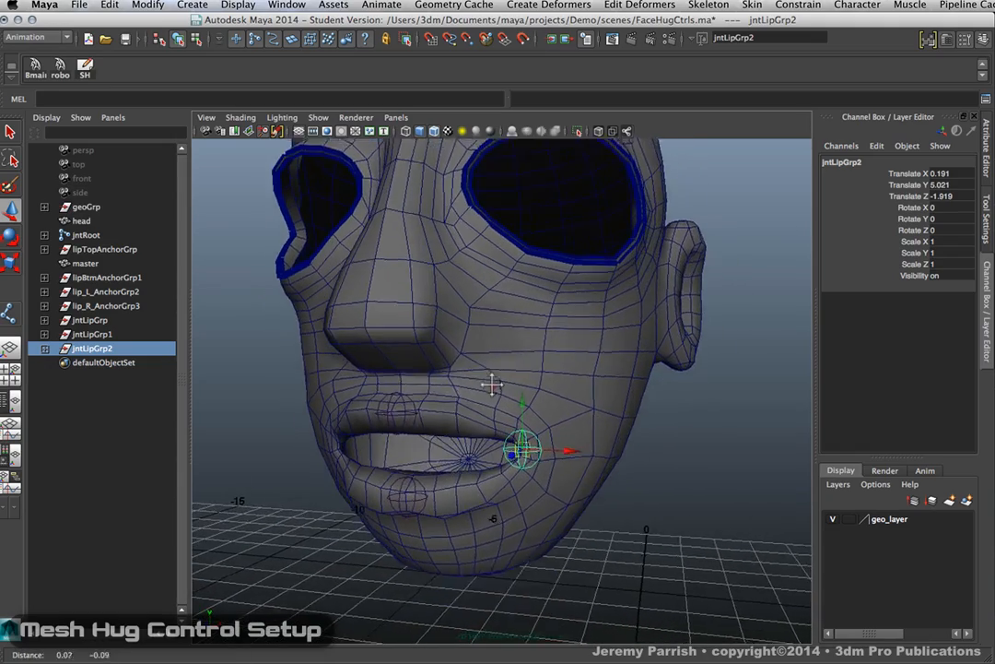
left_click_drag(491, 384, 513, 386, "alt")
middle_click_drag(513, 386, 544, 391, "alt")
left_click_drag(545, 391, 540, 375, "alt")
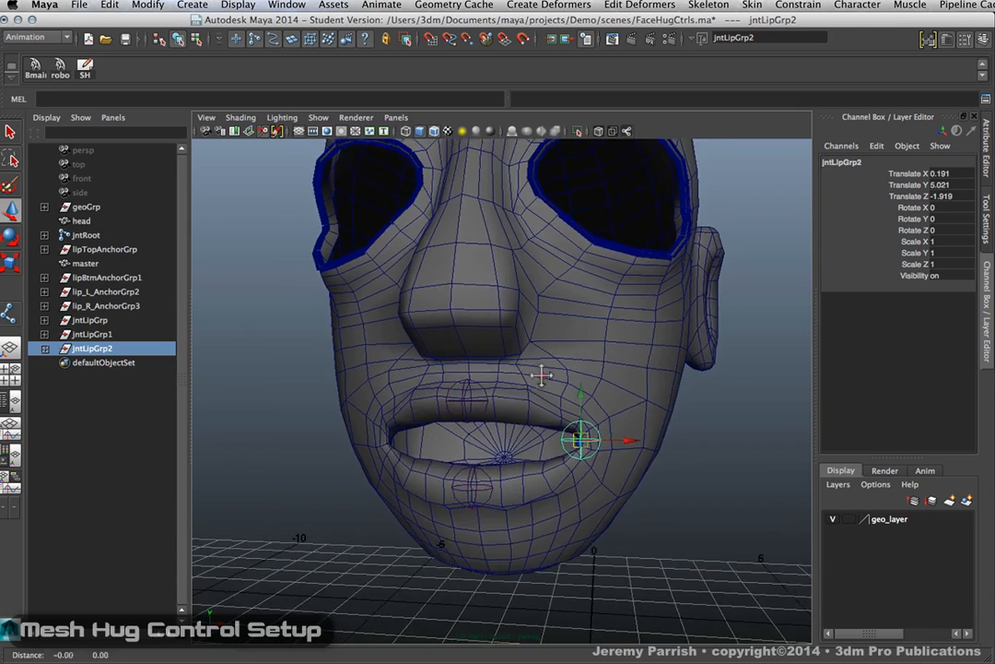
middle_click_drag(540, 375, 562, 382, "alt")
key("ctrl+d")
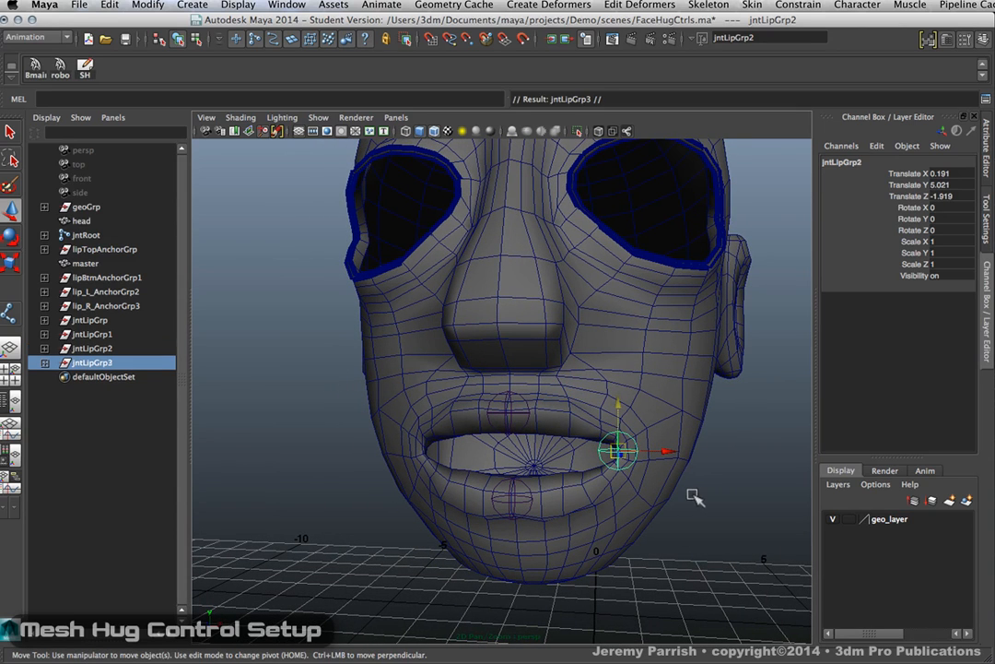
double_click(949, 173)
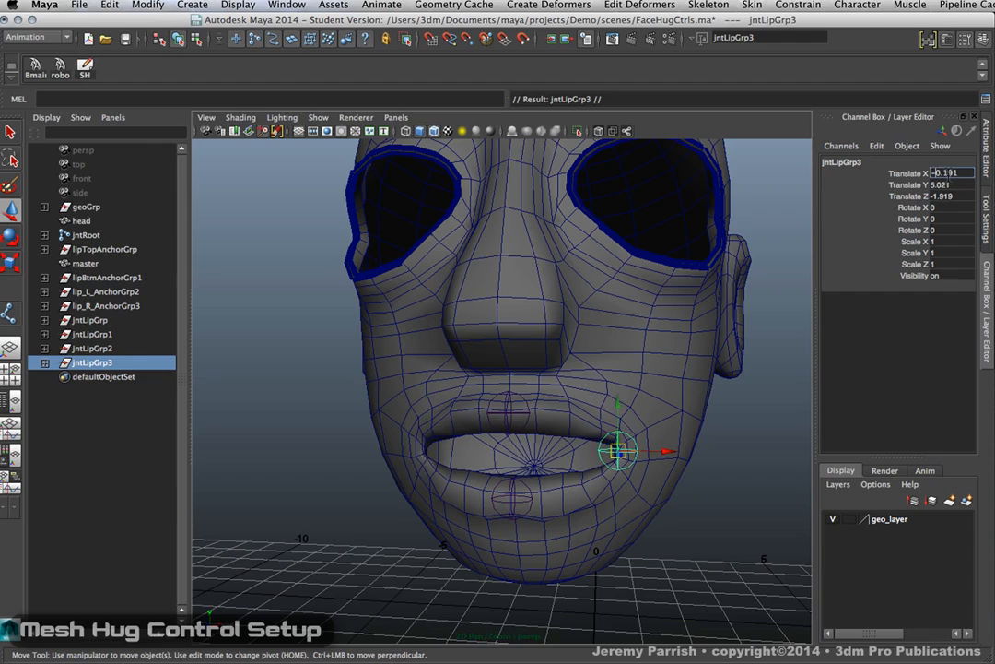
key("Return")
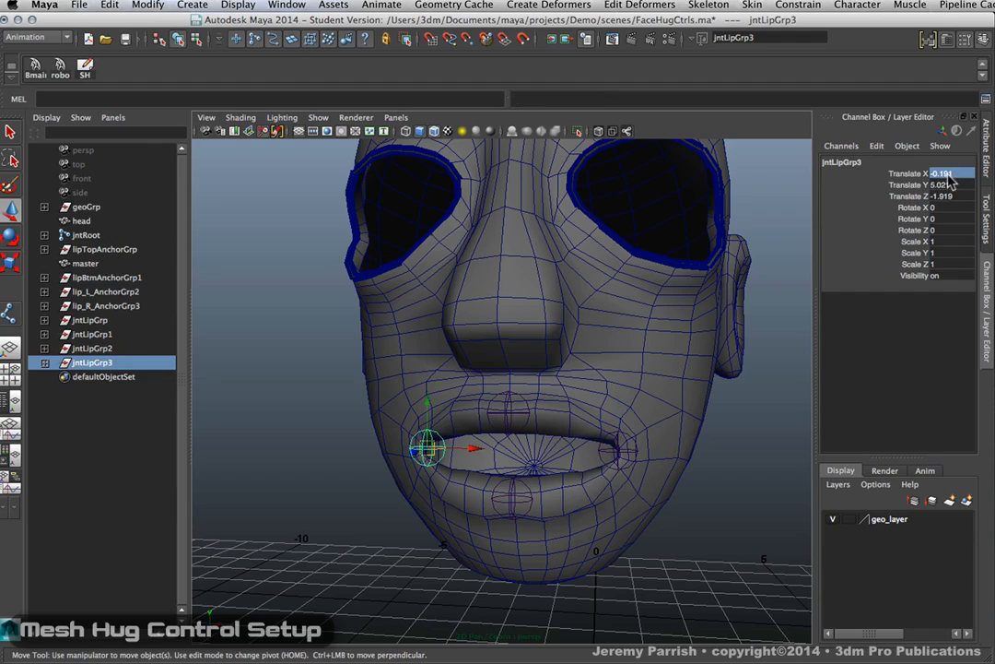
left_click(360, 498)
Rename the left mouth-corner joint jntMth_L and the right mouth-corner joint jntMth_R.
mouse_move(402, 493)
left_mouse_down("alt")
mouse_move(353, 488)
mouse_move(428, 491)
mouse_move(378, 499)
left_mouse_up("alt")
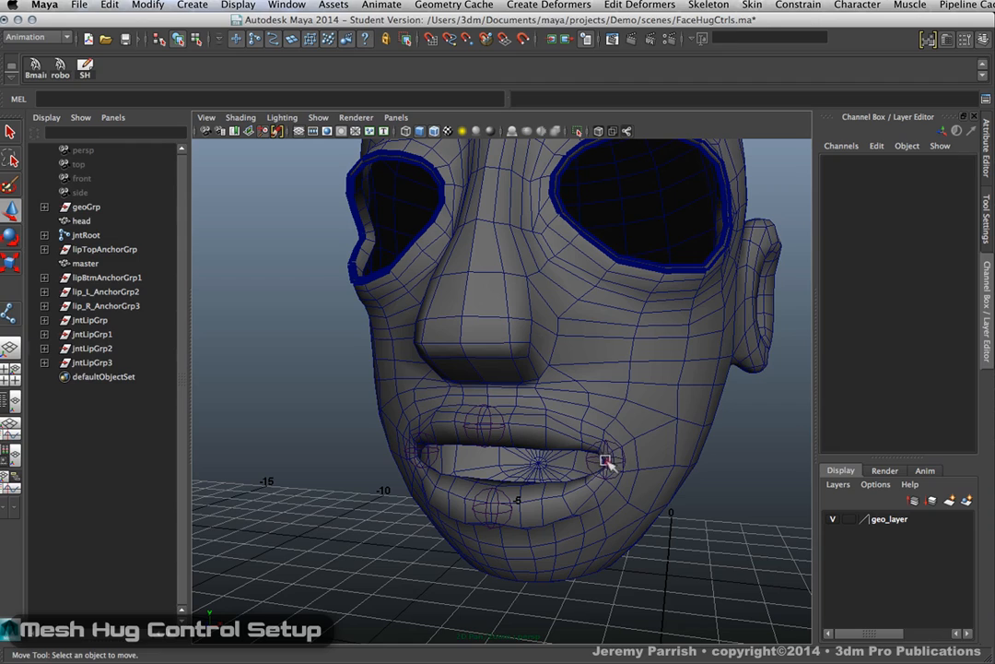
left_click(605, 464)
left_click(857, 163)
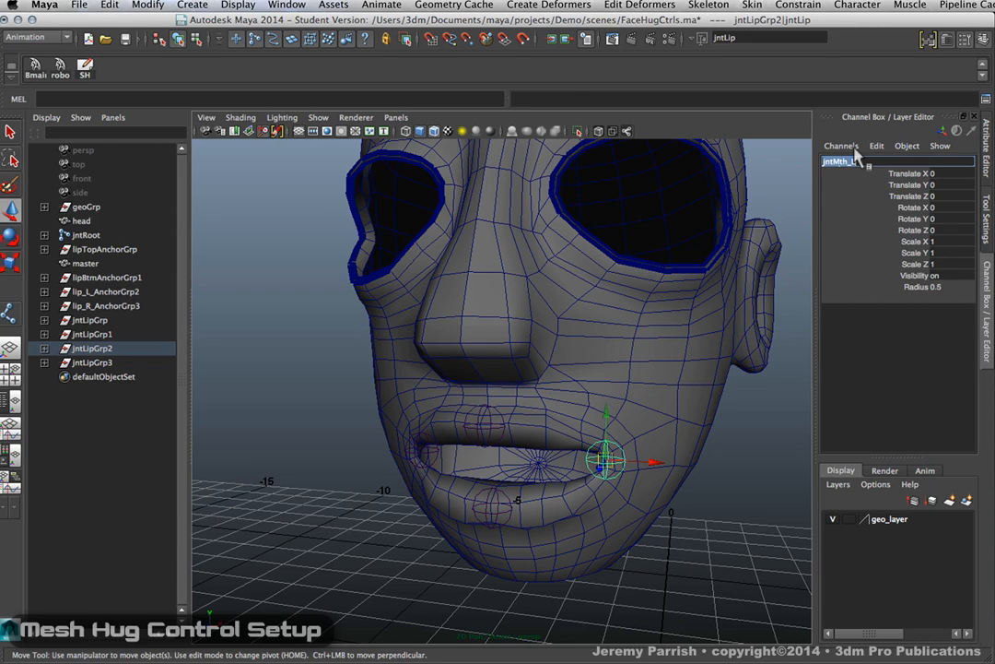
key("Return")
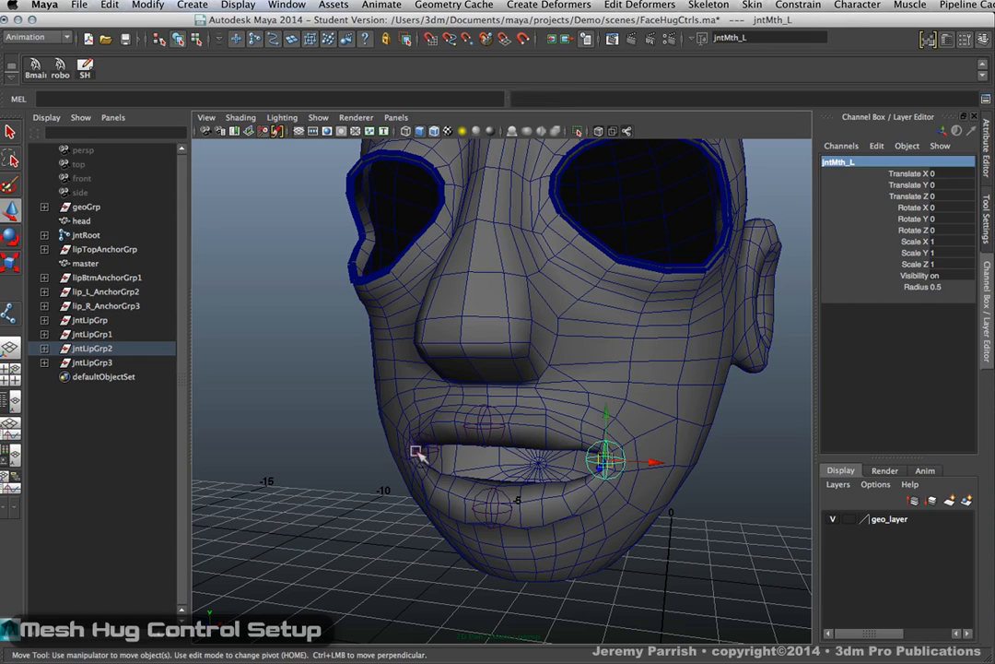
left_click(418, 453)
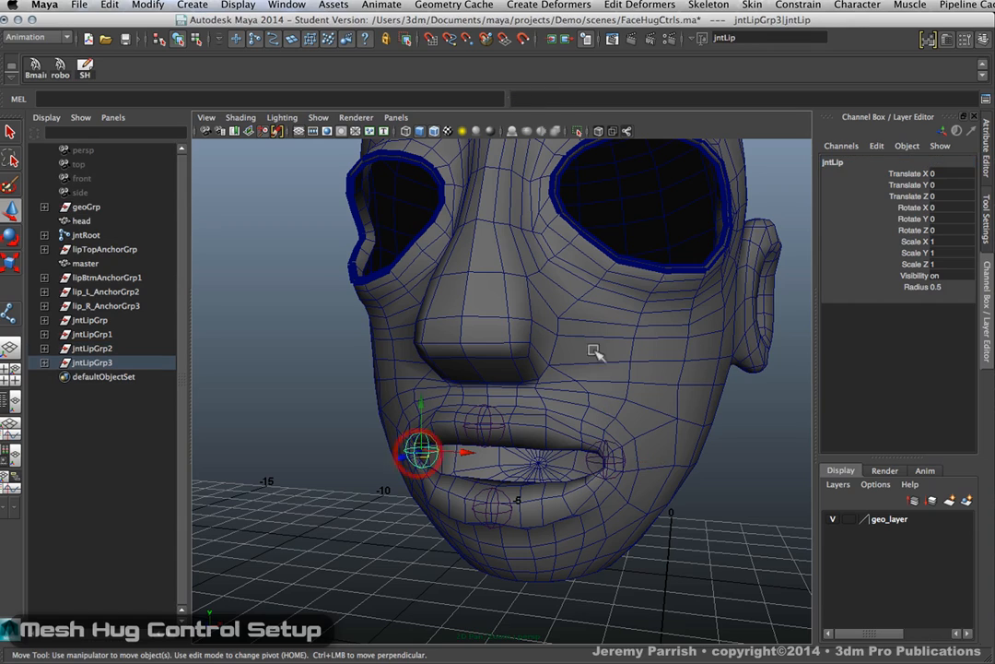
double_click(841, 161)
type("jntMth_")
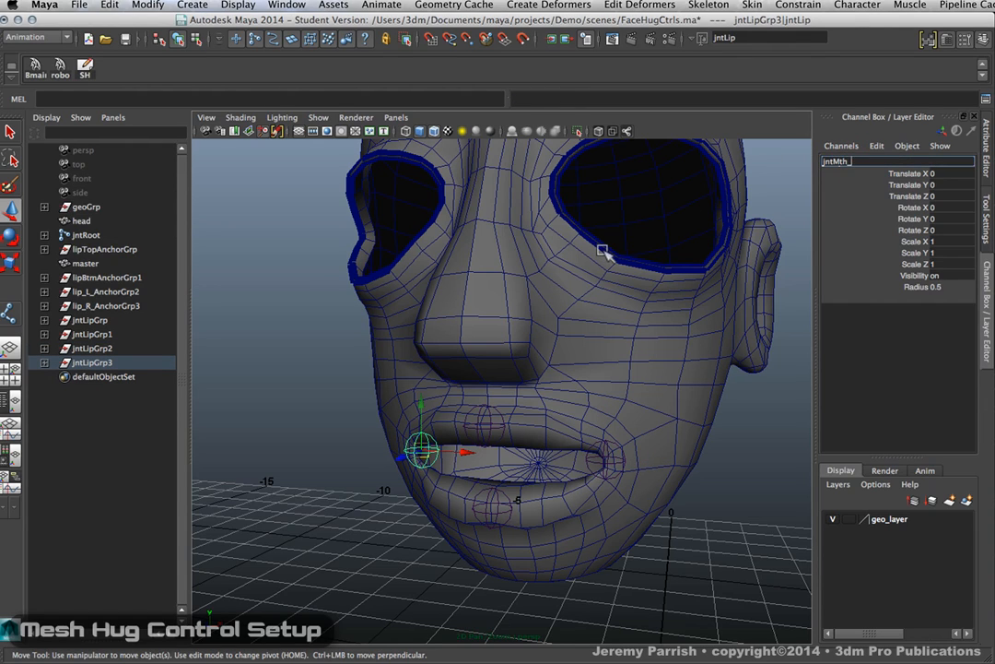
type("LR")
key("Return")
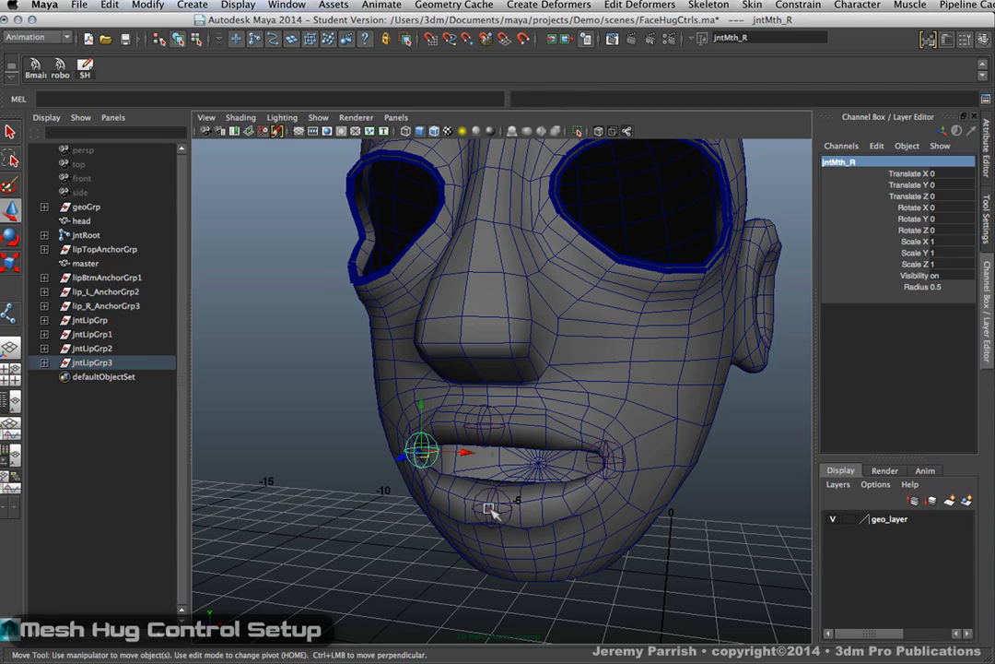
Rename the lower-lip joint jntLipBtm and the upper-lip joint jntLipTop.
left_click(493, 512)
left_click(875, 161)
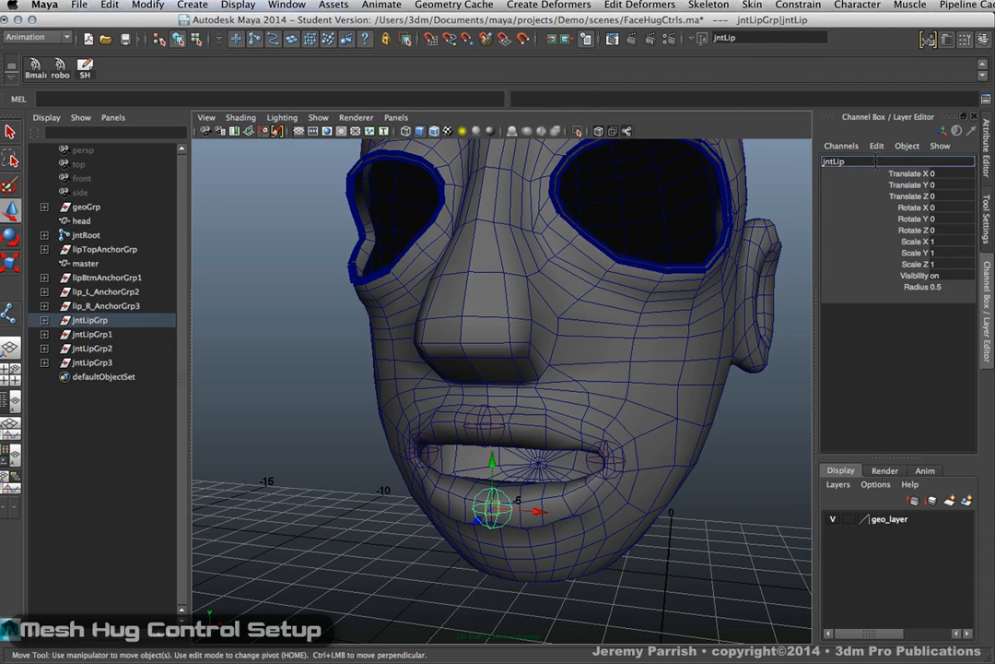
key("Return")
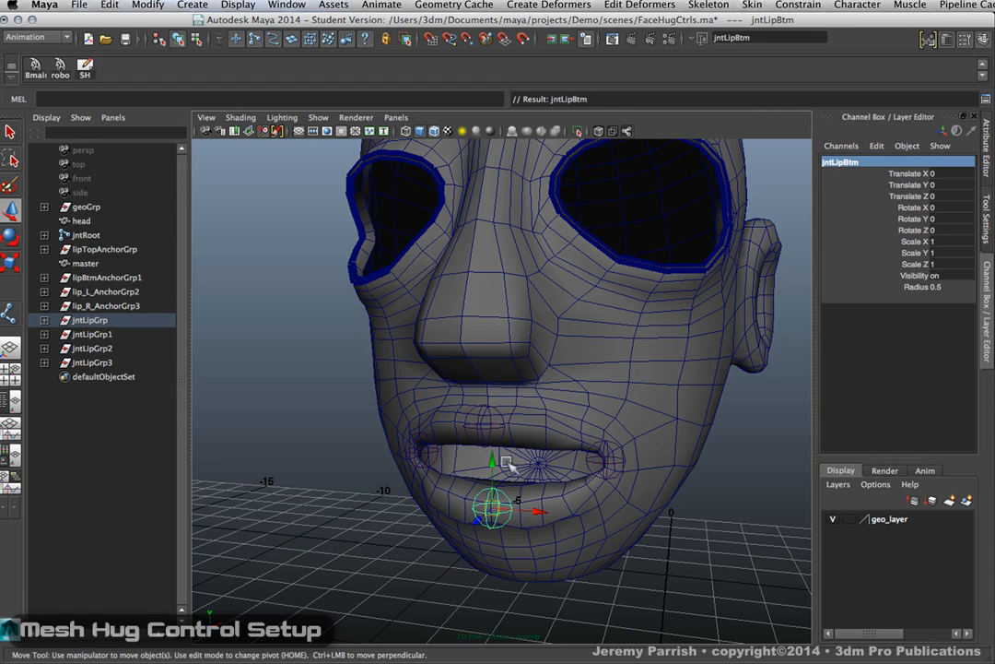
left_click(484, 425)
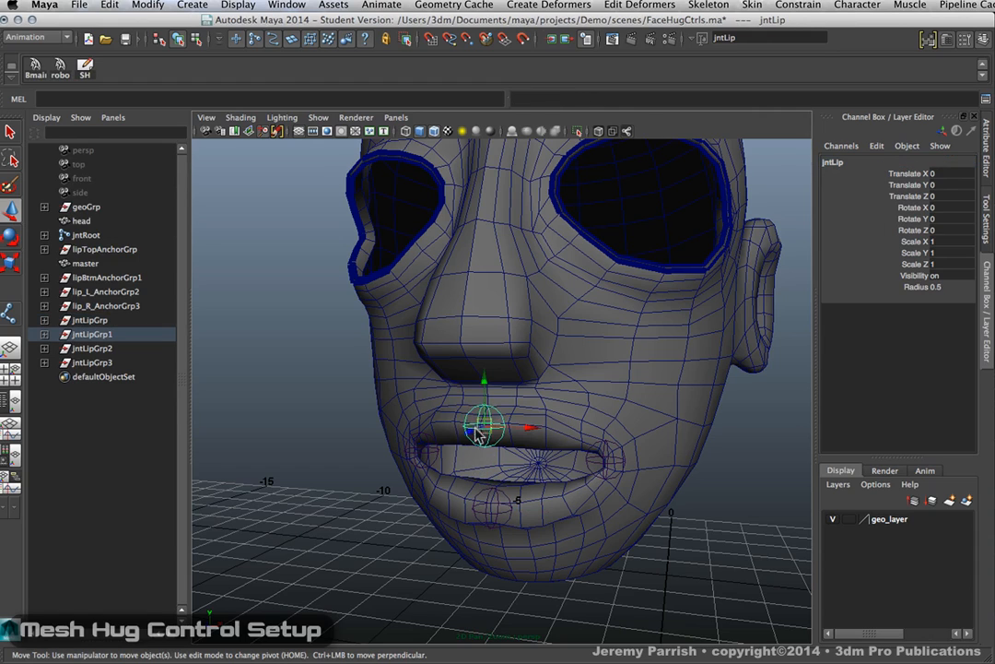
left_click(863, 162)
left_click(860, 161)
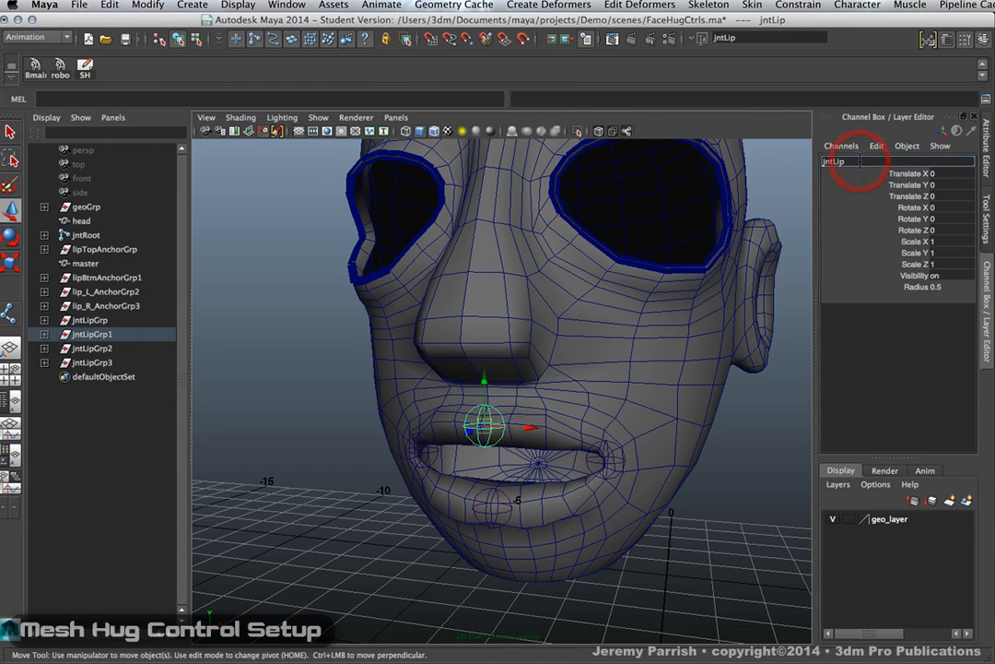
type("Top")
key("Return")
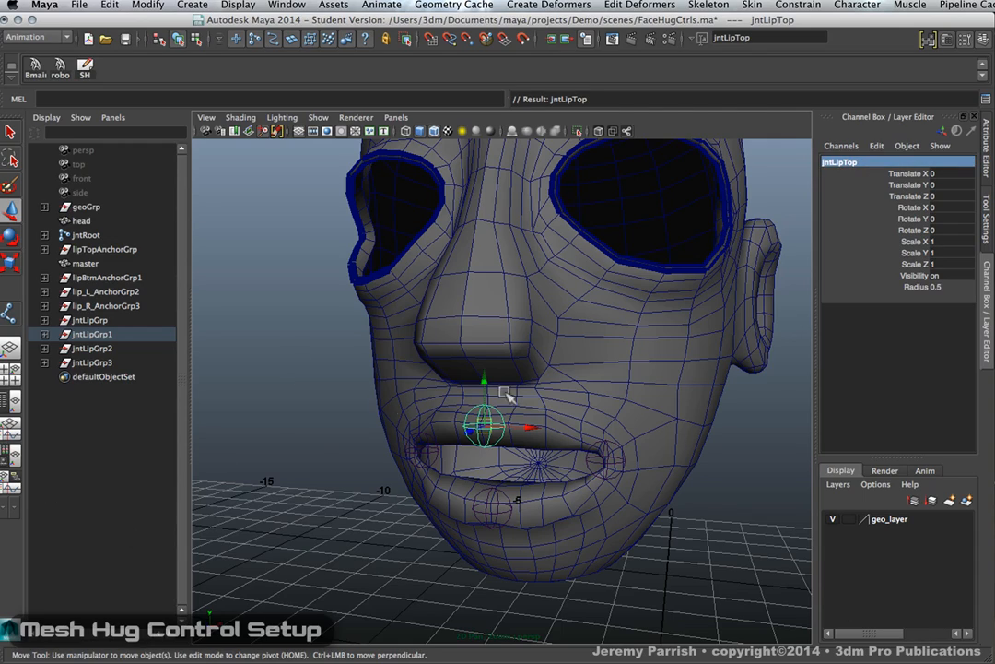
left_click_drag(589, 635, 502, 551, "alt")
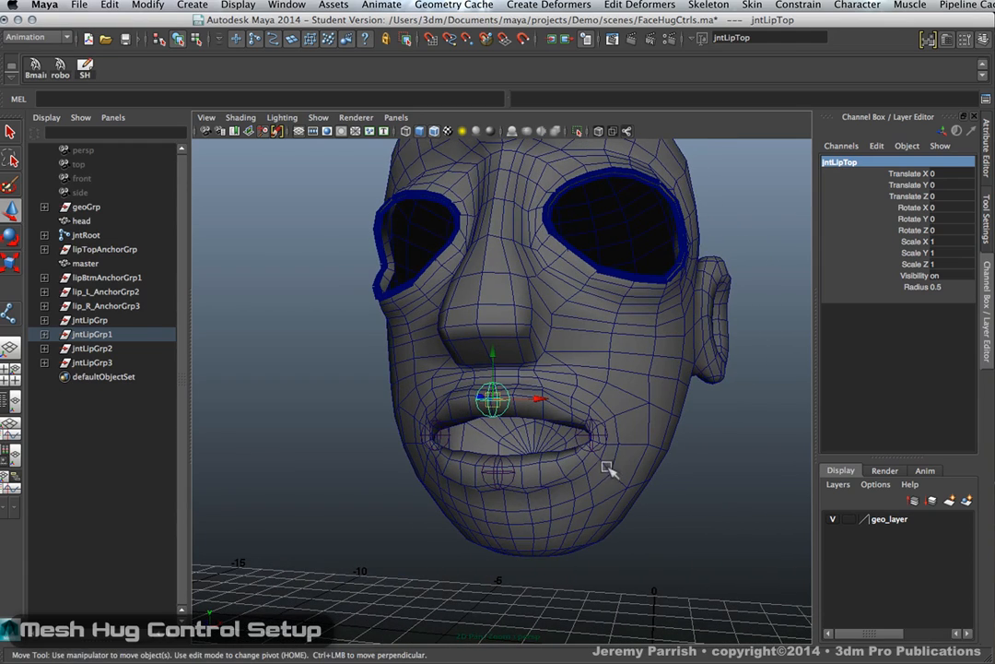
left_click_drag(608, 467, 593, 470, "alt")
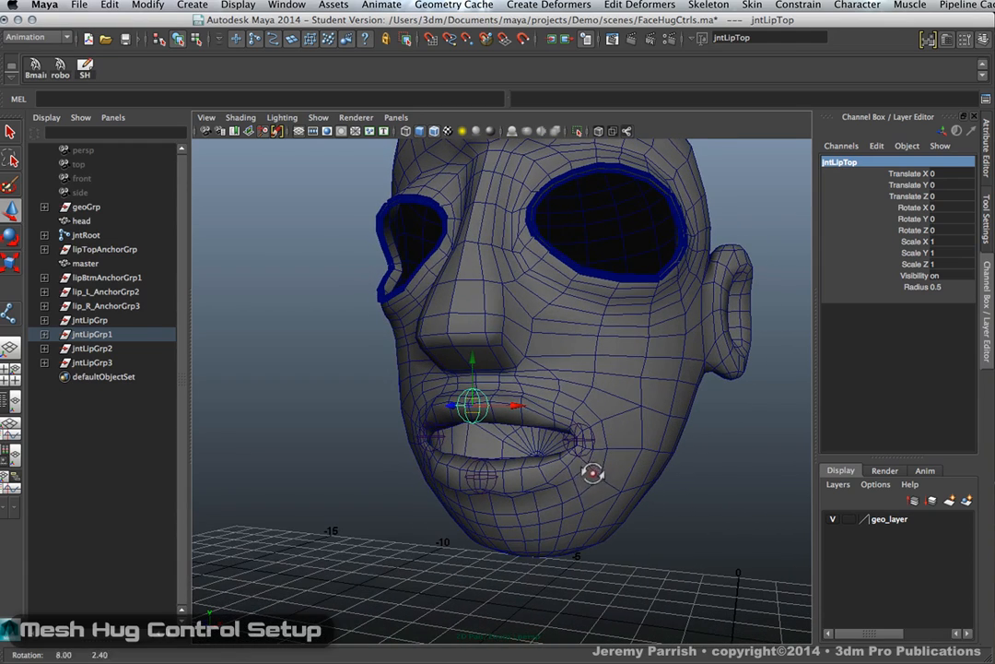
left_click(659, 334)
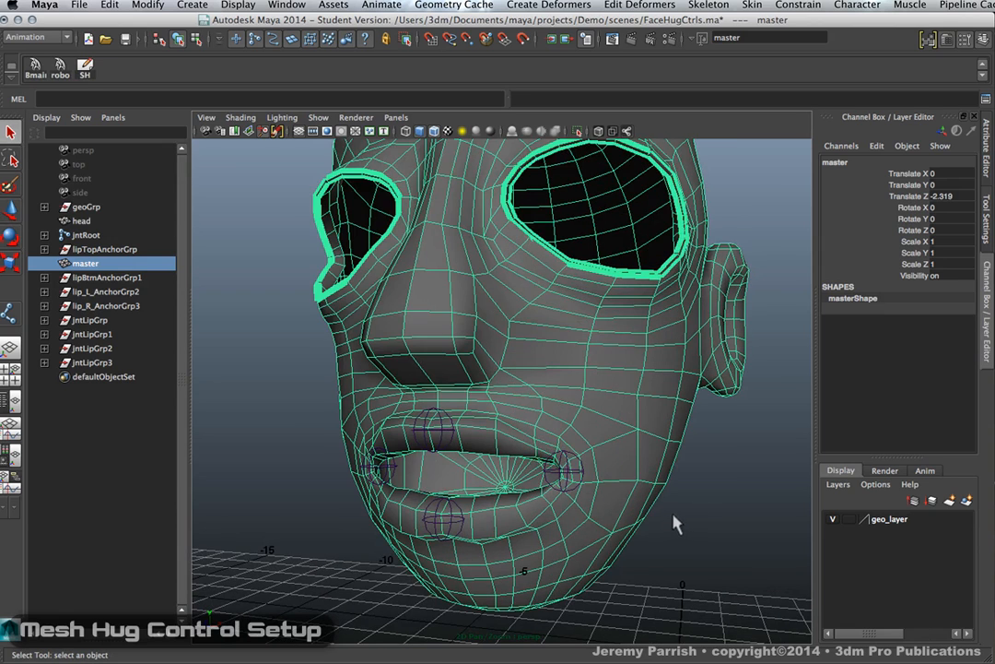
left_click(692, 506)
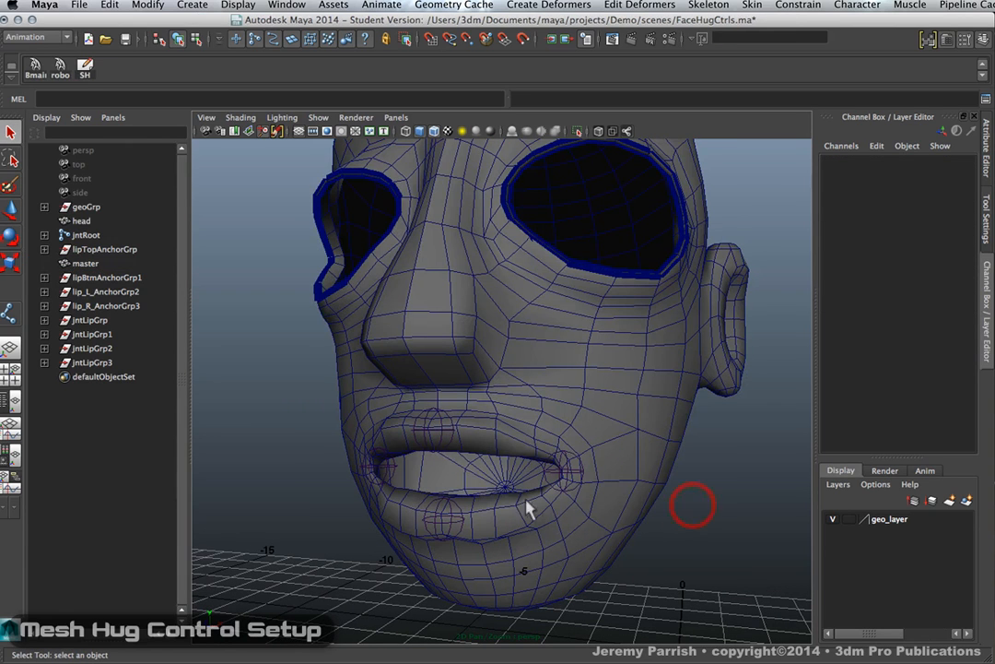
left_click(433, 429)
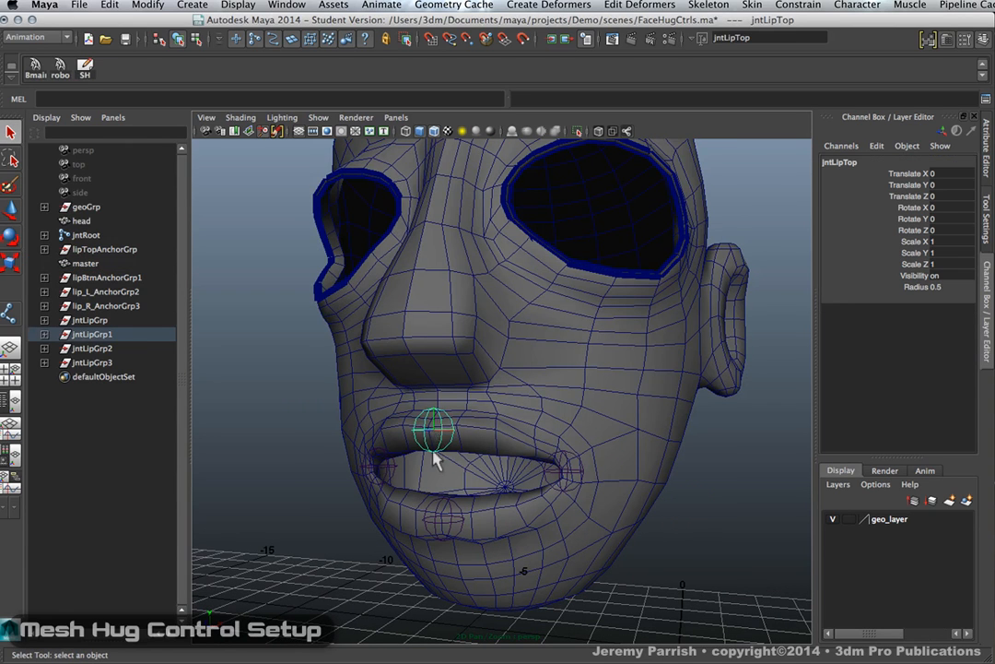
left_click(375, 466, "shift")
left_click_drag(321, 398, 720, 578)
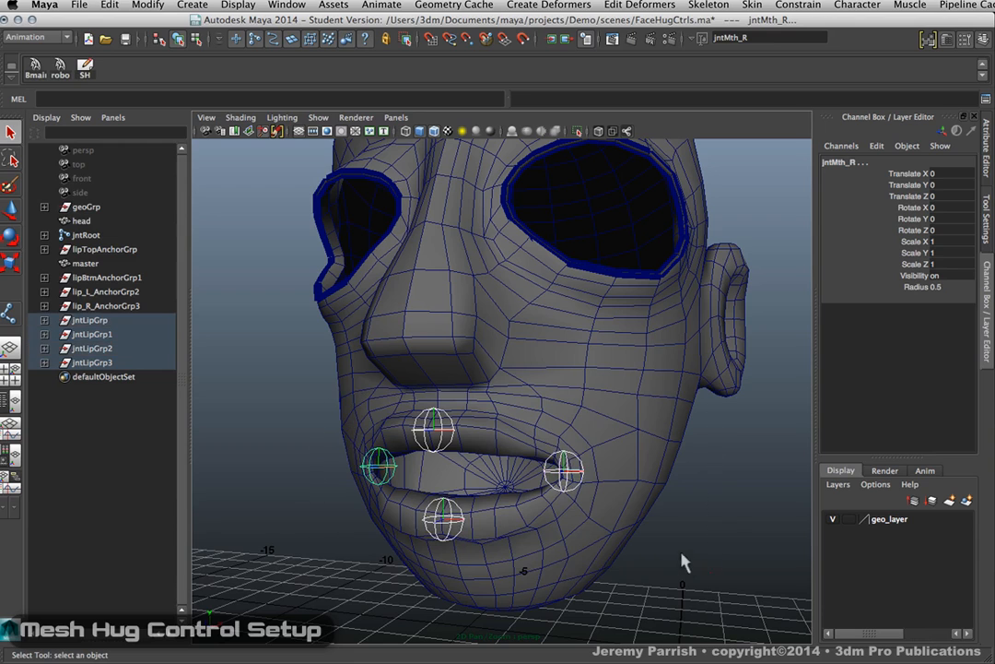
left_click(639, 427, "shift")
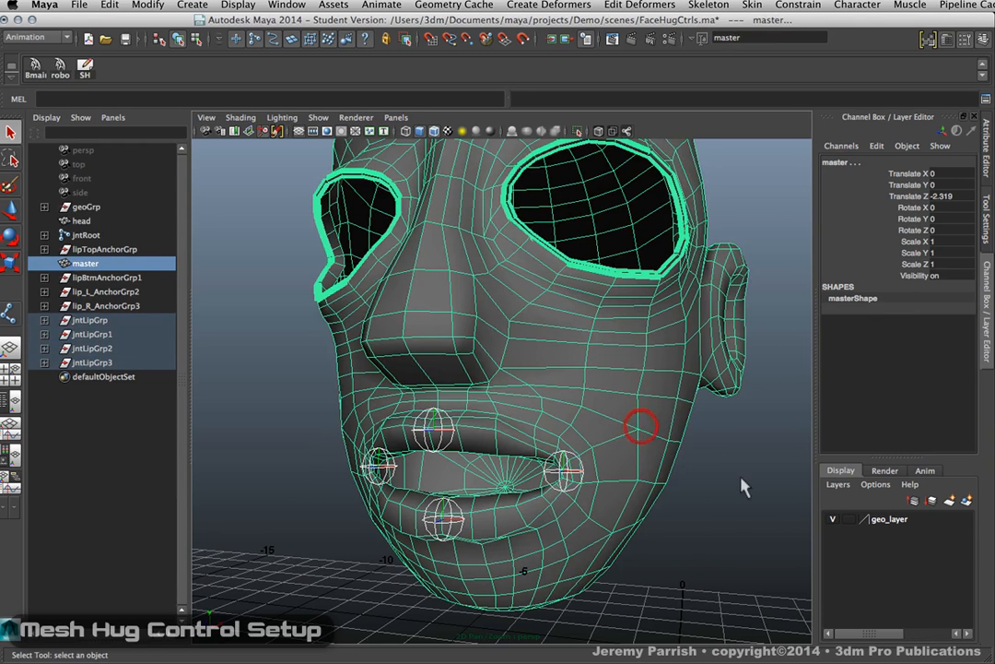
left_click(749, 5)
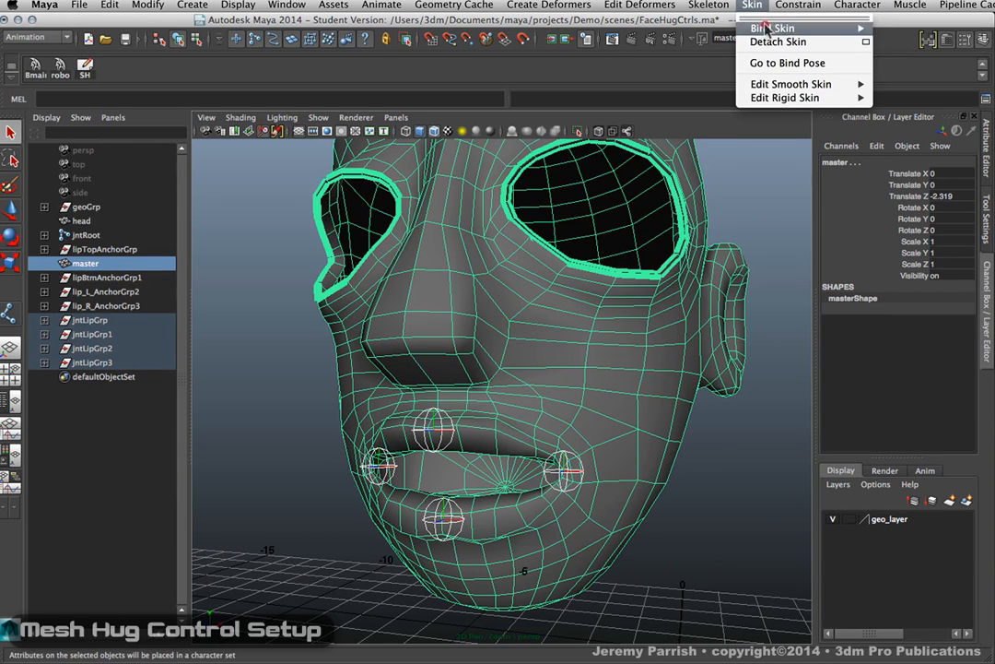
mouse_move(775, 27)
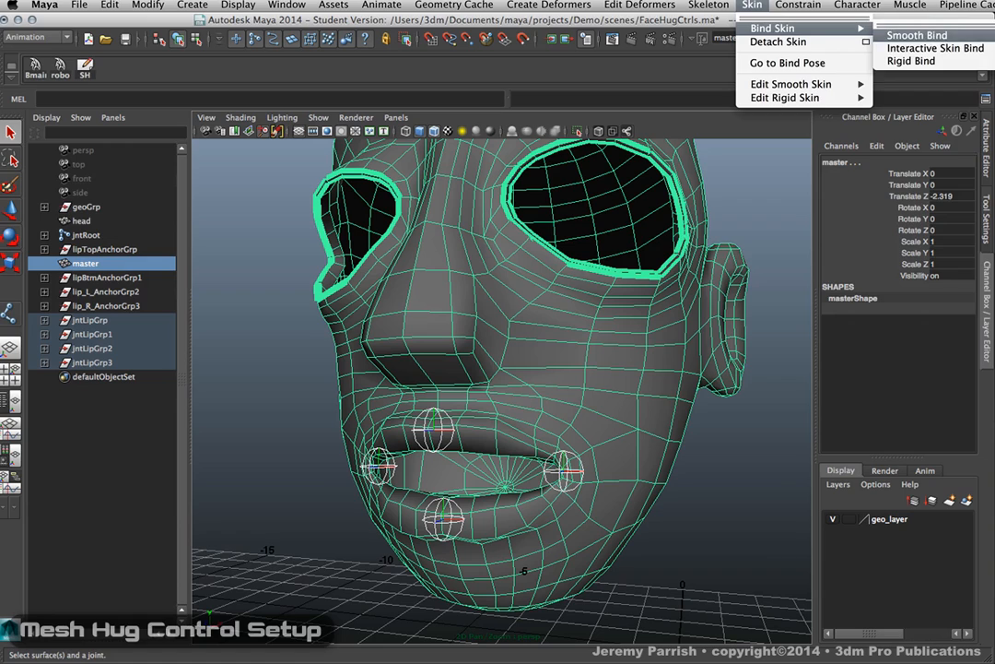
left_click(985, 35)
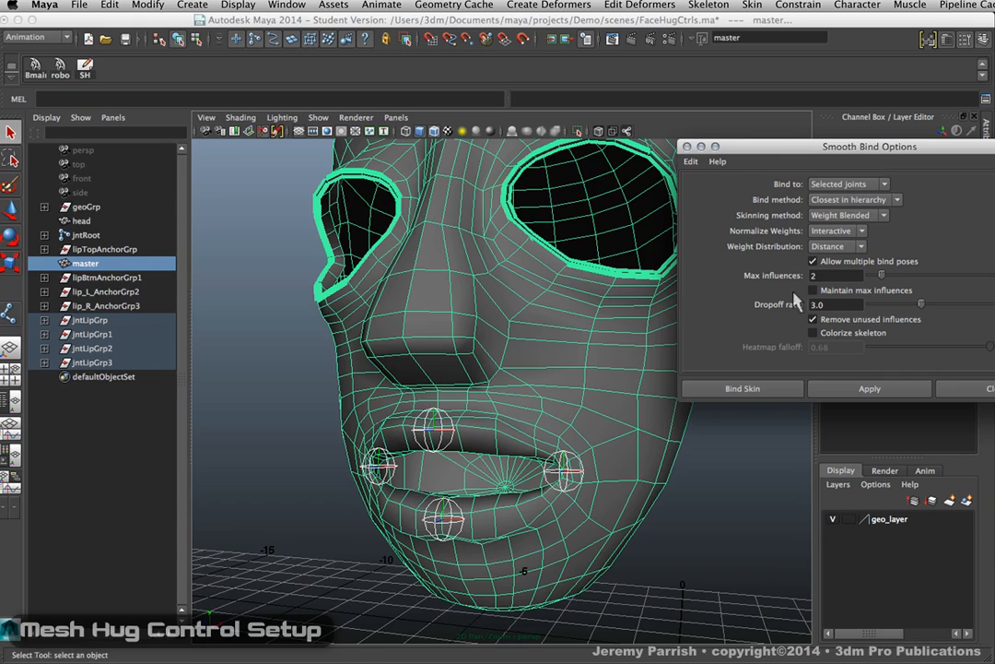
left_click(974, 385)
Duplicate the upper-lip joint's parent group and rename the copy jntRootGrp.
left_click_drag(667, 365, 548, 388, "alt")
left_click(415, 431)
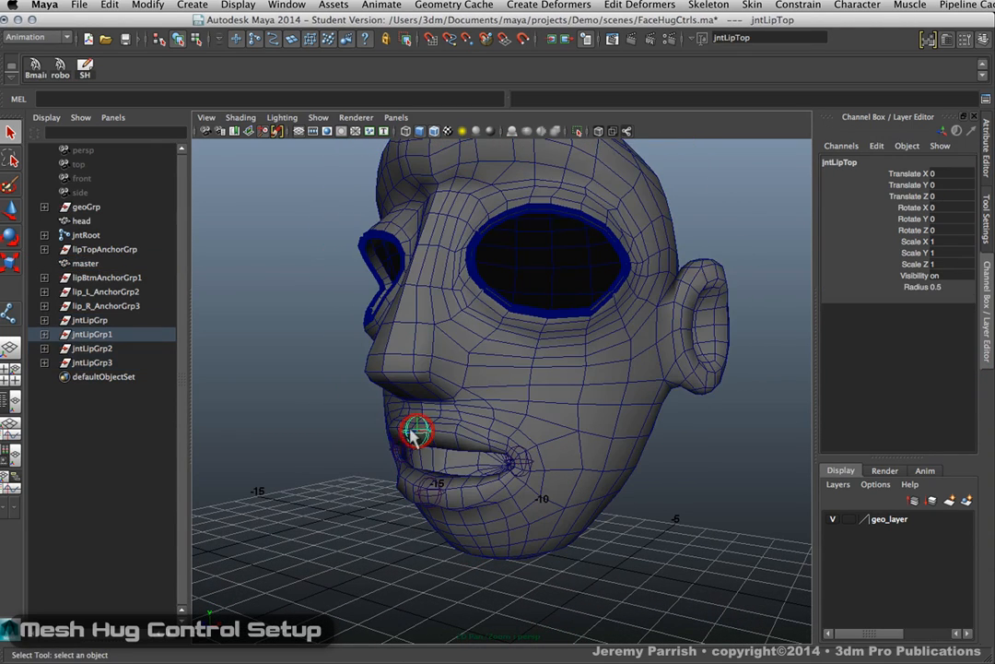
key("Up")
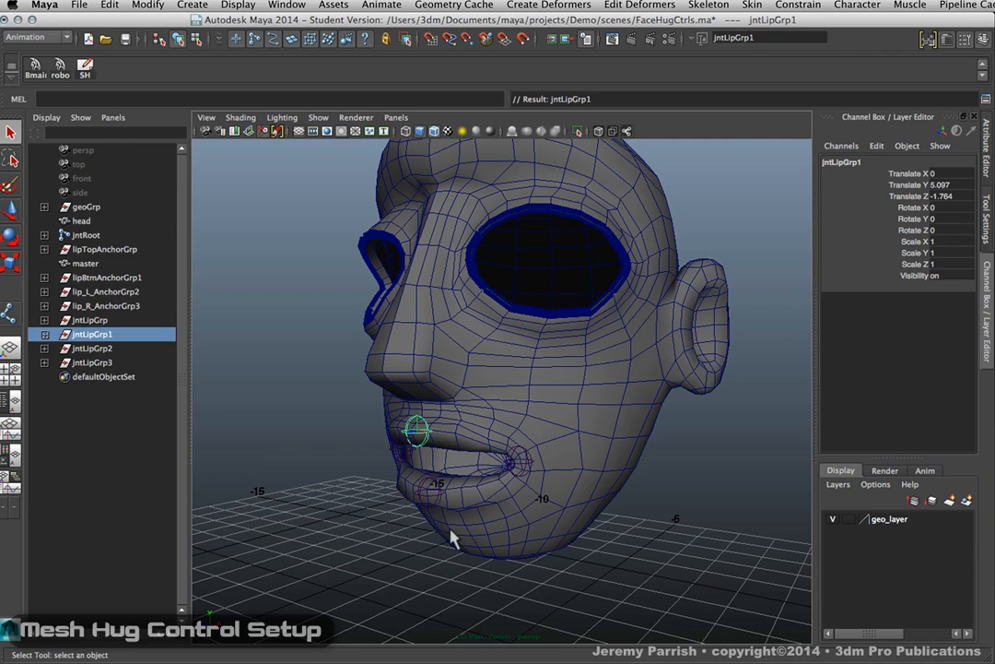
key("ctrl+d")
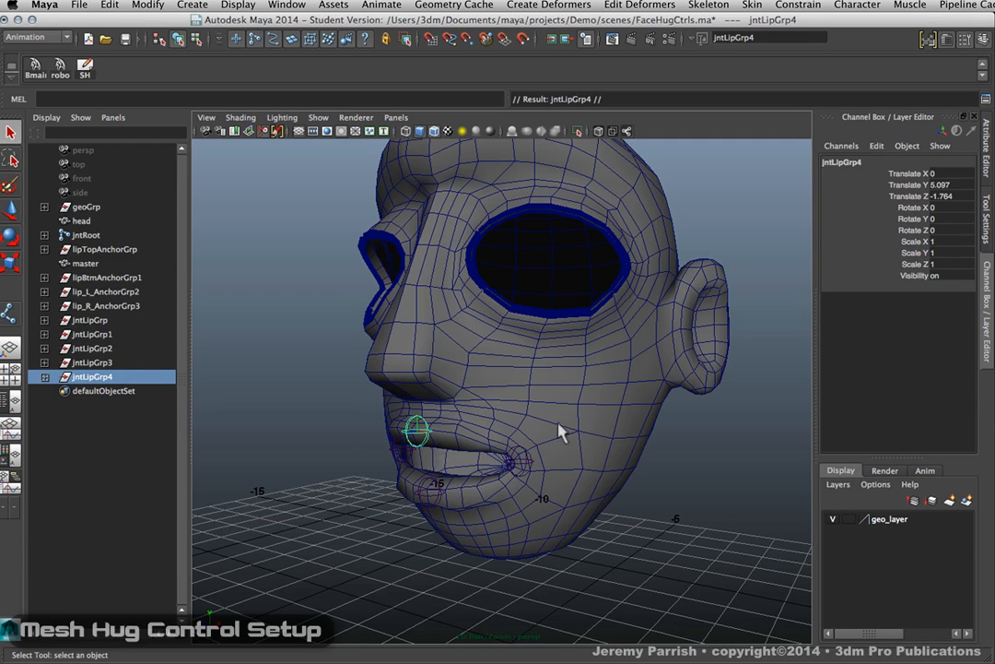
double_click(844, 163)
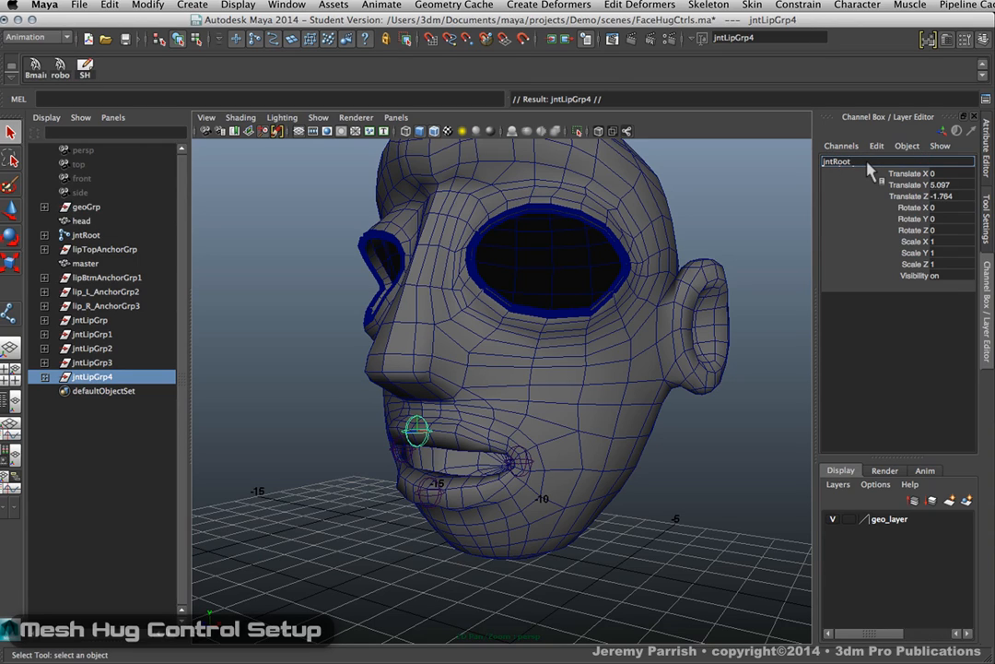
type("jntRootGrp")
key("Return")
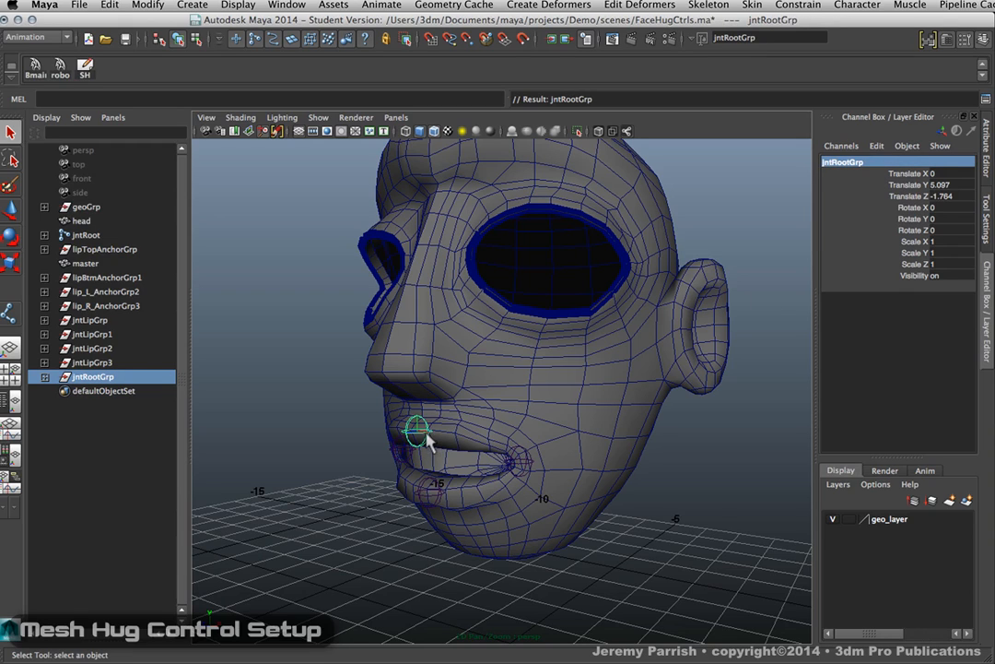
key("w")
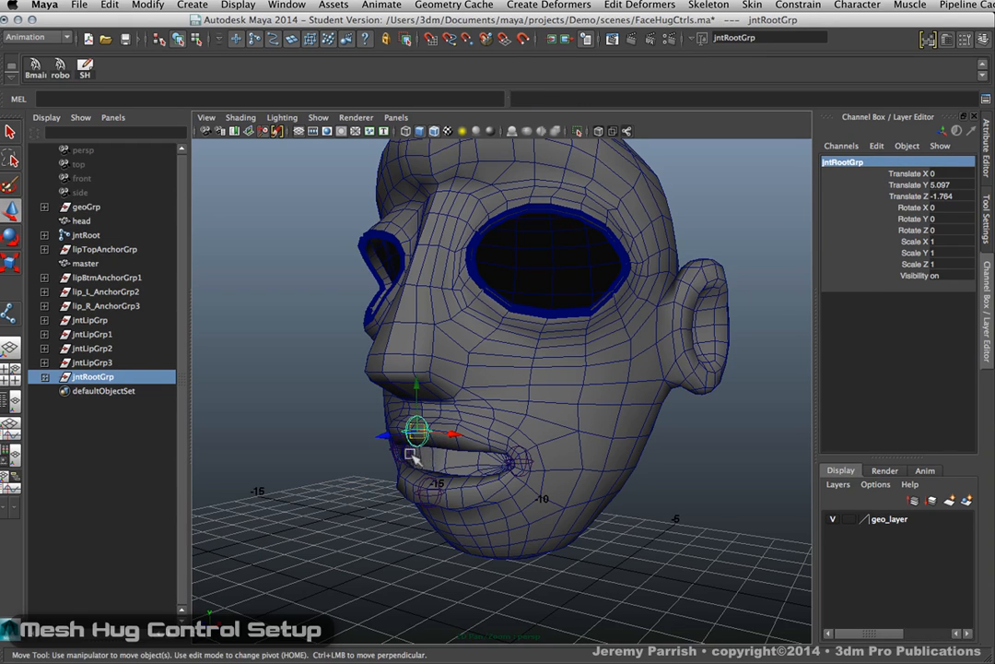
Move jntRootGrp back from the upper lip along Z into the interior of the head.
left_click_drag(392, 434, 484, 420)
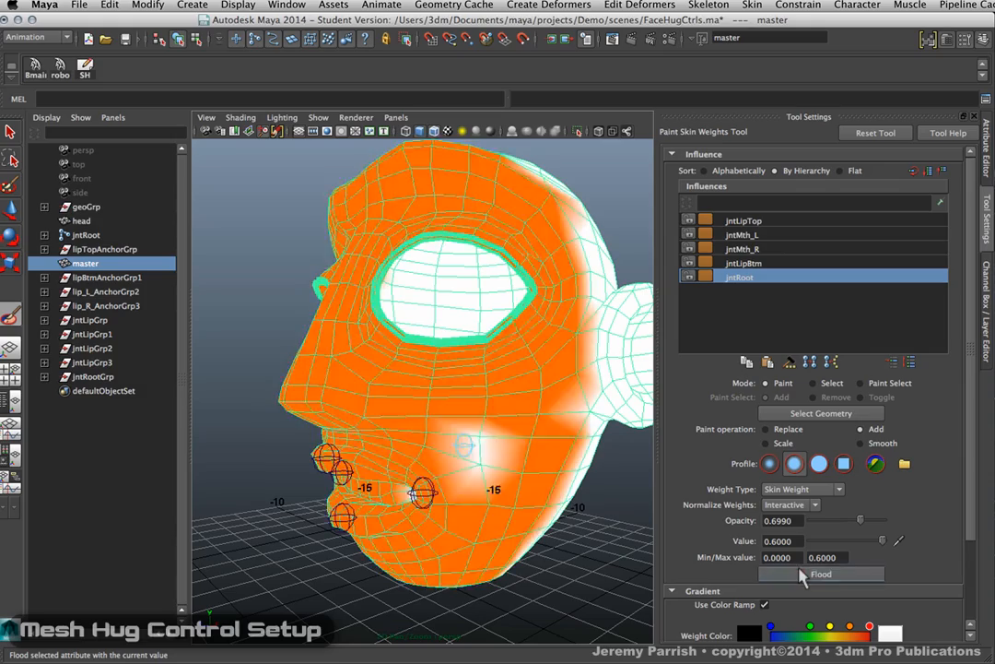
Flood the master mesh with jntRoot skin weight, using the Add operation with value 0.6 and opacity 0.699.
left_click(800, 572)
mouse_move(498, 540)
left_mouse_down("alt")
mouse_move(451, 543)
mouse_move(553, 550)
mouse_move(466, 566)
left_mouse_up("alt")
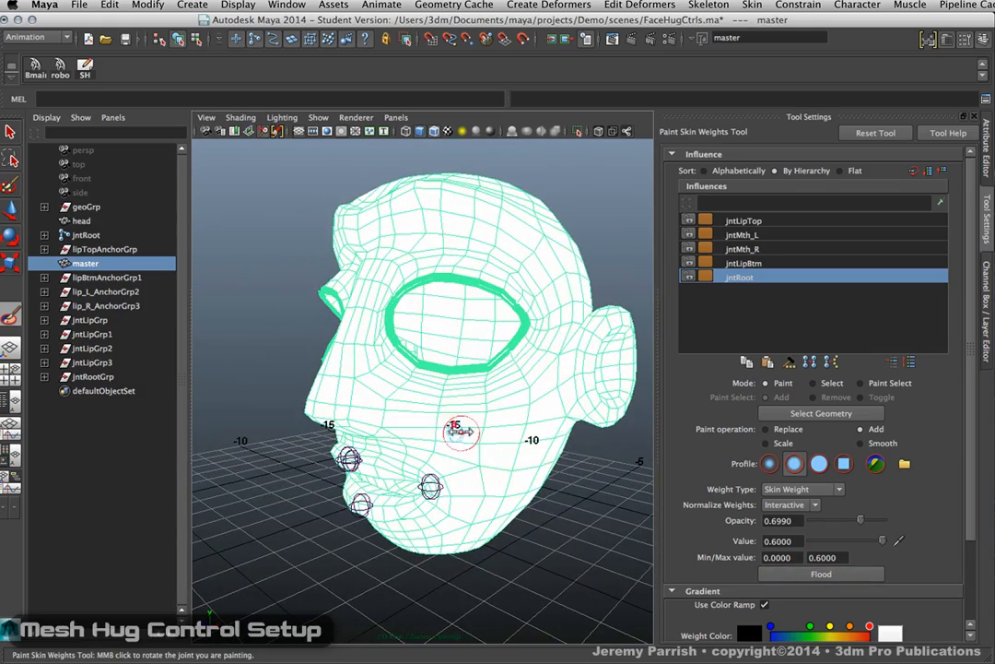
Test the skin binding by moving the jntRoot joint twice, undoing each move.
mouse_move(460, 433)
left_mouse_down("alt")
mouse_move(453, 402)
mouse_move(458, 443)
mouse_move(406, 297)
mouse_move(546, 364)
left_mouse_up("alt")
key("w")
left_click(458, 440)
key("ctrl+z")
left_click(986, 300)
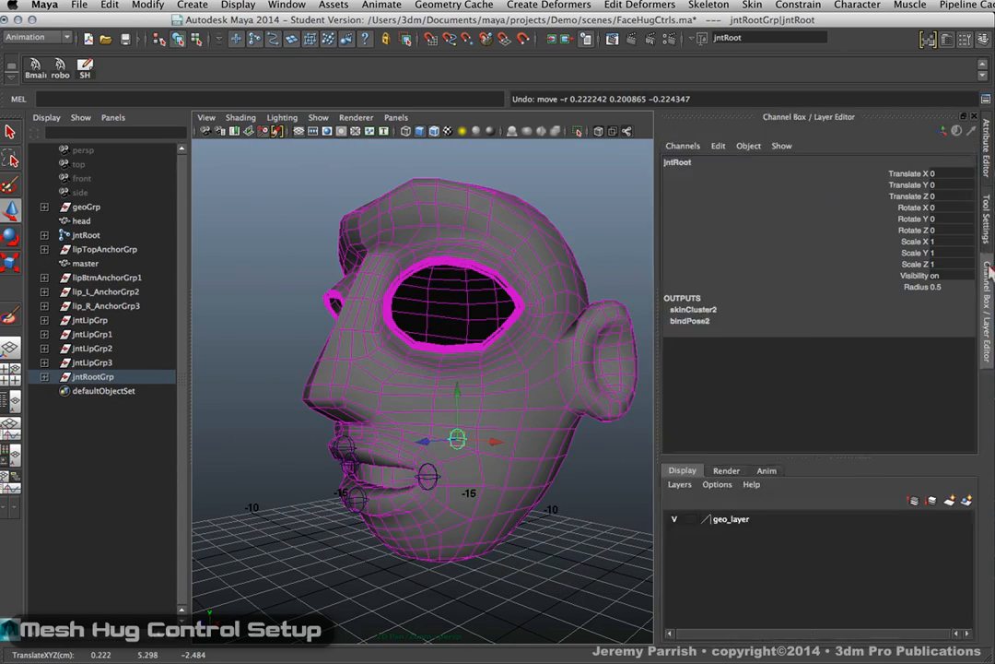
mouse_move(547, 461)
left_mouse_down()
mouse_move(949, 338)
mouse_move(418, 364)
mouse_move(548, 444)
left_mouse_up()
key("ctrl+z")
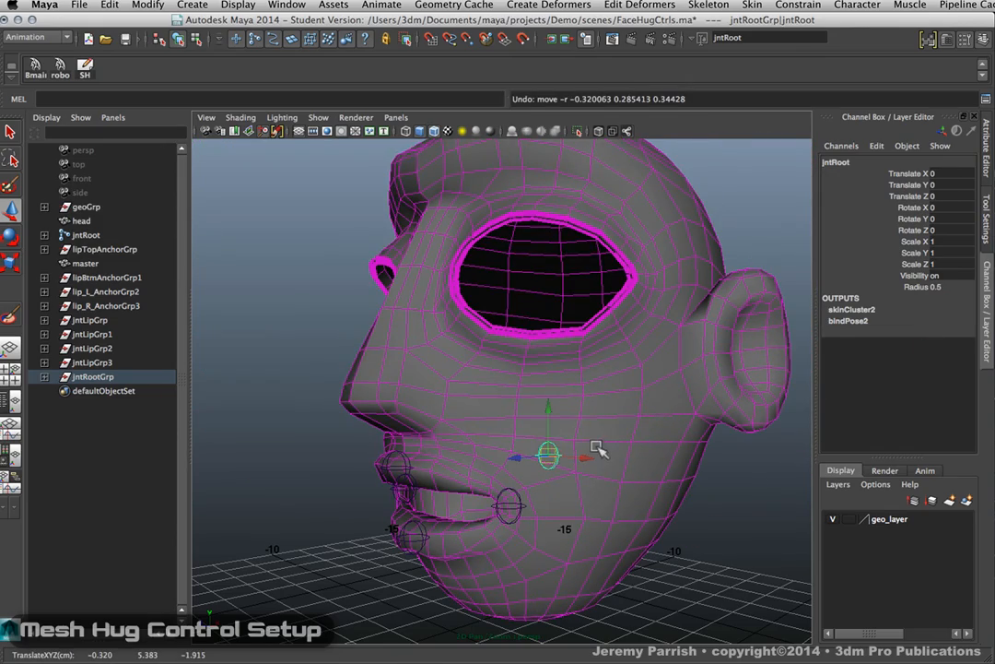
Select the master head mesh and open its component and skin-weight painting options over the upper lip.
left_click(718, 539)
left_click_drag(717, 540, 593, 468, "alt")
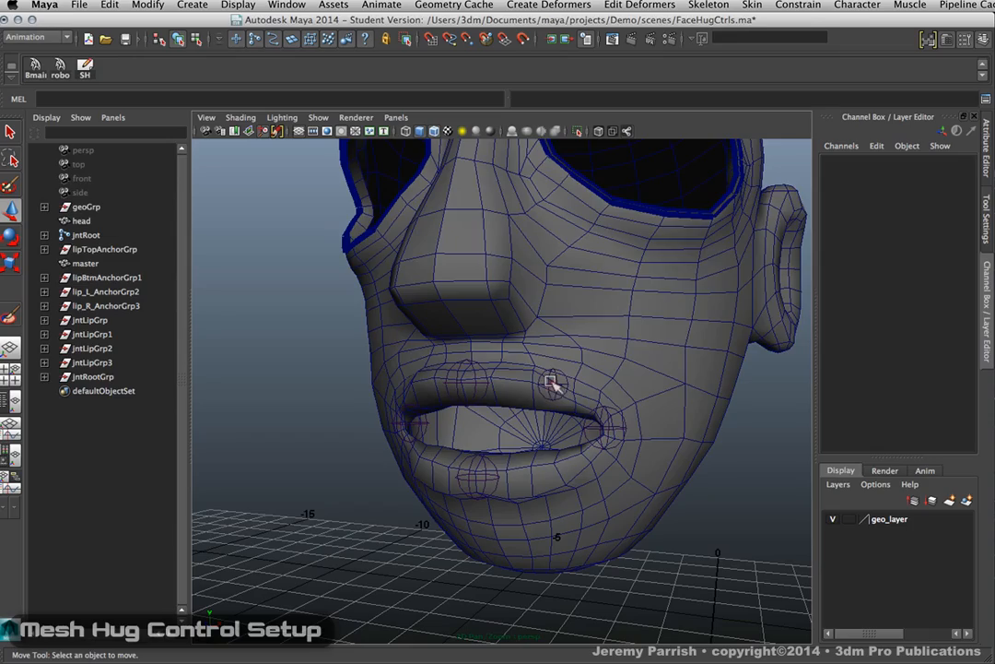
left_click(550, 381)
left_click(356, 439)
left_click(464, 389)
mouse_move(516, 427)
left_mouse_down("alt")
mouse_move(573, 450)
mouse_move(550, 500)
mouse_move(480, 486)
mouse_move(479, 454)
mouse_move(527, 422)
left_mouse_up("alt")
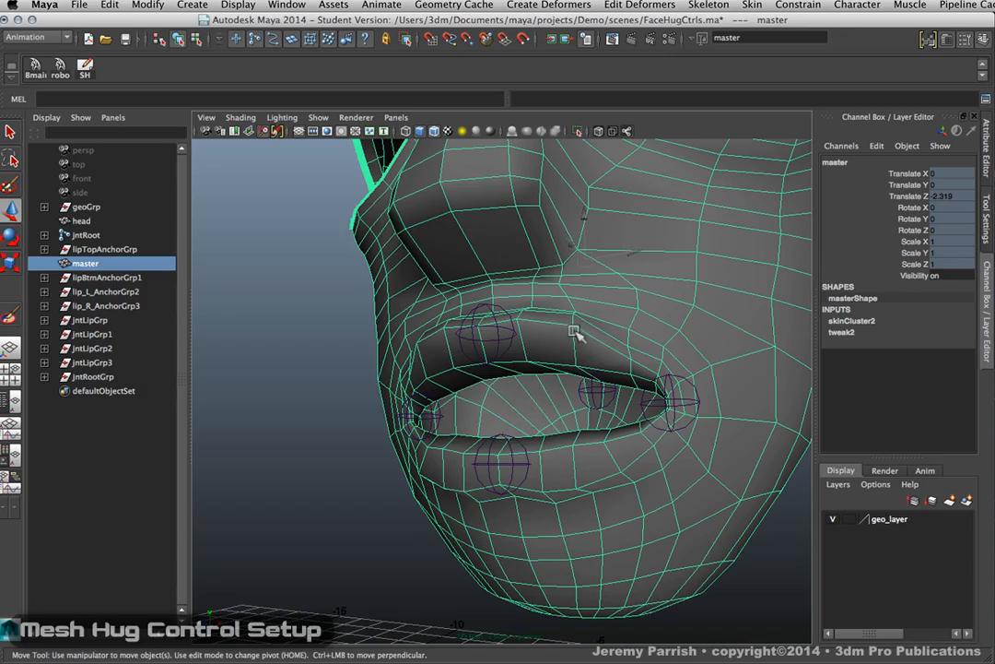
left_click_drag(582, 320, 582, 386, "alt")
left_click_drag(623, 460, 605, 424, "alt")
left_click_drag(547, 379, 529, 406, "alt")
right_click(532, 394)
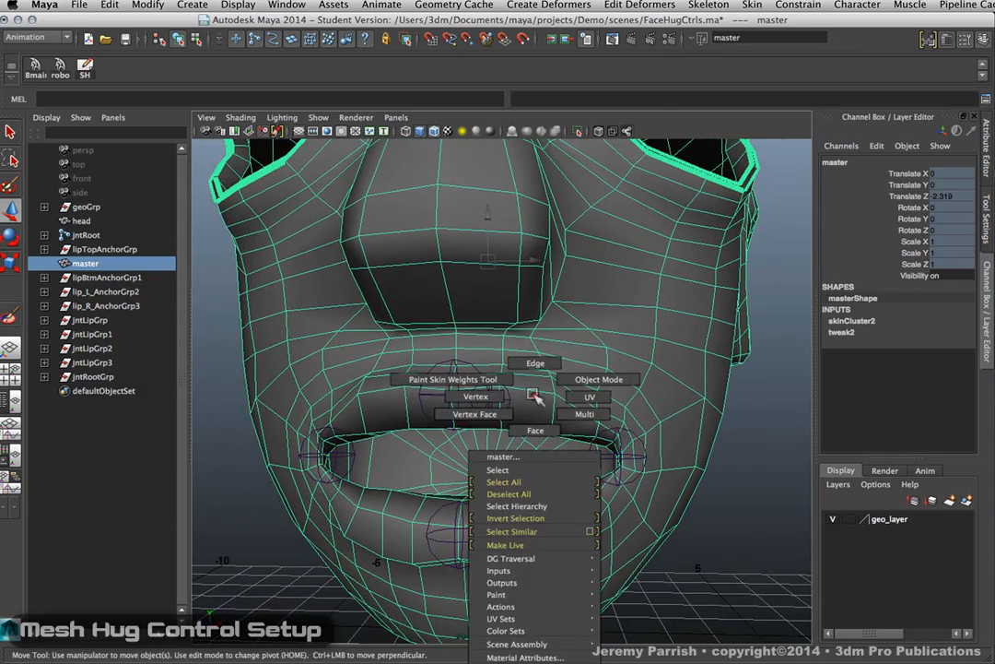
Start the Paint Skin Weights Tool on the master mesh and choose jntLipTop as the influence.
left_click(498, 379)
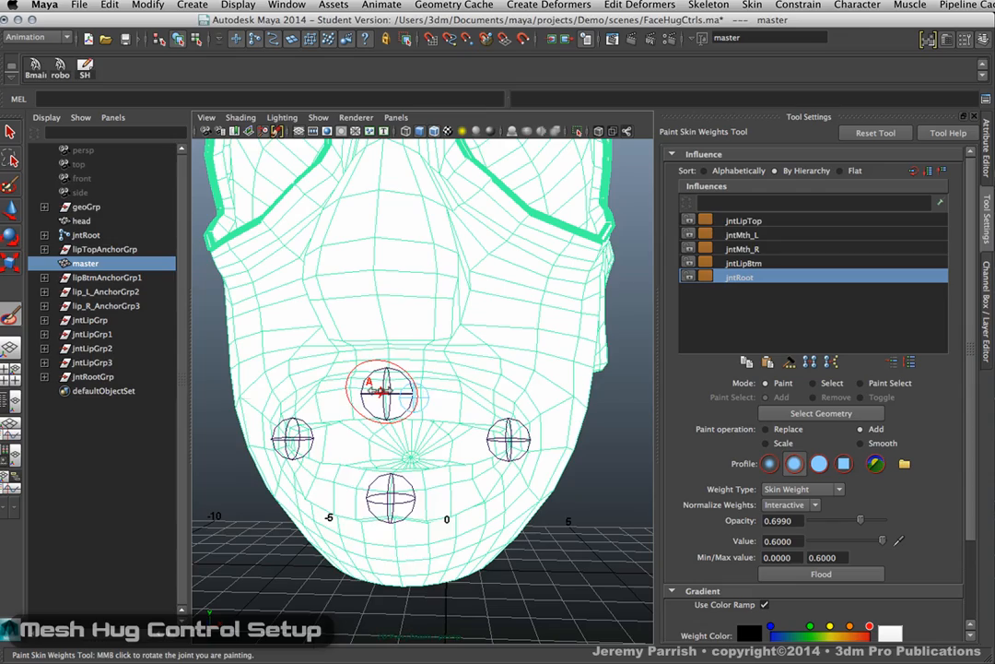
right_click(382, 391)
left_click(386, 315)
Paint jntLipTop skin weight in Add mode onto the centre of the upper lip.
mouse_move(382, 334)
left_mouse_down("alt")
mouse_move(351, 362)
mouse_move(375, 353)
left_mouse_up("alt")
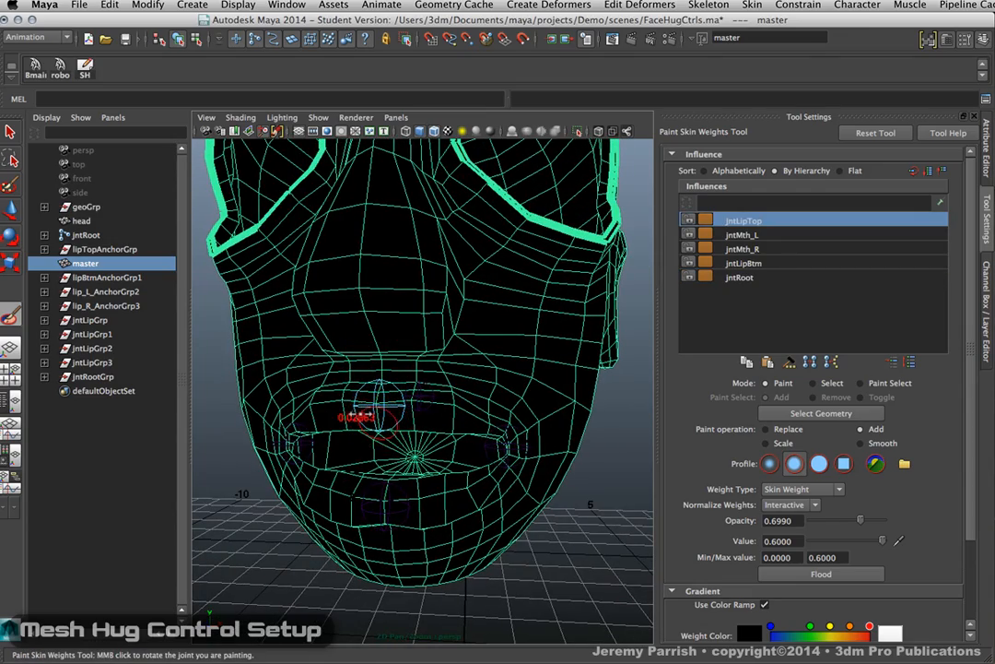
left_click_drag(394, 396, 400, 363, "alt")
middle_click_drag(400, 362, 419, 395, "alt")
right_click_drag(420, 396, 428, 427, "alt")
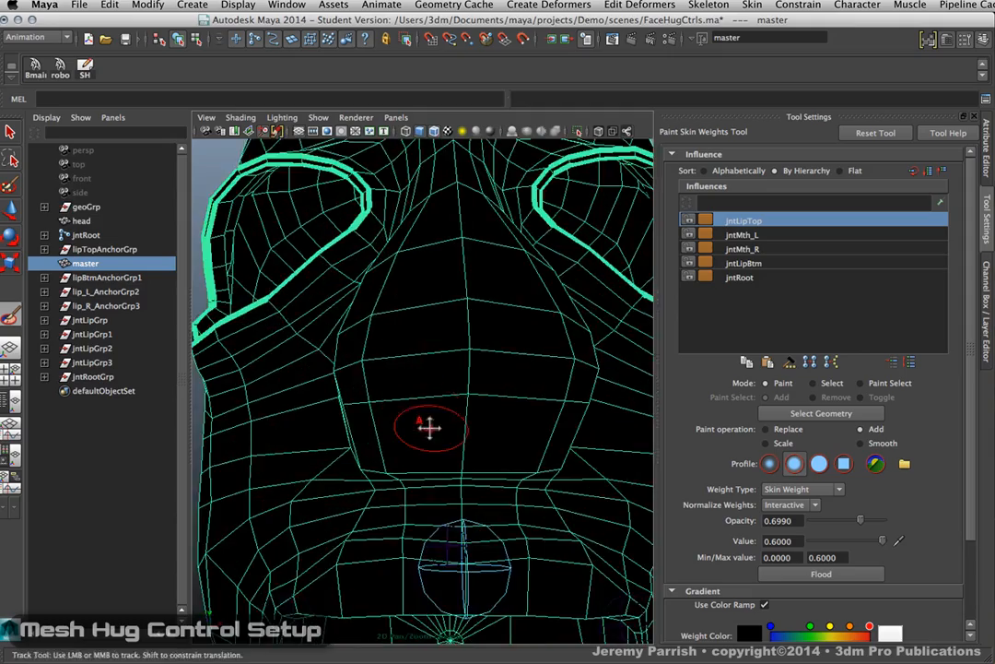
middle_click_drag(428, 426, 415, 373, "alt")
left_click_drag(414, 373, 416, 364, "alt")
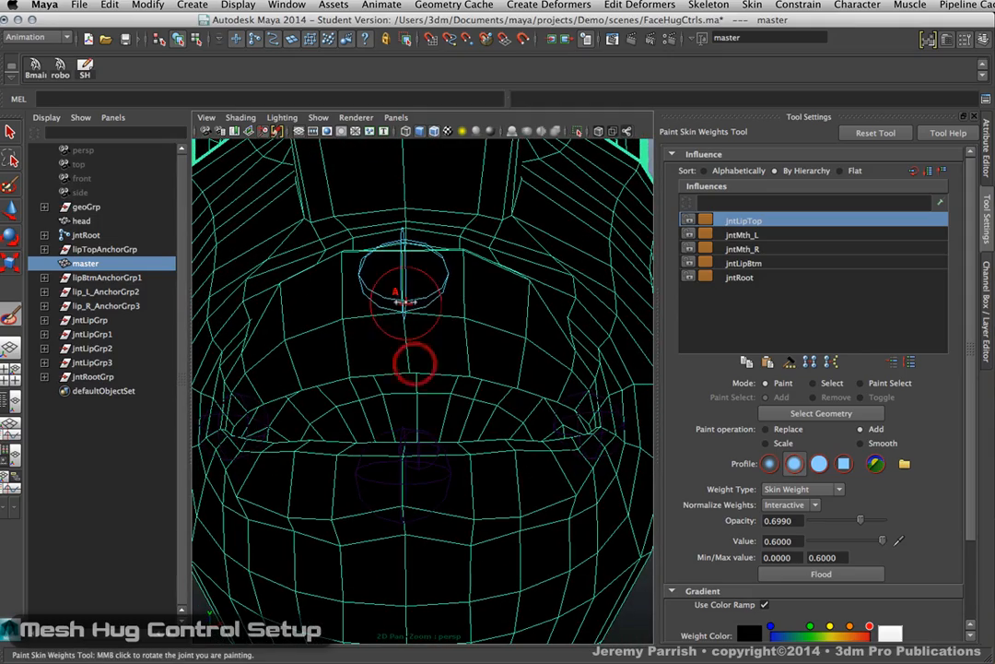
left_click(406, 314)
left_click_drag(406, 315, 406, 352, "alt")
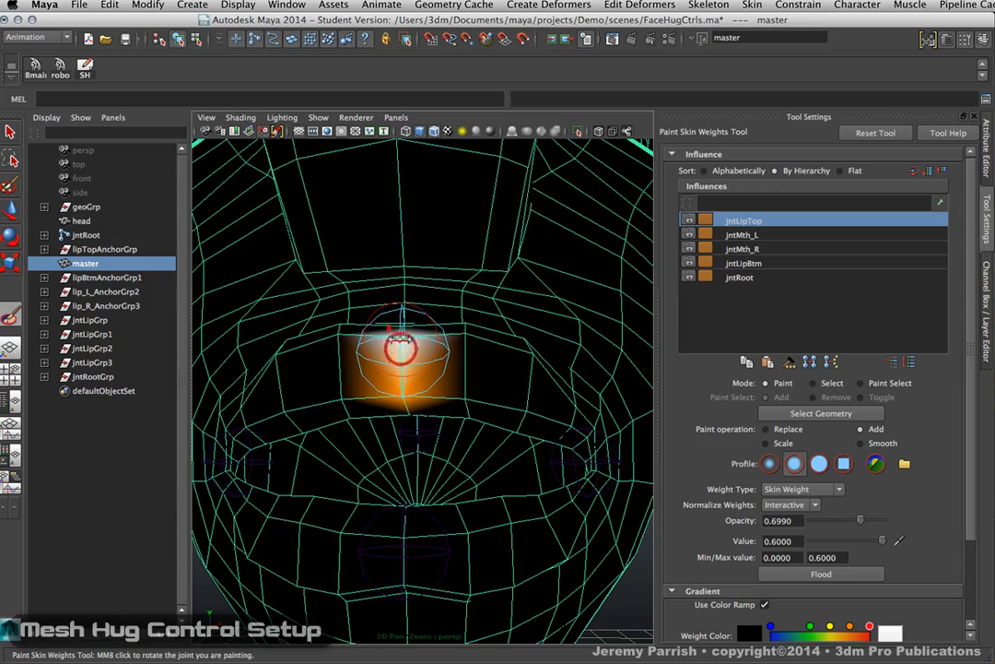
mouse_move(400, 377)
left_mouse_down("alt")
mouse_move(411, 318)
mouse_move(416, 378)
mouse_move(403, 378)
mouse_move(445, 374)
mouse_move(406, 385)
left_mouse_up("alt")
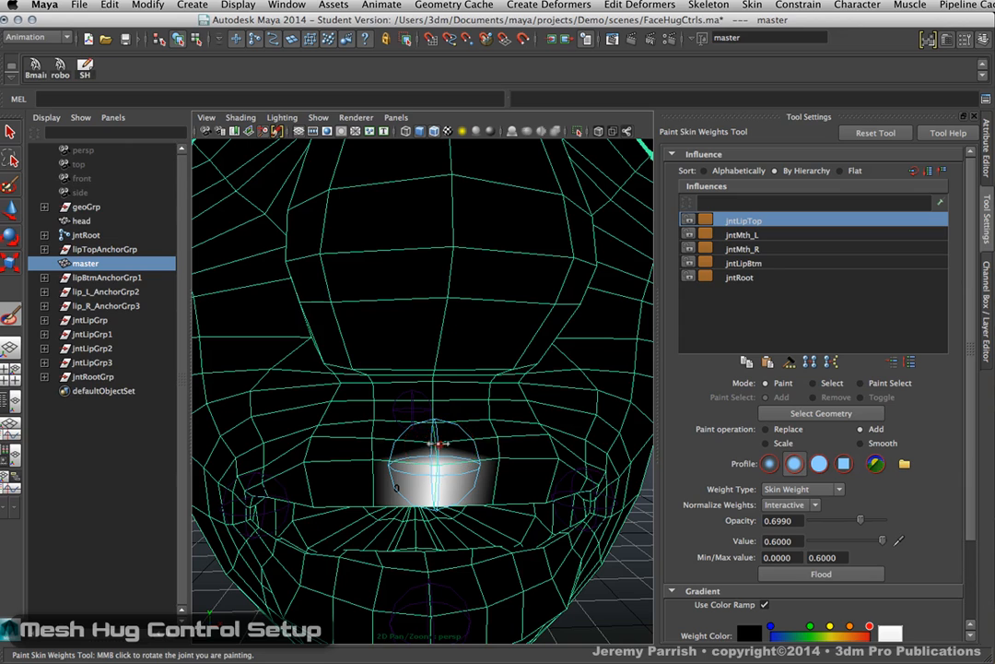
left_click(434, 445)
Extend the painted jntLipTop weight from the centre of the upper lip outward along both sides.
mouse_move(404, 443)
left_mouse_down()
mouse_move(383, 461)
mouse_move(383, 486)
mouse_move(371, 438)
left_mouse_up()
mouse_move(349, 340)
left_mouse_down()
mouse_move(335, 357)
mouse_move(342, 378)
mouse_move(387, 378)
mouse_move(400, 356)
mouse_move(441, 348)
mouse_move(487, 369)
left_mouse_up()
left_click(391, 369)
left_click(451, 368)
left_click(407, 497)
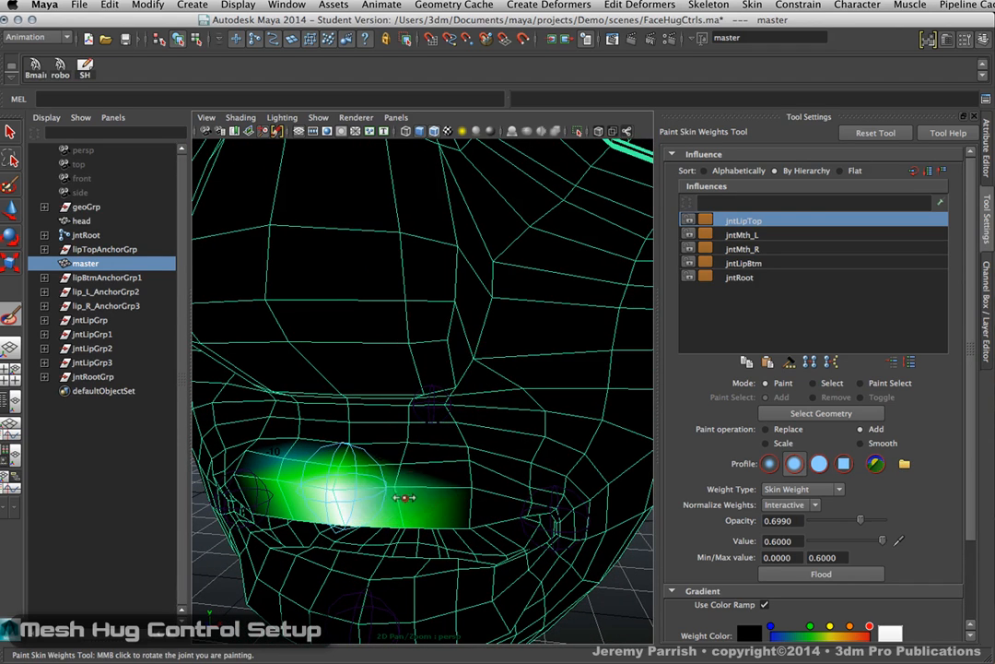
left_click(402, 477)
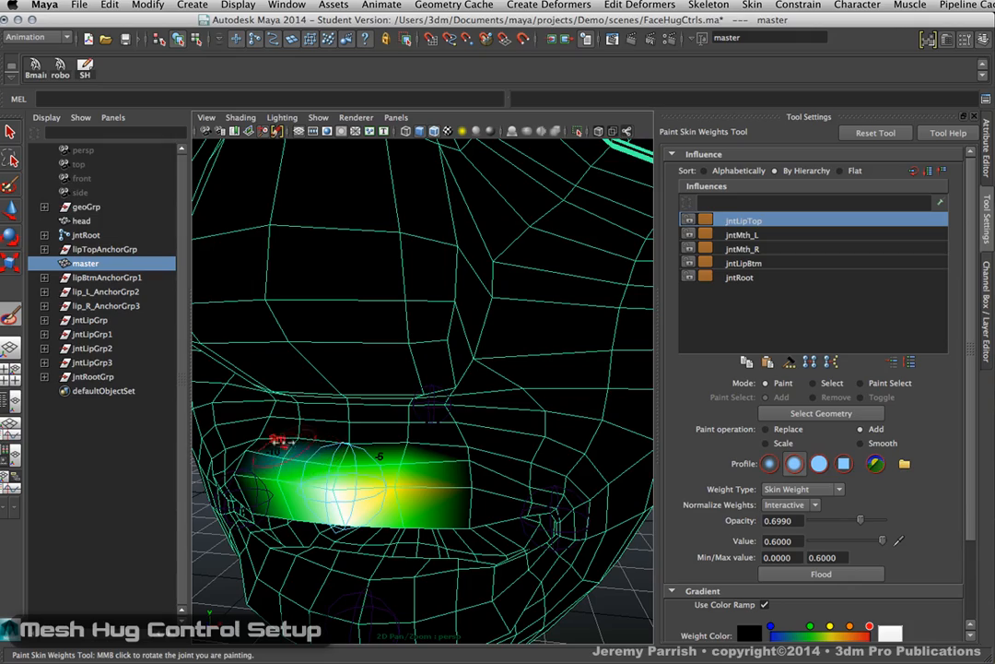
Smooth the jntLipTop weights across the upper lip and into the area directly above it.
mouse_move(281, 441)
left_mouse_down("shift")
mouse_move(419, 452)
mouse_move(469, 476)
mouse_move(463, 508)
left_mouse_up("shift")
mouse_move(402, 439)
left_mouse_down("alt")
mouse_move(428, 447)
mouse_move(460, 333)
mouse_move(532, 400)
mouse_move(463, 319)
mouse_move(482, 248)
mouse_move(475, 295)
left_mouse_up("alt")
mouse_move(482, 422)
left_mouse_down("shift")
mouse_move(510, 411)
mouse_move(474, 411)
left_mouse_up("shift")
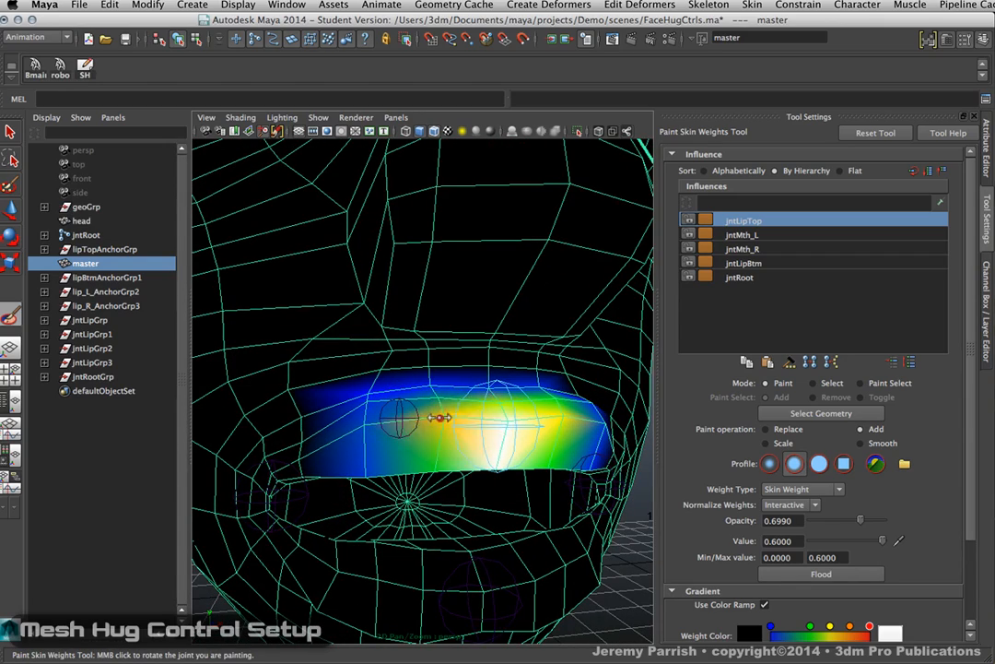
mouse_move(395, 396)
left_mouse_down()
mouse_move(355, 400)
mouse_move(363, 474)
left_mouse_up()
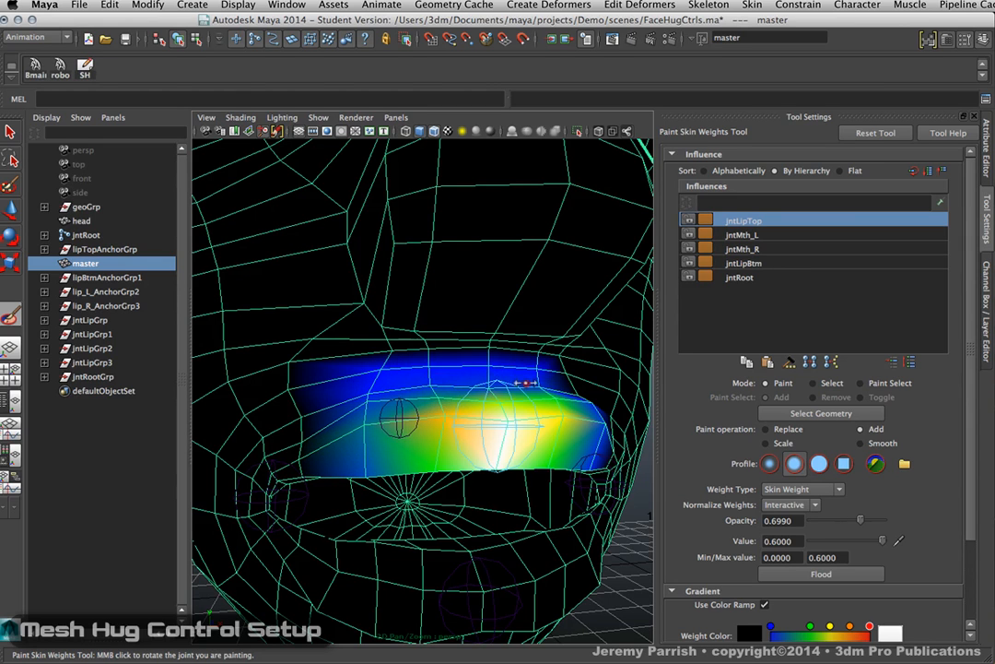
Smooth the jntLipTop weights outward from the upper lip into the cheek and around the side of the nose.
left_click_drag(459, 324, 477, 382, "alt")
mouse_move(329, 390)
left_mouse_down("shift")
mouse_move(367, 388)
mouse_move(376, 417)
left_mouse_up("shift")
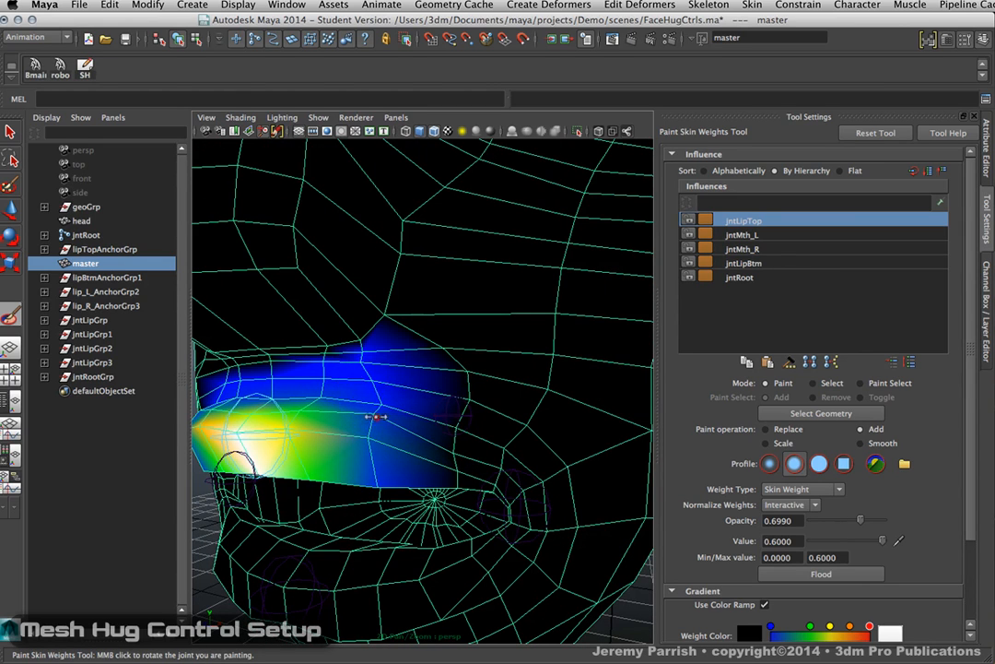
mouse_move(400, 459)
left_mouse_down("alt")
mouse_move(408, 442)
mouse_move(447, 440)
left_mouse_up("alt")
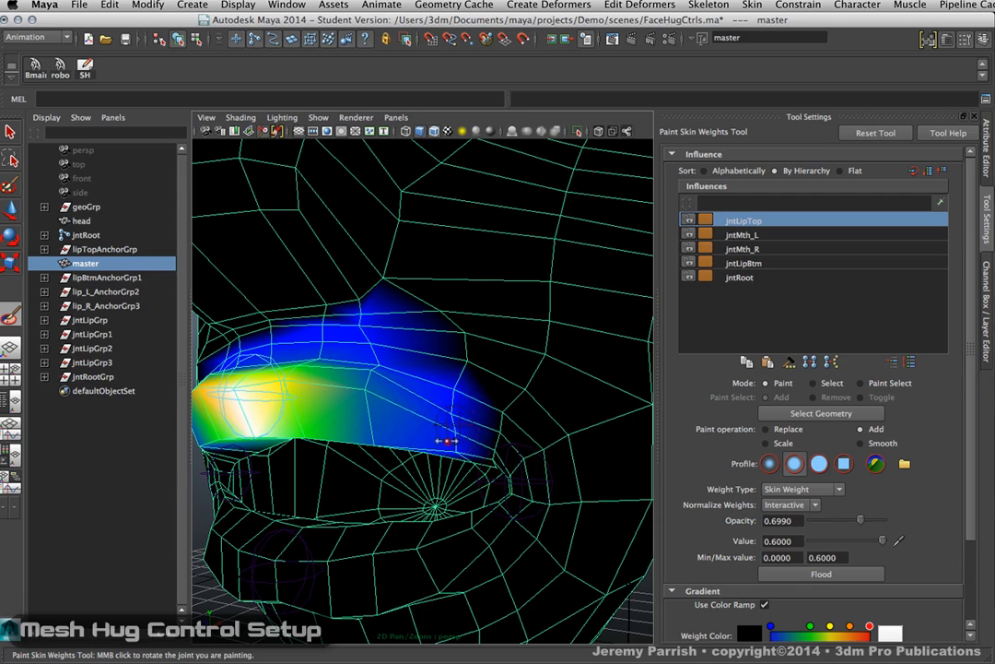
mouse_move(404, 409)
left_mouse_down("shift")
mouse_move(487, 414)
mouse_move(452, 351)
mouse_move(384, 363)
mouse_move(428, 334)
mouse_move(267, 277)
mouse_move(321, 289)
mouse_move(327, 301)
mouse_move(274, 318)
left_mouse_up("shift")
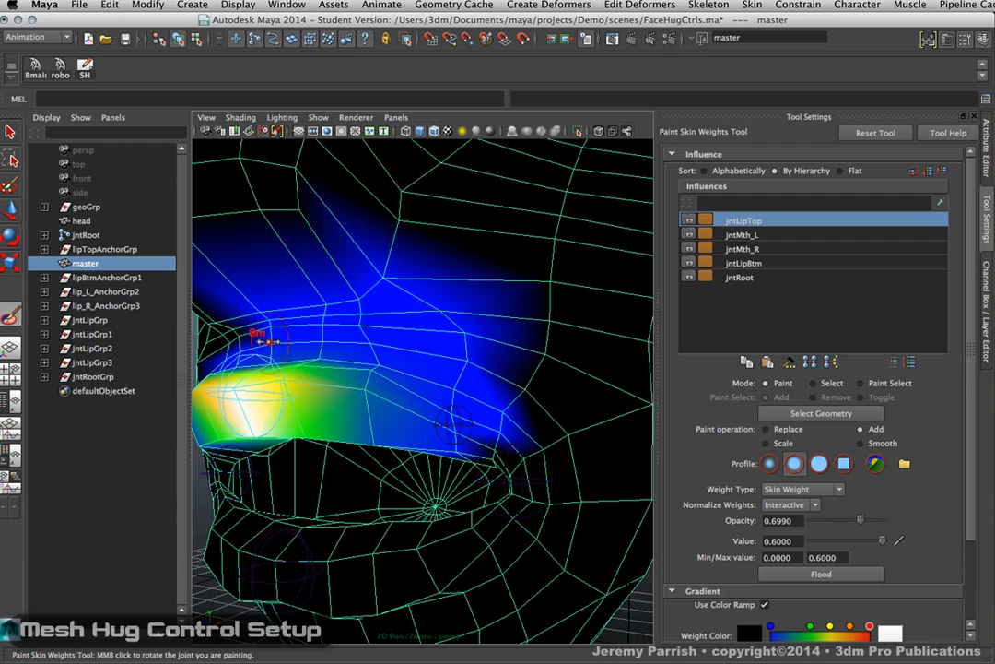
mouse_move(399, 229)
left_mouse_down("shift")
mouse_move(373, 267)
mouse_move(484, 311)
mouse_move(532, 353)
left_mouse_up("shift")
right_click_drag(528, 353, 496, 342, "alt")
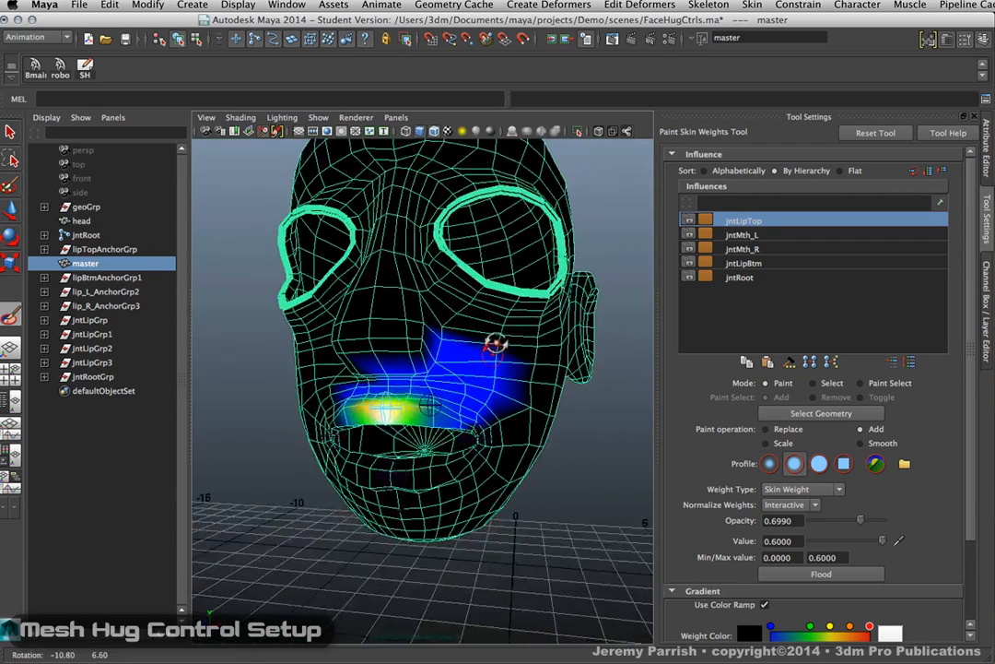
left_click_drag(496, 342, 553, 355, "alt")
right_click_drag(442, 396, 488, 407, "alt")
mouse_move(488, 407)
left_mouse_down("alt")
mouse_move(476, 399)
mouse_move(444, 411)
mouse_move(411, 400)
left_mouse_up("alt")
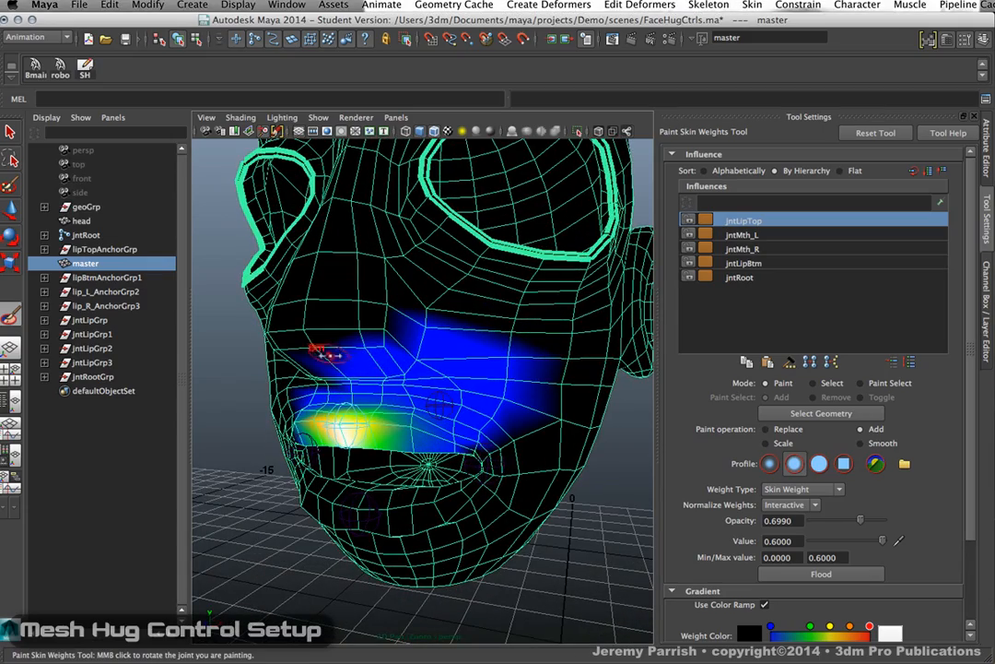
right_click_drag(440, 353, 452, 381, "alt")
left_click_drag(453, 381, 444, 377, "alt")
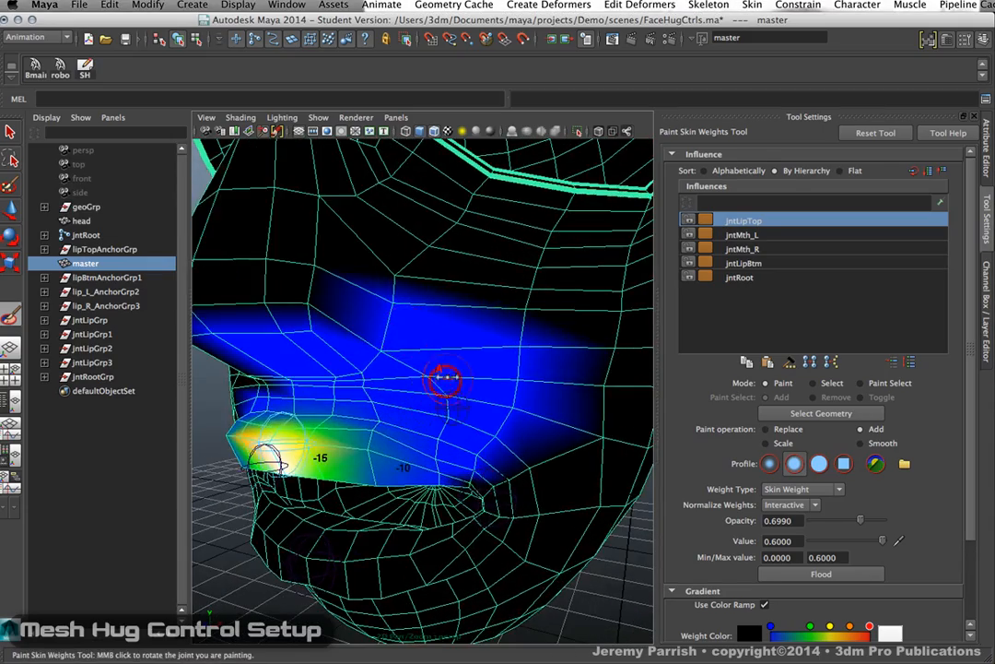
Test the upper-lip weights by moving the jntLipTop joint forward, down and up, and undo the moves.
key("w")
right_click_drag(445, 447, 389, 449, "alt")
left_click_drag(389, 449, 440, 433, "alt")
right_click_drag(440, 434, 440, 413, "alt")
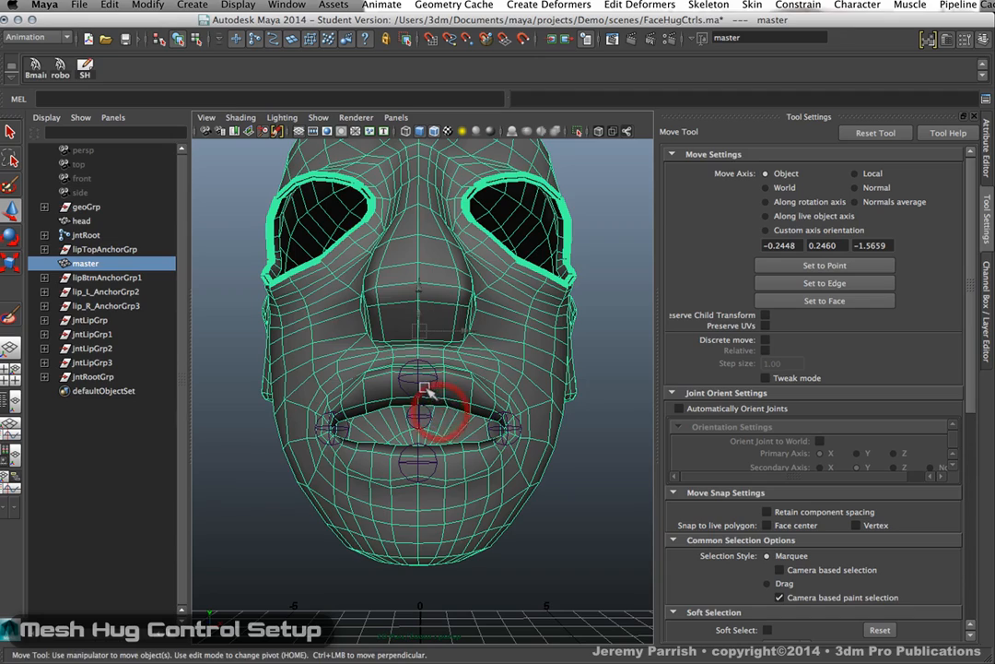
left_click(419, 389)
left_click_drag(520, 421, 564, 440, "alt")
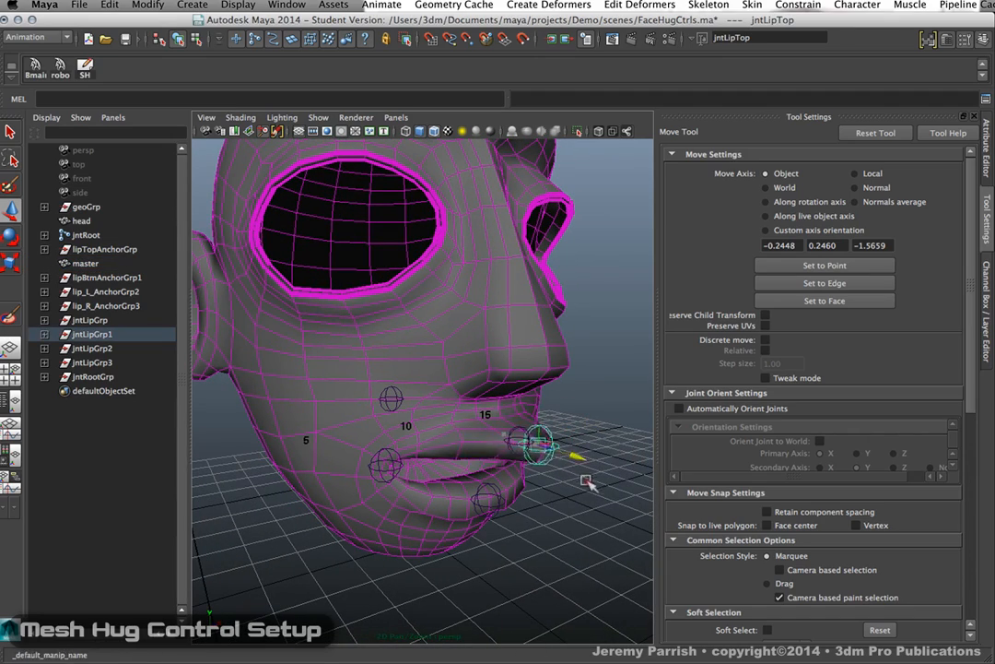
left_click_drag(535, 441, 560, 382)
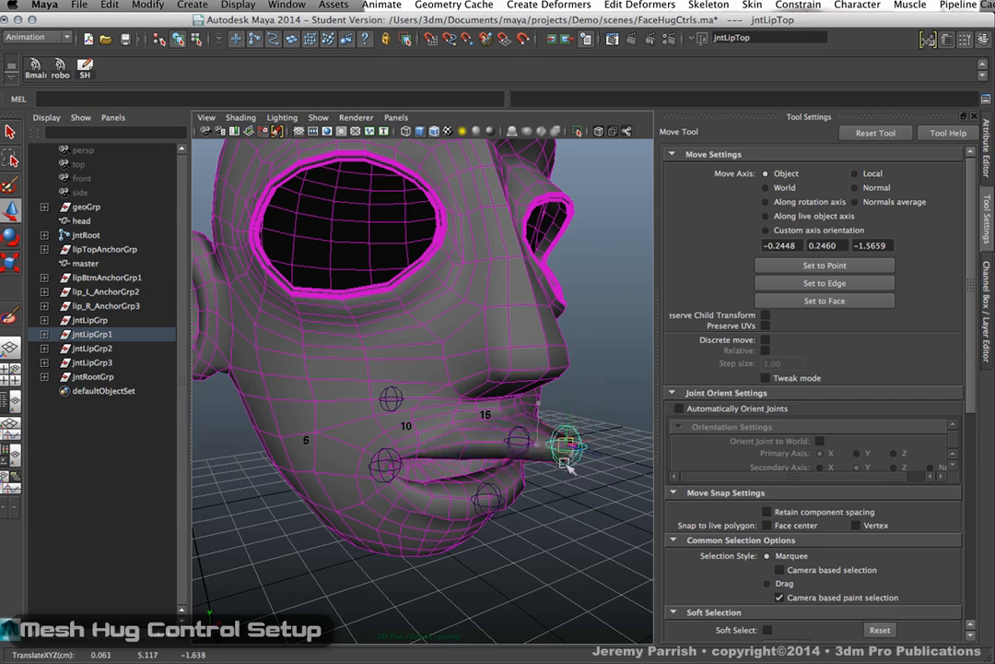
left_click_drag(543, 476, 564, 429)
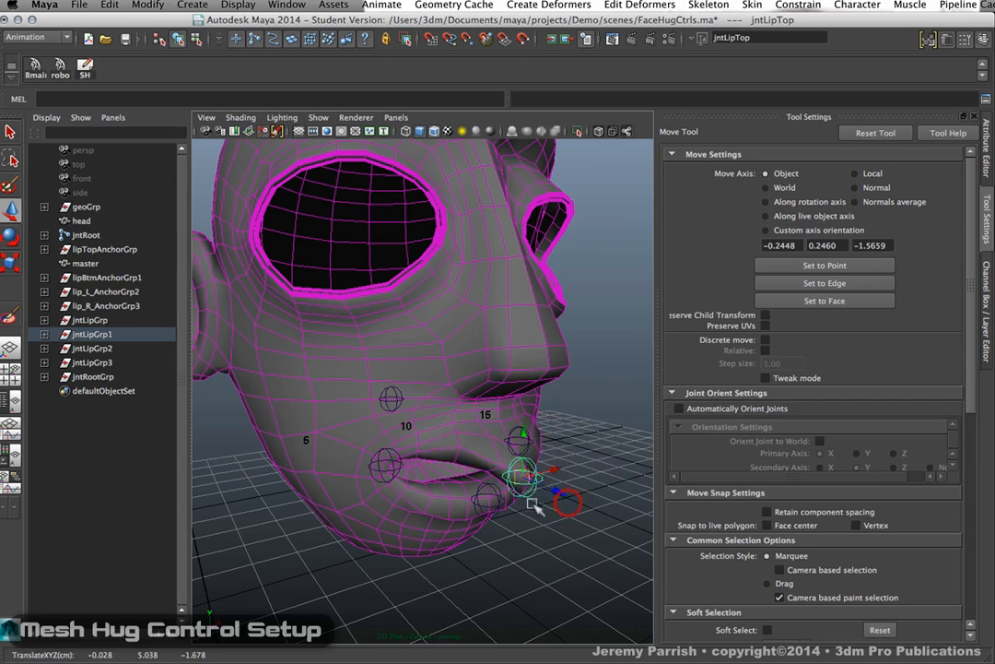
left_click_drag(534, 507, 402, 491, "alt")
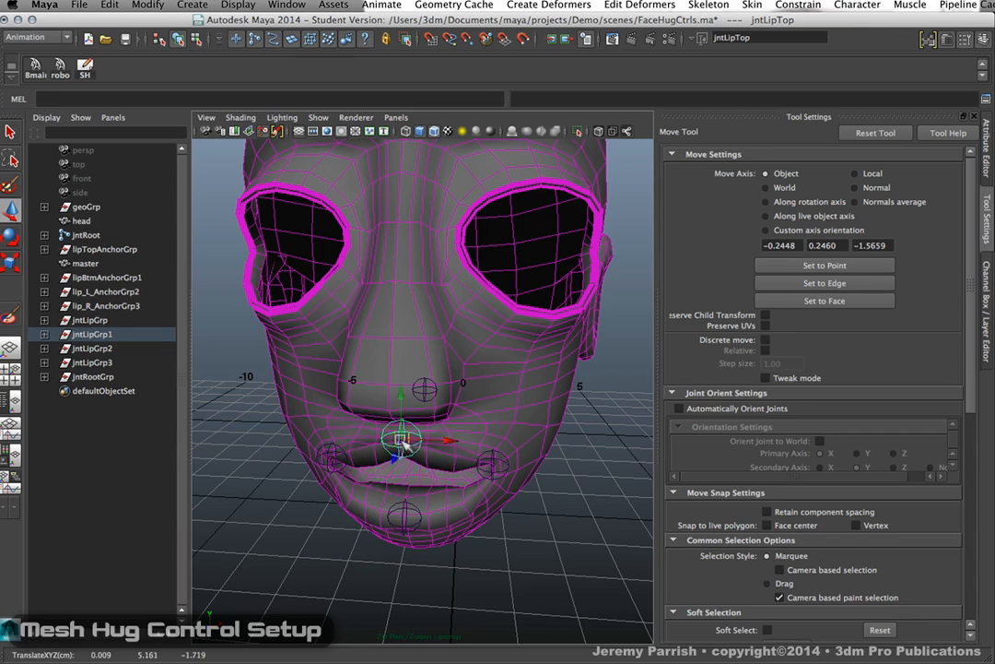
left_click_drag(406, 438, 436, 443, "alt")
key("z")
key("z")
key("z")
mouse_move(435, 443)
right_mouse_down("alt")
mouse_move(493, 524)
mouse_move(433, 452)
right_mouse_up("alt")
left_click_drag(402, 461, 437, 449, "alt")
middle_click_drag(423, 428, 443, 445, "alt")
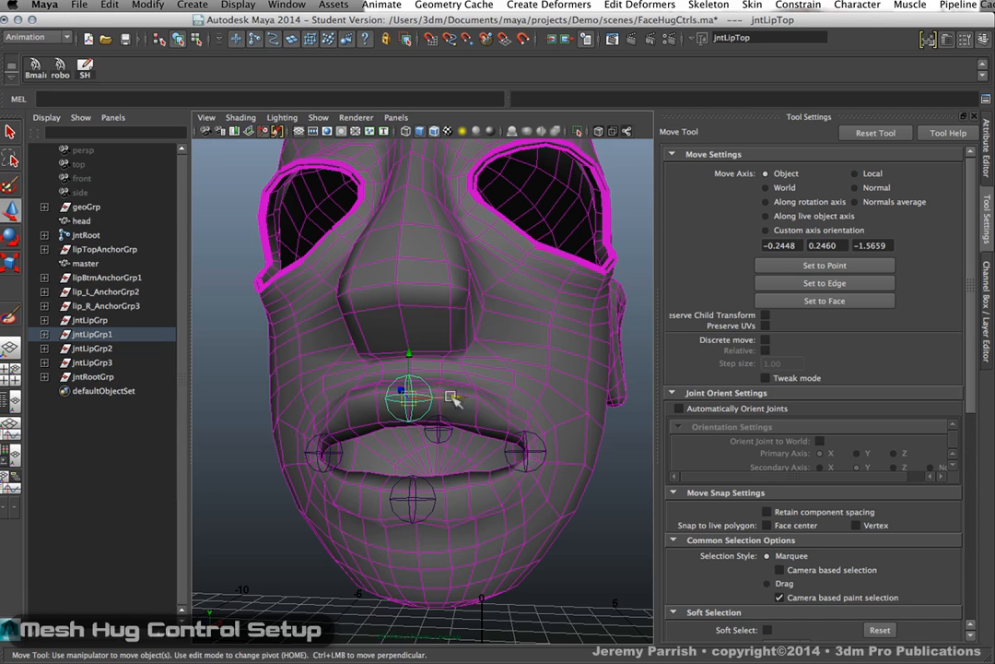
left_click_drag(377, 434, 398, 431, "alt")
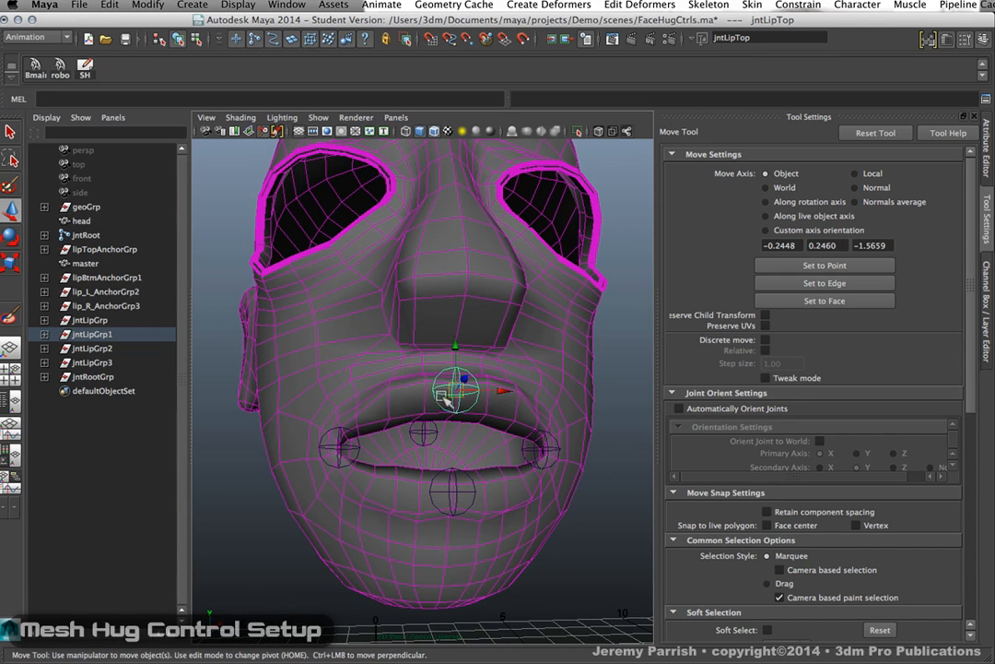
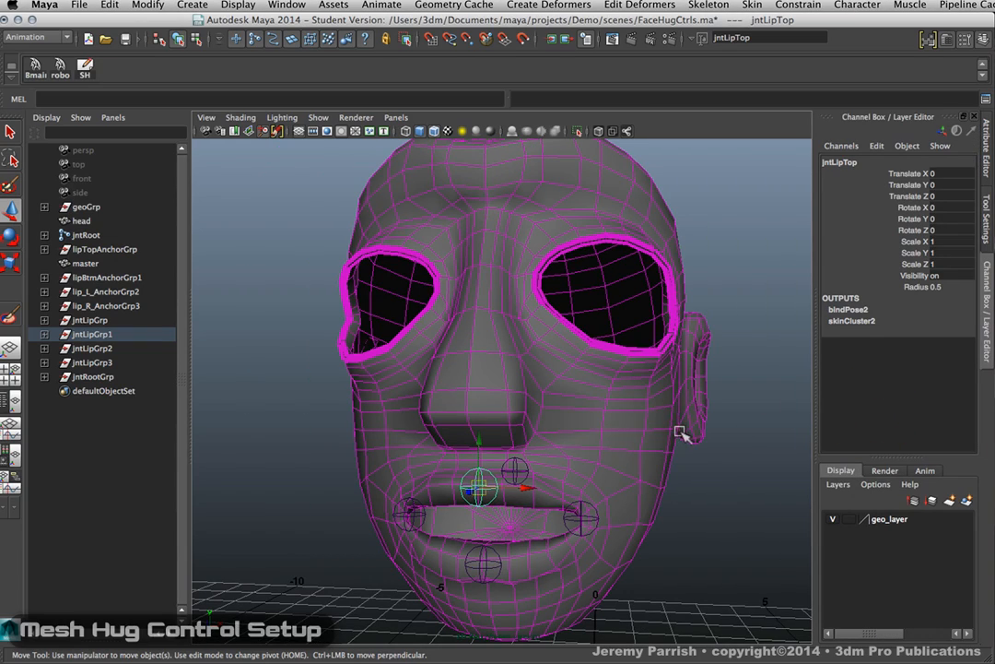
Test the lip weights by moving the jntLipTop and jntLipBtm joints in turn, undoing each move.
left_click_drag(615, 458, 650, 477, "alt")
left_click_drag(584, 445, 650, 472)
key("ctrl+z")
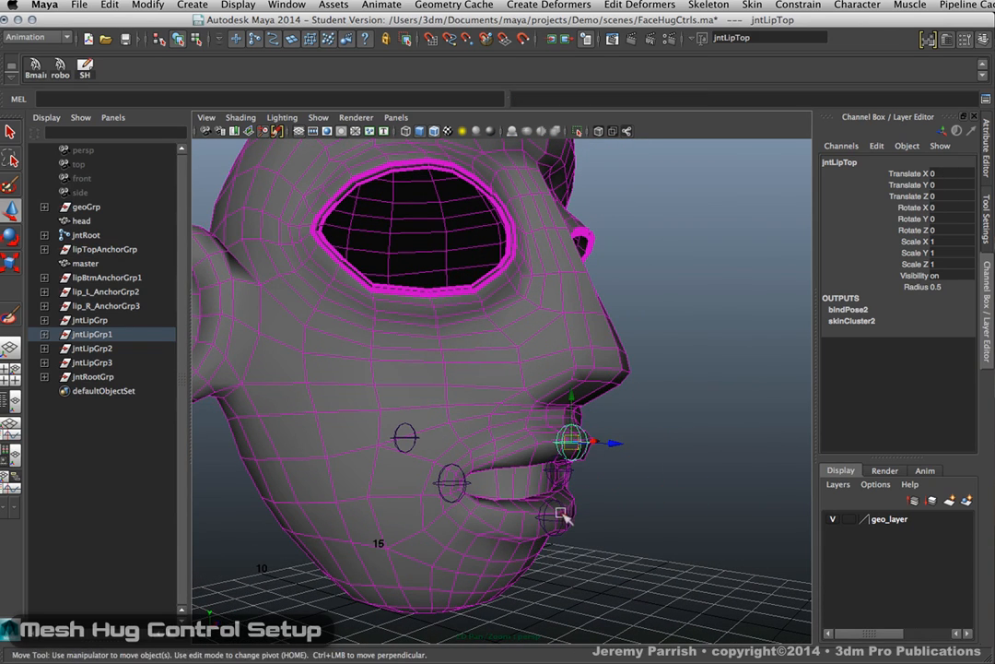
left_click(556, 514)
left_click_drag(556, 514, 608, 584)
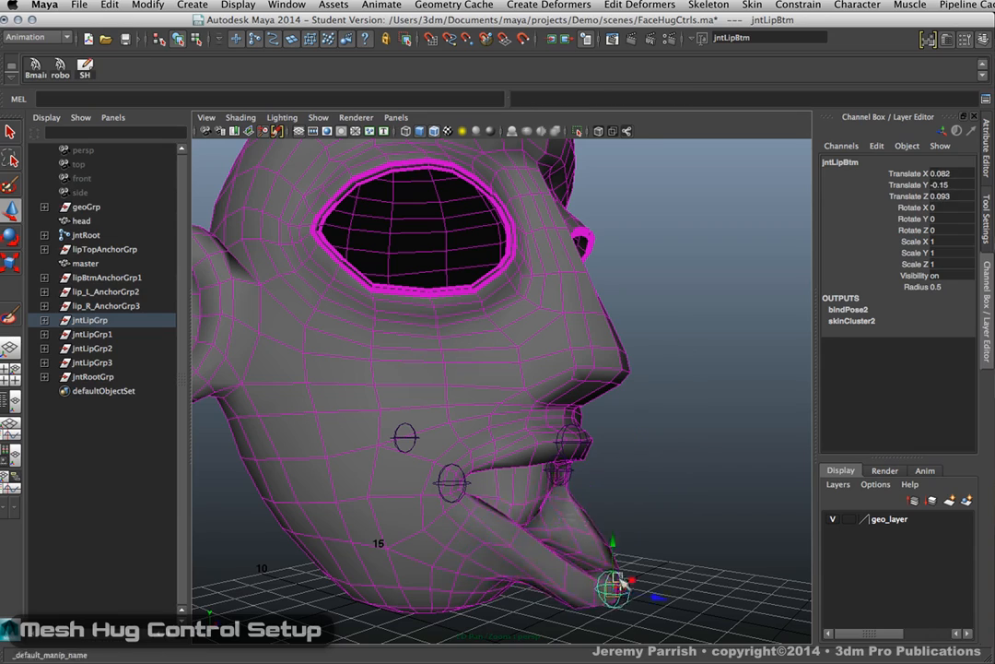
key("ctrl+z")
Test both mouth-corner joints by moving them together up and down, undoing each move.
left_click_drag(452, 480, 564, 529, "alt")
left_click(582, 474)
left_click_drag(583, 439, 587, 399)
left_click_drag(643, 542, 649, 508, "alt")
key("ctrl+z")
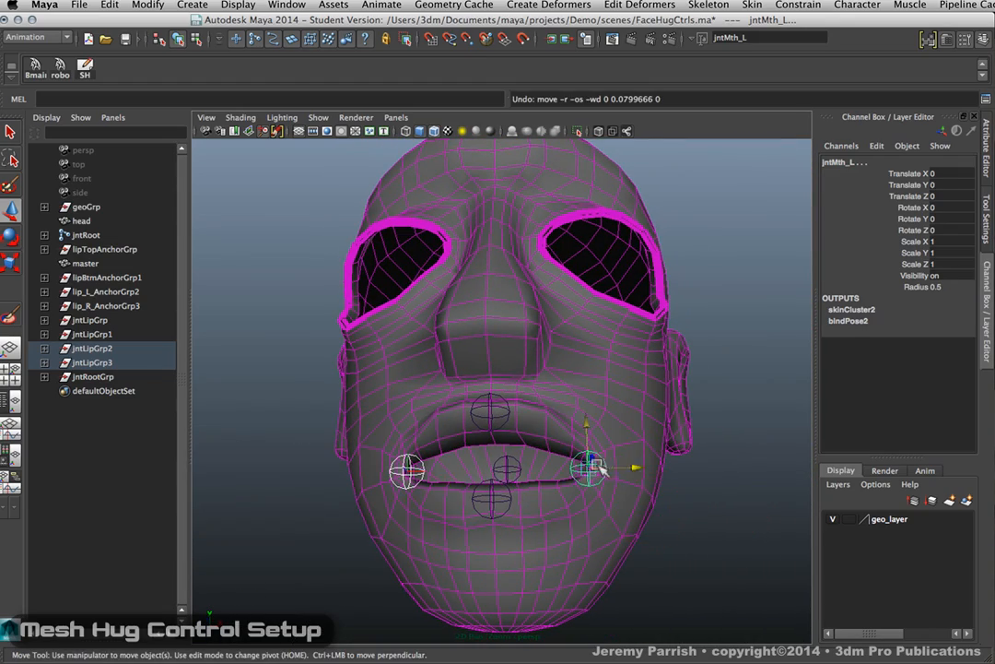
mouse_move(600, 470)
left_mouse_down()
mouse_move(624, 472)
mouse_move(624, 444)
mouse_move(555, 450)
mouse_move(595, 473)
left_mouse_up()
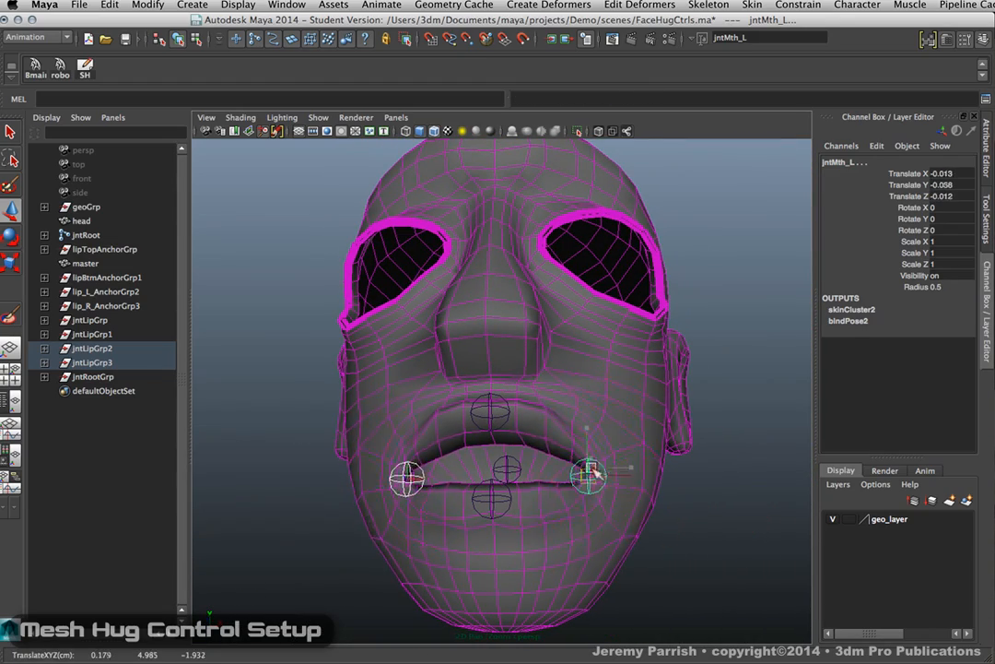
key("ctrl+z")
left_click_drag(560, 548, 544, 534, "alt")
right_click_drag(521, 445, 505, 449, "alt")
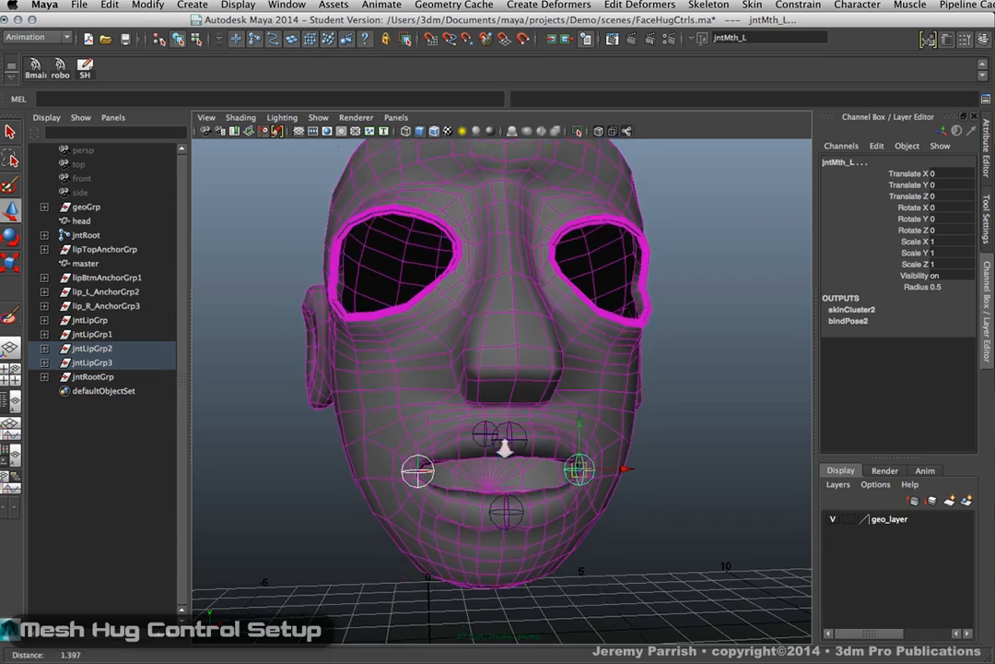
left_click_drag(505, 449, 431, 509, "alt")
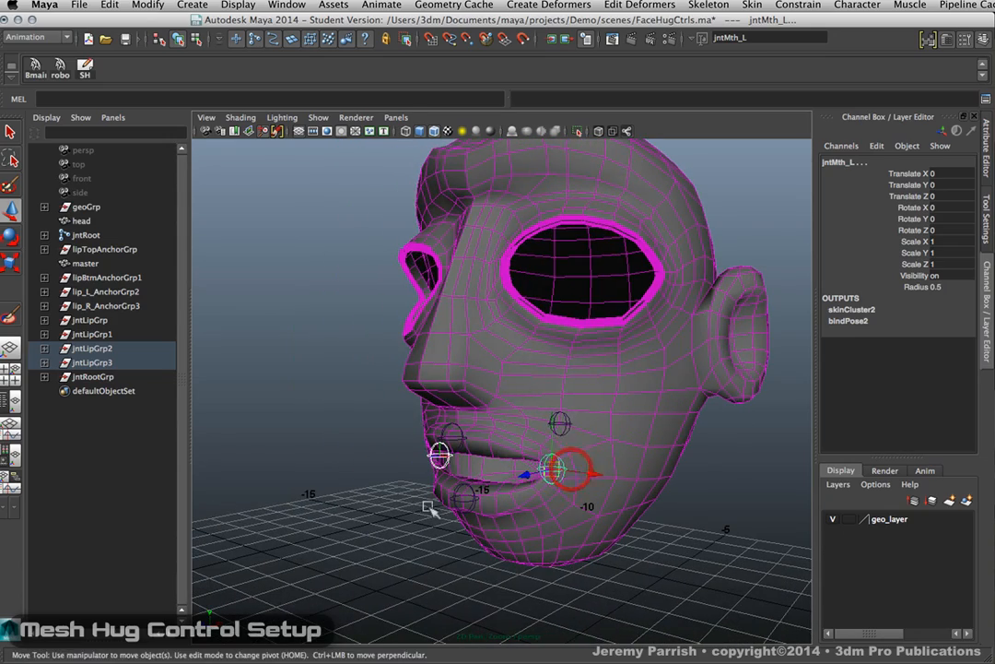
right_click_drag(557, 525, 584, 553, "alt")
left_click_drag(637, 582, 623, 580, "alt")
right_click_drag(662, 600, 568, 569, "alt")
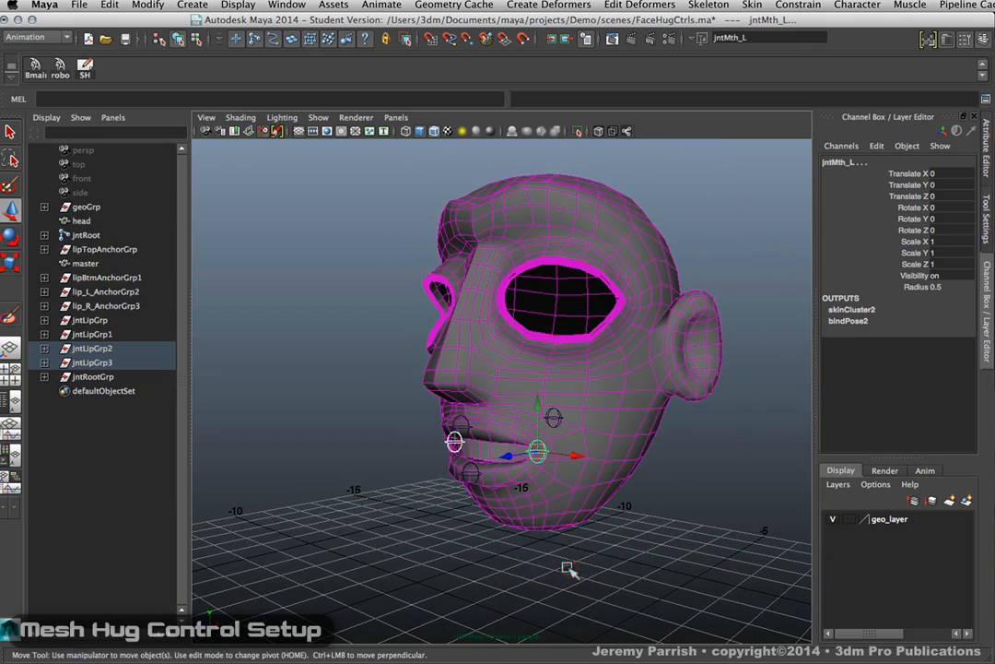
left_click_drag(632, 545, 601, 540, "alt")
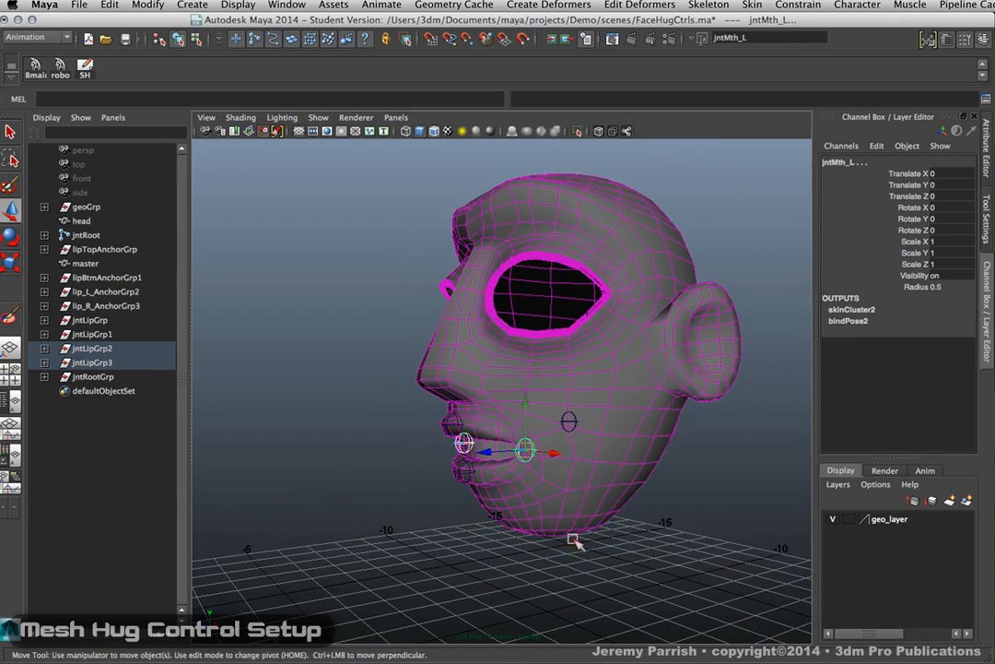
Clear the joint selection, bring the full character into view beside the master copy, and select its head mesh.
left_click(574, 540)
right_click_drag(545, 516, 525, 493, "alt")
middle_click_drag(439, 472, 562, 460, "alt")
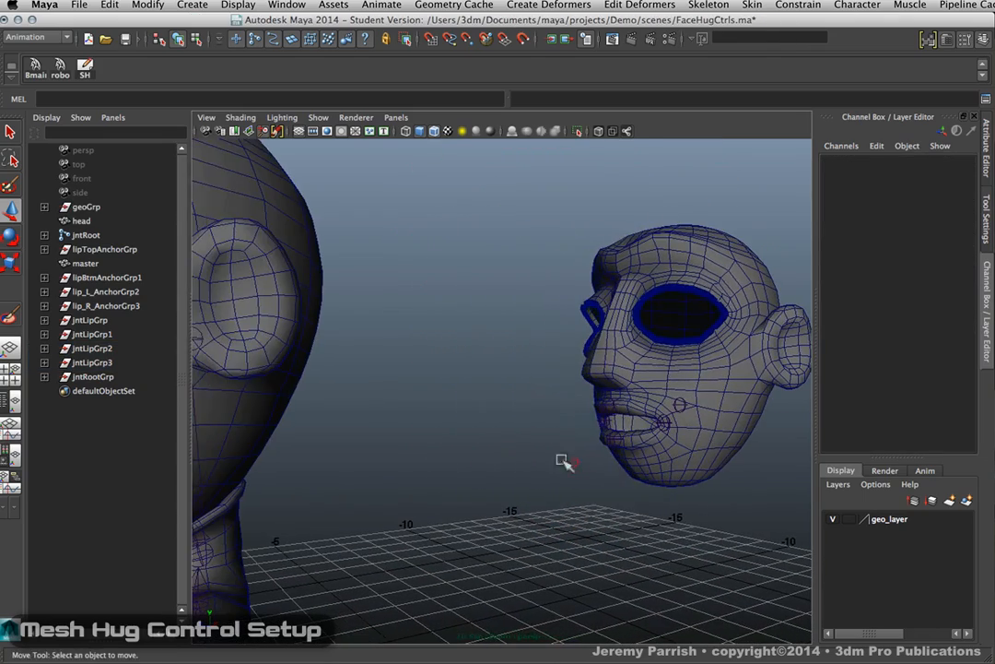
right_click_drag(448, 468, 437, 468, "alt")
middle_click_drag(436, 468, 479, 479, "alt")
left_click_drag(561, 495, 543, 460, "alt")
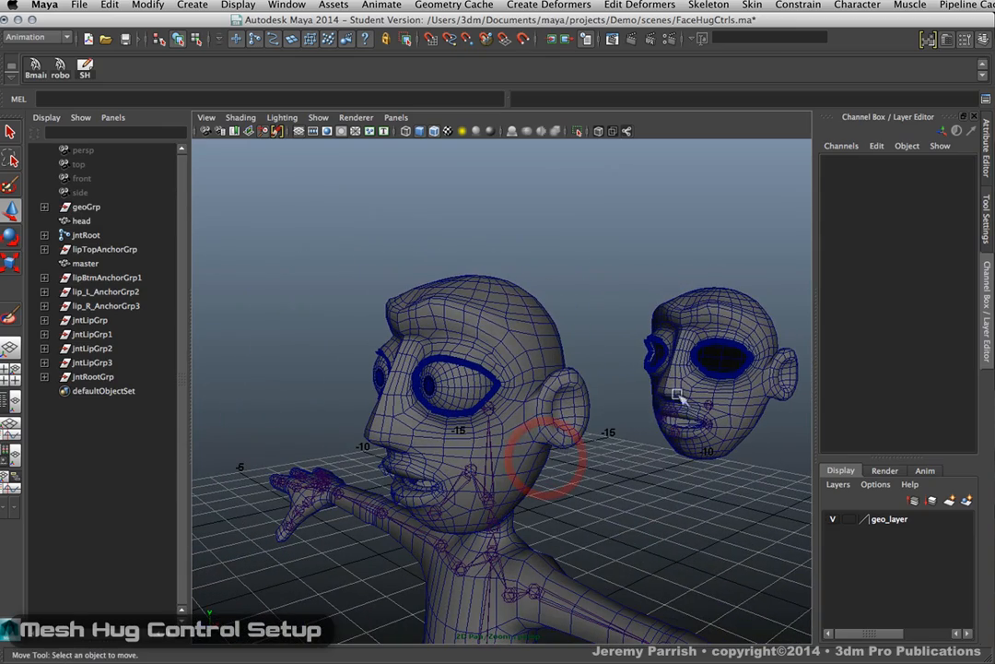
left_click(473, 379)
left_click(530, 446)
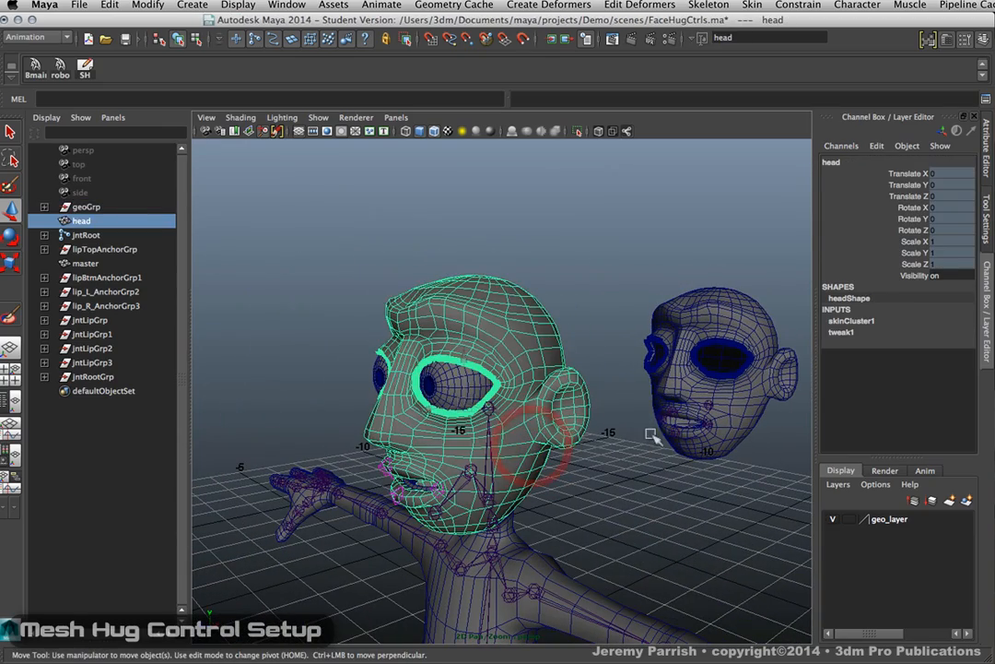
Create a blend shape named faceCtrl on the head mesh, using the master mesh as target, with local origin and front-of-chain deformation order.
left_click(727, 325)
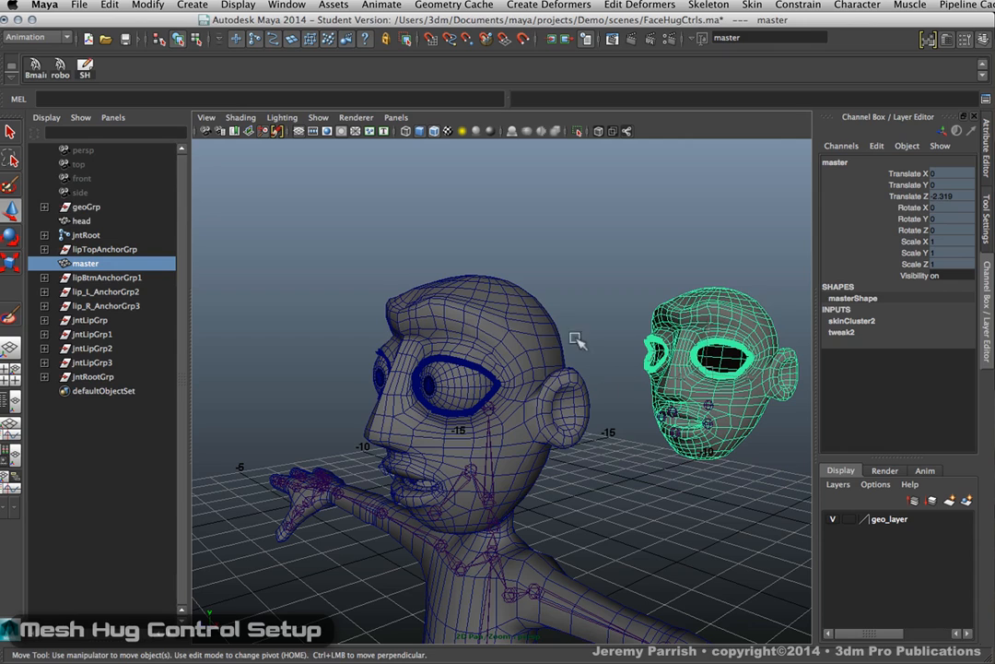
left_click(528, 332, "shift")
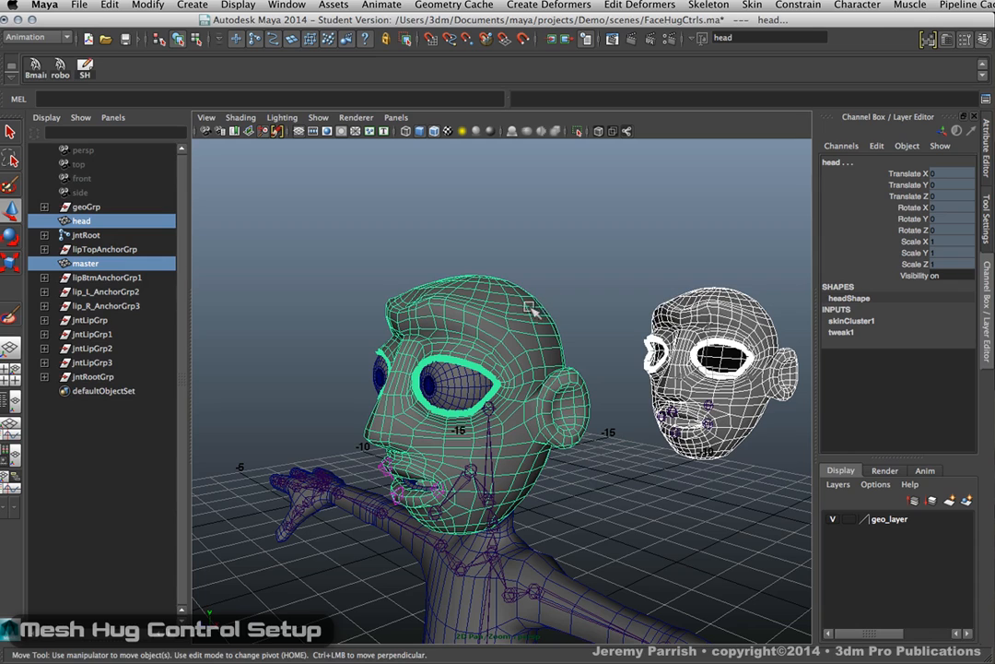
left_click(514, 8)
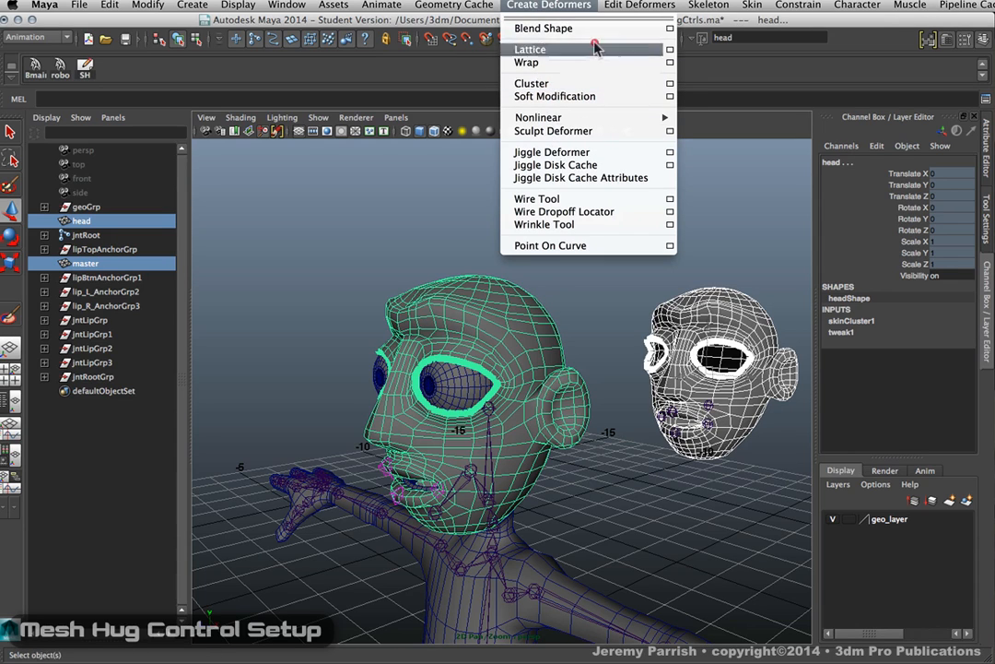
left_click(670, 29)
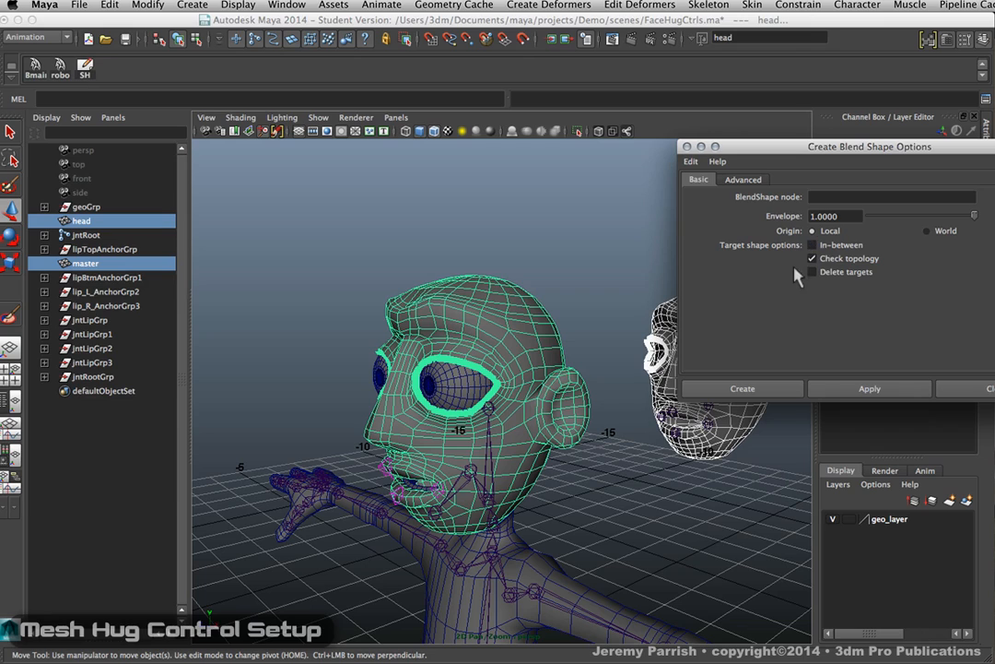
left_click(754, 179)
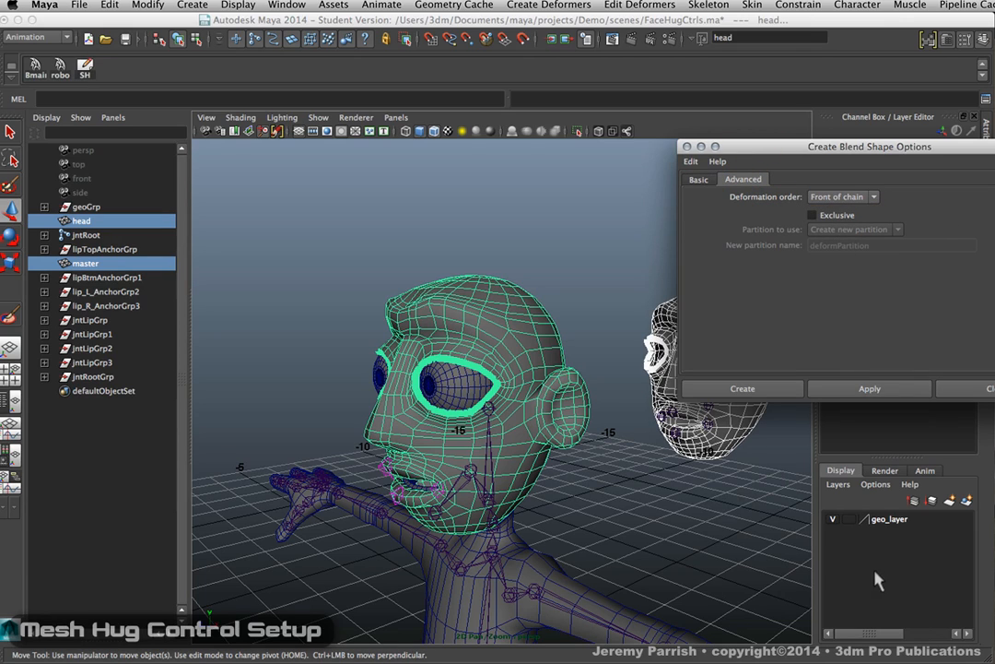
left_click(698, 180)
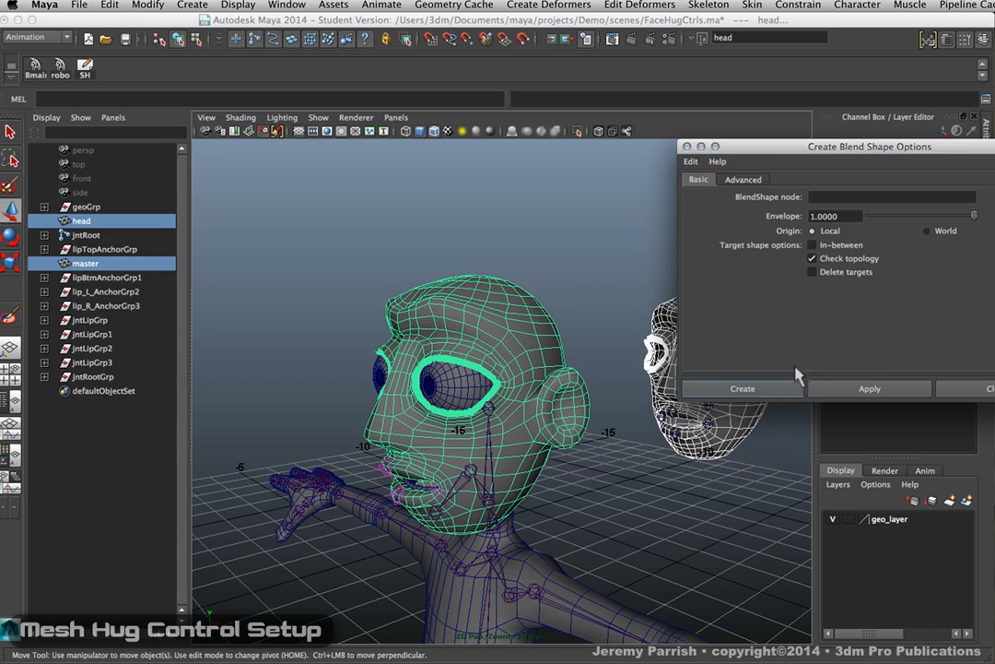
left_click(837, 196)
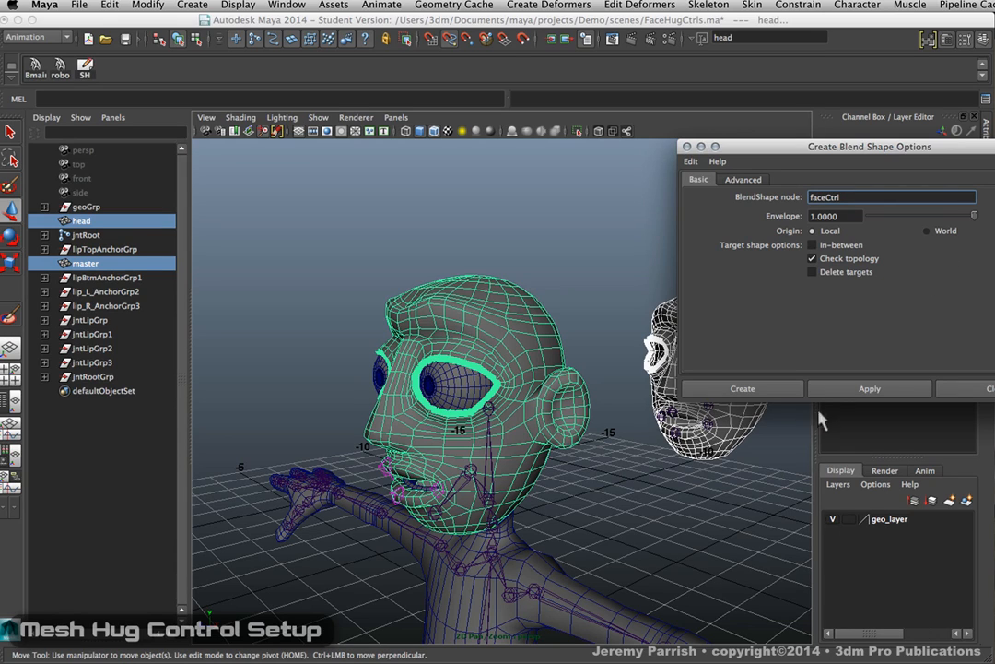
left_click(862, 388)
left_click(986, 388)
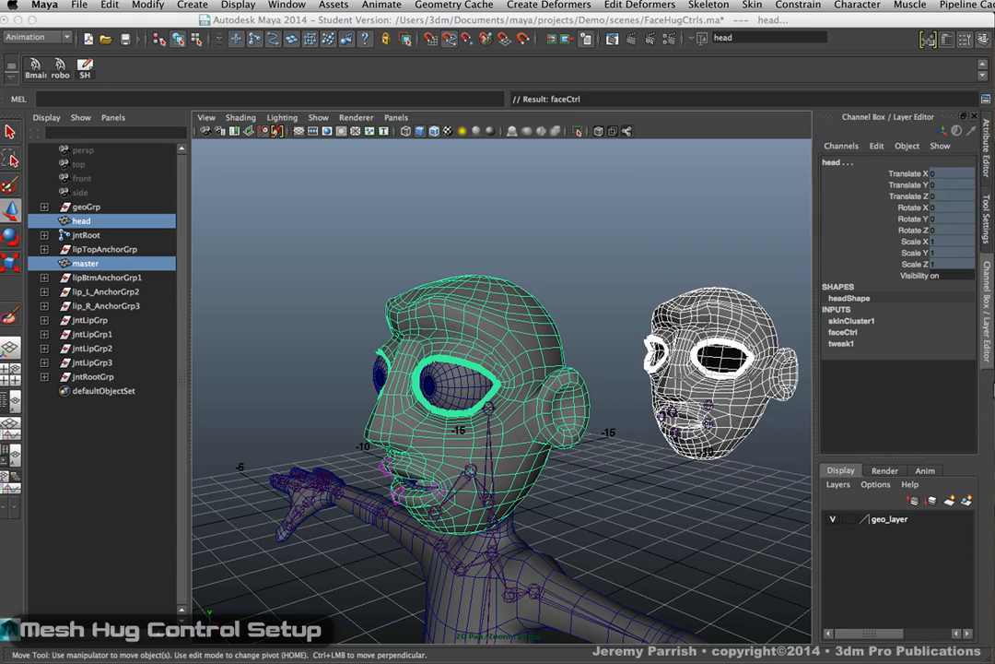
Set the master weight of the faceCtrl blend shape to 1 and clear the selection.
left_click(842, 332)
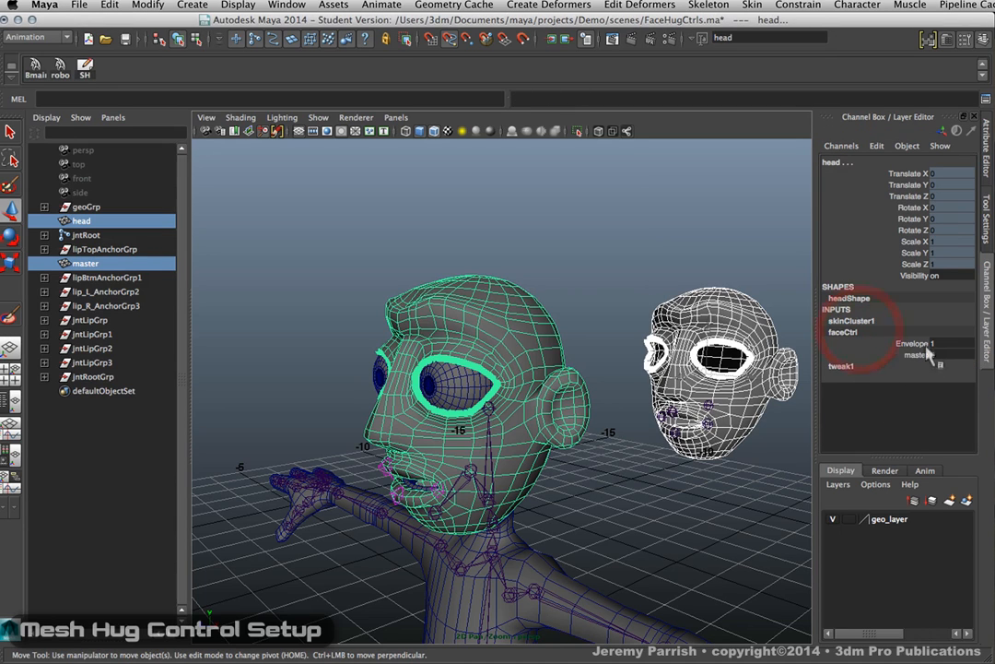
left_click(917, 354)
middle_click_drag(739, 399, 757, 413)
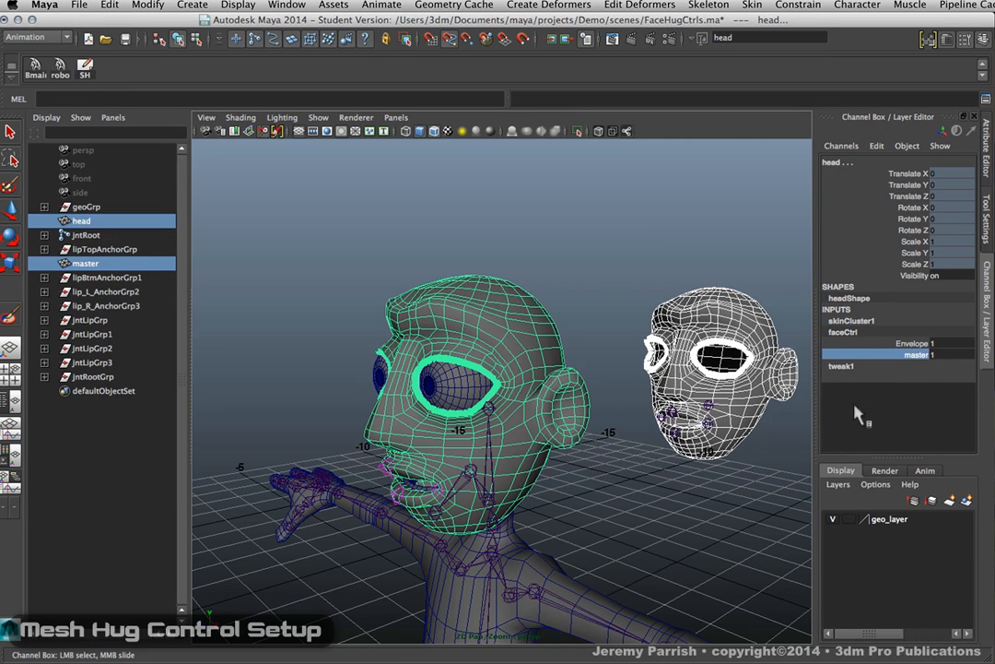
left_click(691, 503)
Test the blend shape by moving the master's jntMth_L joint several ways while watching the character's mouth, and undo each move.
right_click_drag(697, 446, 765, 479, "alt")
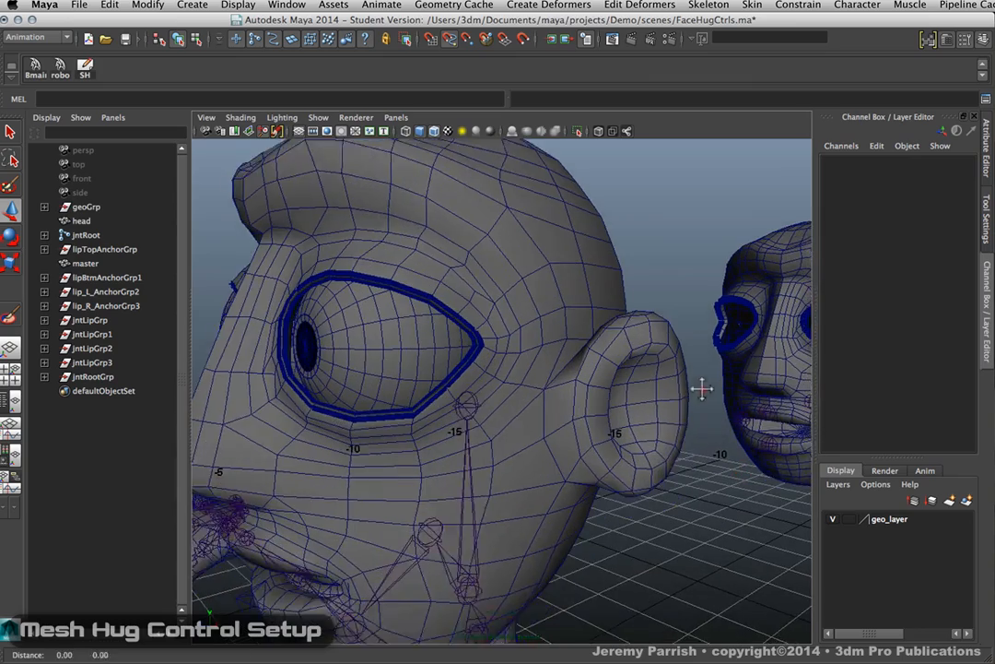
middle_click_drag(699, 389, 659, 327, "alt")
left_click_drag(679, 421, 762, 383, "alt")
left_click(755, 394)
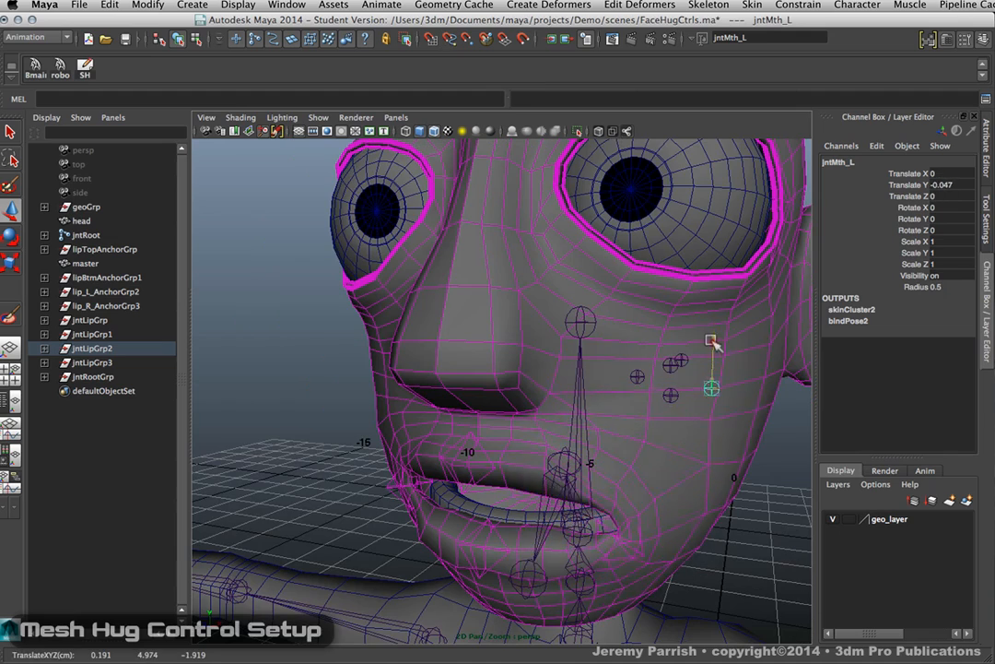
left_click_drag(714, 343, 645, 367)
key("ctrl+z")
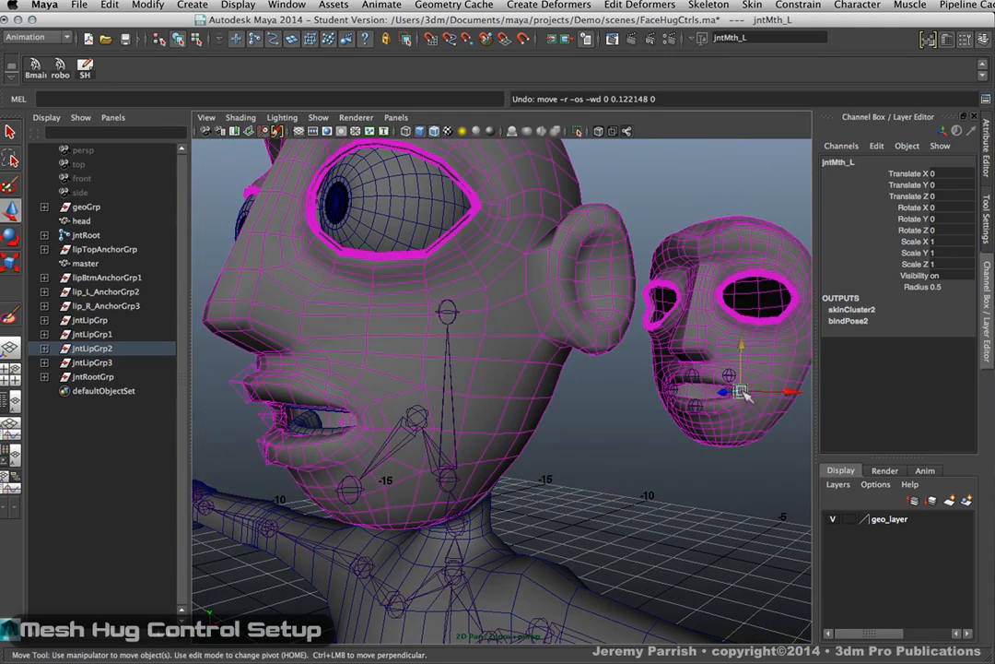
mouse_move(742, 394)
left_mouse_down()
mouse_move(732, 399)
mouse_move(756, 383)
left_mouse_up()
key("ctrl+z")
left_click_drag(751, 433, 684, 431, "alt")
mouse_move(689, 389)
left_mouse_down()
mouse_move(706, 386)
mouse_move(692, 390)
mouse_move(696, 400)
mouse_move(696, 381)
left_mouse_up()
key("ctrl+z")
Select the four lip controls on the character's head: left corner, lower lip, upper lip and right corner.
right_click_drag(551, 412, 600, 458, "alt")
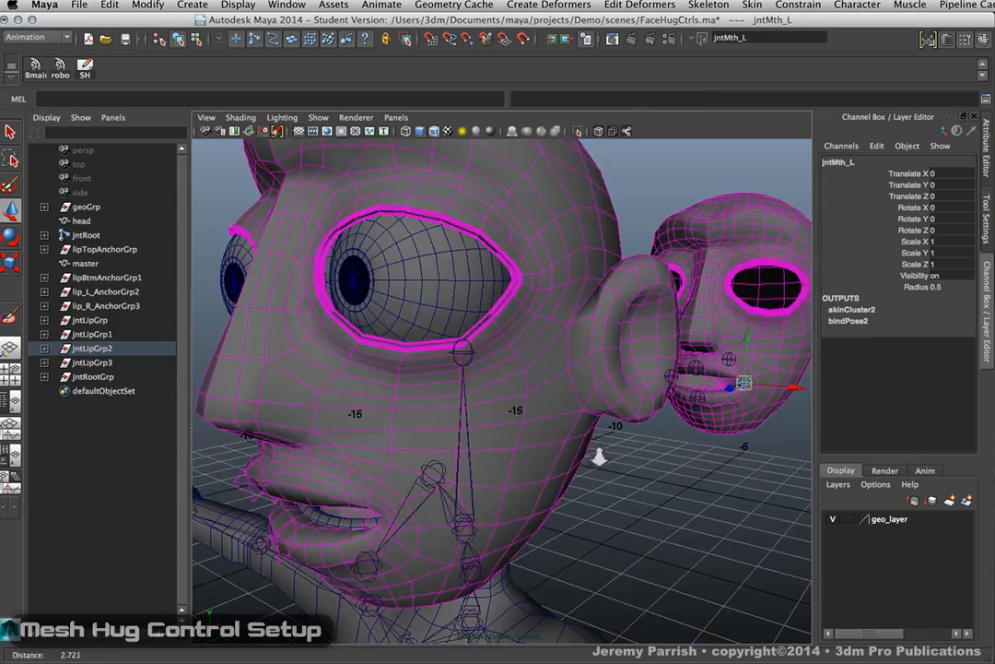
left_click_drag(600, 458, 689, 529, "alt")
left_click(627, 517)
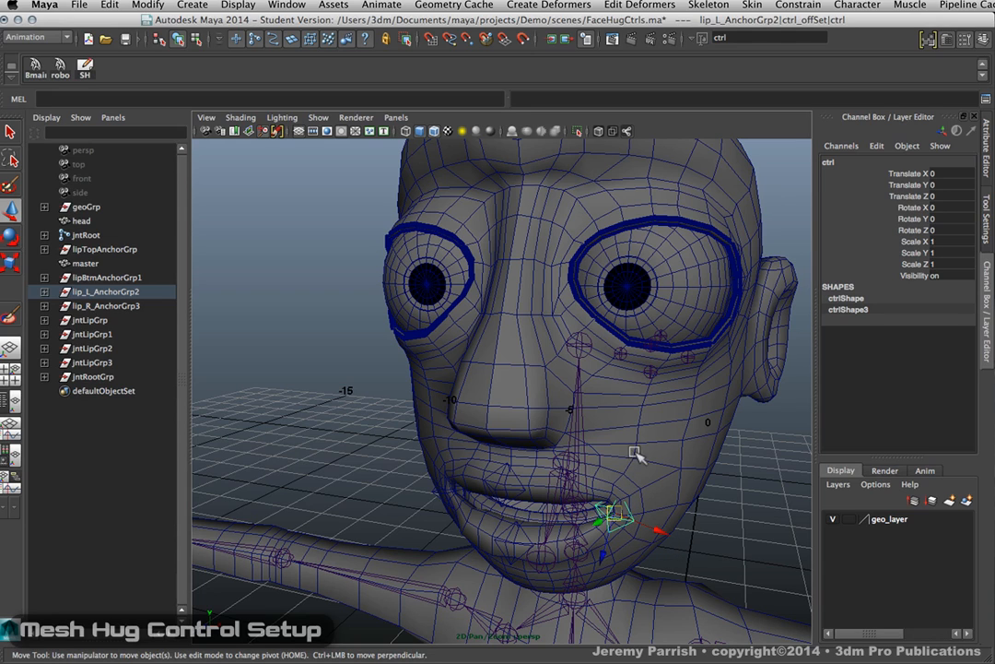
key("f")
left_click_drag(655, 504, 635, 494, "alt")
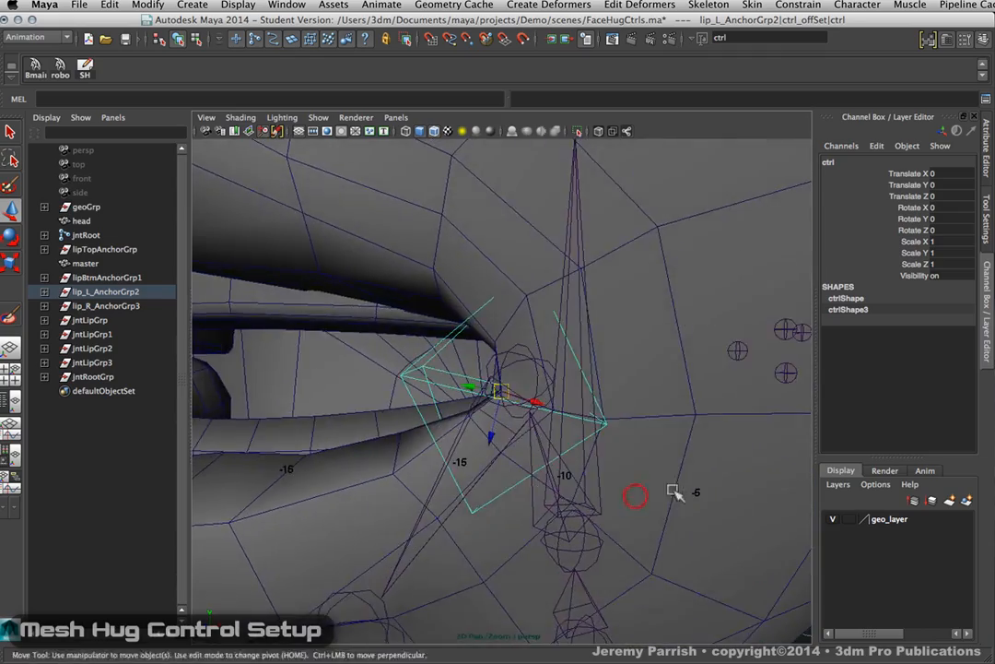
right_click_drag(673, 491, 540, 451, "alt")
mouse_move(540, 451)
left_mouse_down("alt")
mouse_move(521, 455)
mouse_move(539, 456)
left_mouse_up("alt")
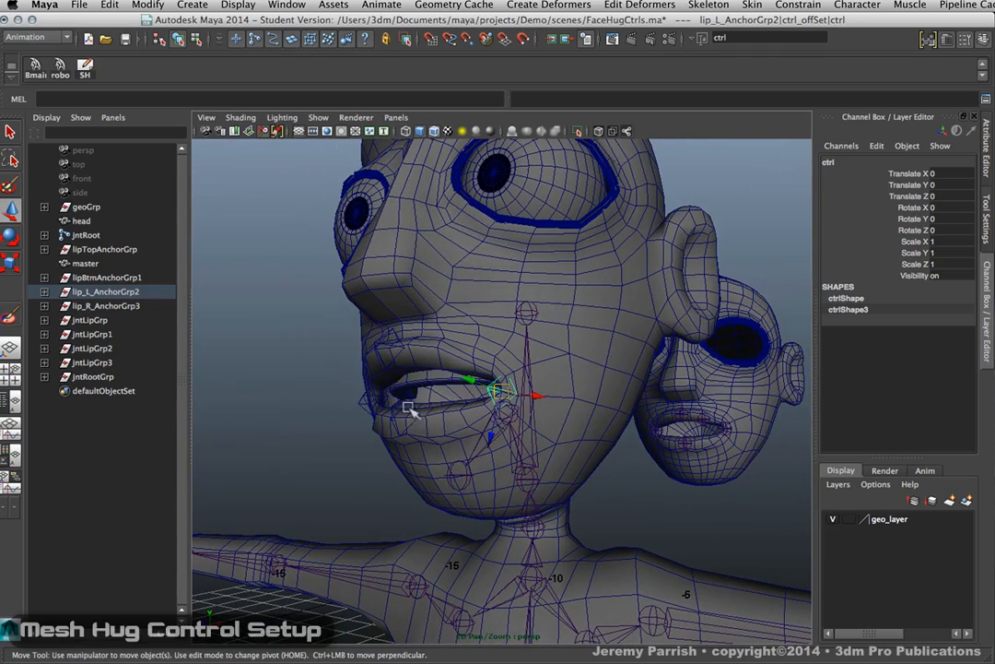
left_click(396, 405, "shift")
left_click(385, 348, "shift")
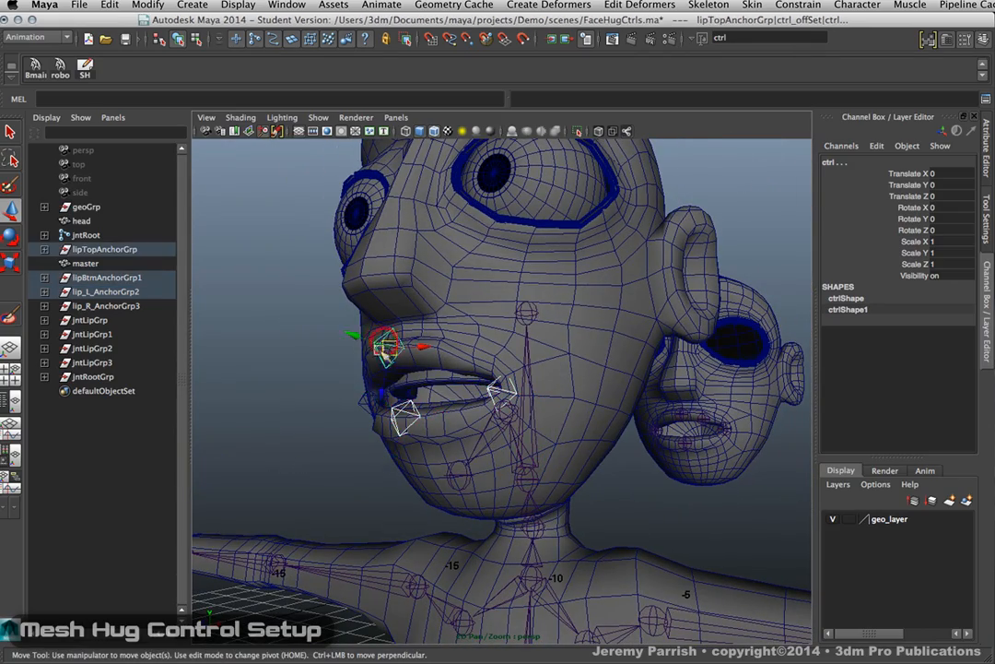
left_click_drag(372, 404, 305, 407, "alt")
left_click(306, 399, "shift")
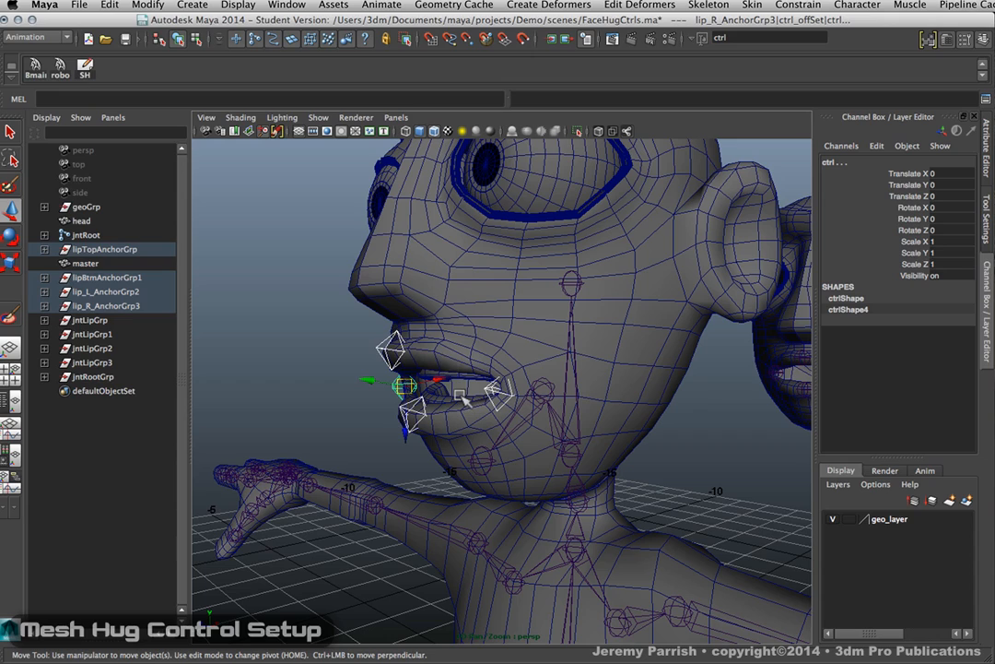
Select the parent ctrl_offSet groups of the four lip controls and expand their anchor groups in the Outliner.
key("Up")
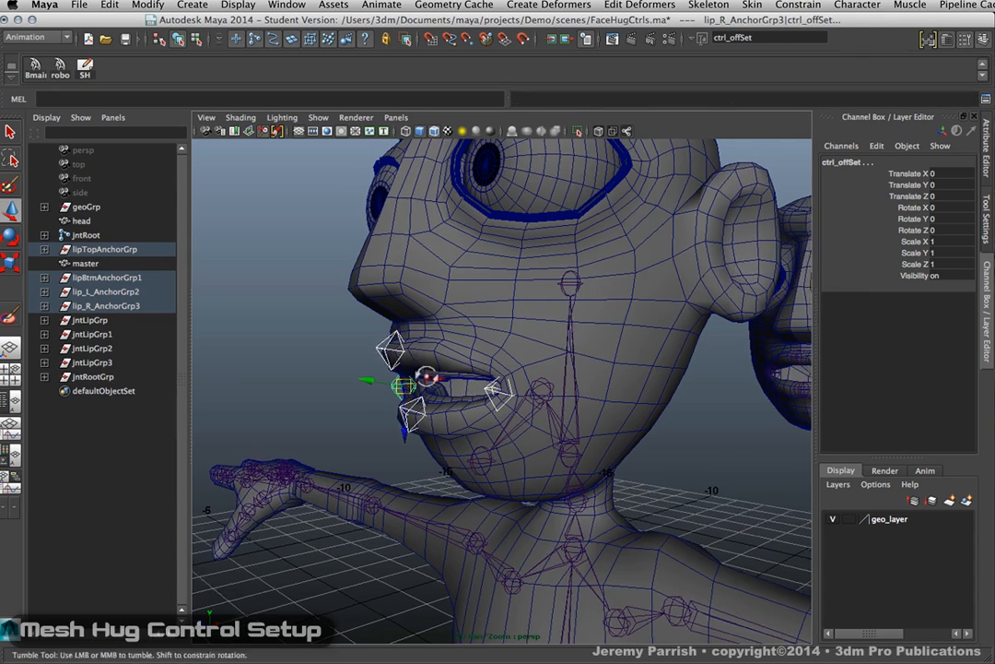
left_click_drag(428, 377, 498, 387, "alt")
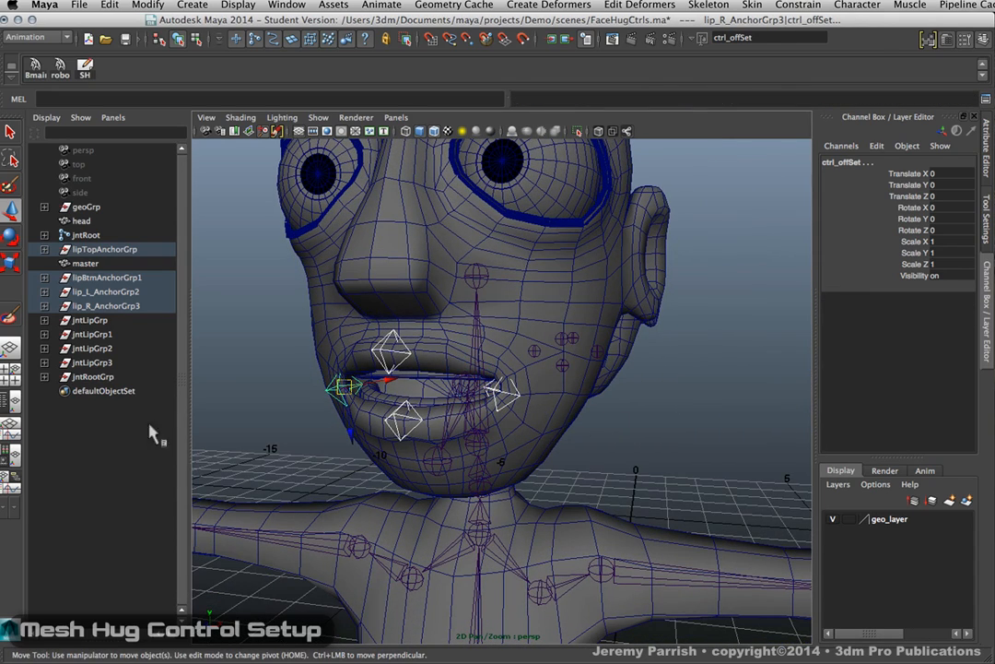
left_click(44, 305)
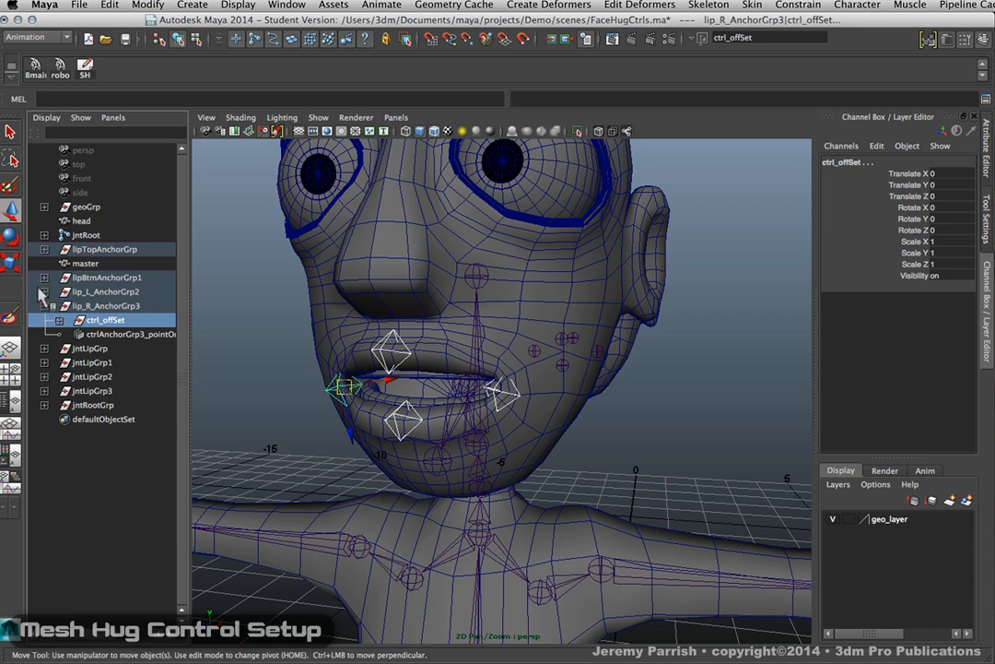
left_click(43, 291)
left_click(43, 278)
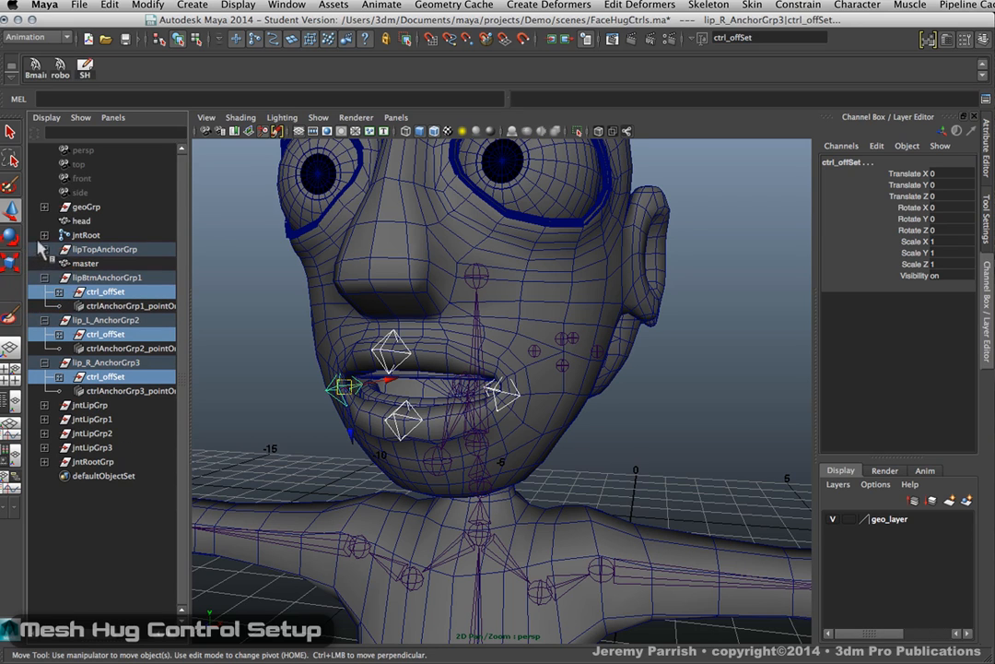
left_click(43, 249)
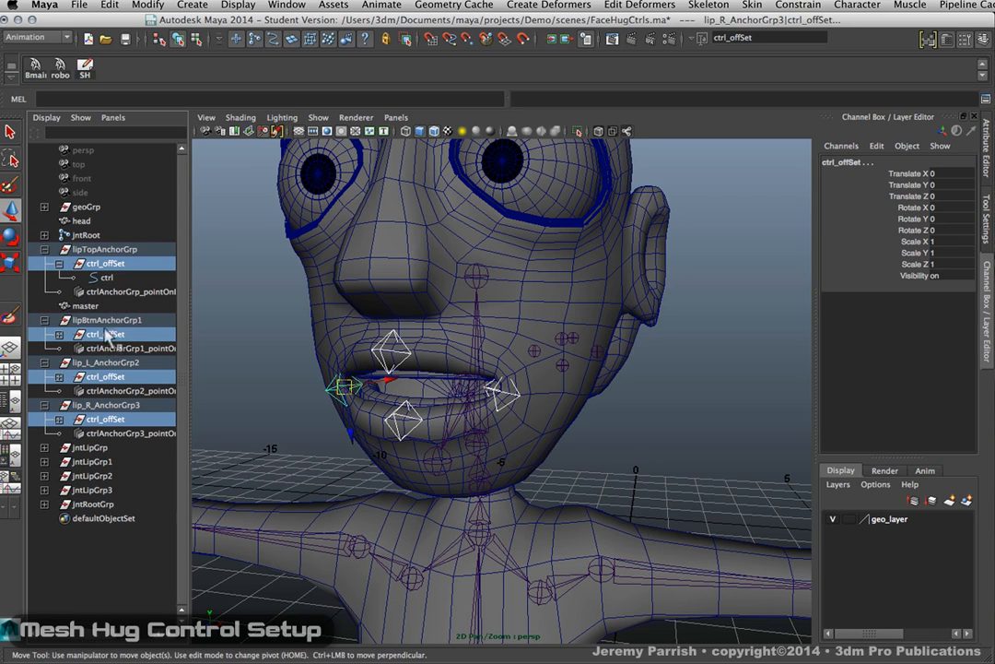
Examine the orientation of the lip controls around the mouth from several angles, with the right-corner control's offset group selected.
left_click_drag(482, 391, 495, 423, "alt")
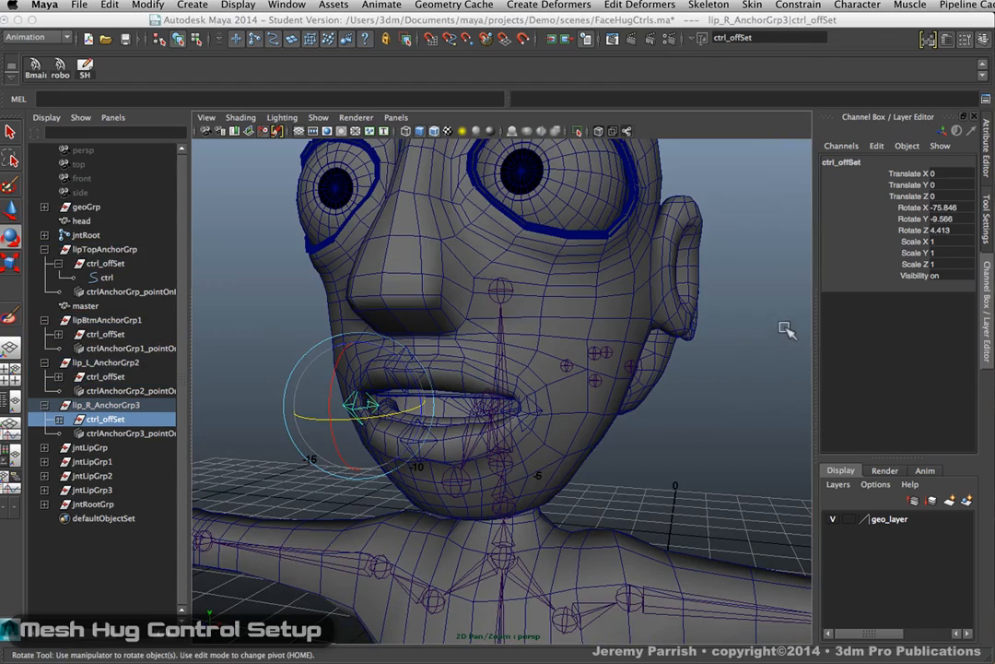
middle_click_drag(605, 354, 630, 369, "alt")
left_click_drag(599, 428, 580, 418, "alt")
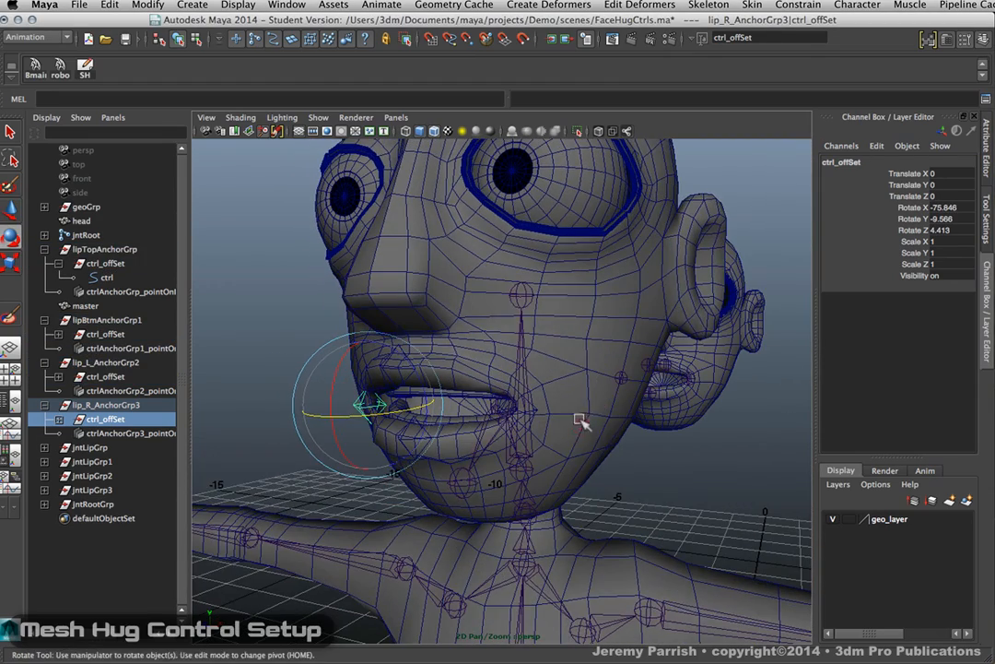
middle_click_drag(512, 345, 555, 320, "alt")
left_click_drag(556, 320, 589, 389, "alt")
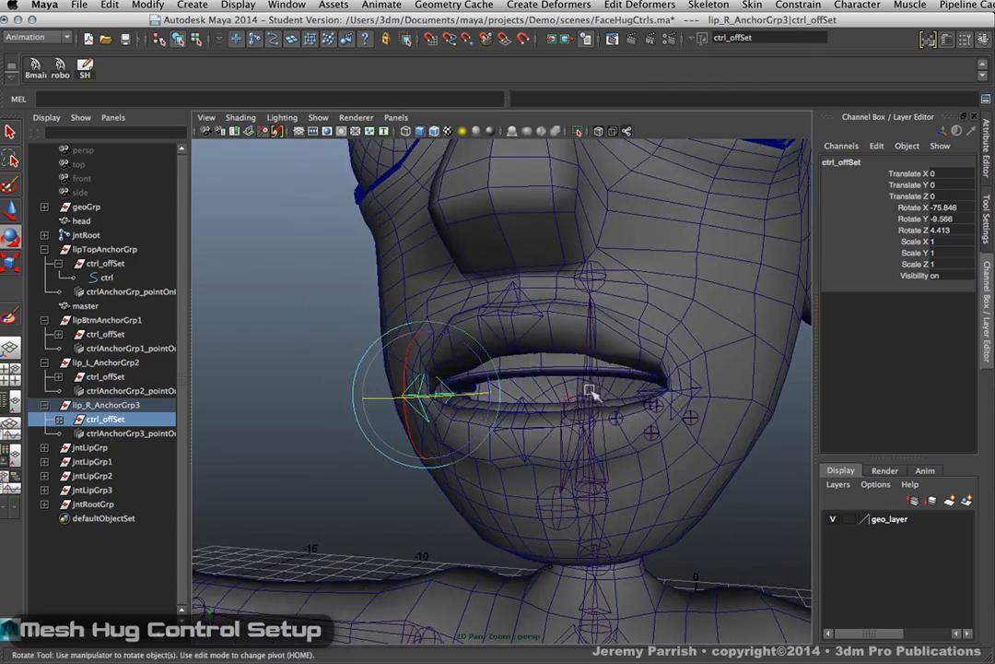
right_click_drag(586, 419, 531, 402, "alt")
middle_click_drag(530, 402, 489, 428, "alt")
left_click_drag(557, 423, 613, 432, "alt")
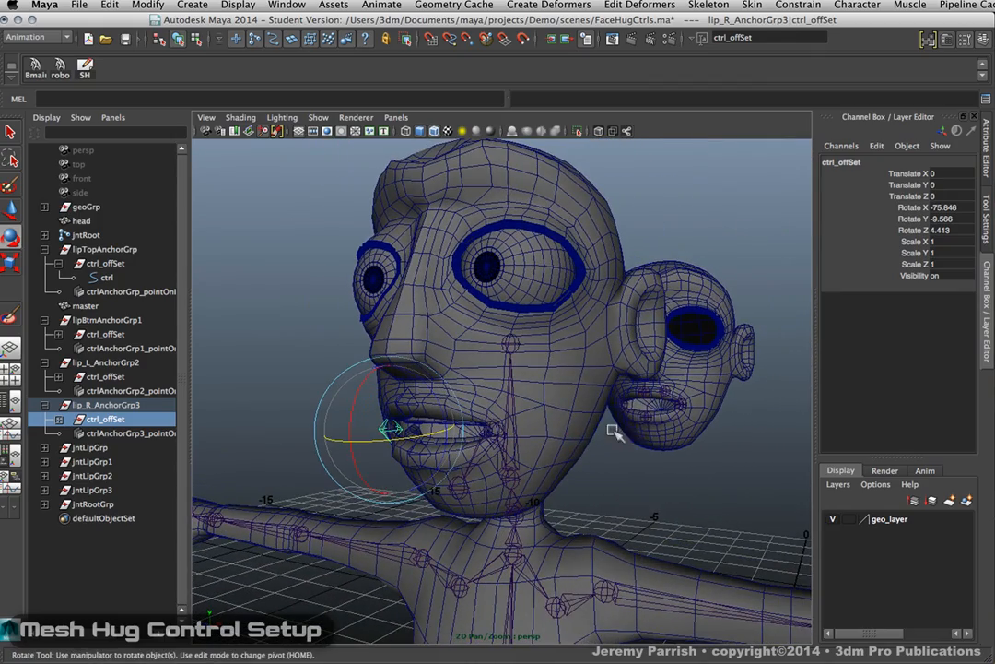
Select the master's jntLipBtm joint and inspect both faces, and select the matching lower-lip control on the character.
left_click(645, 417)
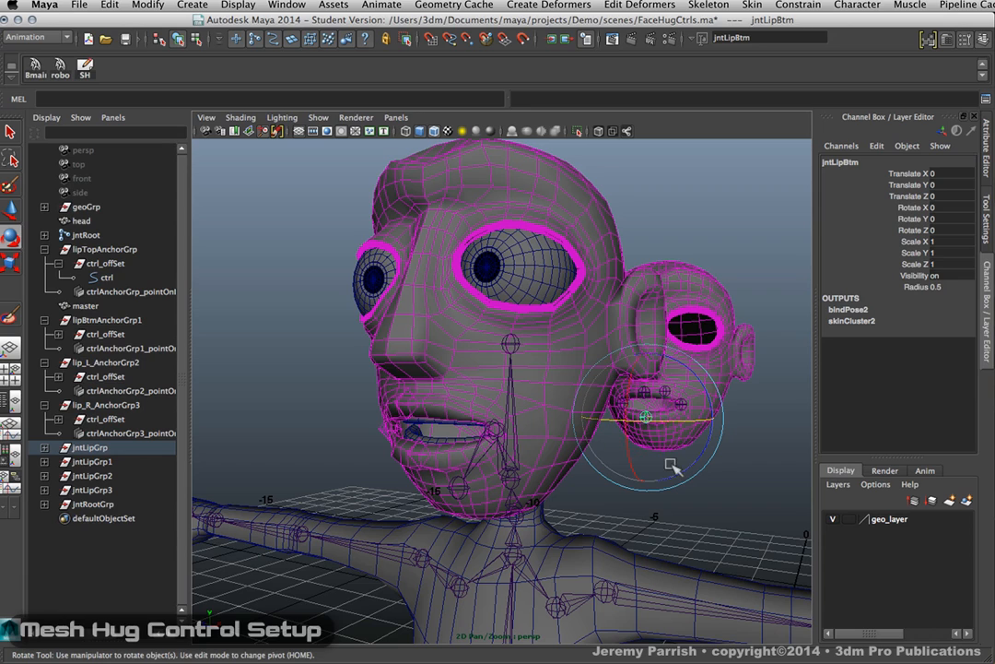
left_click_drag(707, 457, 737, 419, "alt")
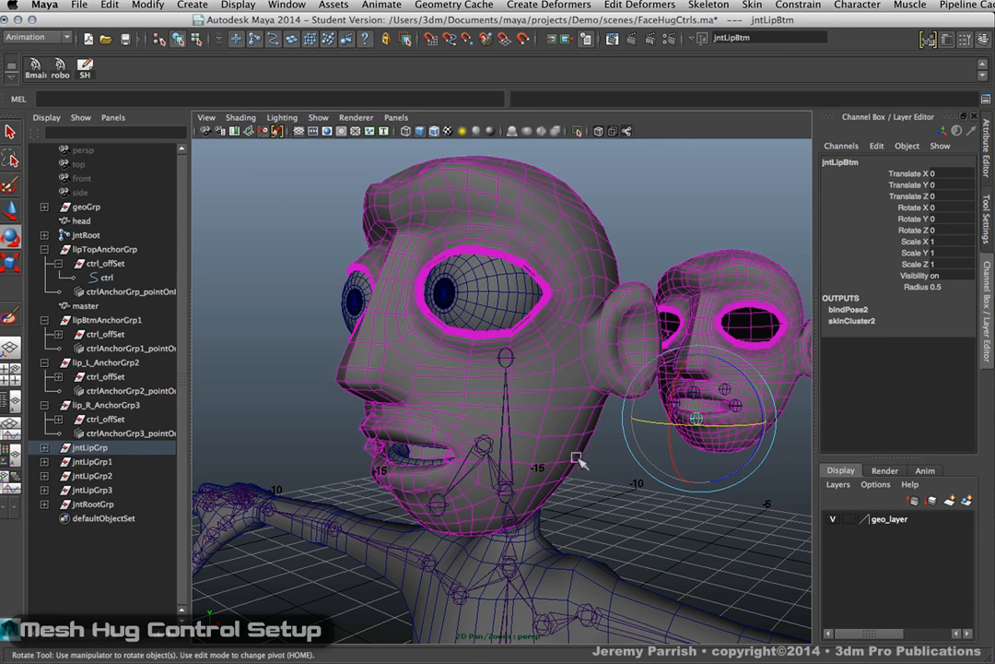
left_click_drag(510, 505, 527, 466, "alt")
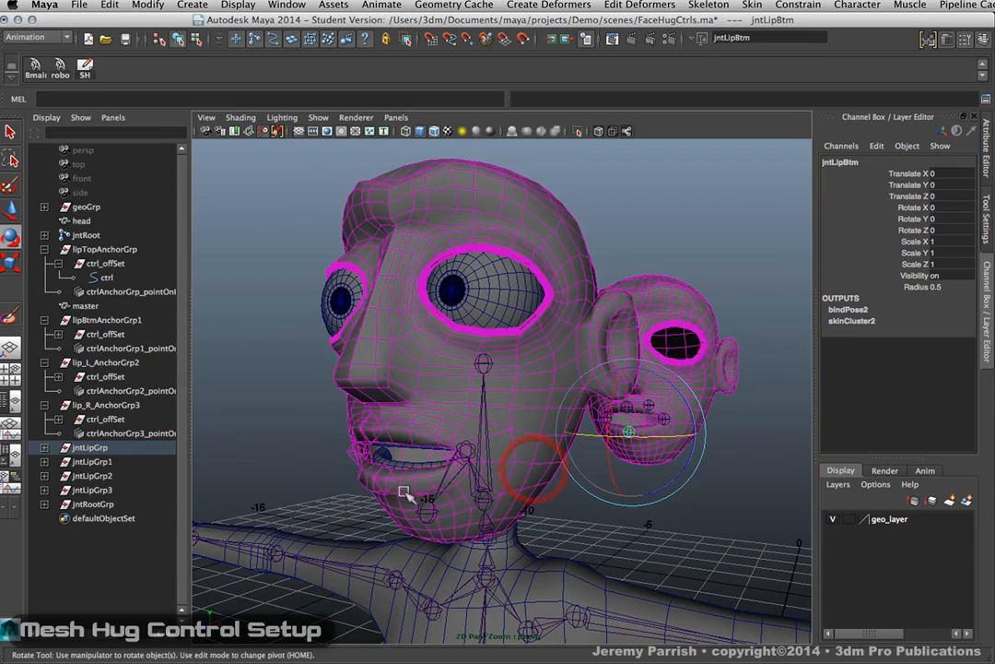
left_click(388, 499)
left_click_drag(353, 463, 360, 497, "alt")
left_click(358, 503)
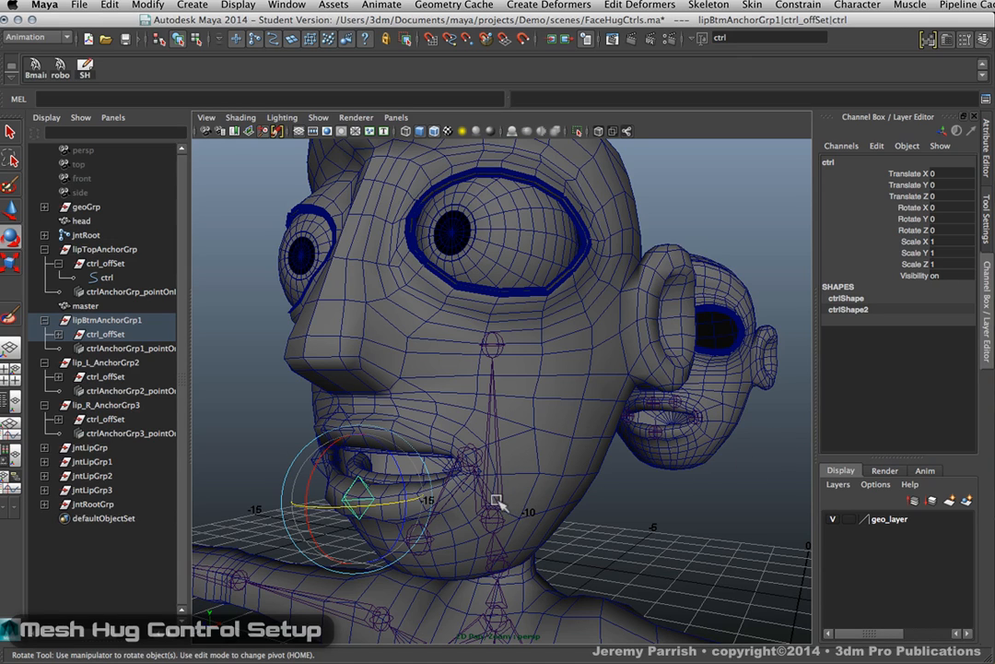
Select the master's left mouth-corner joint, activate the Move tool, and clear the selection.
left_click(699, 417)
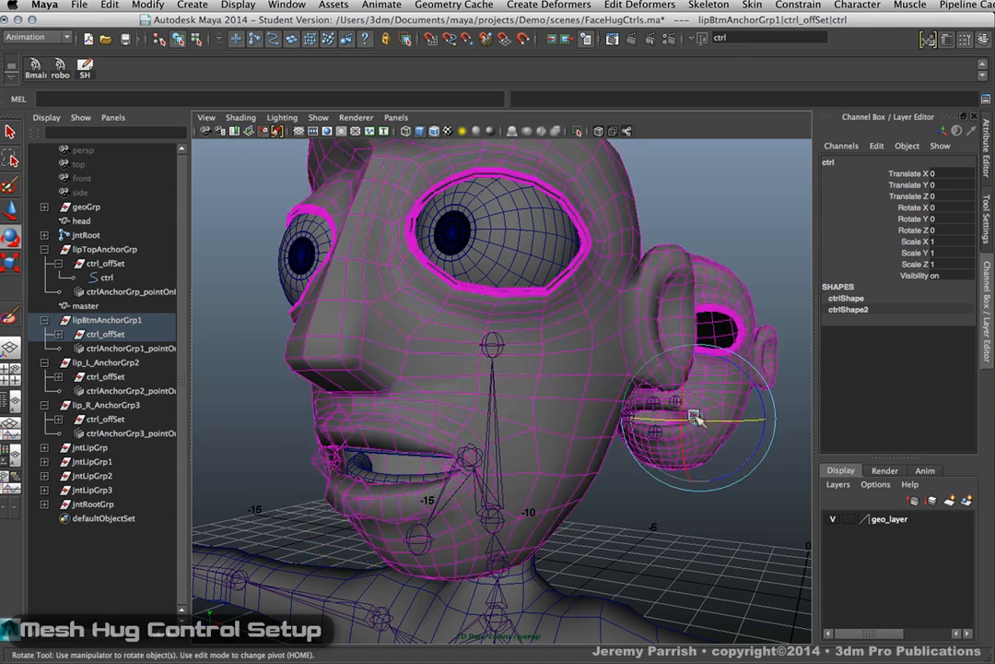
key("w")
left_click(690, 529)
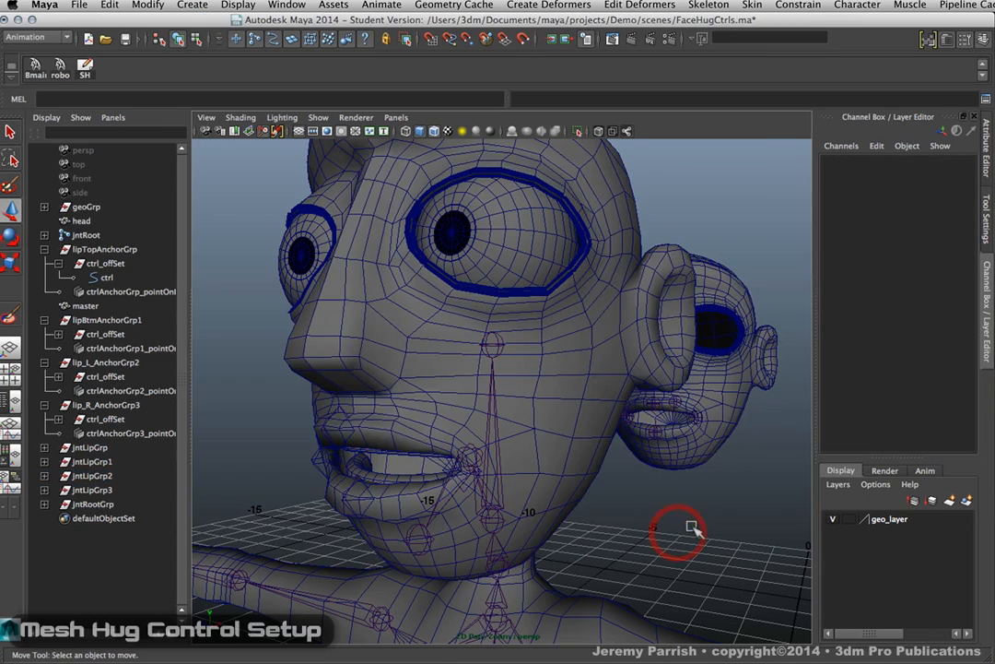
left_click_drag(676, 507, 583, 434, "alt")
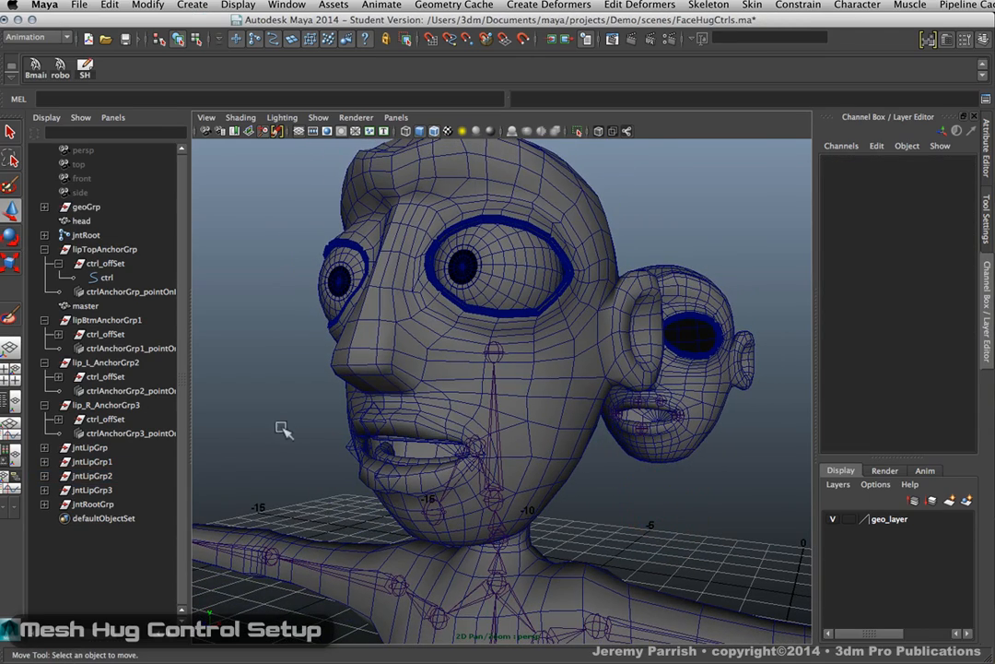
Hide the Outliner to leave a single perspective view of both heads, and open the Node Editor.
key("space")
right_click_drag(467, 491, 394, 364, "alt")
middle_click_drag(393, 364, 502, 371, "alt")
left_click_drag(459, 376, 405, 394, "alt")
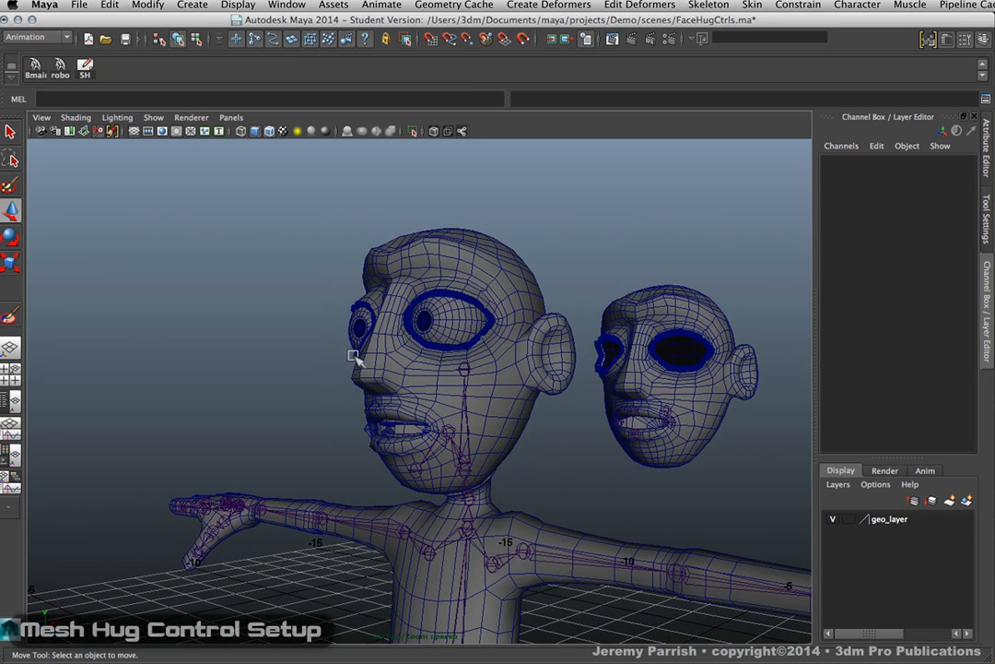
left_click_drag(527, 430, 571, 474, "alt")
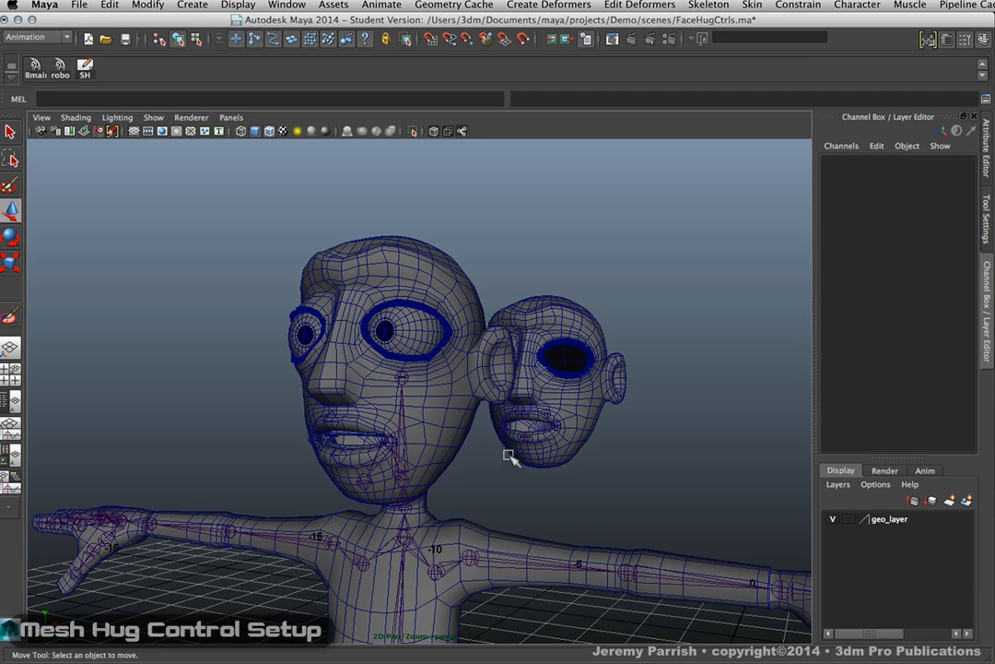
left_click_drag(508, 455, 525, 471, "alt")
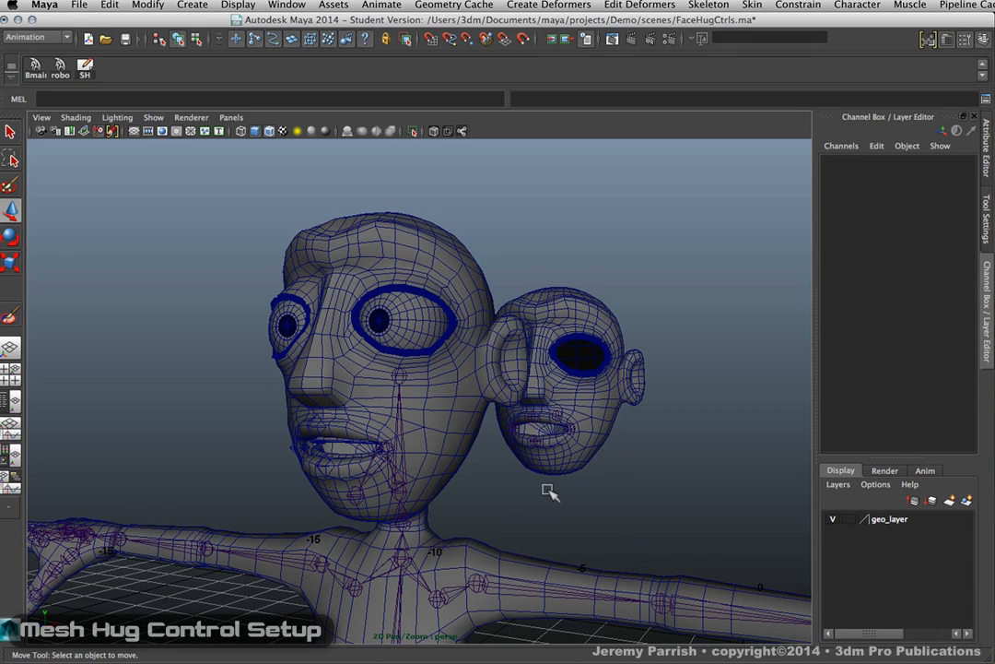
left_click_drag(452, 491, 665, 209, "alt")
left_click(287, 5)
left_click(313, 130)
Select the character's left mouth-corner control with the master's jntMth_L joint, and graph their input connections in the Node Editor.
middle_click_drag(278, 248, 221, 214, "alt")
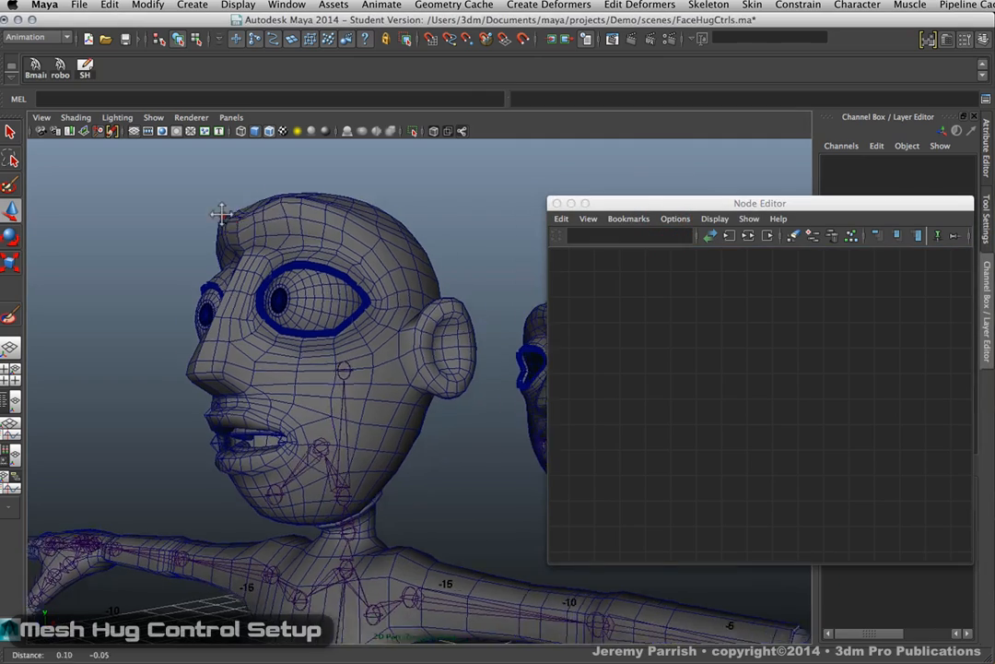
left_click_drag(221, 214, 274, 222, "alt")
left_click_drag(342, 498, 307, 472, "alt")
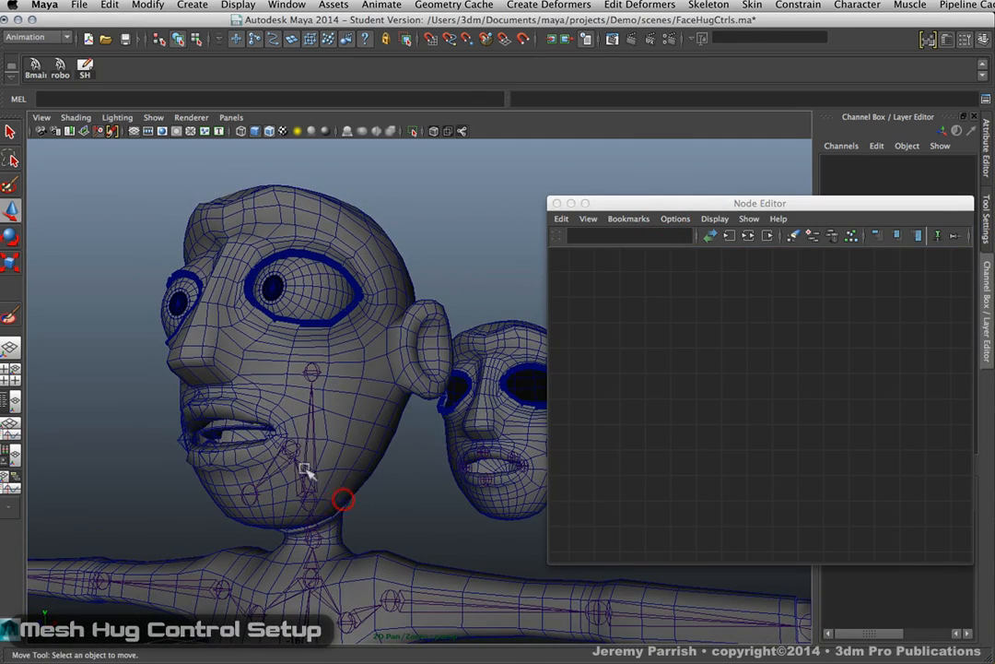
left_click(275, 419)
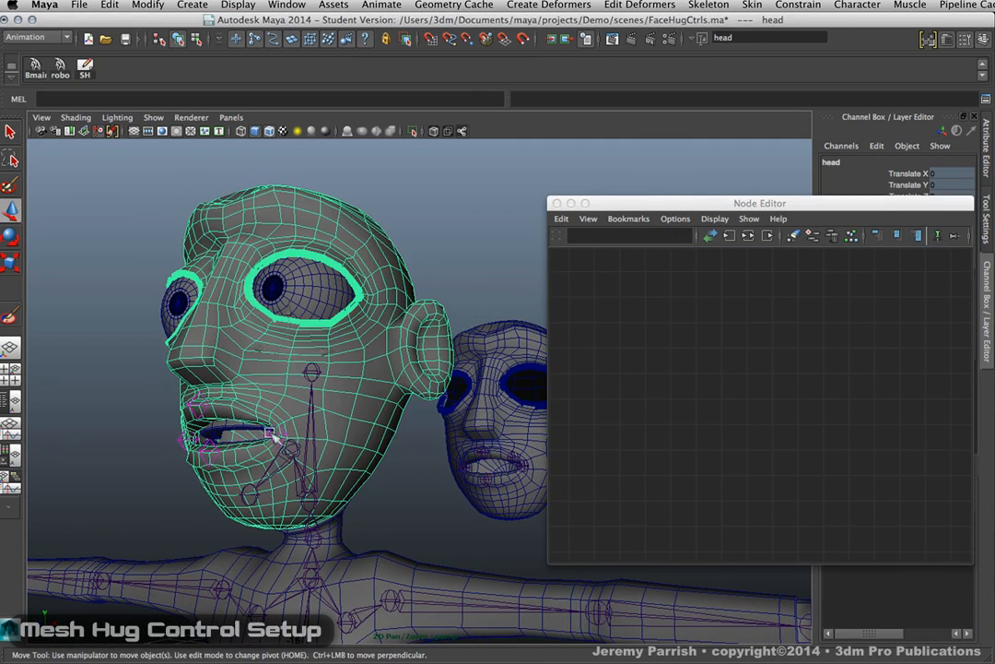
left_click(272, 435)
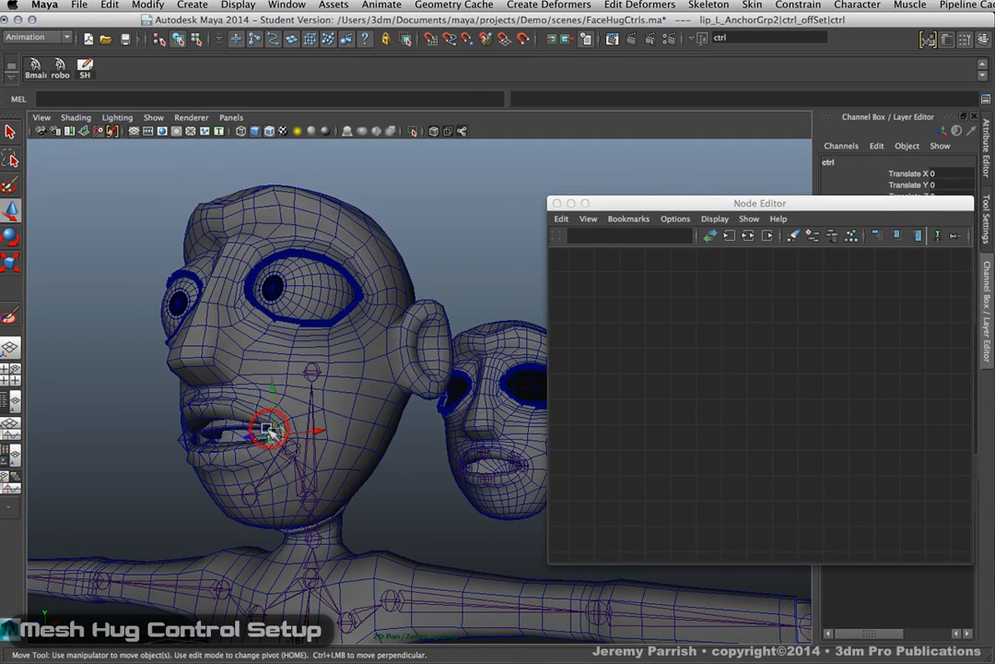
left_click(524, 465)
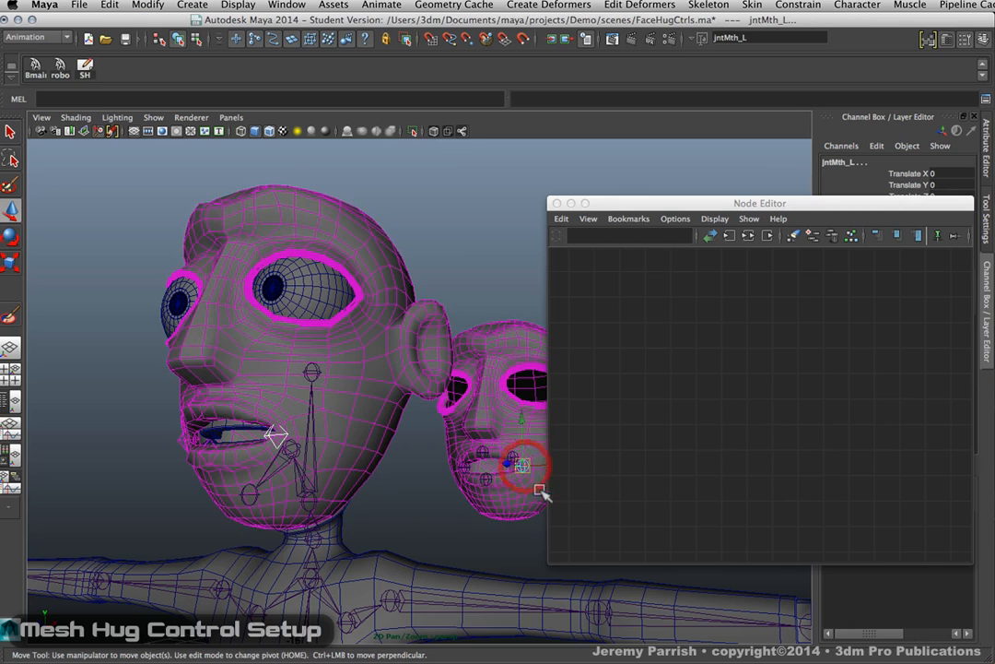
left_click(729, 236)
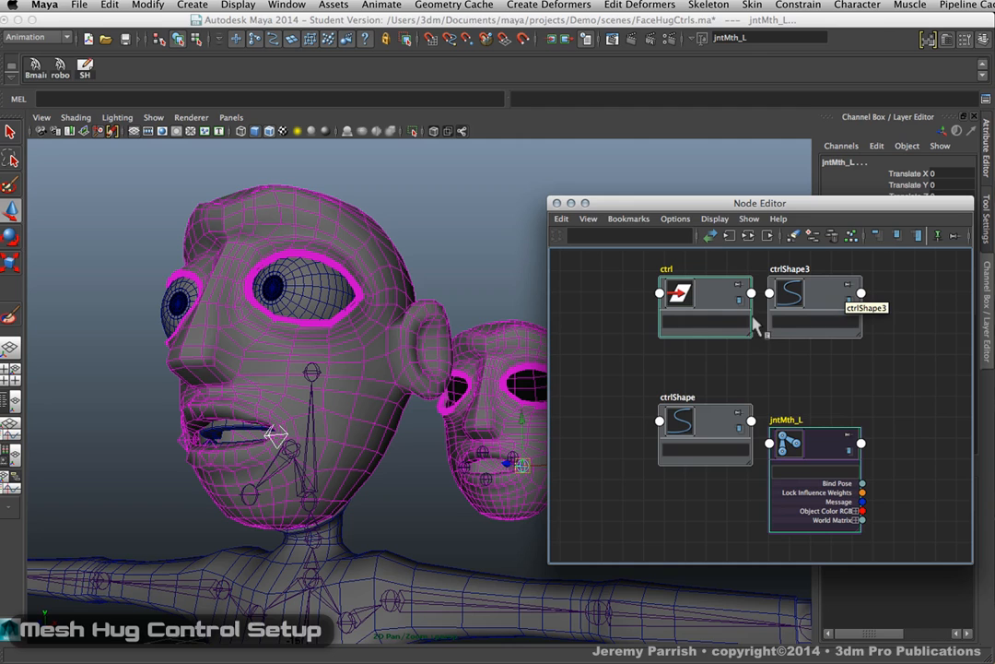
Rearrange the ctrl, jntMth_L and ctrlShape nodes in the graph.
left_click(596, 346)
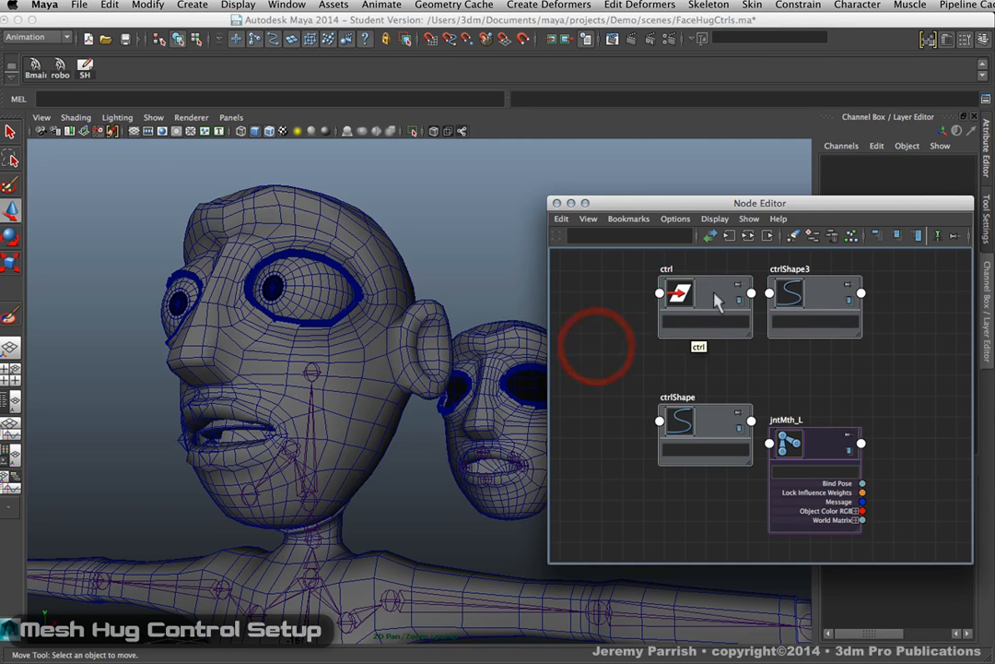
left_click_drag(717, 302, 632, 295)
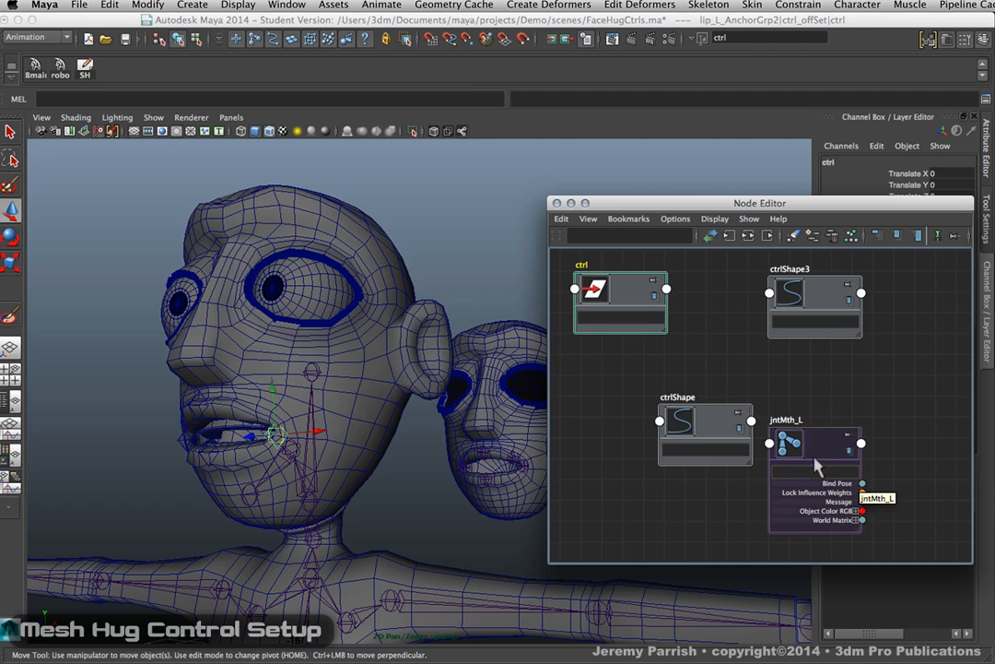
left_click_drag(816, 467, 625, 390)
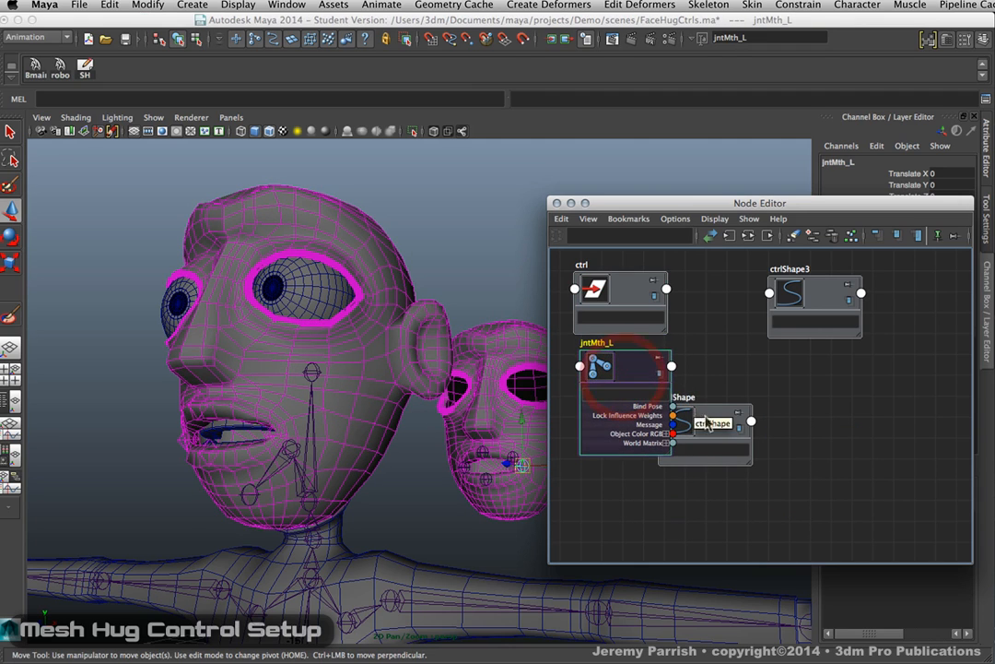
left_click(869, 411)
left_click_drag(721, 413, 905, 455)
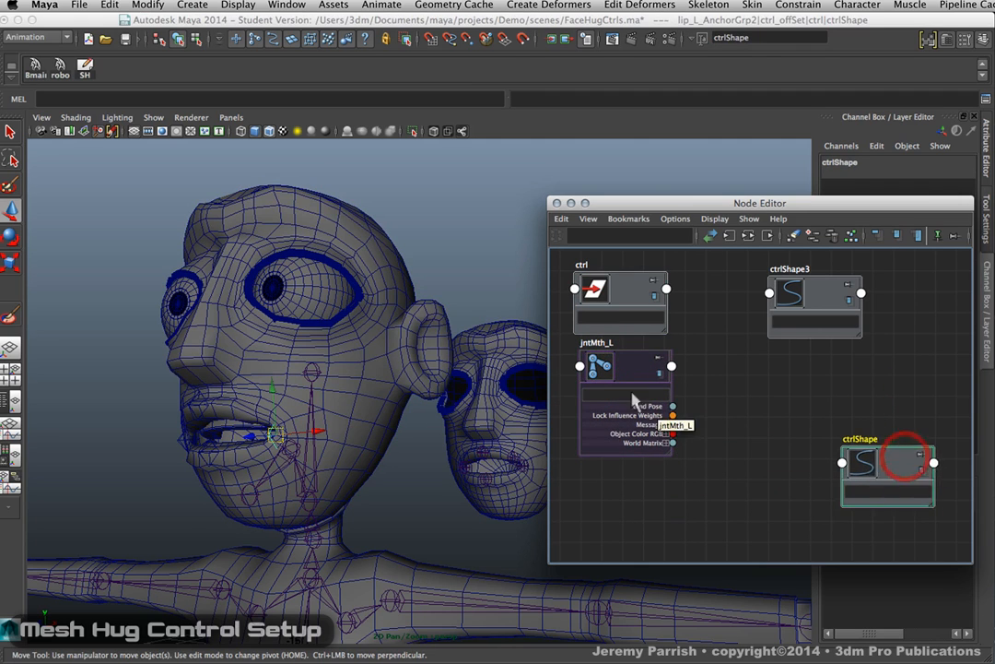
left_click_drag(632, 398, 706, 391)
left_click(664, 287)
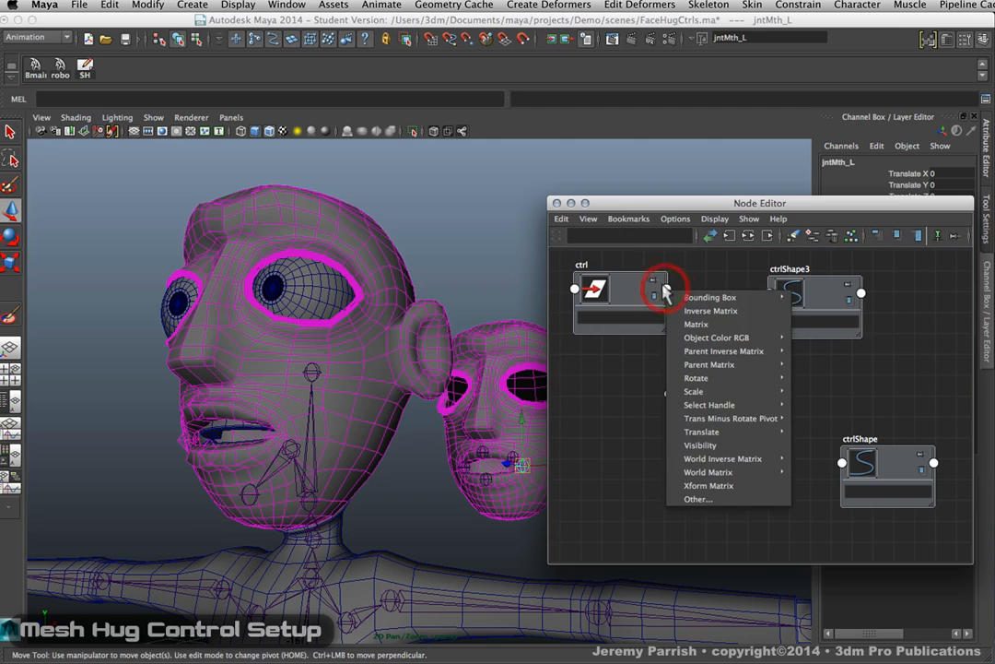
left_click(619, 300)
mouse_move(621, 293)
left_mouse_down()
mouse_move(611, 309)
mouse_move(618, 285)
left_mouse_up()
left_click_drag(715, 395, 750, 352)
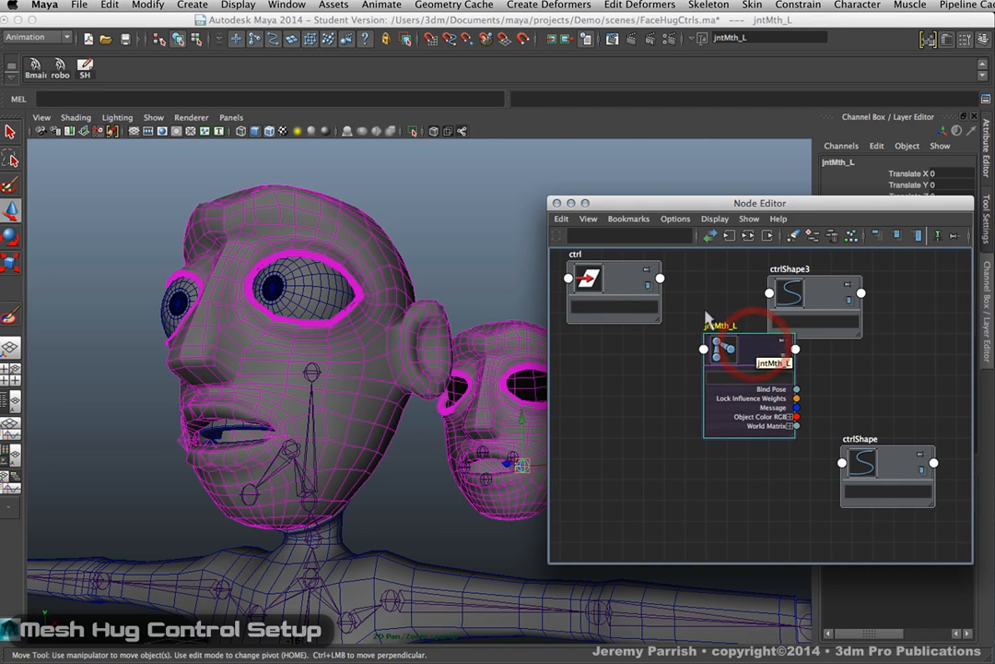
left_click_drag(633, 282, 626, 322)
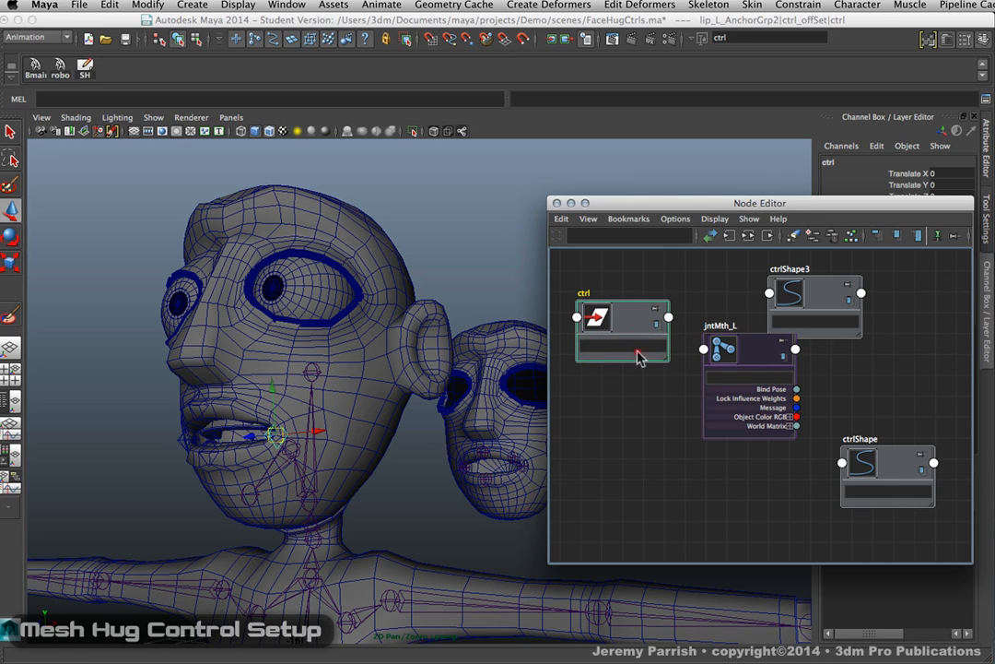
Re-graph the inputs of ctrl and jntMth_L, set ctrlShape3 aside, and place jntMth_L beside the ctrl node.
left_click(641, 357)
left_click(735, 345)
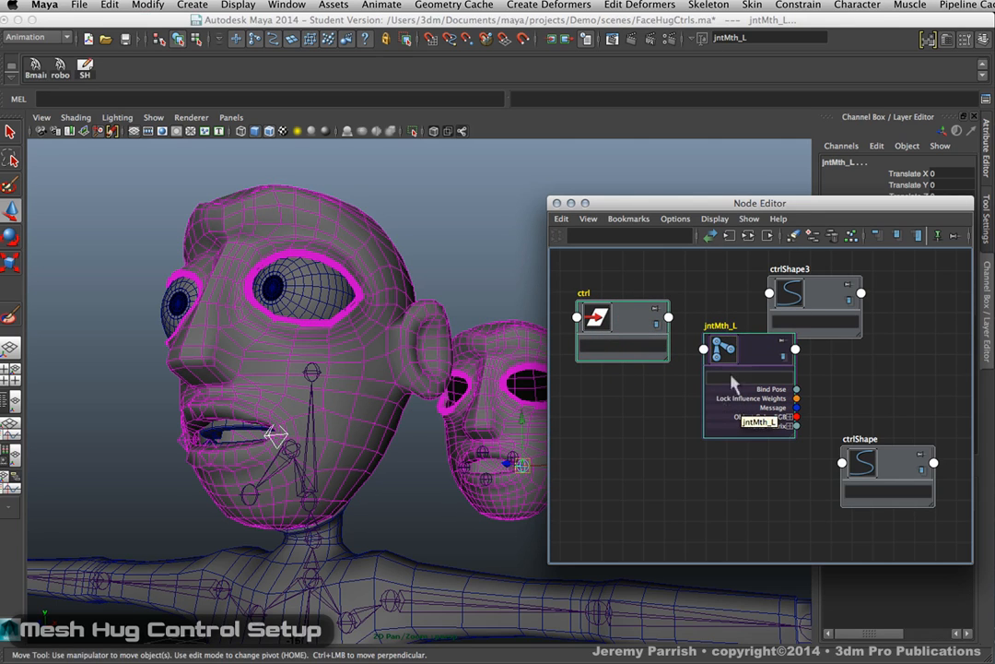
left_click(728, 236)
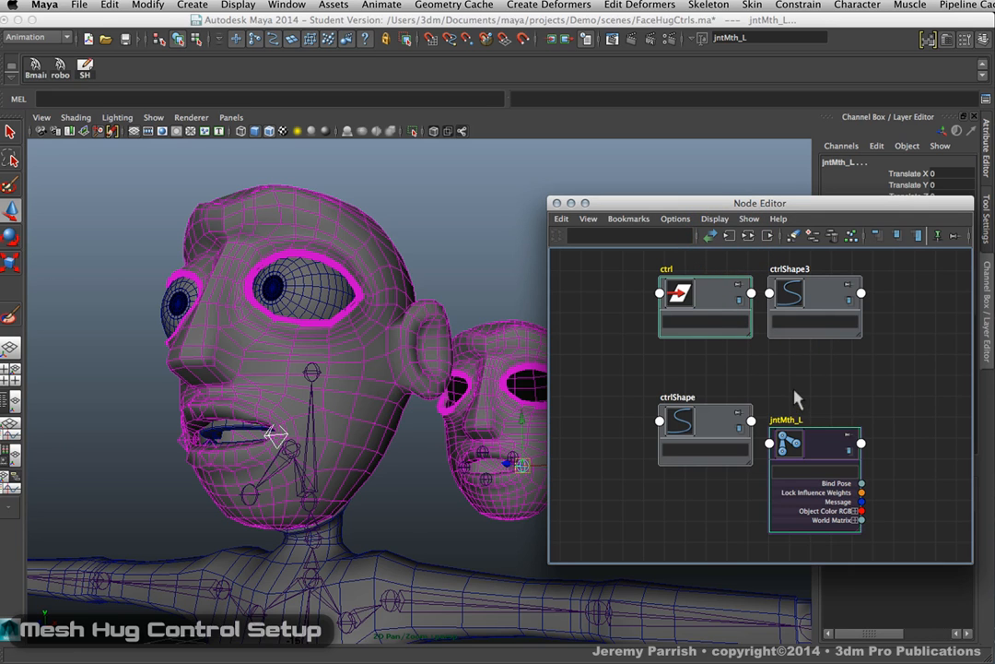
left_click_drag(800, 332, 580, 477)
left_click_drag(827, 445, 867, 295)
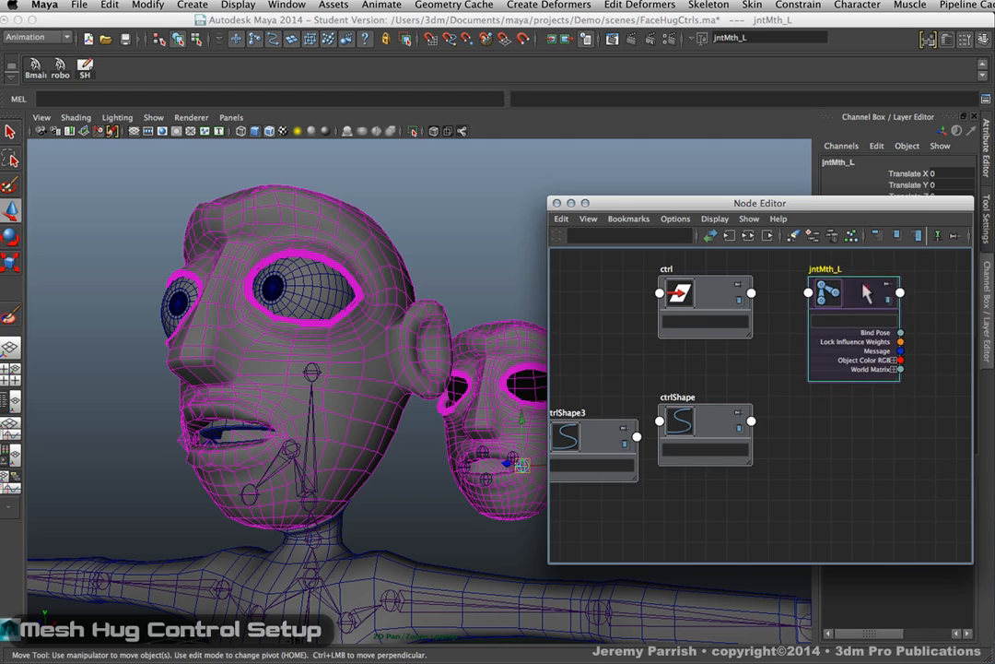
Display all attributes on both the ctrl and jntMth_L nodes.
left_click(723, 296)
left_click(815, 310, "shift")
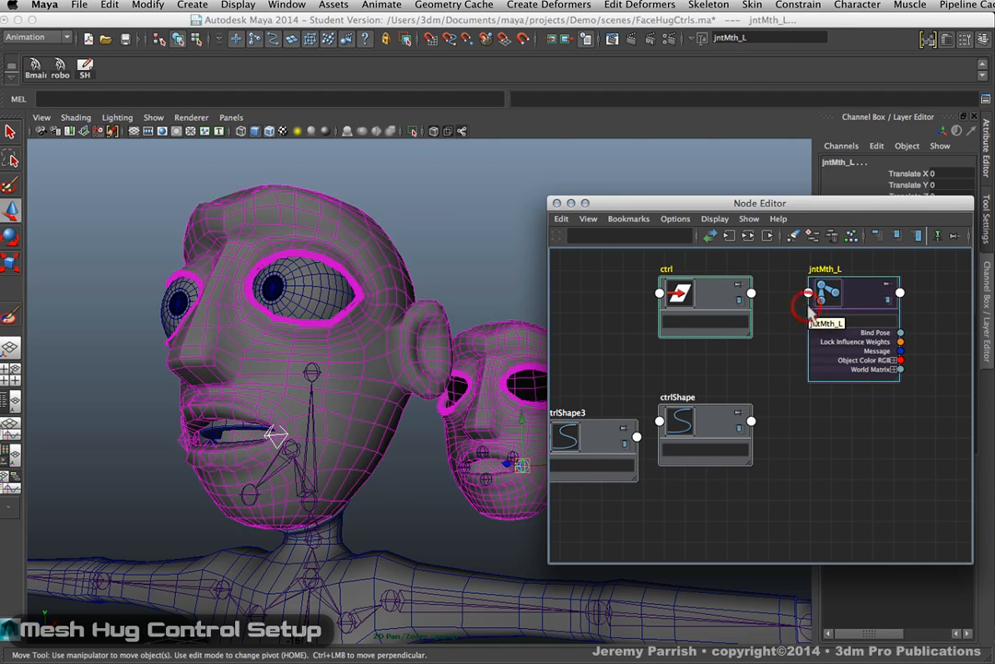
left_click(915, 236)
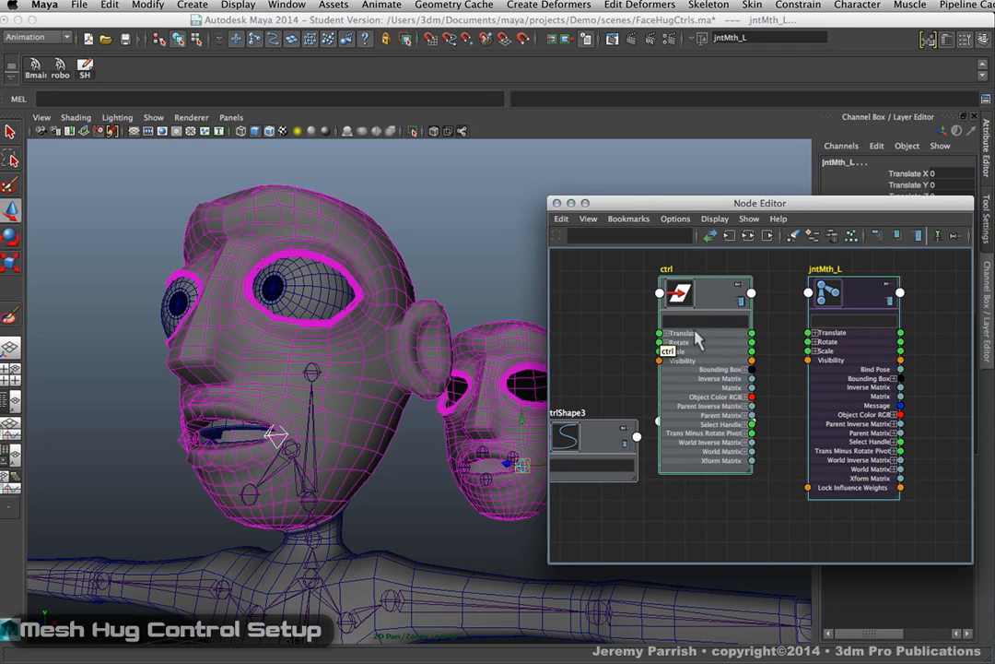
Connect the ctrl node's Translate output to the jntMth_L node's Translate input.
left_click_drag(703, 293, 711, 311)
left_click(778, 333)
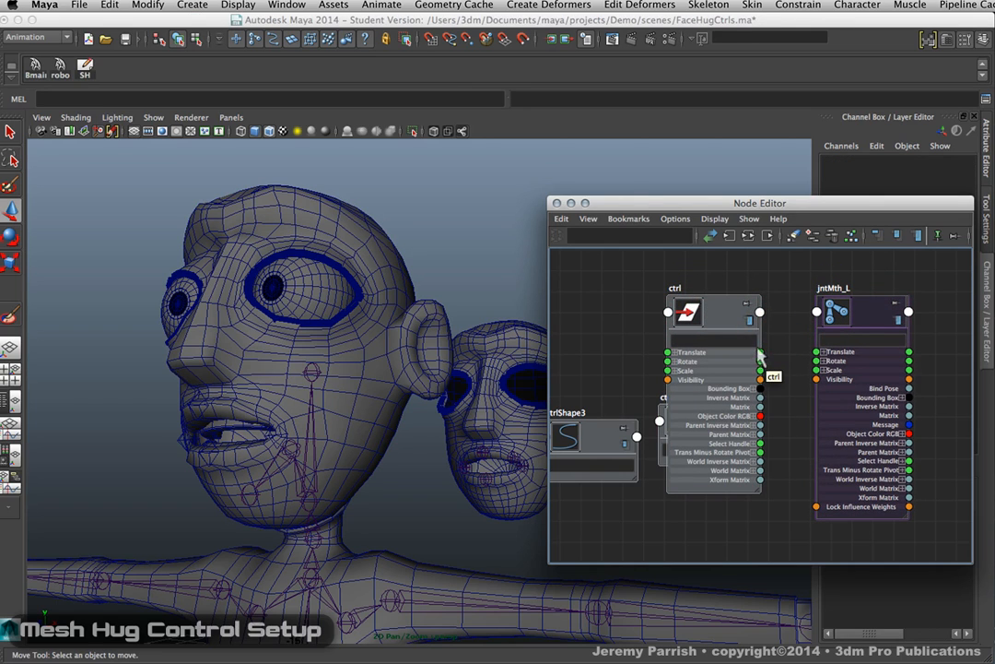
left_click(759, 352)
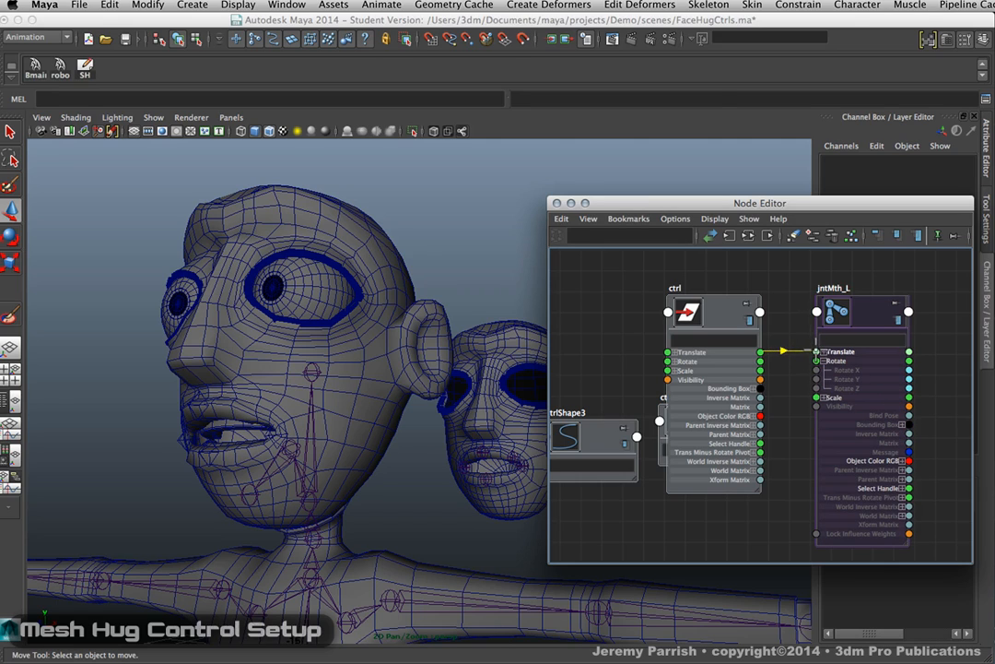
left_click(816, 351)
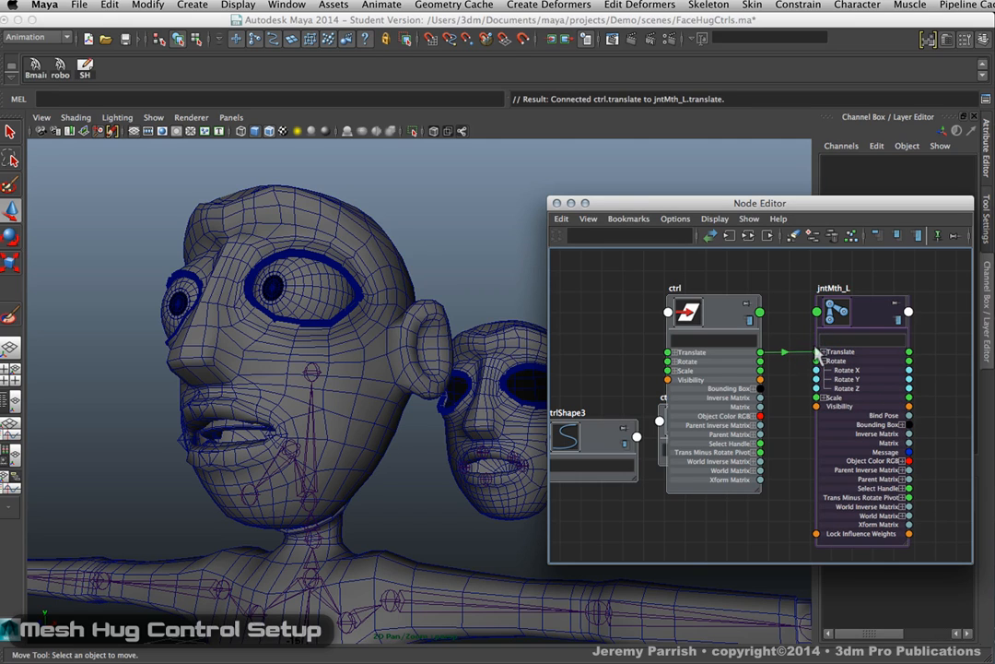
Expand the transform attributes and connect ctrl's Translate X, Y, Z and Rotate X, Y, Z individually to the matching jntMth_L inputs.
left_click(672, 352)
scroll(779, 392, "up", 4)
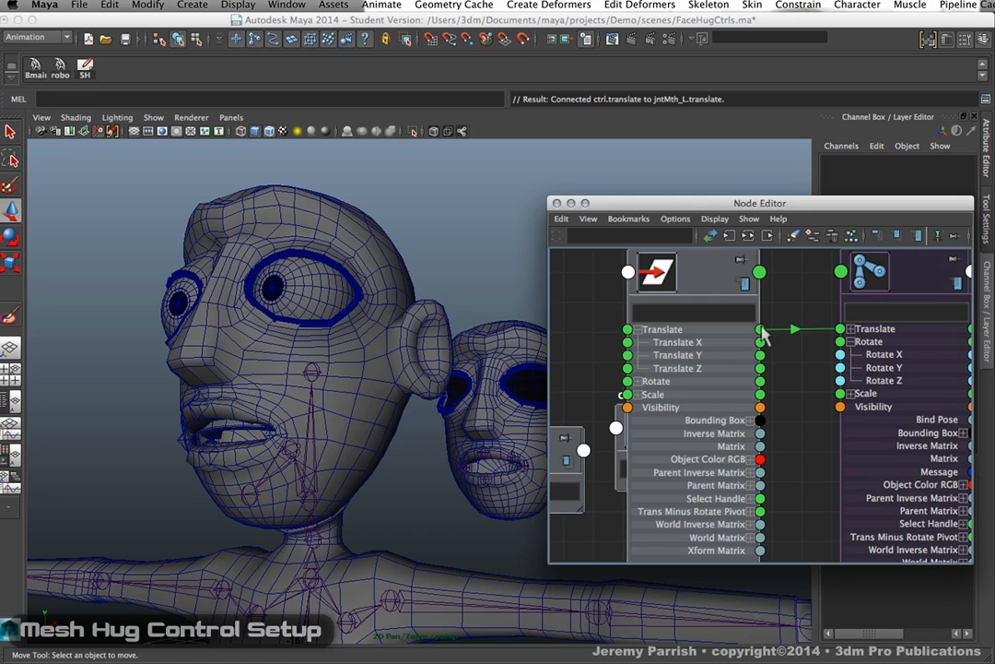
left_click(848, 329)
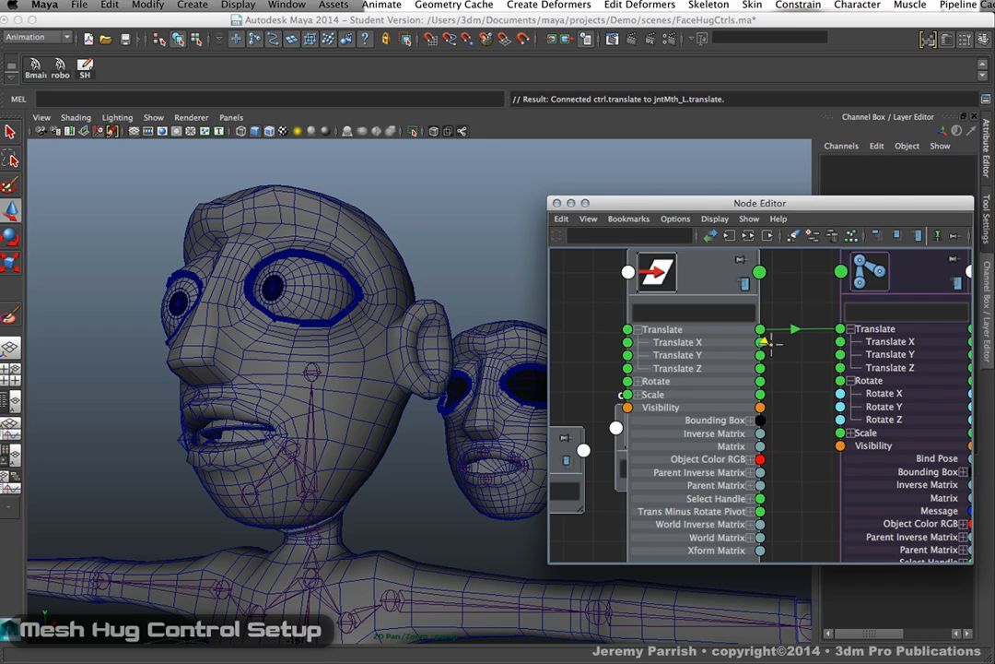
left_click_drag(804, 342, 841, 342)
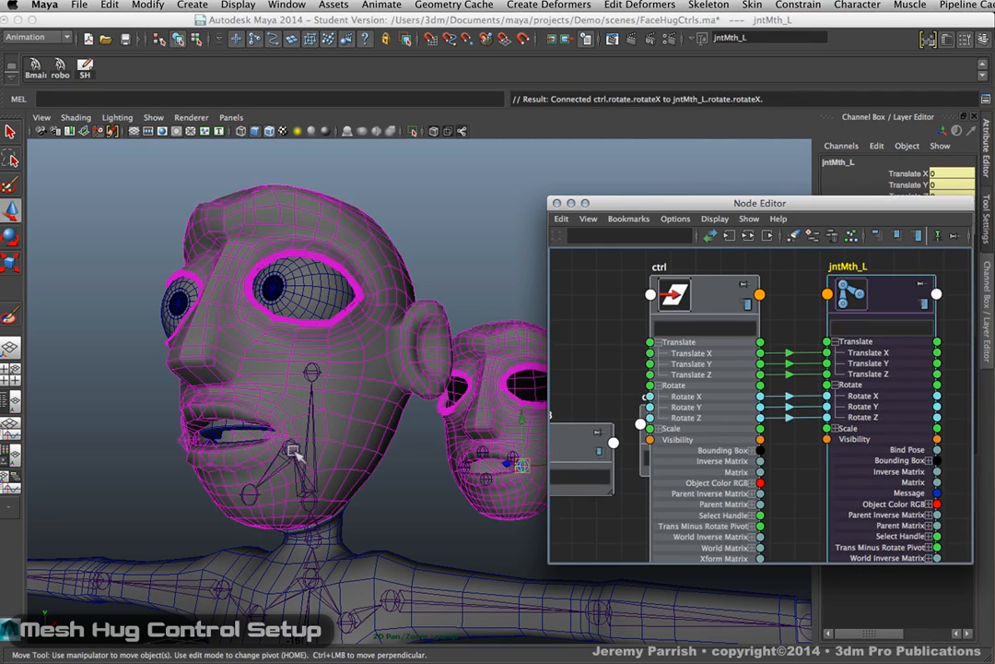
Test-move the left mouth-corner control freely and along its Y axis, undoing each move.
left_click(275, 429)
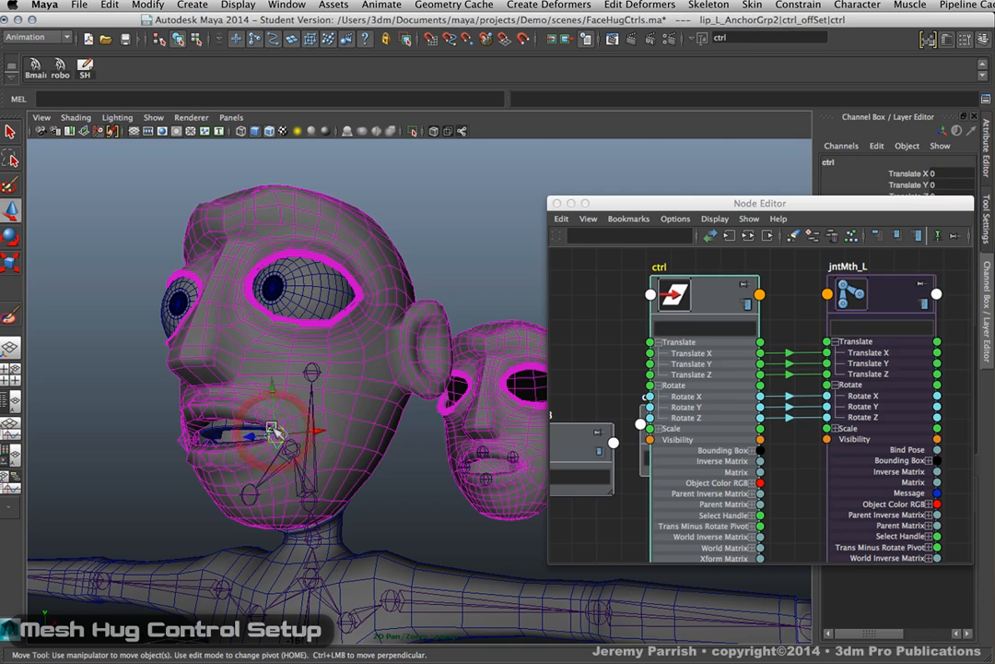
left_click_drag(275, 430, 275, 406)
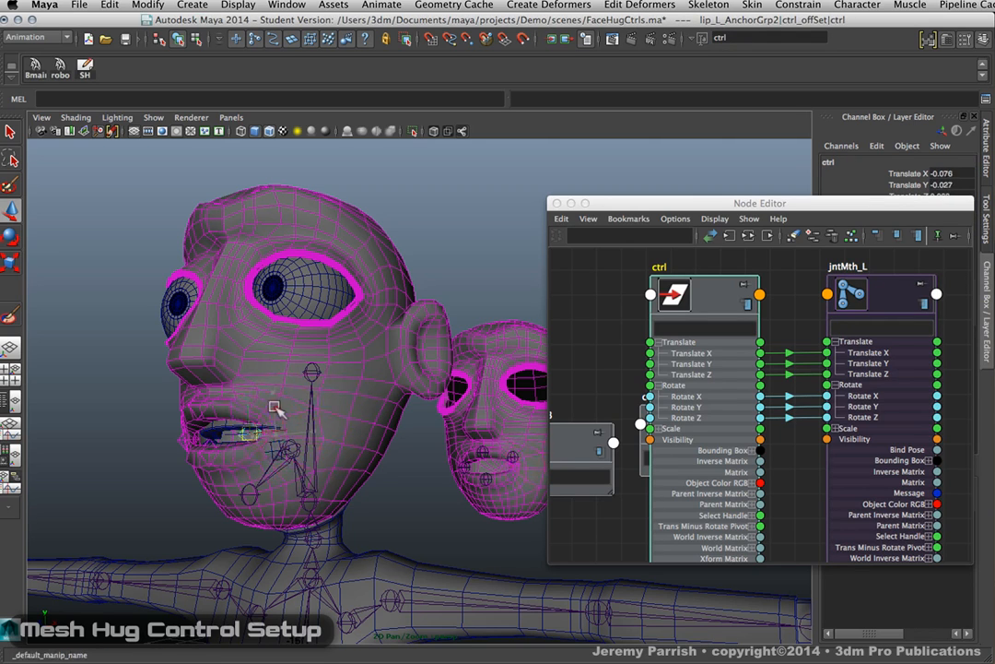
key("z")
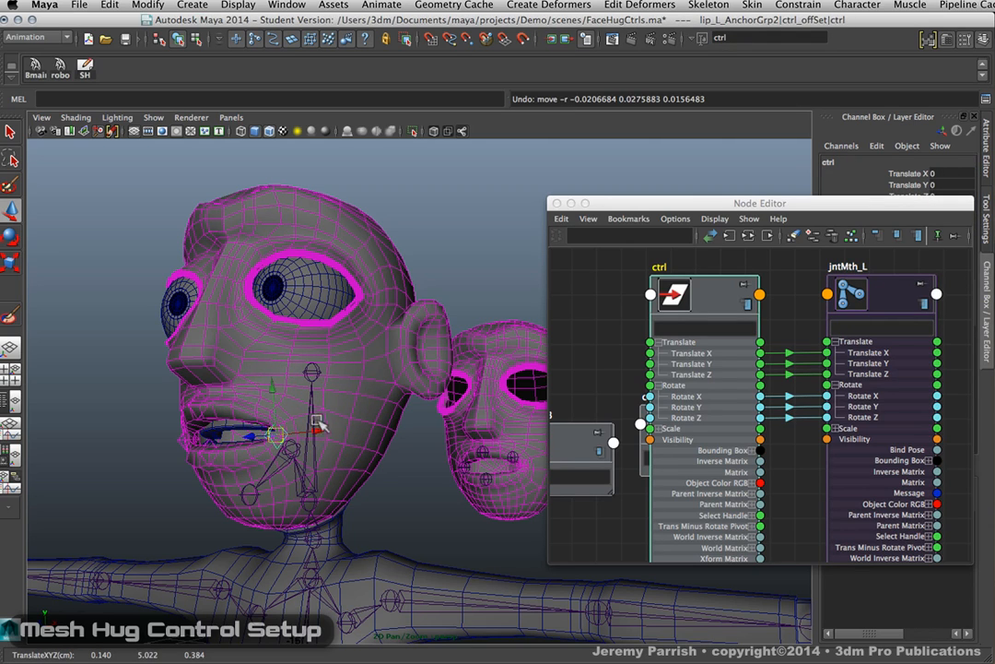
left_click_drag(269, 389, 283, 368)
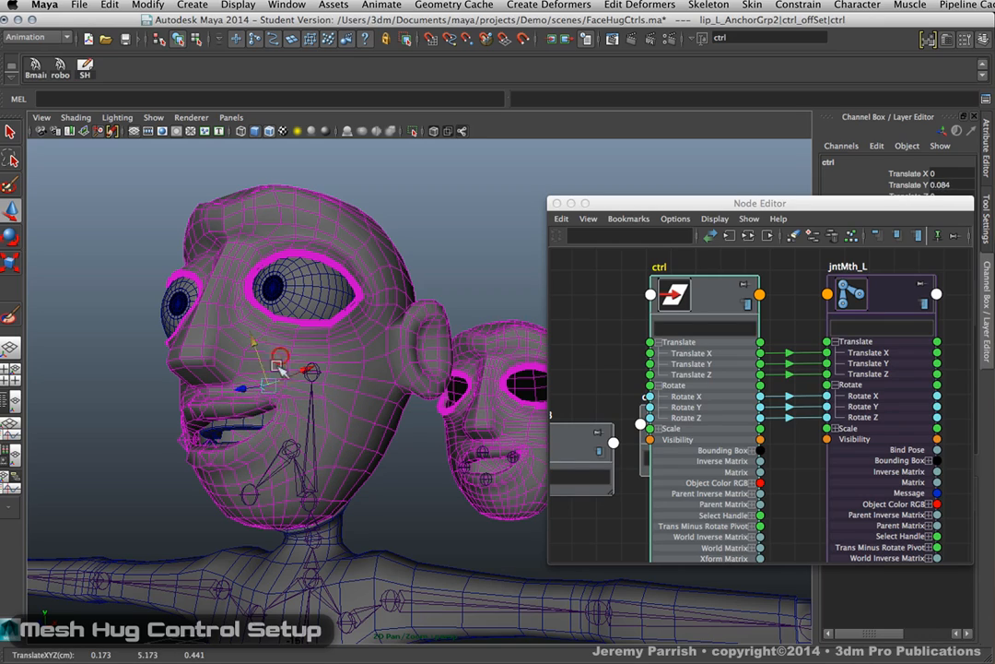
key("z")
Inspect the left mouth-corner control and the lips up close from the front and both sides.
right_click_drag(355, 436, 412, 510, "alt")
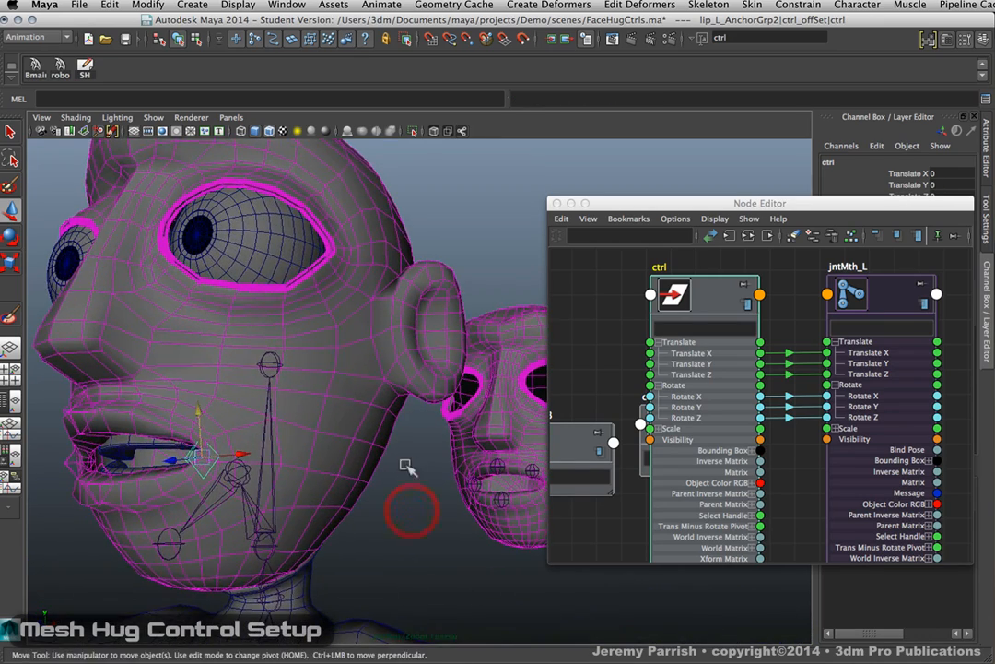
left_click_drag(406, 467, 451, 468, "alt")
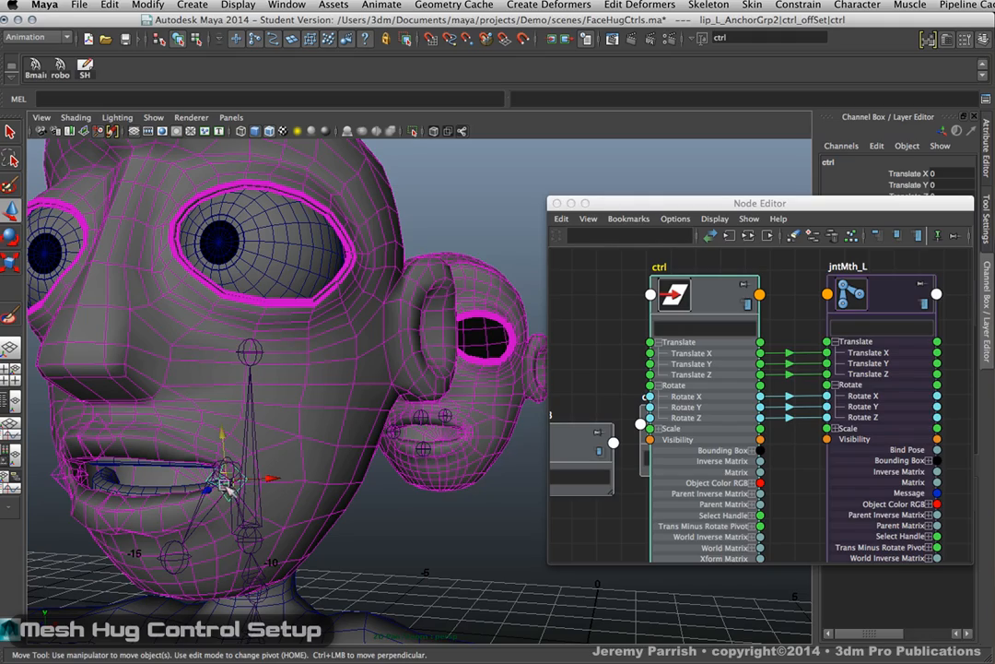
left_click_drag(361, 406, 395, 470, "alt")
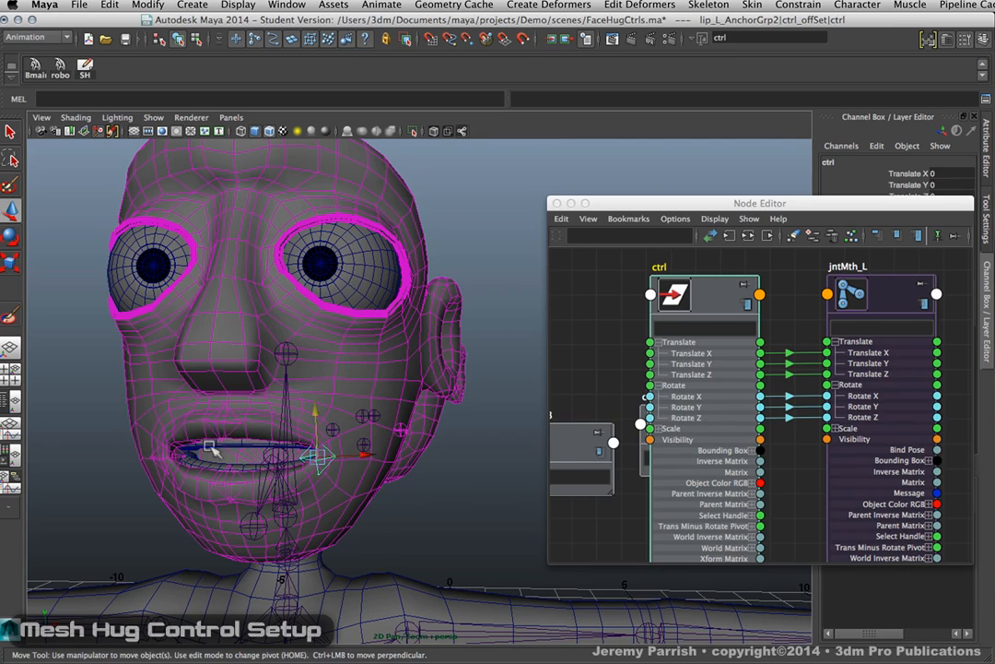
left_click_drag(164, 394, 253, 498, "alt")
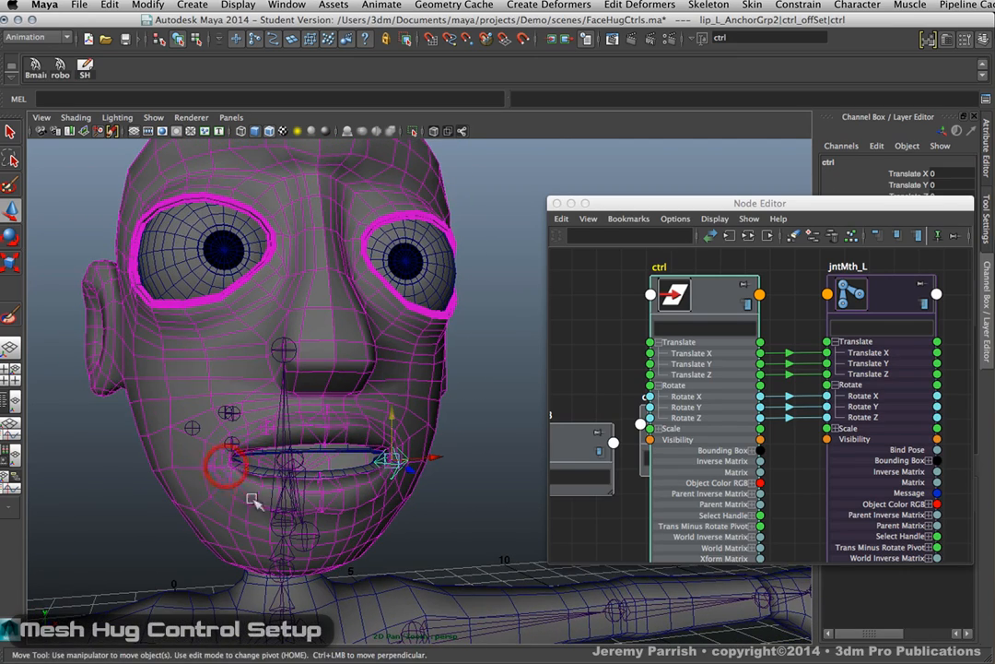
Graph the upper-lip control and the jntLipTop joint in the Node Editor and place the ctrl node away from the joint node.
left_click(323, 442)
left_click_drag(323, 442, 367, 451, "alt")
left_click(447, 423)
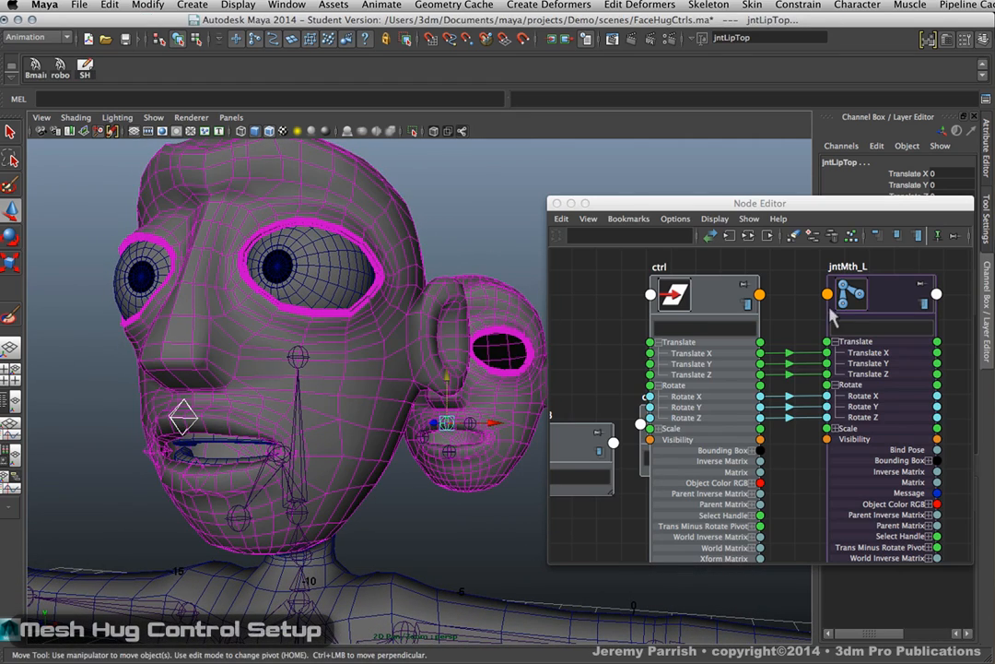
left_click(728, 236)
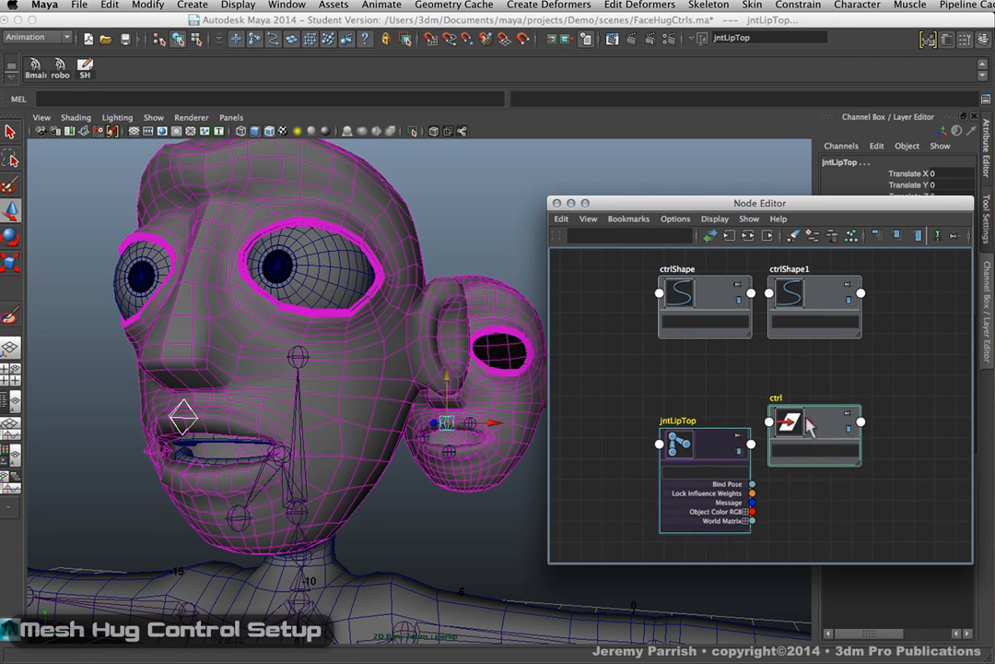
left_click_drag(834, 422, 617, 359)
left_click(846, 516)
Connect the ctrl node's Translate output to jntLipTop's Translate input and arrange the two nodes side by side.
left_click(658, 344)
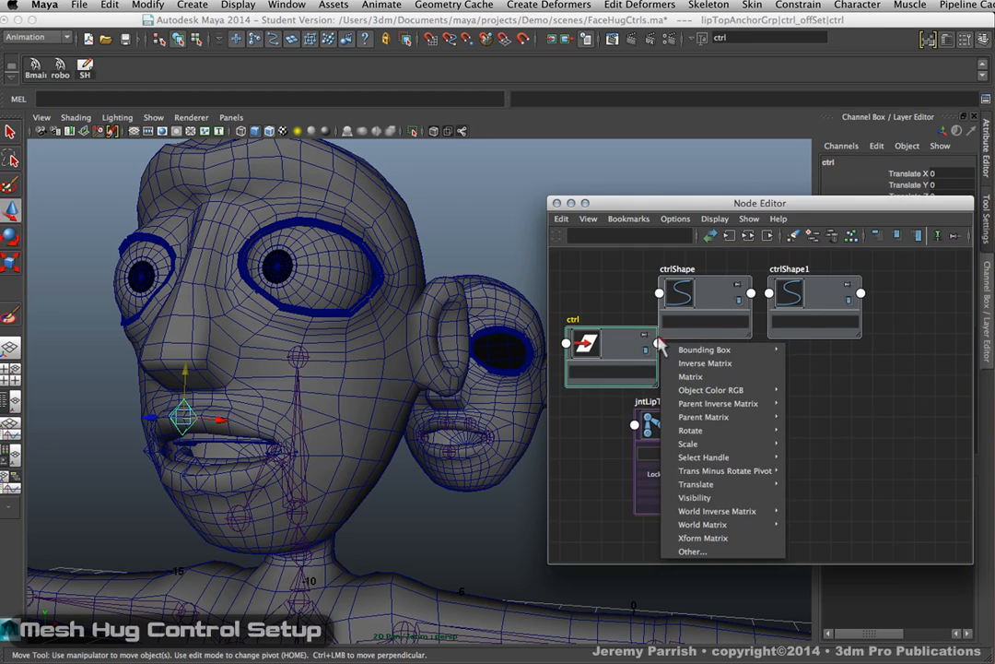
mouse_move(700, 484)
left_click(801, 486)
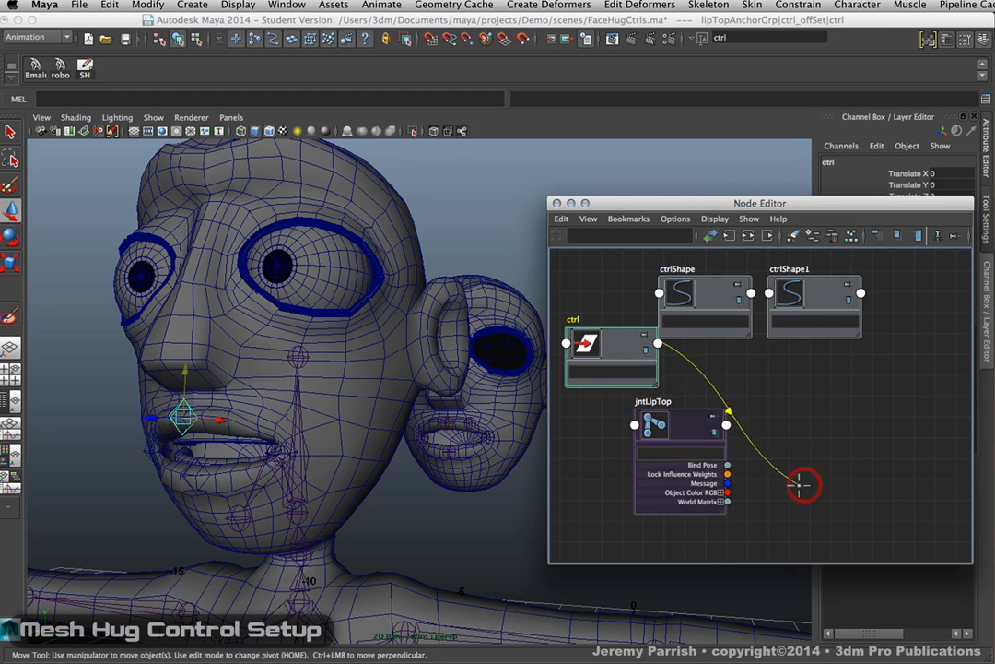
left_click(634, 424)
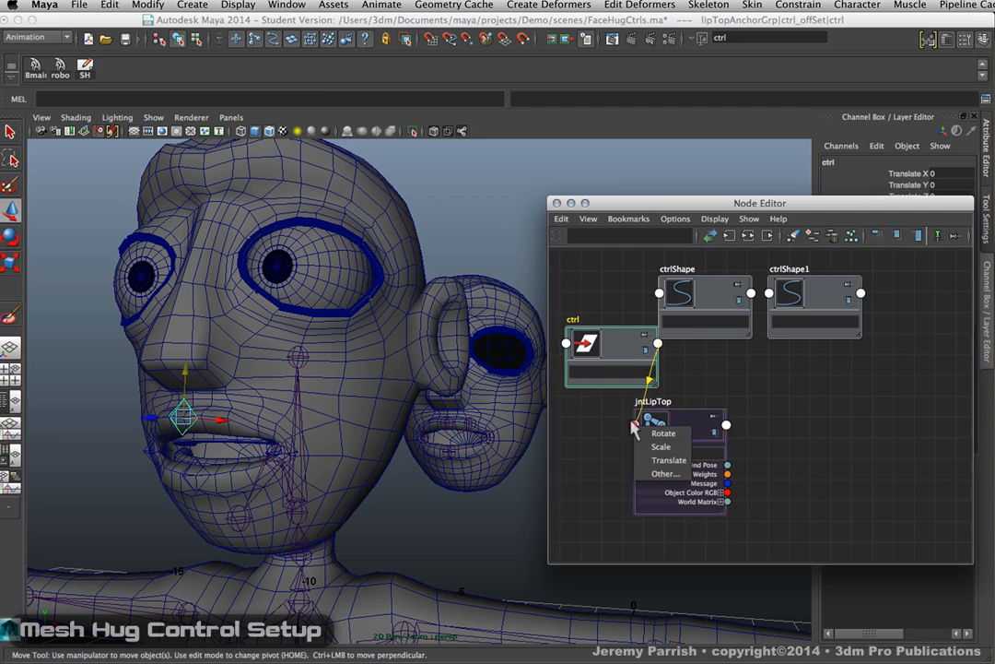
left_click(669, 459)
left_click_drag(676, 429, 848, 402)
left_click_drag(640, 340, 646, 393)
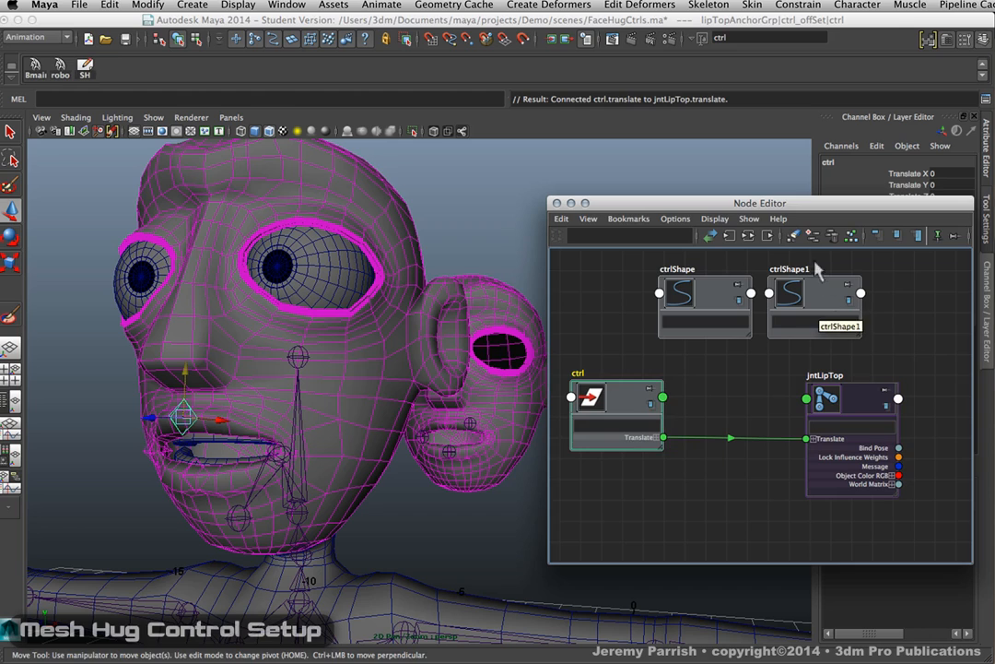
Show all attributes of both nodes and connect ctrl's Translate X, Y and Z individually to the matching jntLipTop inputs.
left_click(843, 414)
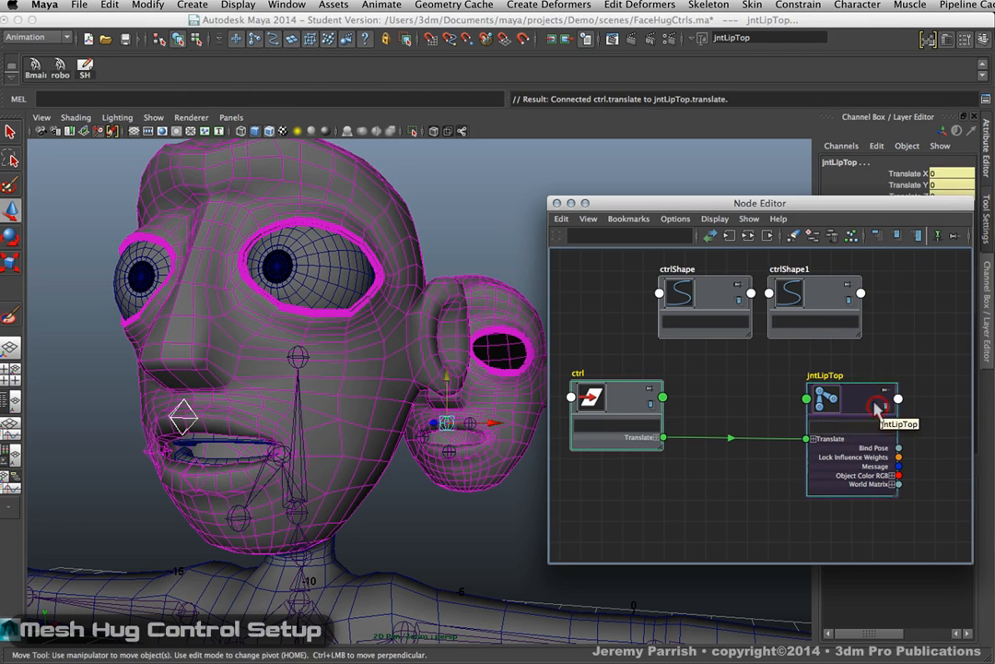
left_click(919, 235)
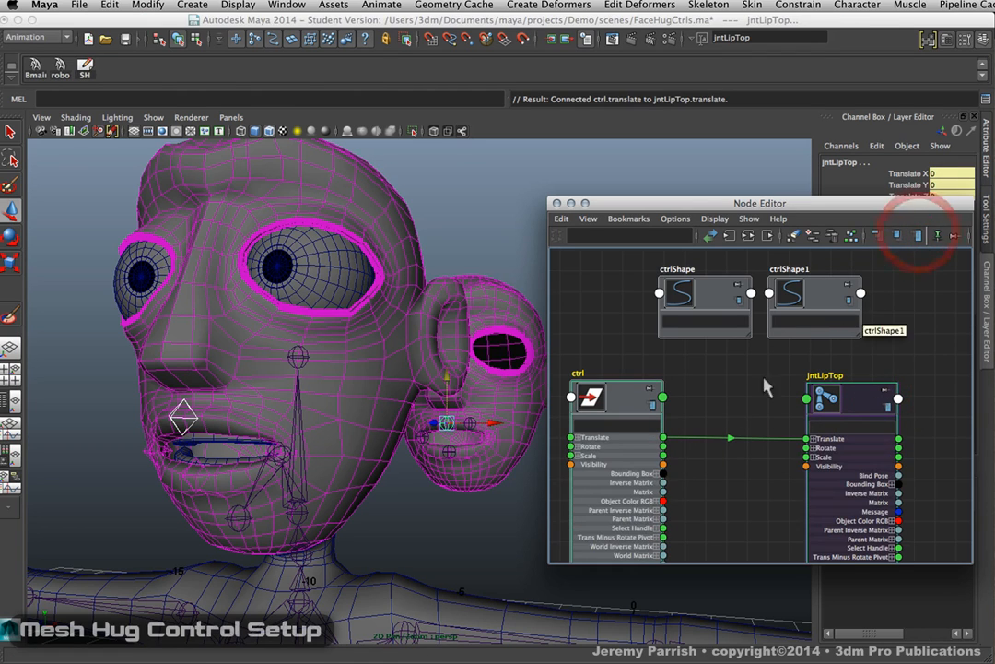
left_click(576, 436)
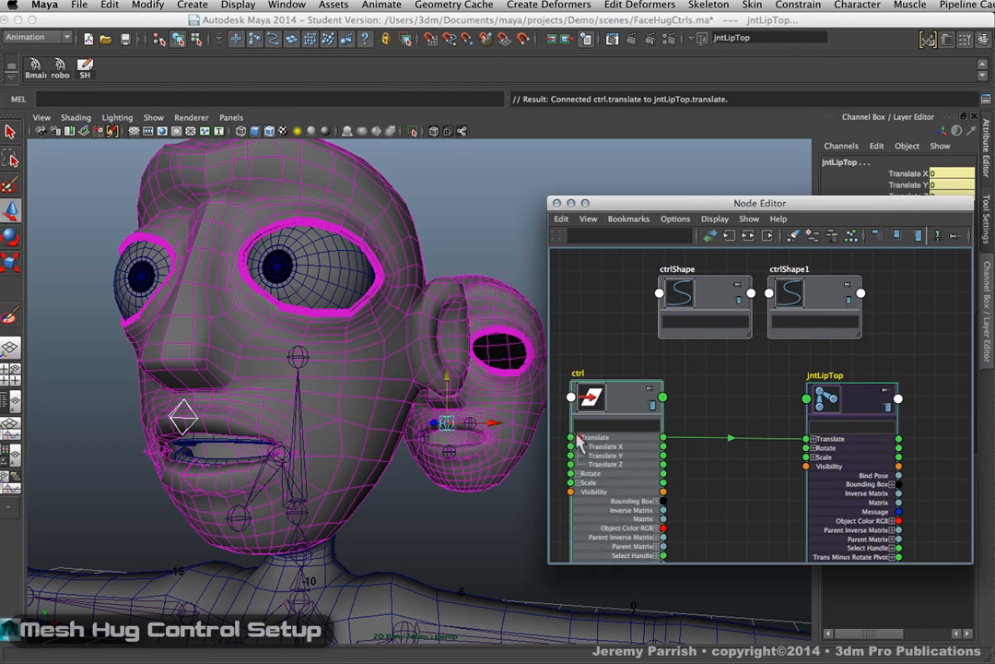
left_click(811, 438)
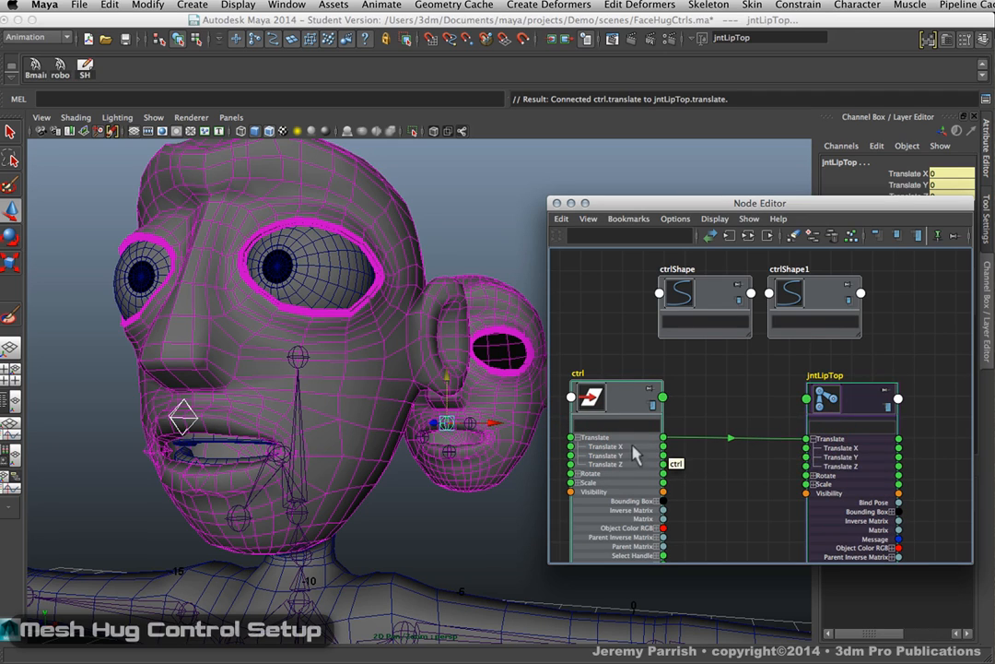
left_click_drag(663, 446, 805, 448)
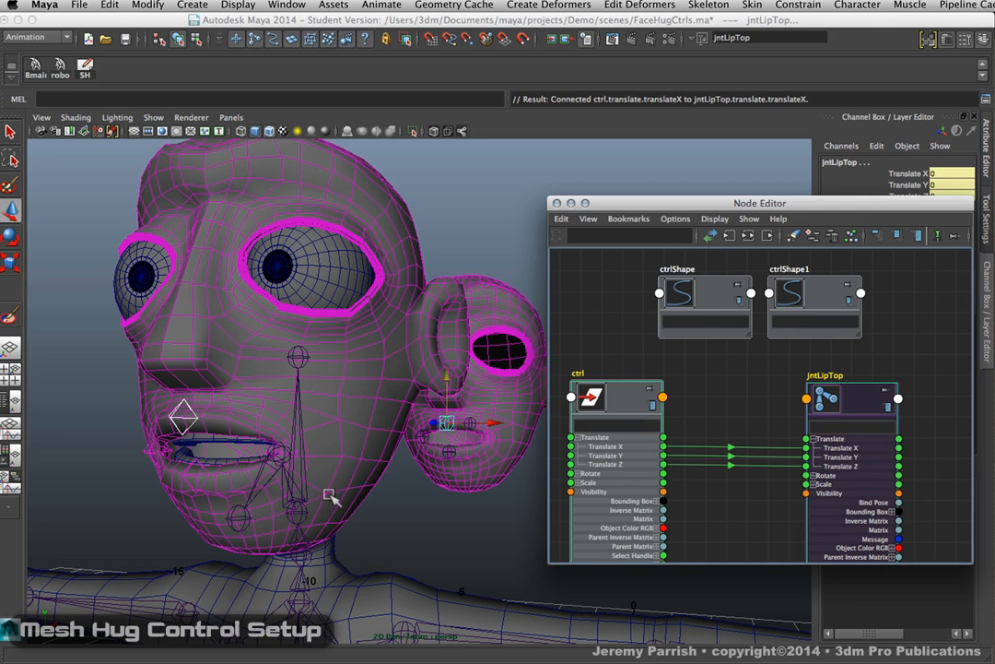
Test-move the left mouth-corner control and the lower-lip control, then undo the moves.
left_click(195, 473)
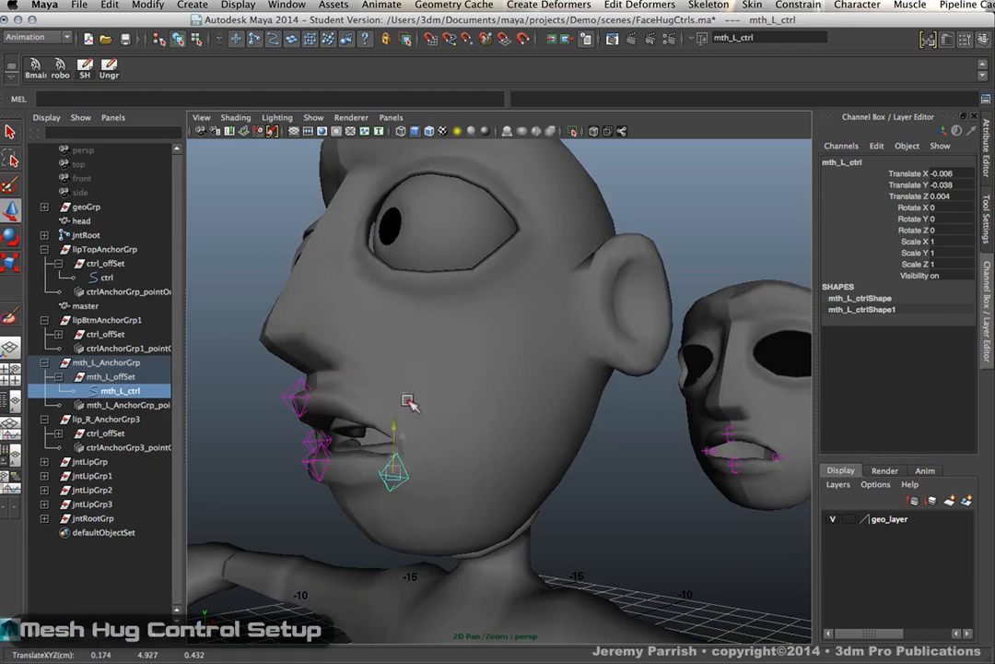
middle_click_drag(408, 400, 408, 380)
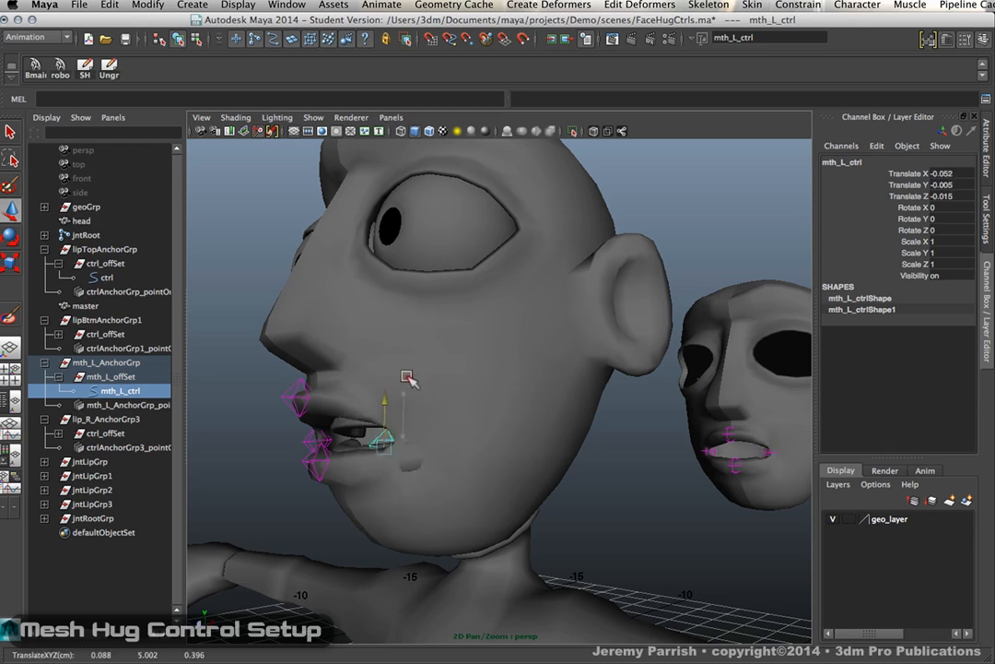
left_click(321, 460)
middle_click_drag(327, 430, 324, 464)
key("z")
key("z")
key("z")
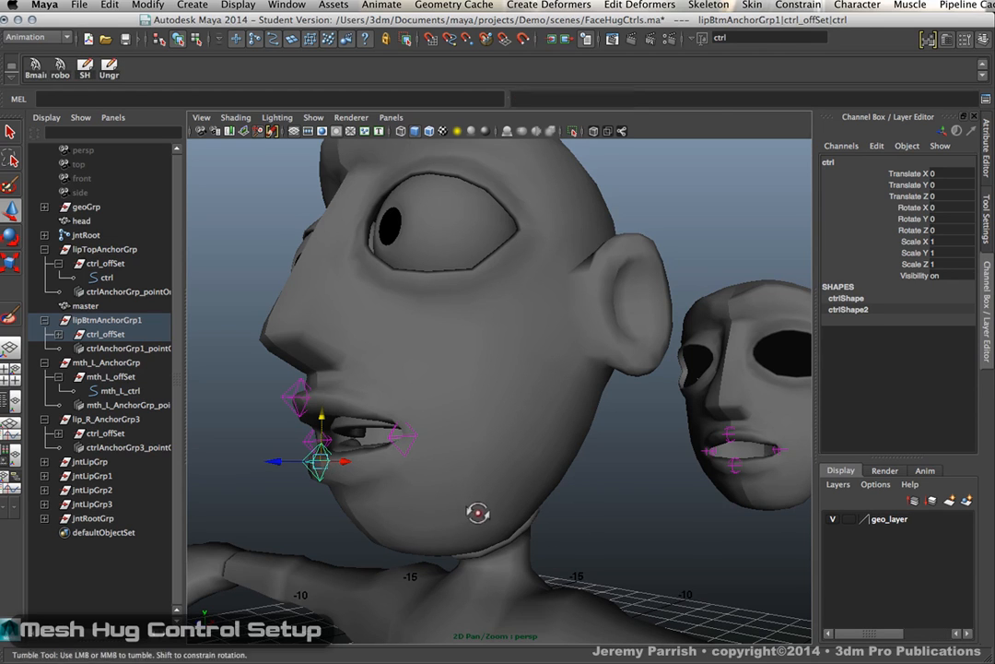
Open the Node Editor with mth_L_ctrl selected and separate its transform node from the two shape nodes.
left_click_drag(478, 514, 462, 487, "alt")
middle_click_drag(462, 486, 494, 493, "alt")
left_click(486, 431)
left_click_drag(569, 498, 560, 505, "alt")
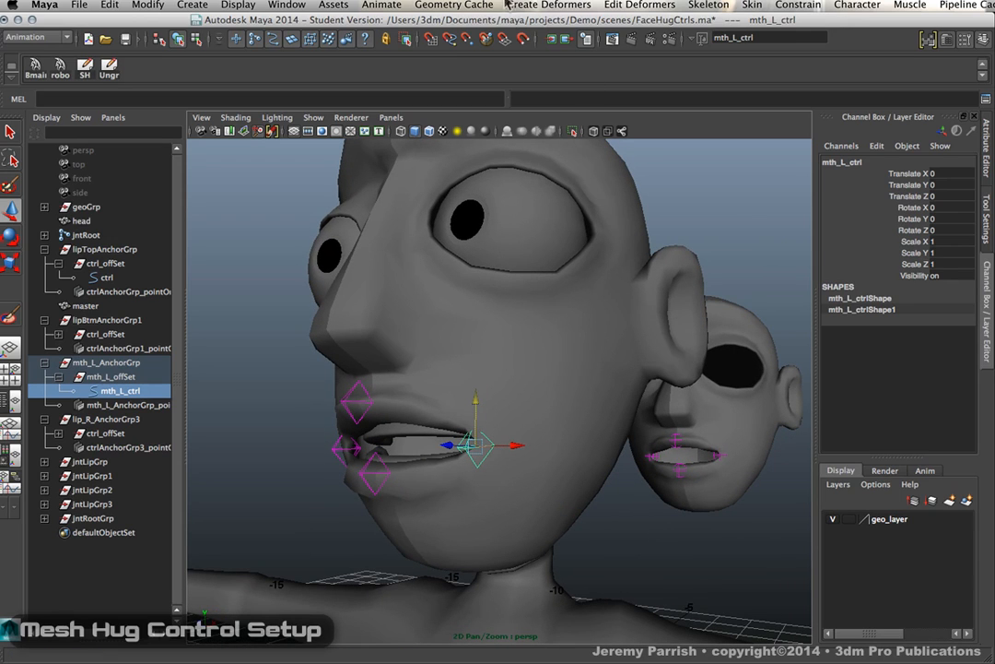
left_click(286, 5)
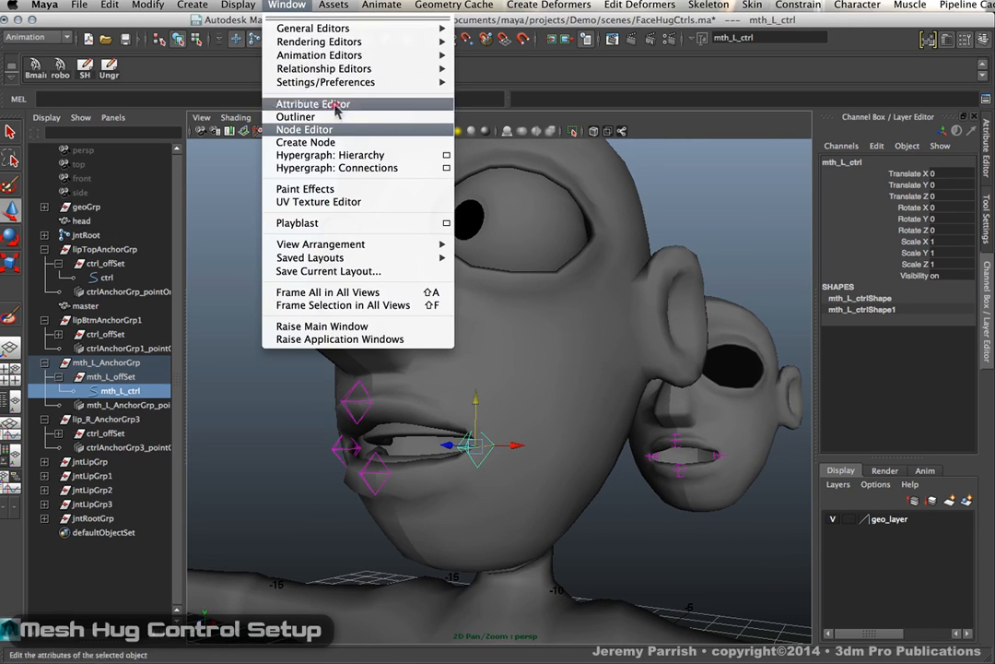
mouse_move(378, 243)
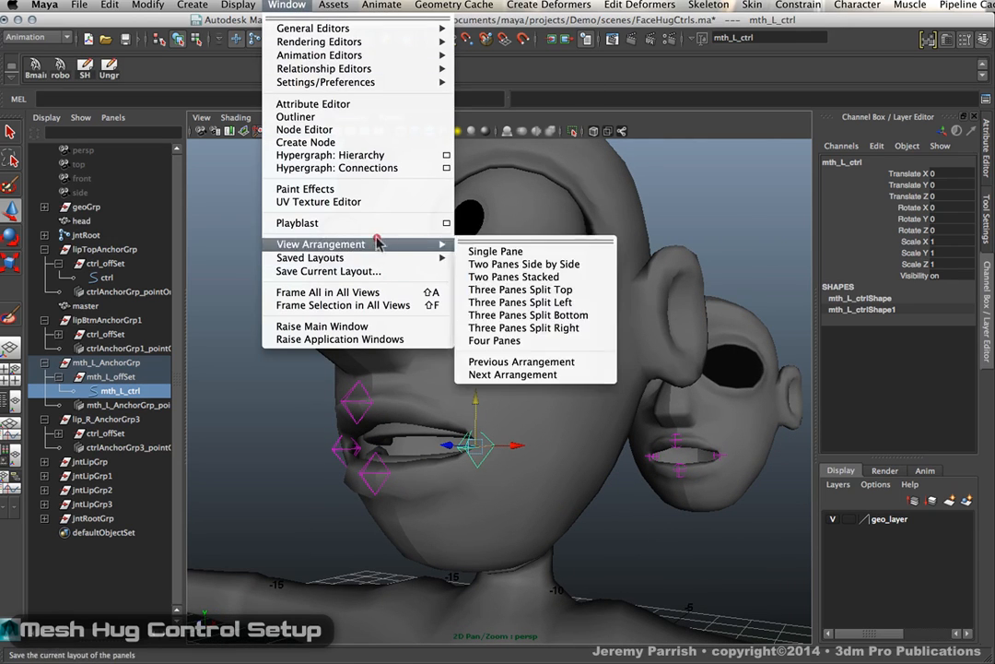
left_click(360, 131)
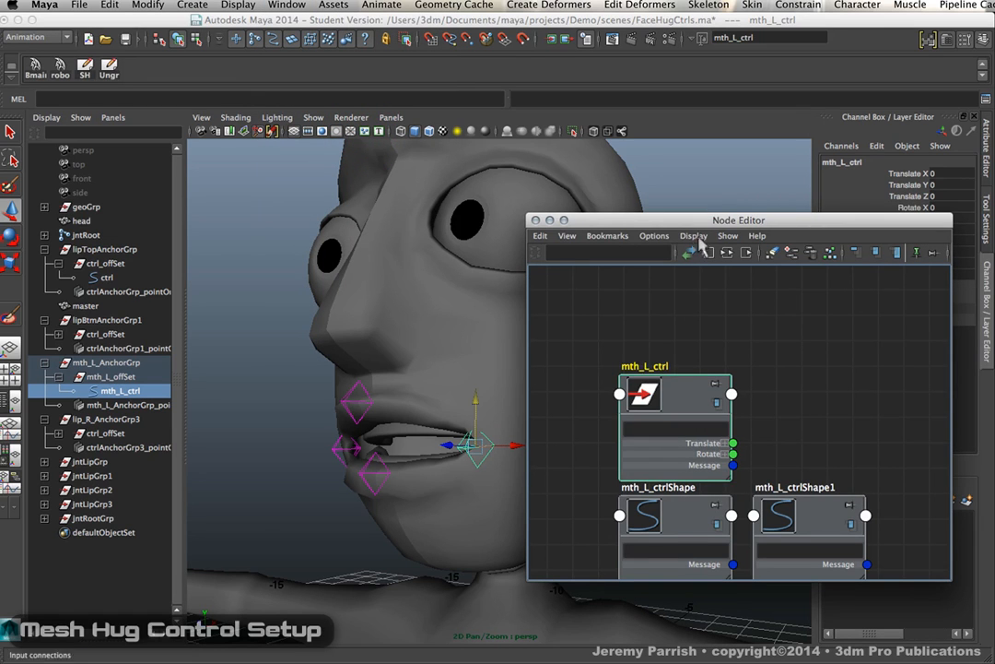
left_click_drag(704, 222, 699, 86)
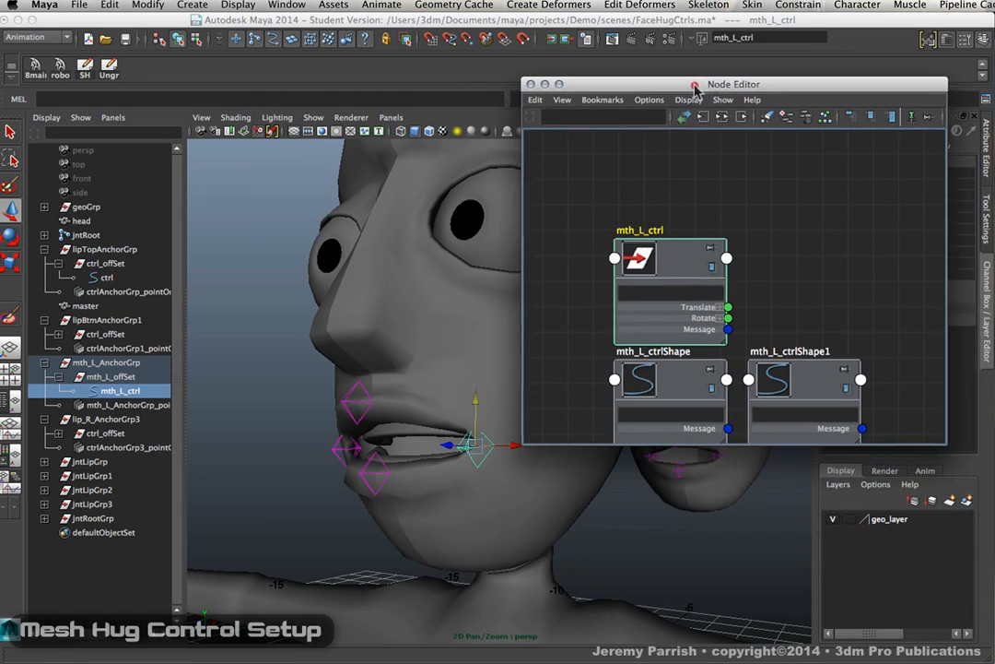
left_click_drag(667, 255, 606, 194)
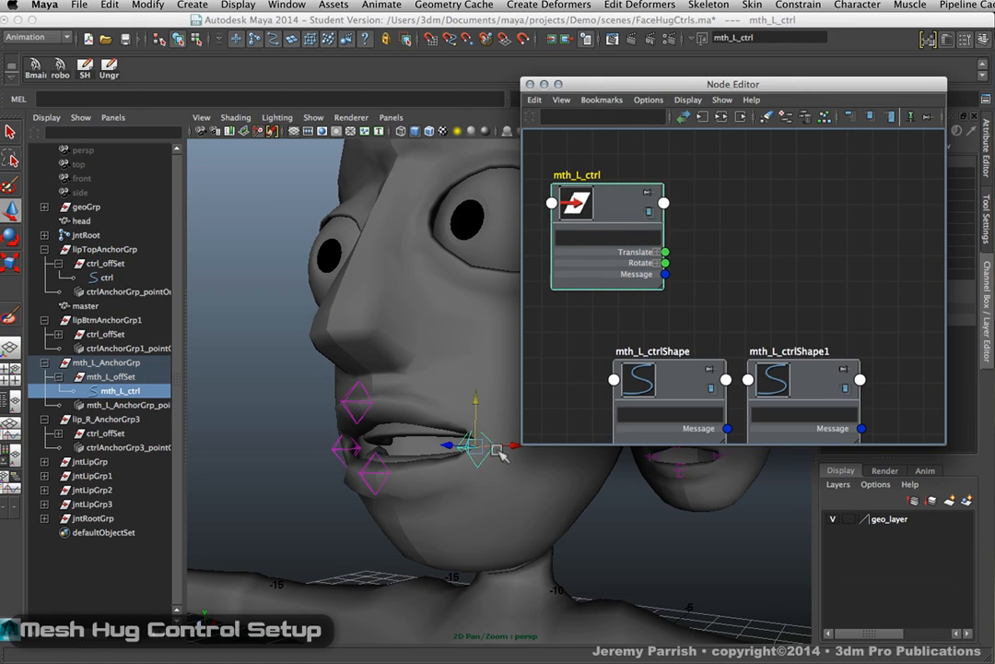
left_click_drag(623, 207, 621, 178)
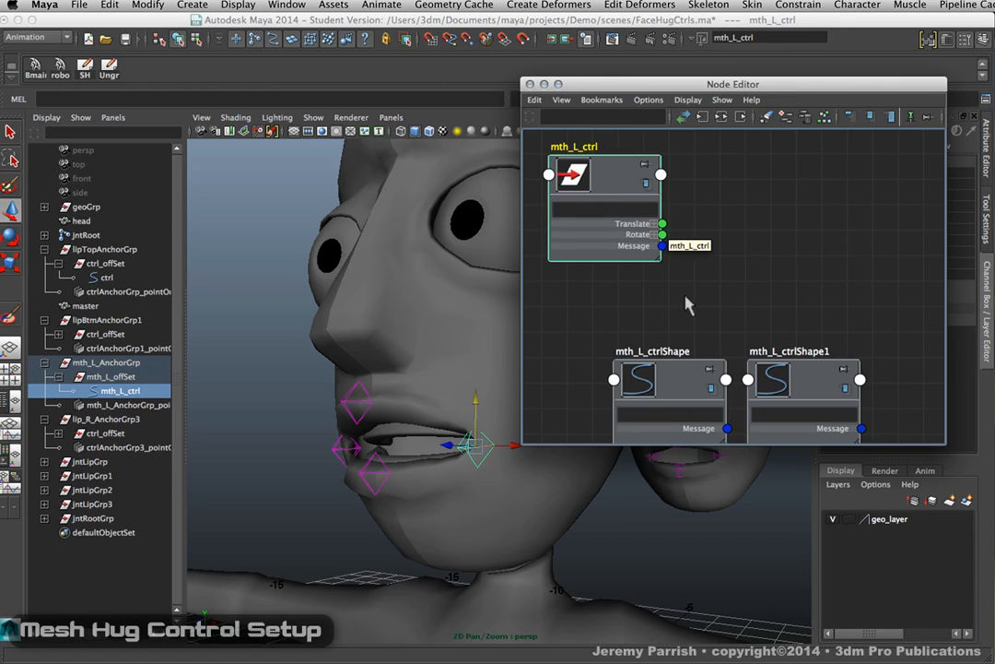
Create a Multiply Divide utility node and place it beside the mth_L_ctrl node.
right_click_drag(709, 187, 707, 156)
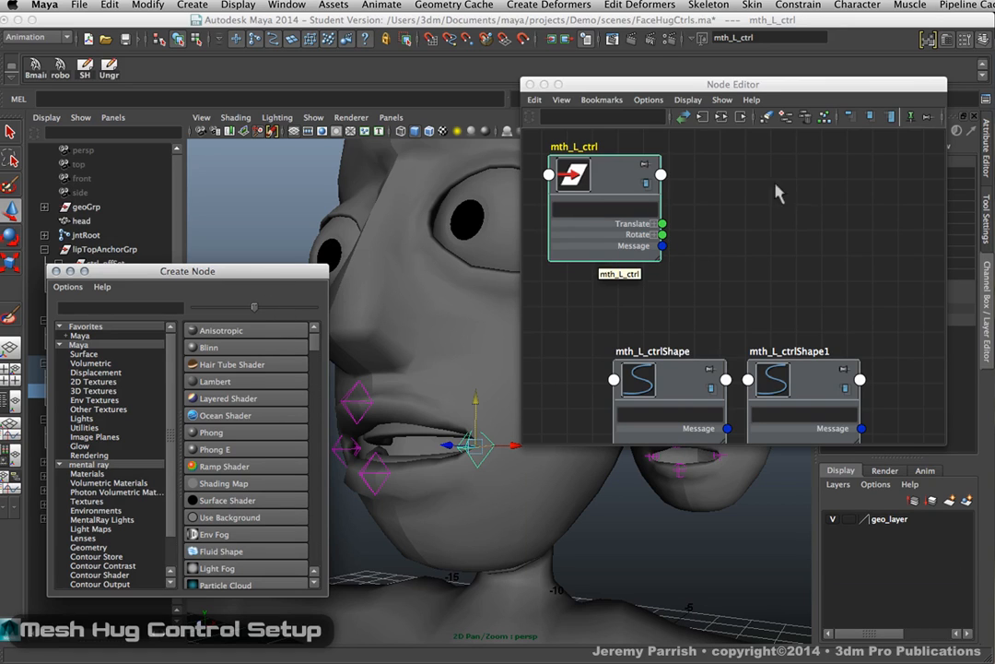
right_click_drag(765, 191, 765, 158)
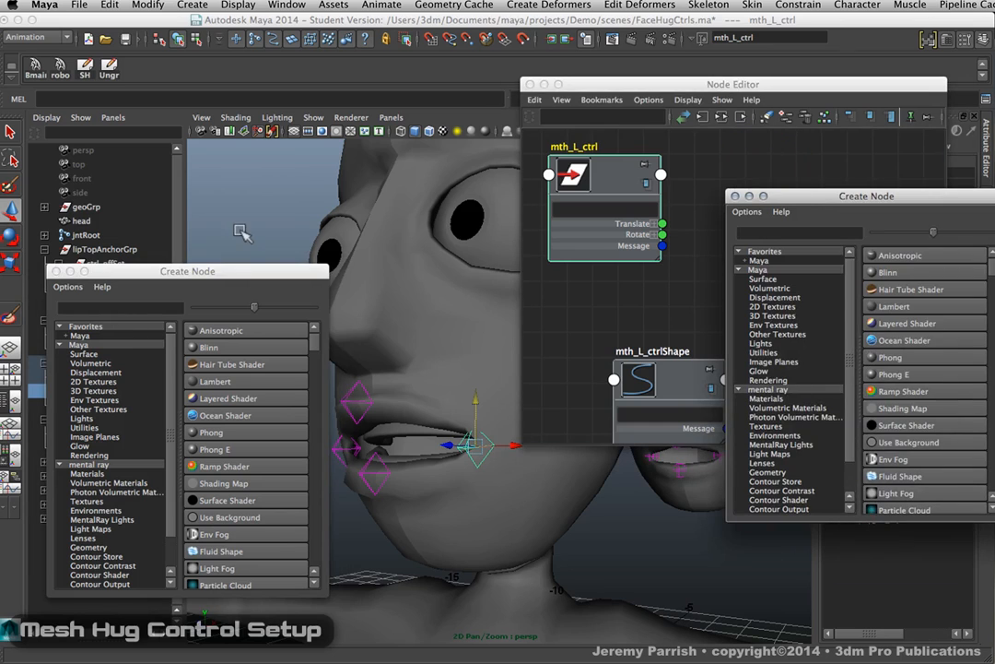
left_click(735, 195)
left_click_drag(154, 273, 680, 164)
left_click(611, 319)
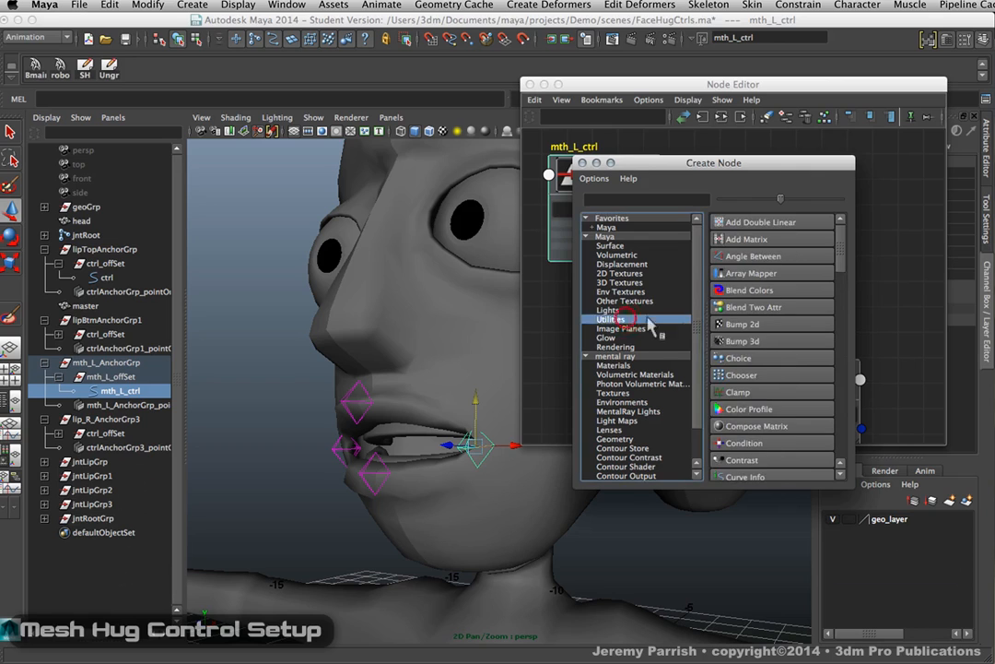
scroll(770, 412, "down", 8)
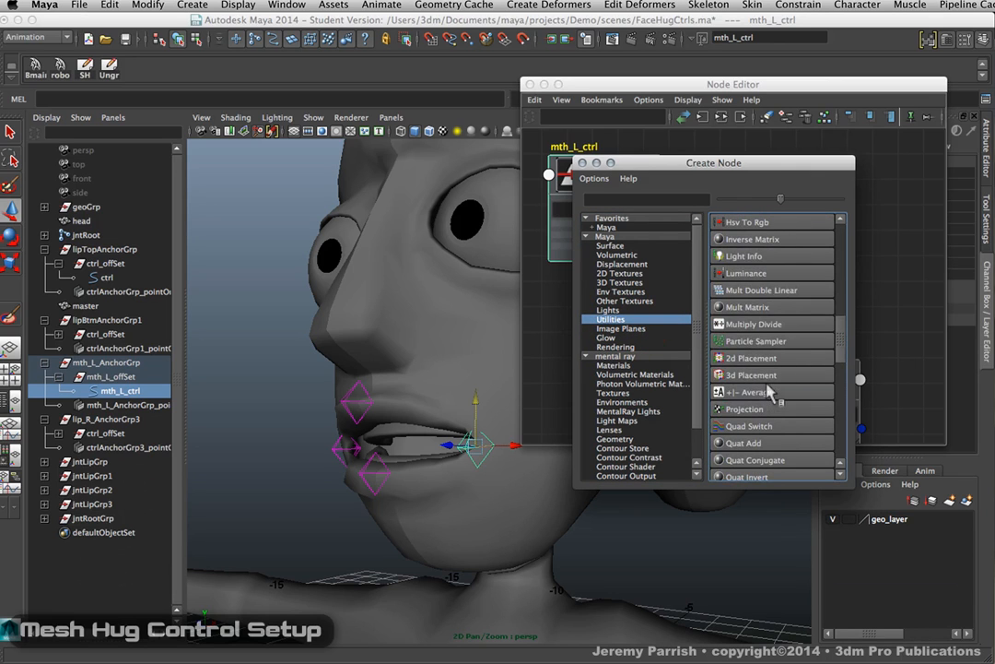
left_click(752, 325)
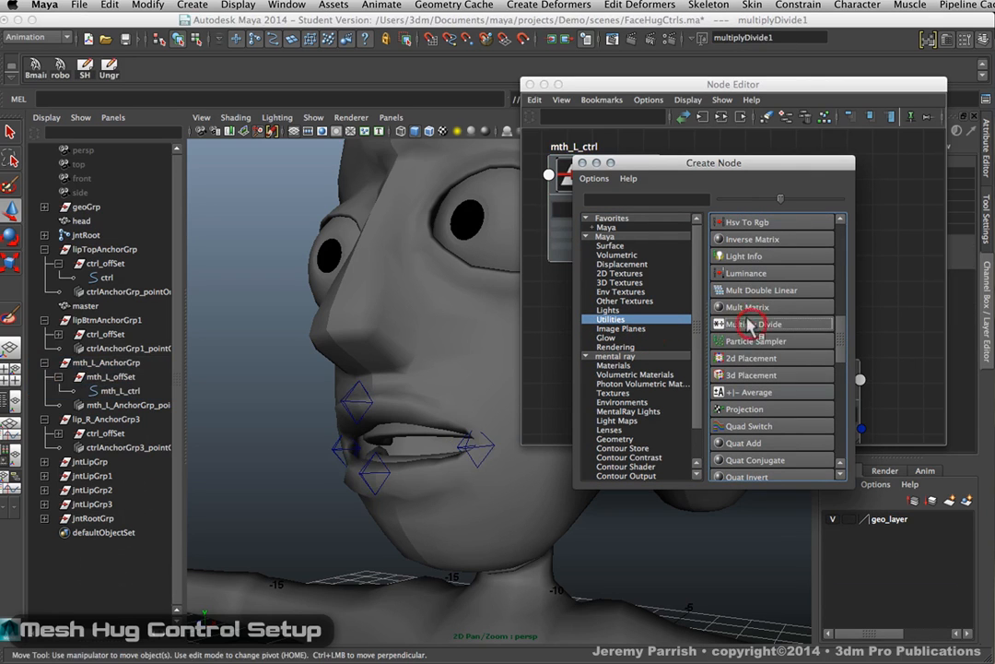
left_click_drag(741, 166, 327, 216)
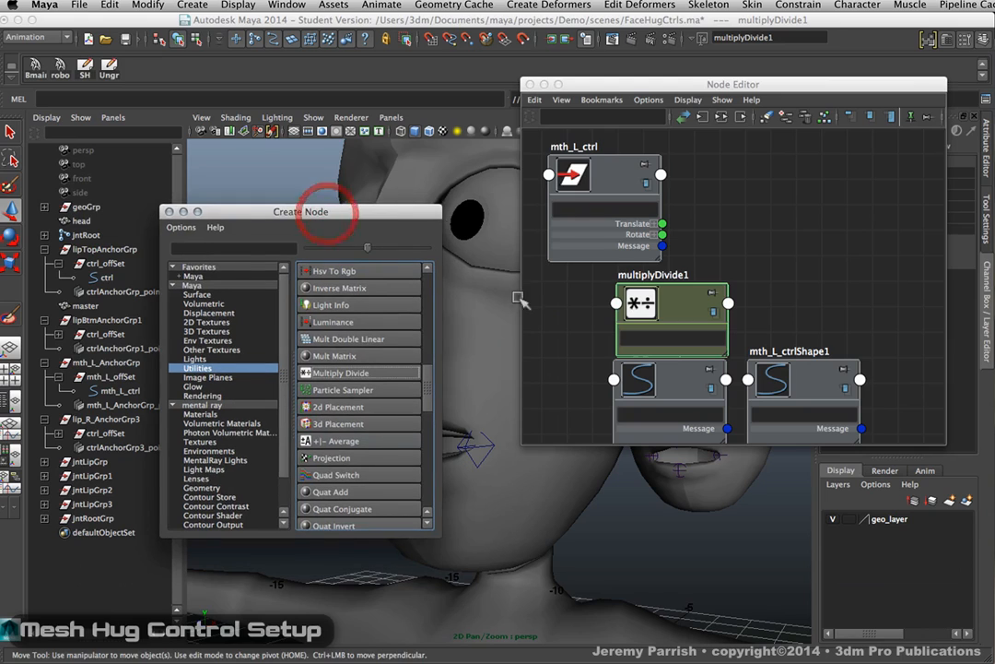
left_click(717, 295)
left_click_drag(717, 295, 844, 187)
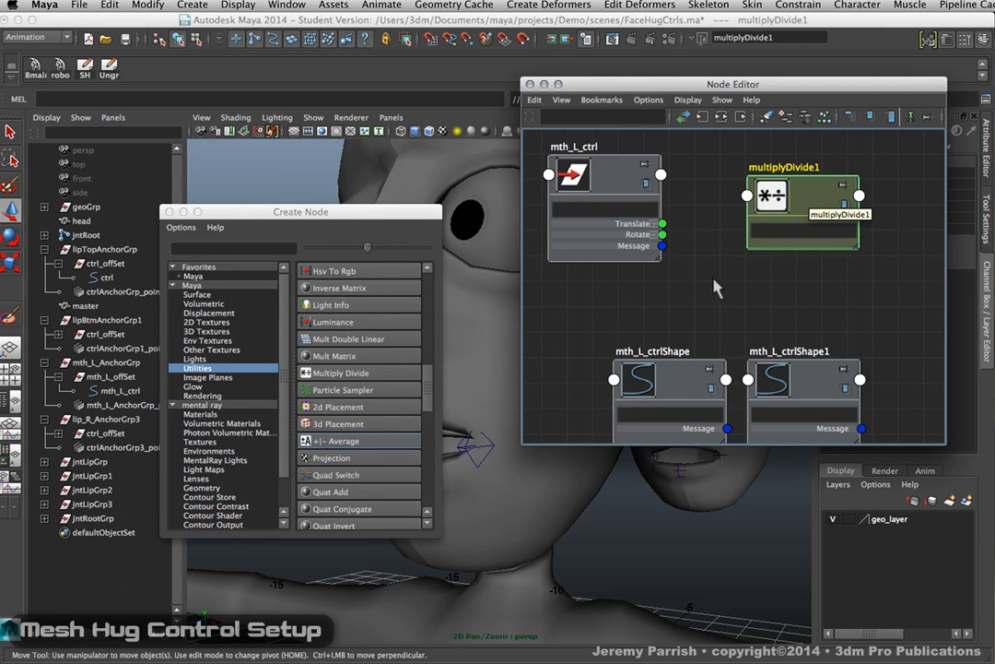
Connect mth_L_ctrl's Translate output to the Multiply Divide node's Input 1, expanding both attributes into their axis channels.
left_click(662, 223)
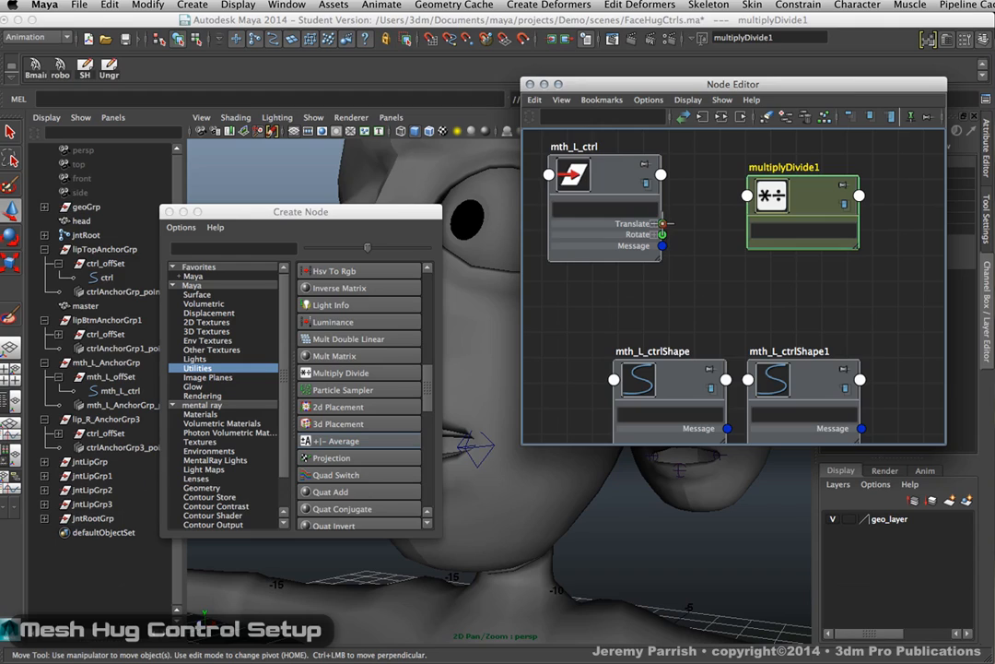
mouse_move(664, 223)
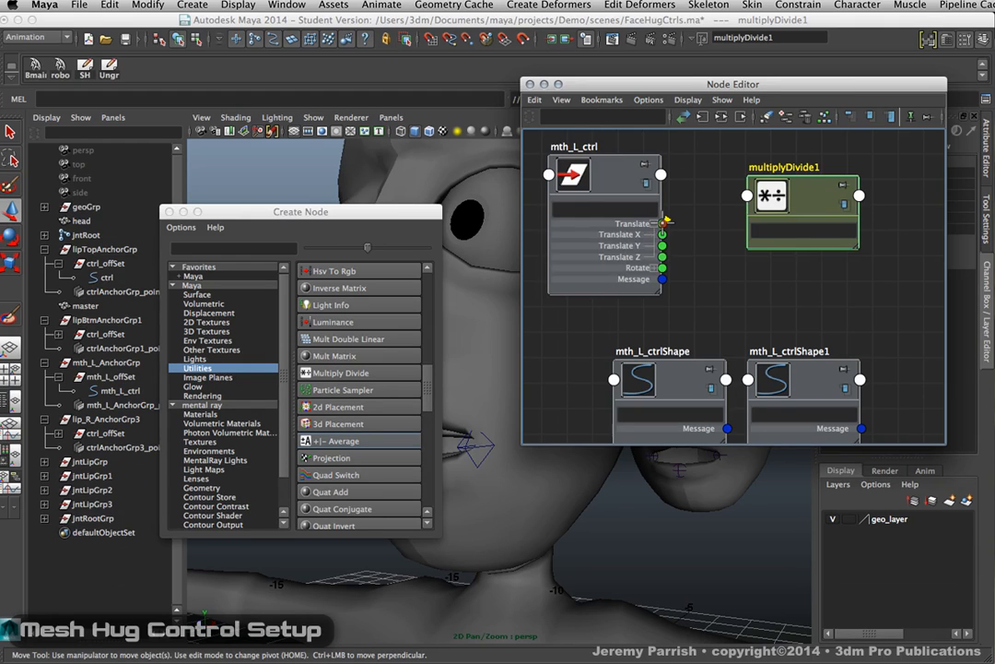
left_click_drag(664, 222, 748, 196)
left_click(767, 205)
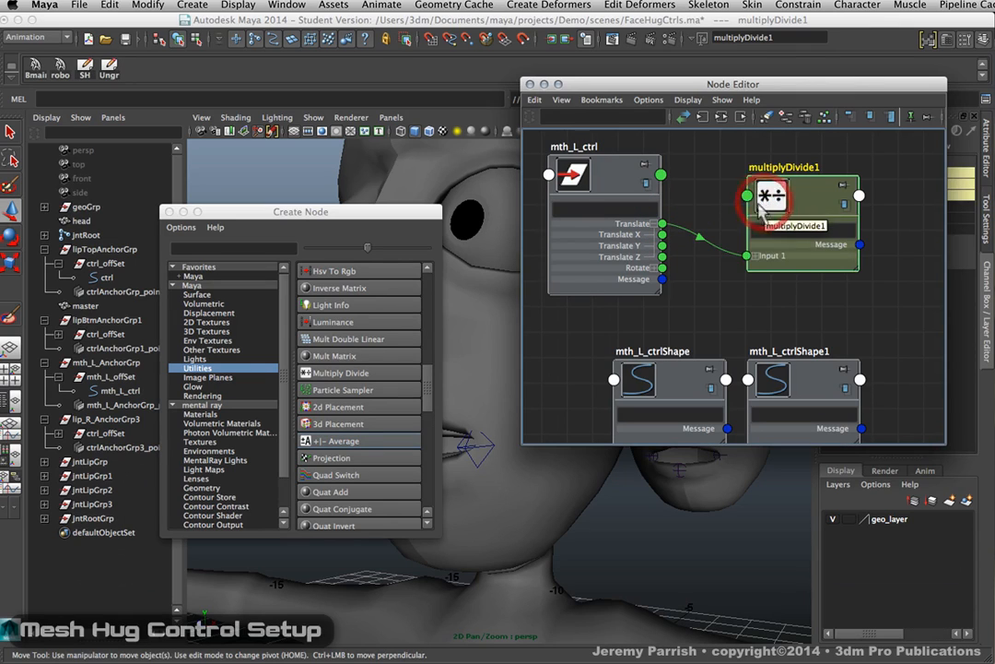
mouse_move(751, 261)
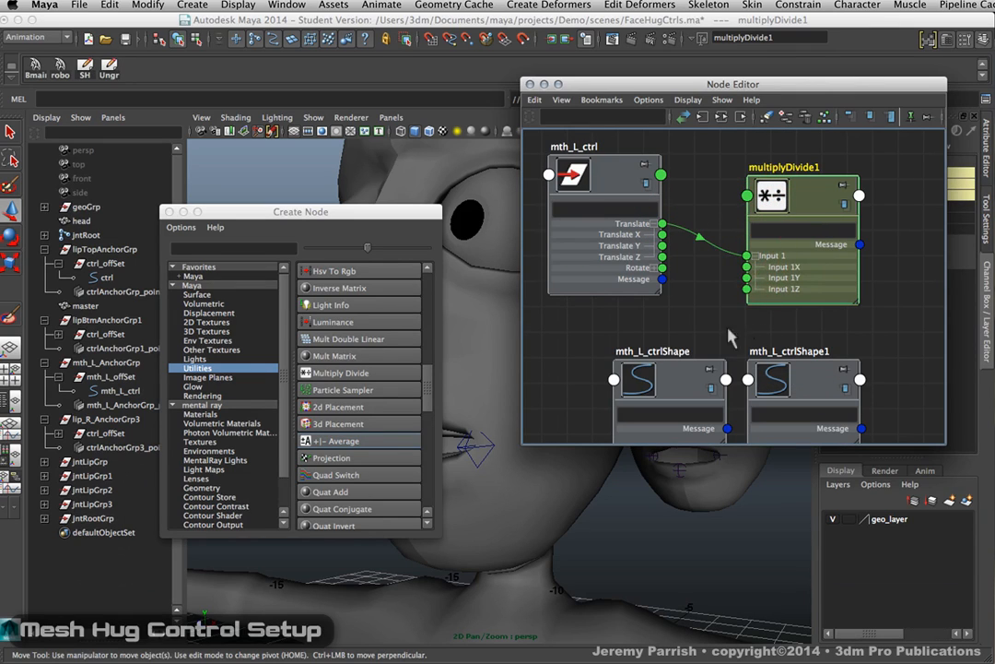
Rename the Multiply Divide node as mDiv_L_mth.
double_click(784, 166)
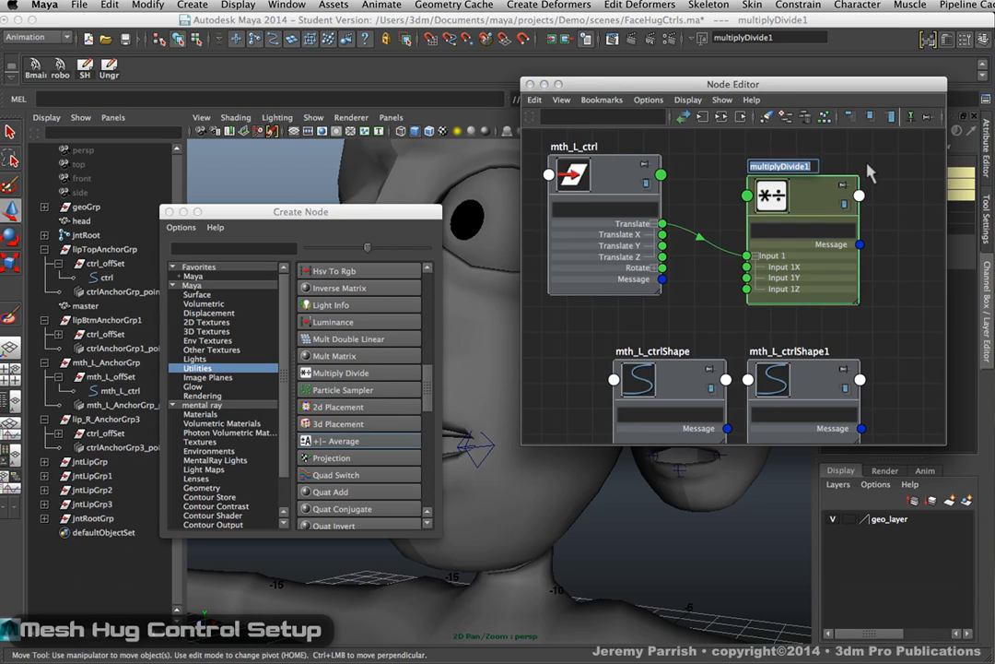
type("m")
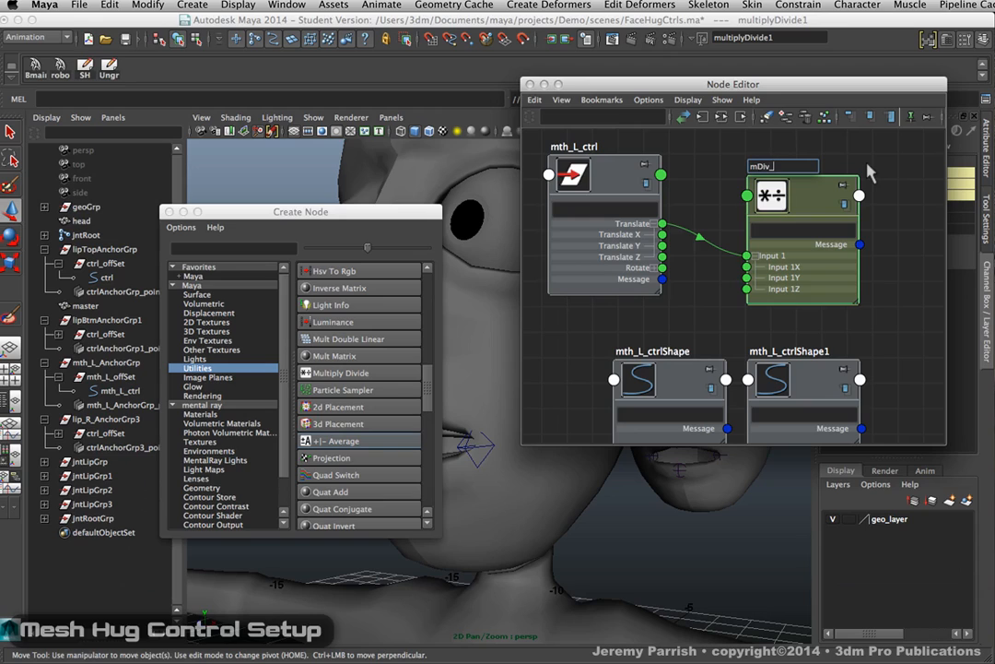
type("Div_")
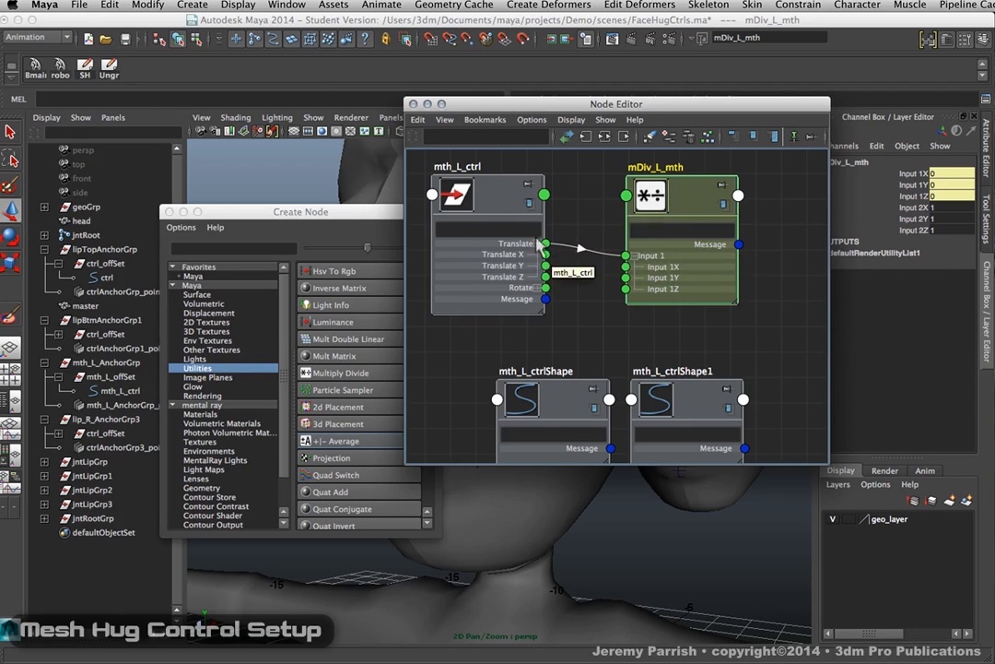
Replace the combined Translate link with per-axis connections from mth_L_ctrl's Translate X, Y and Z to mDiv_L_mth's Input 1X, 1Y and 1Z.
left_click_drag(545, 254, 627, 266)
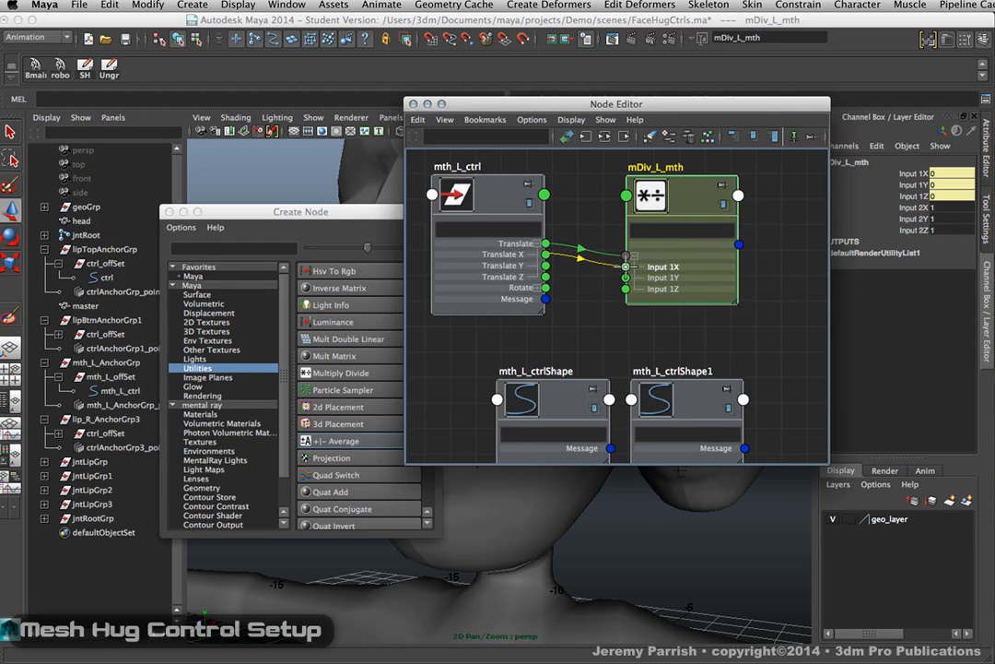
left_click(626, 266)
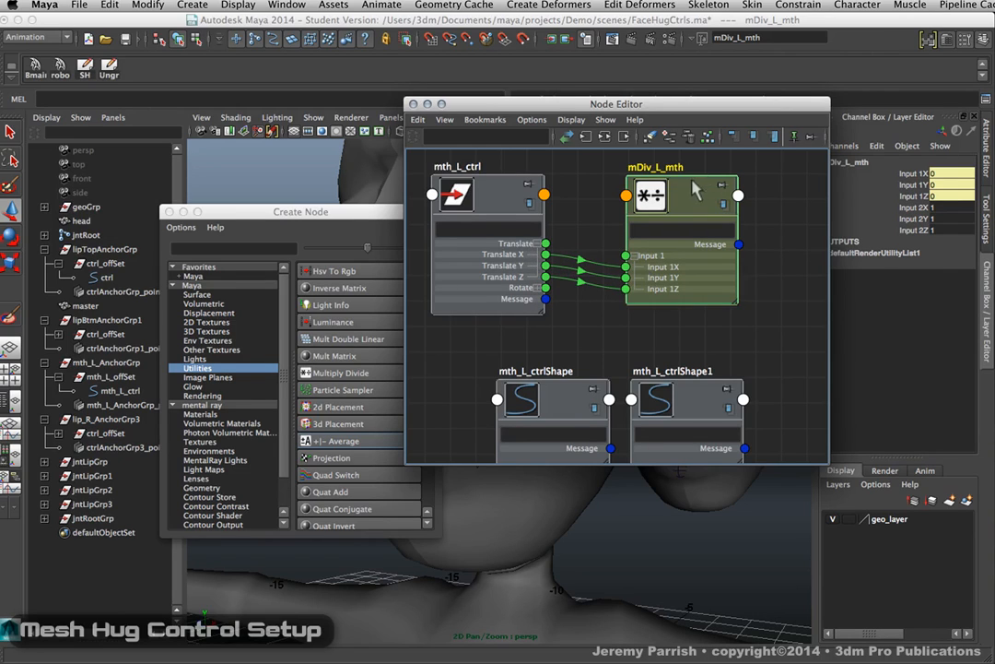
mouse_move(692, 180)
left_mouse_down()
mouse_move(712, 170)
mouse_move(698, 175)
left_mouse_up()
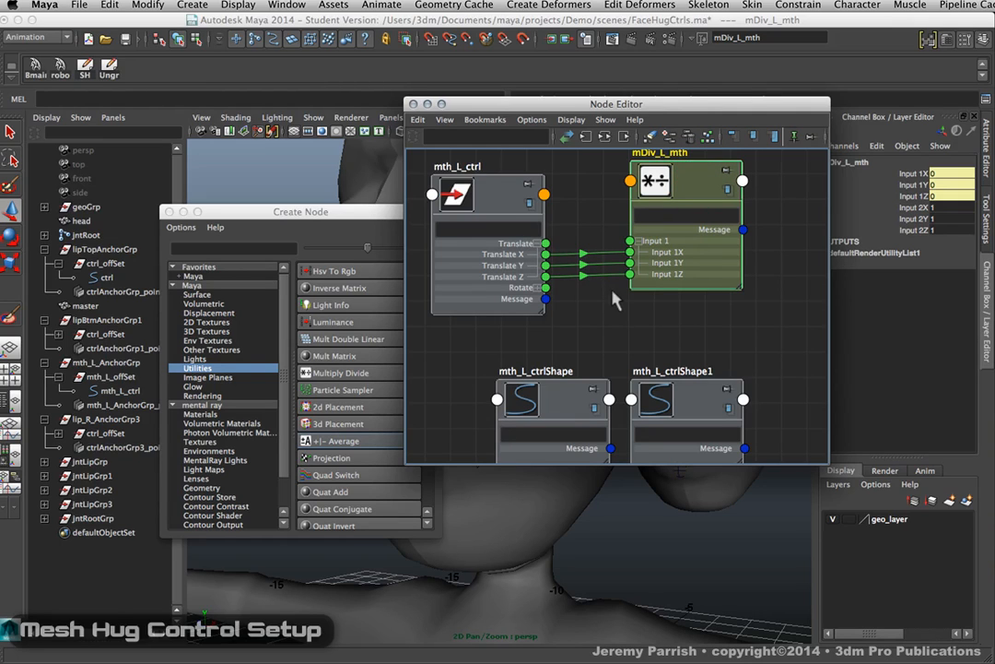
left_click_drag(702, 185, 665, 188)
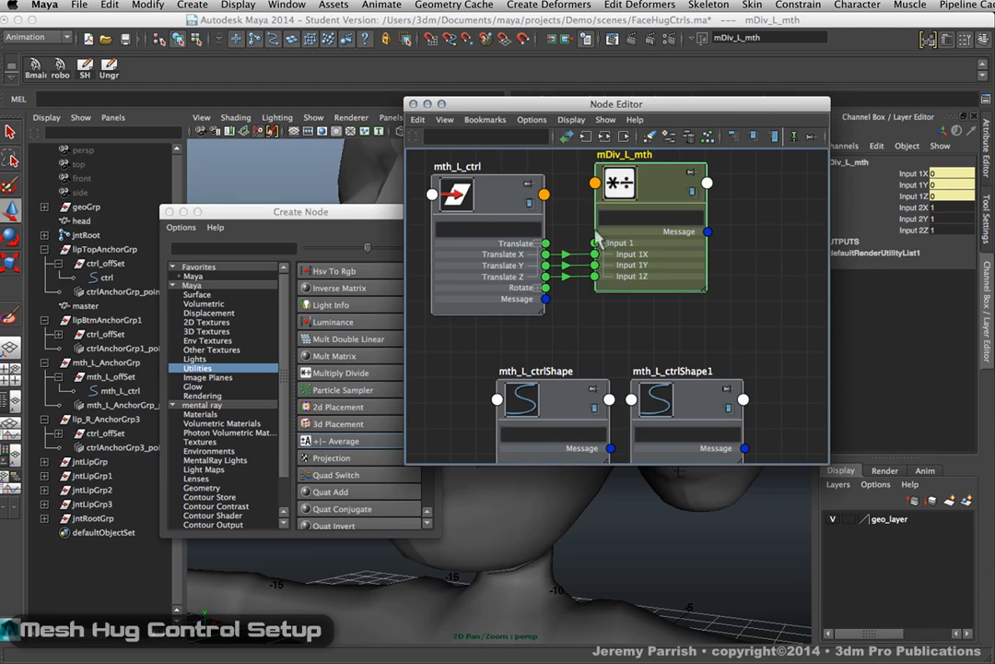
Set mDiv_L_mth's Input 2X, Input 2Y and Input 2Z all to -1.
double_click(649, 177)
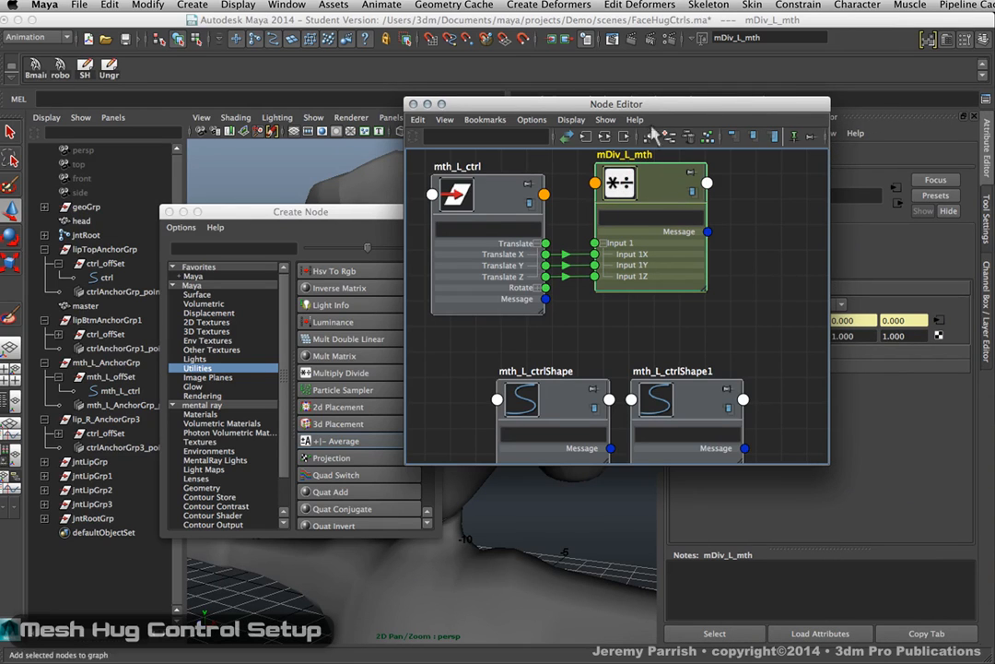
left_click_drag(677, 198, 682, 209)
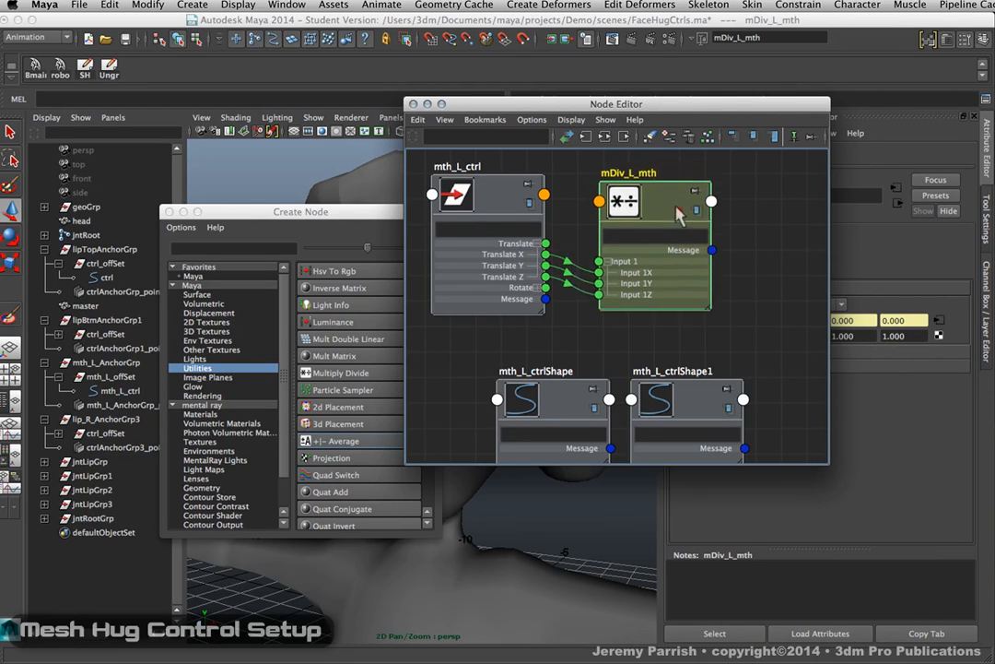
left_click(985, 290)
left_click_drag(942, 212, 951, 232)
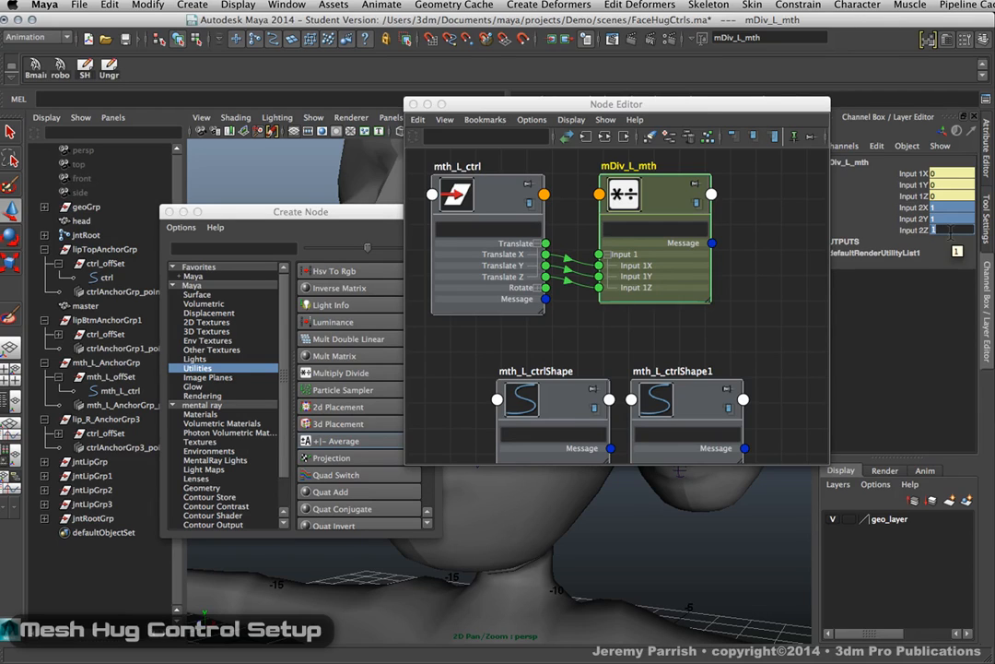
type("-1")
key("Return")
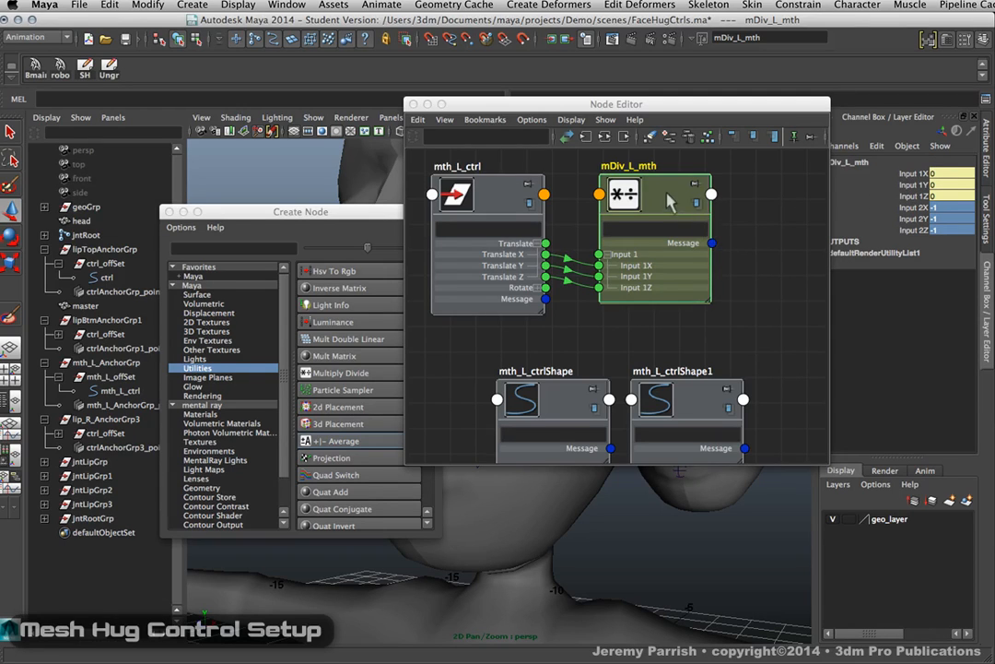
Place the mth_L_ctrl and mDiv_L_mth nodes close together, shift the Node Editor off the mouth and close the Create Node window.
left_click_drag(666, 203, 693, 203)
left_click_drag(499, 197, 543, 197)
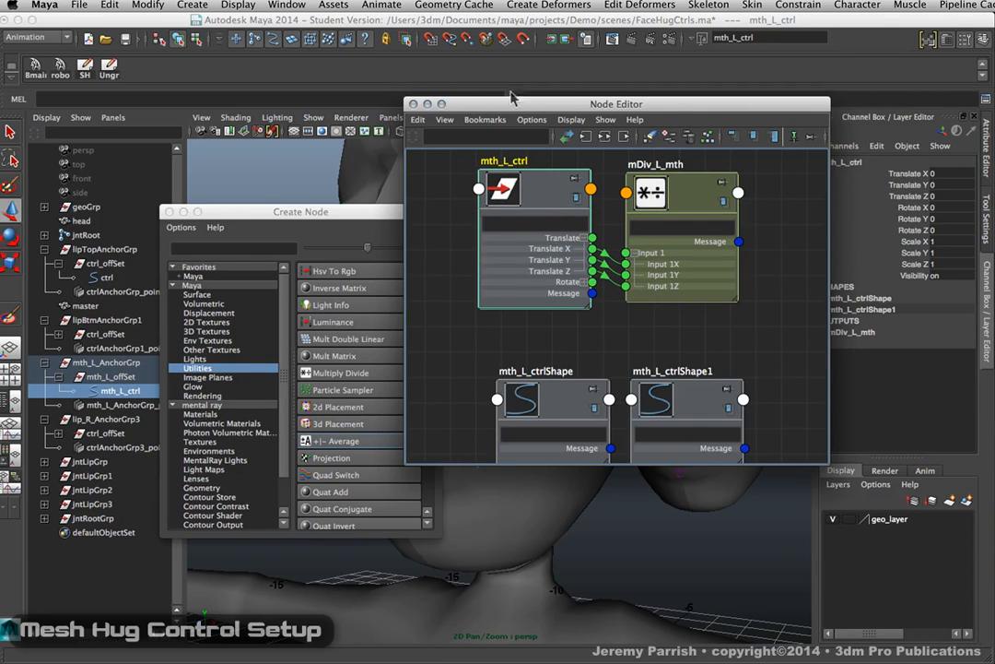
left_click_drag(520, 111, 641, 122)
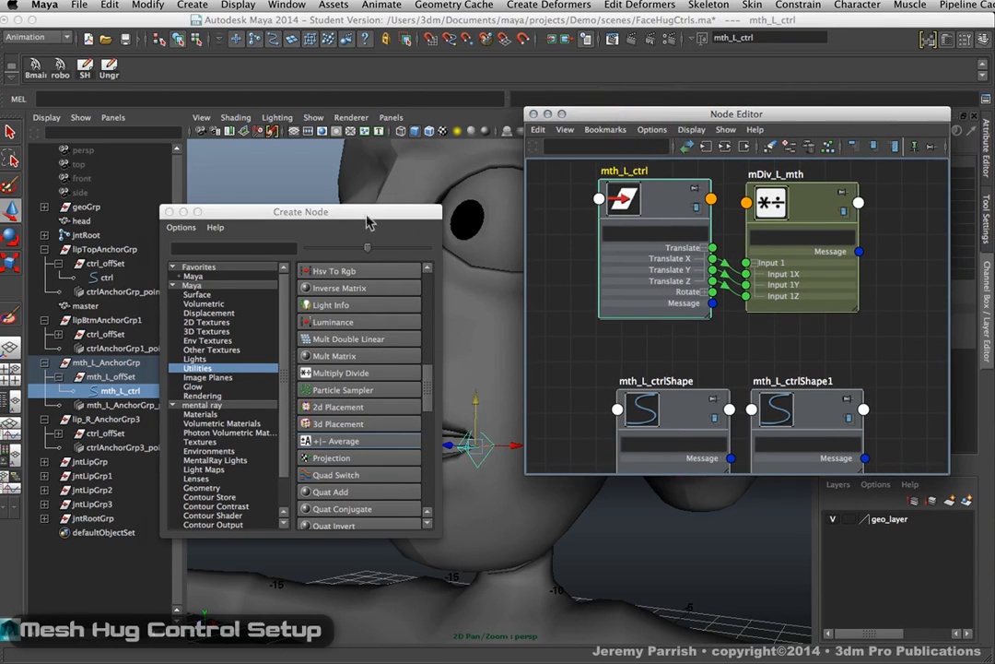
left_click_drag(368, 217, 412, 197)
left_click(213, 191)
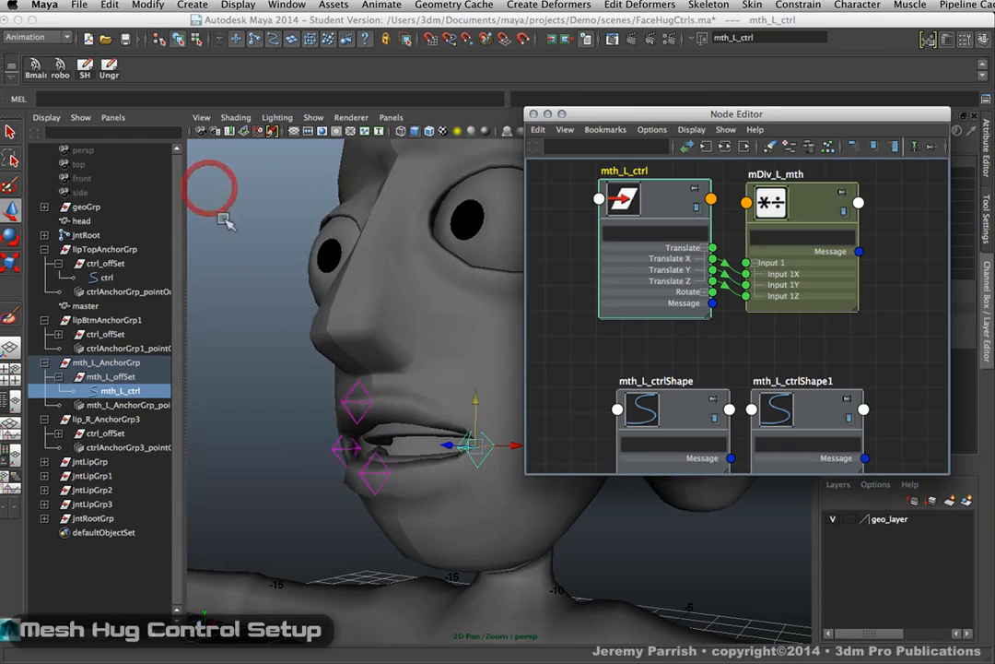
Group mth_L_ctrl on its own beneath mth_L_offSet and pull the new group's node aside in the Node Editor.
middle_click_drag(394, 374, 357, 332, "alt")
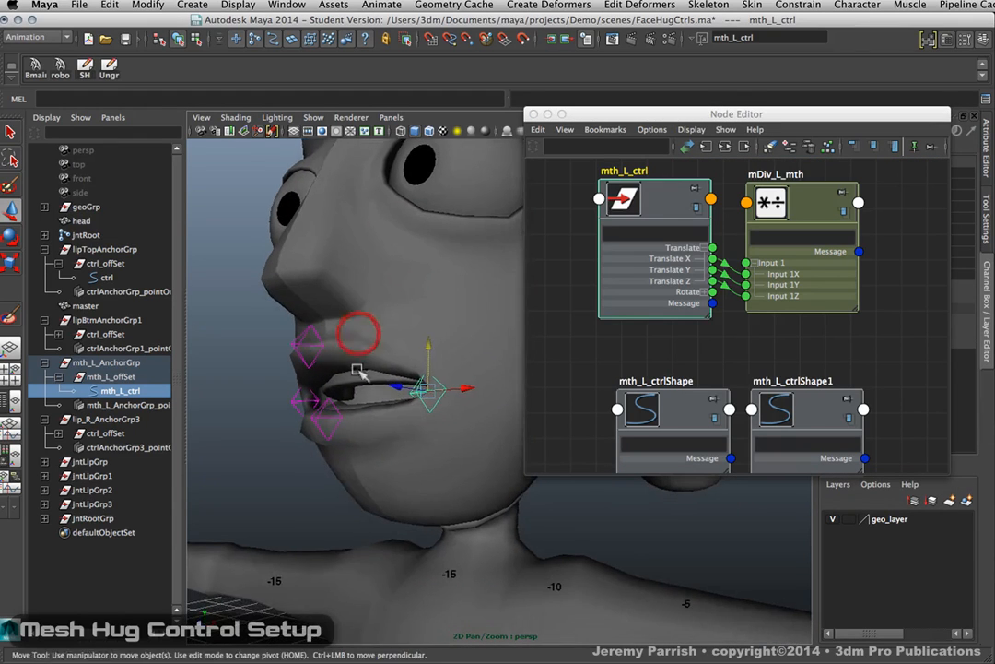
right_click_drag(356, 373, 366, 399, "alt")
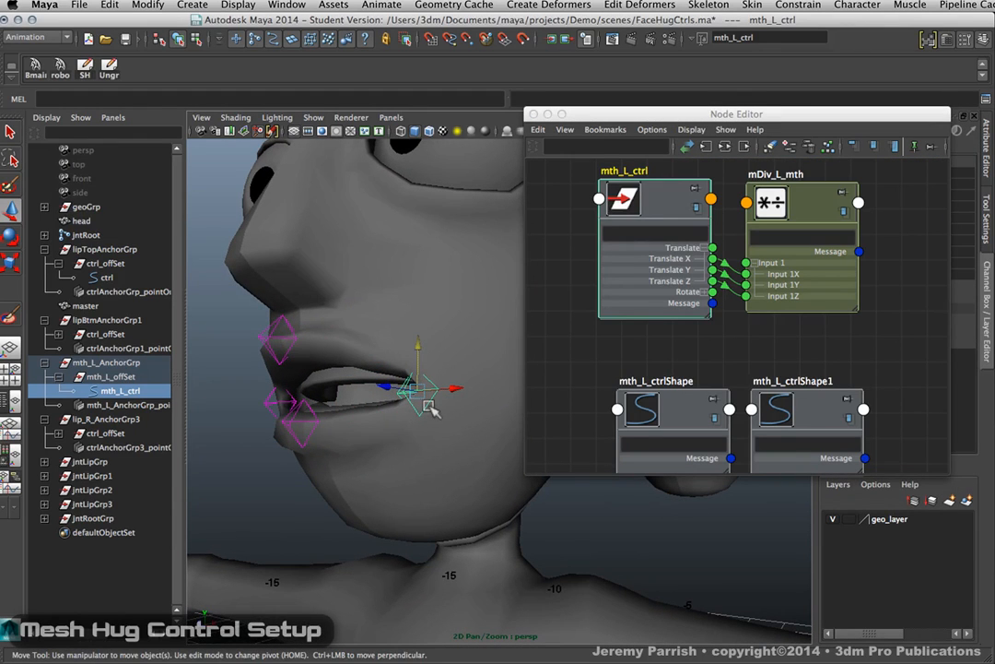
left_click(125, 378)
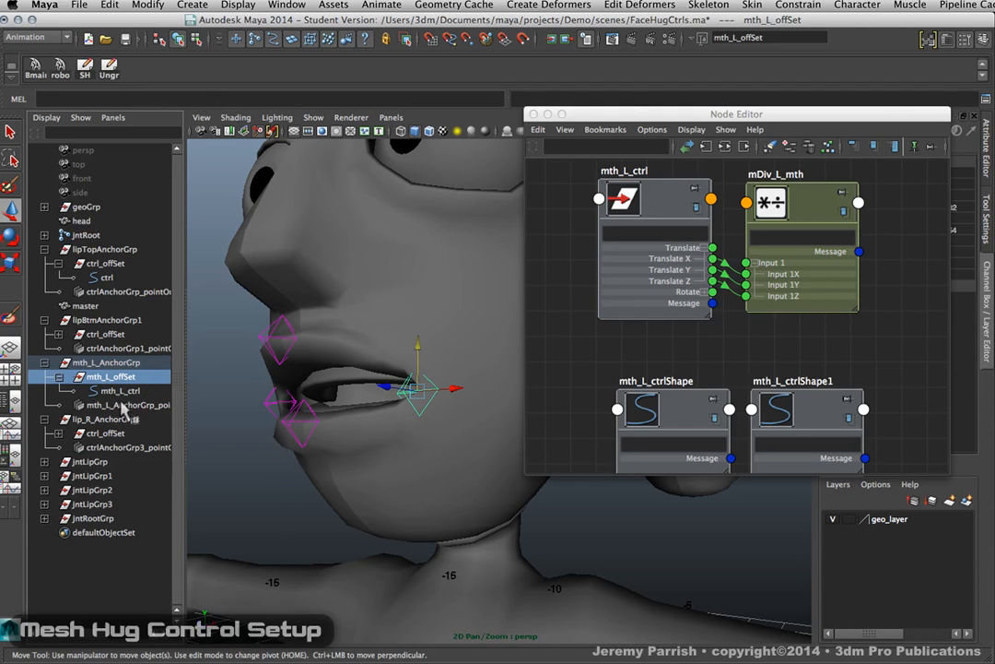
left_click(125, 392)
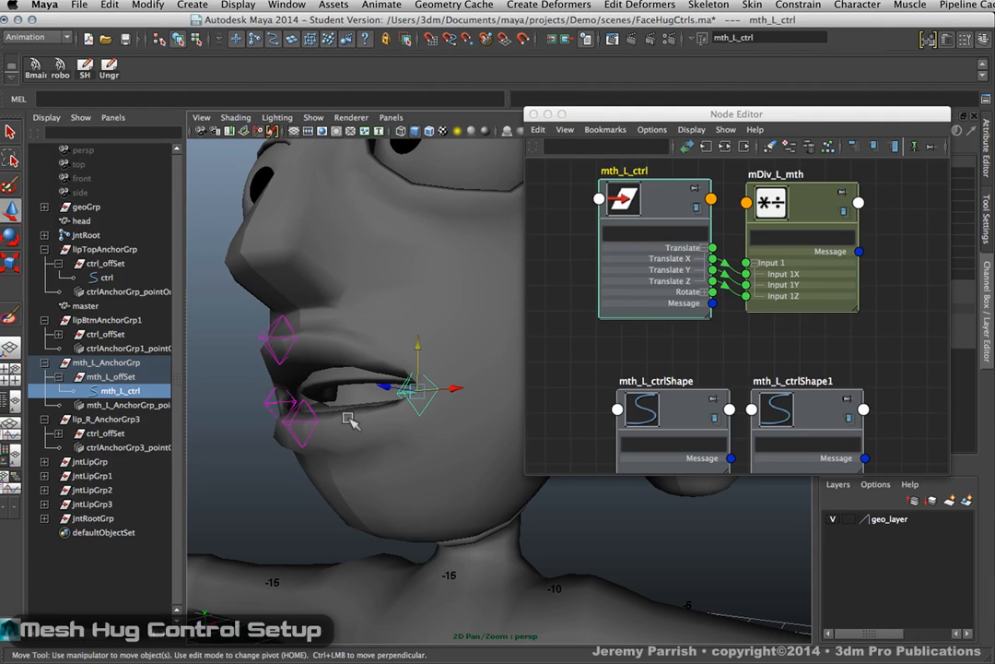
key("ctrl+g")
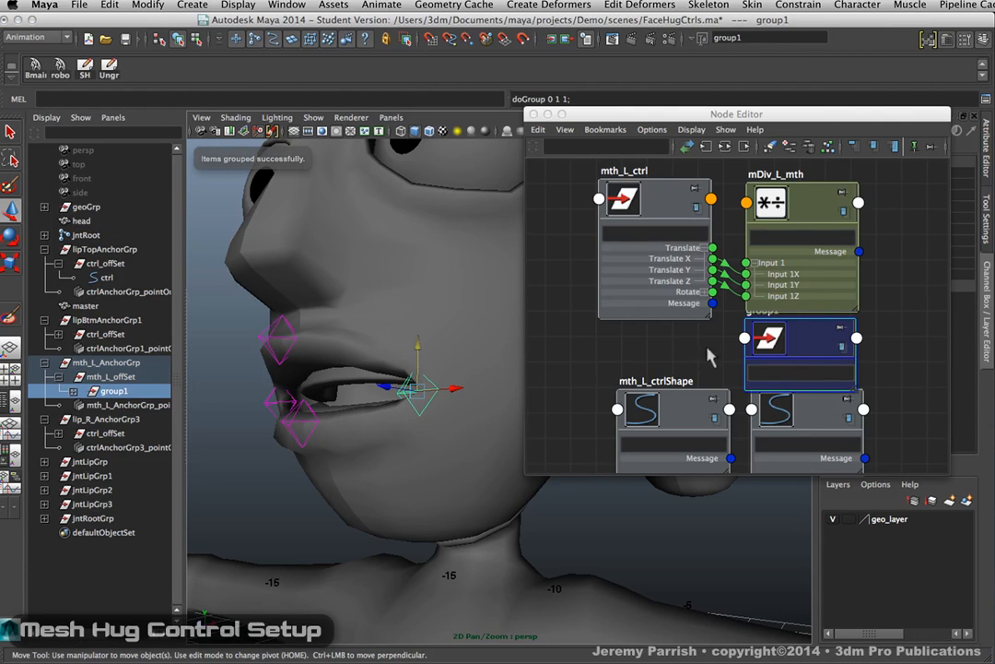
left_click_drag(825, 347, 880, 332)
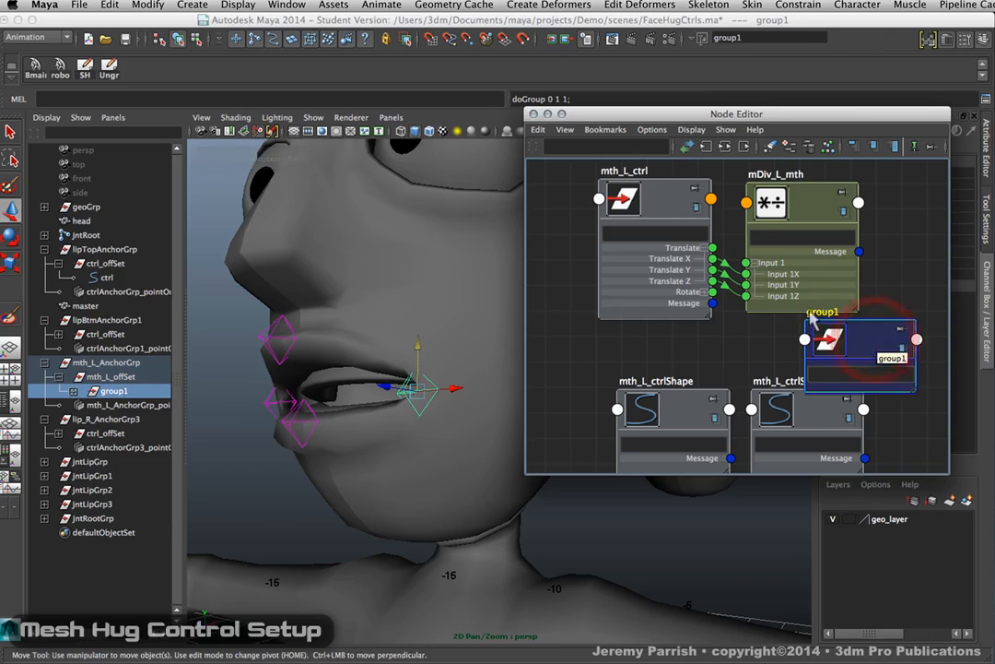
Rename the new group above mth_L_ctrl as mth_L_Neg.
left_click(818, 314)
double_click(821, 314)
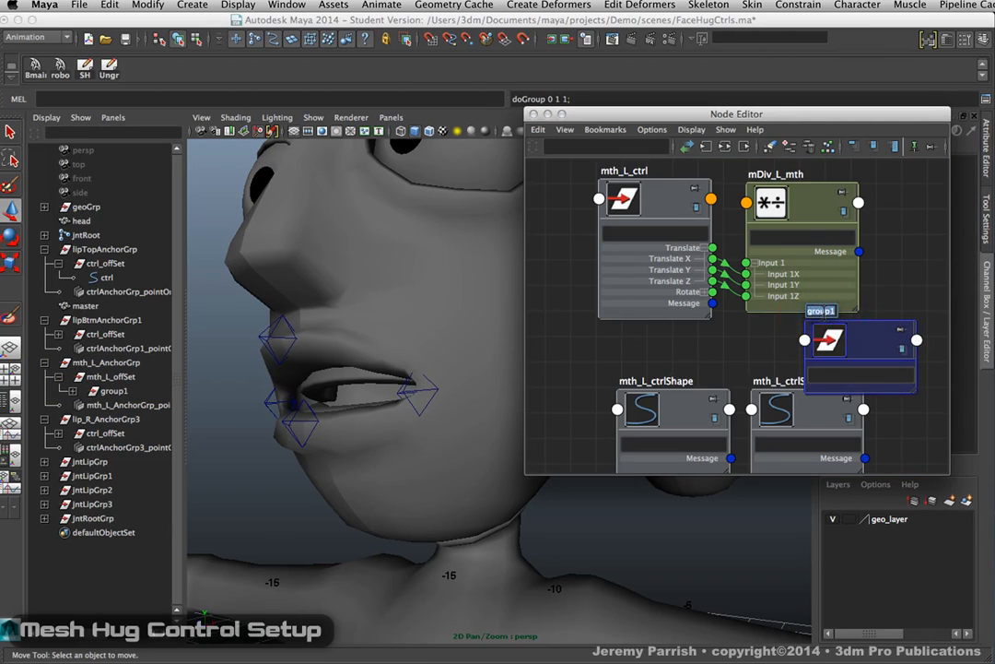
type("mt")
type("h_L_Neg")
key("Return")
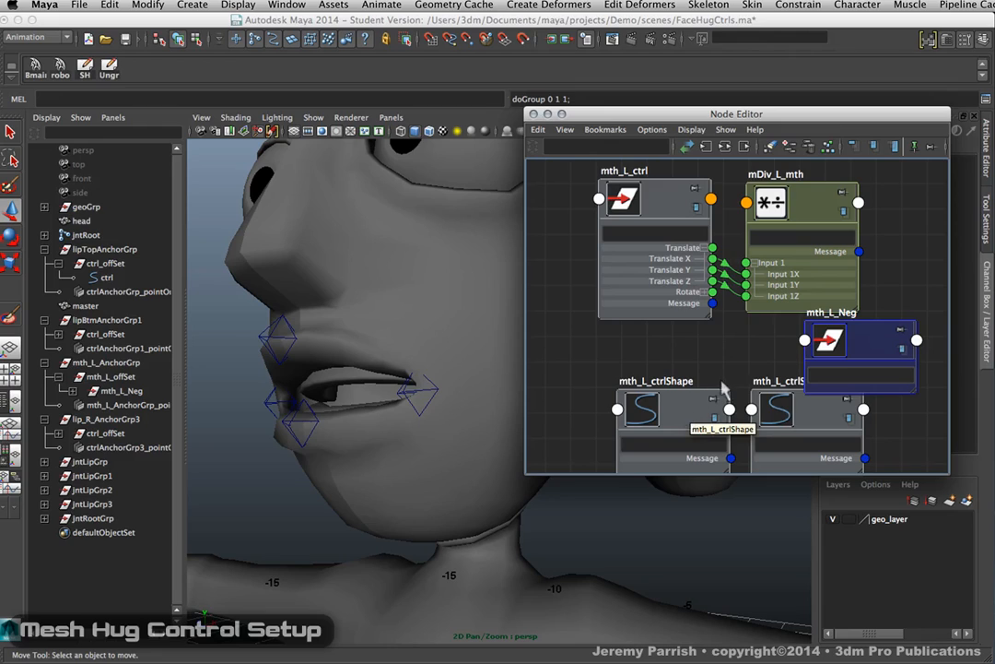
Connect mDiv_L_mth's Output to mth_L_Neg's Translate and move the group node clear of the Multiply Divide node.
left_click_drag(884, 348, 802, 348)
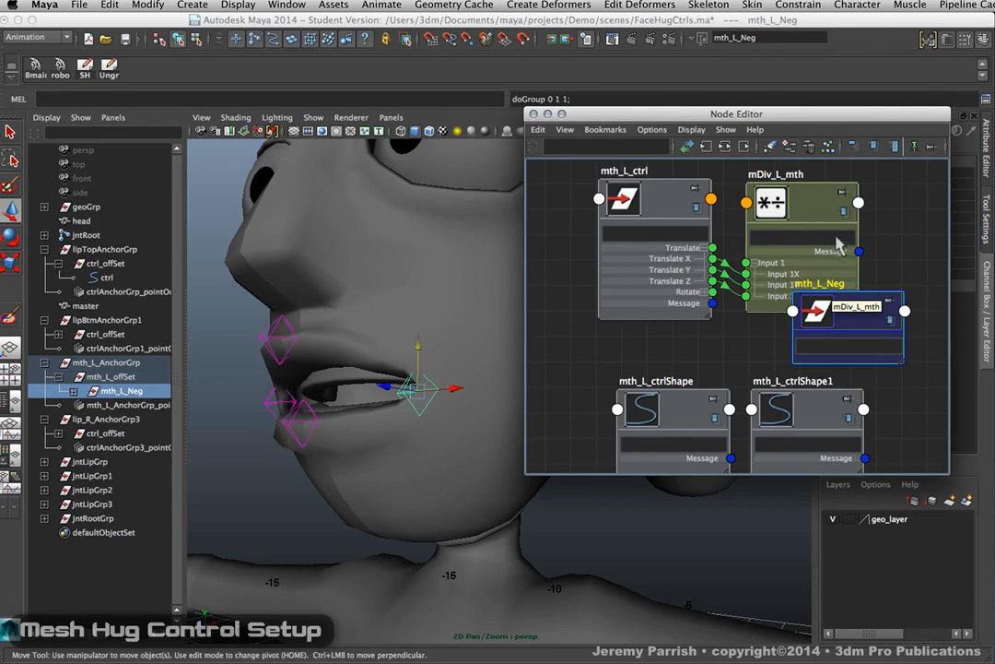
left_click(858, 203)
mouse_move(892, 253)
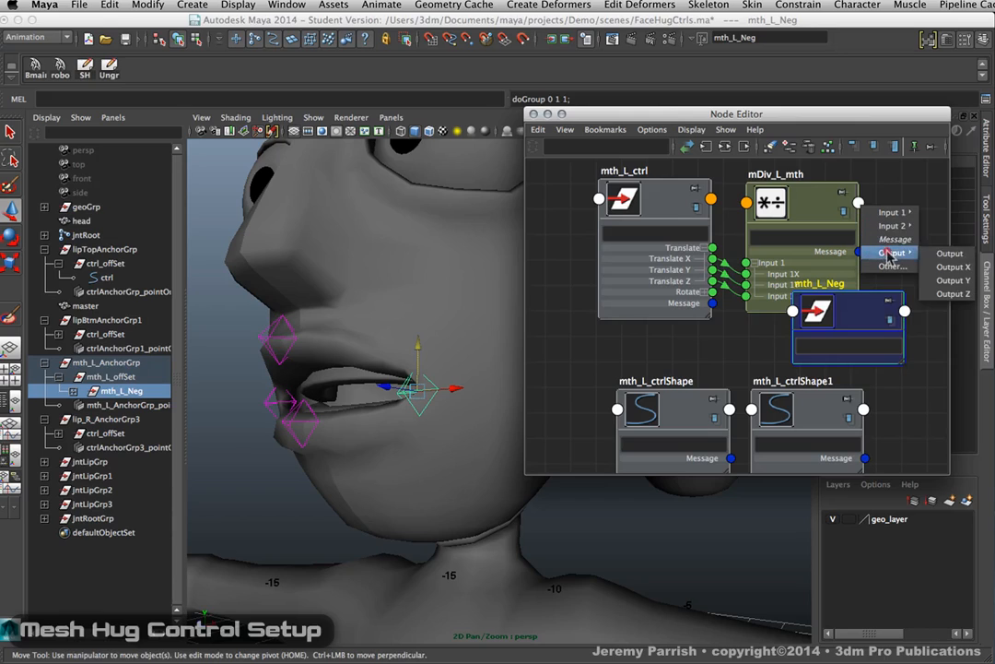
left_click(945, 254)
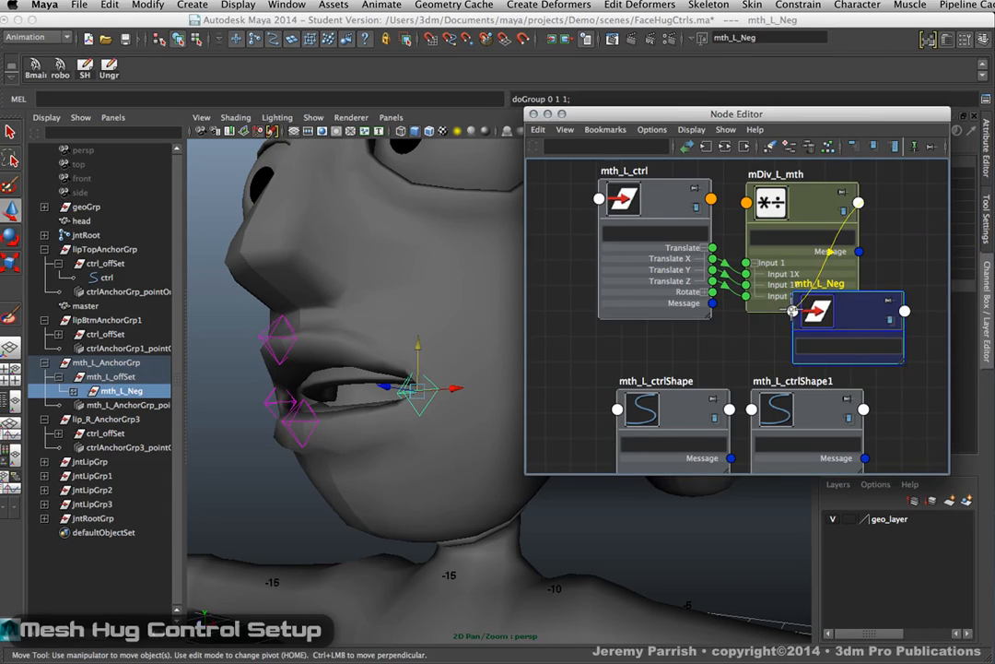
left_click(792, 311)
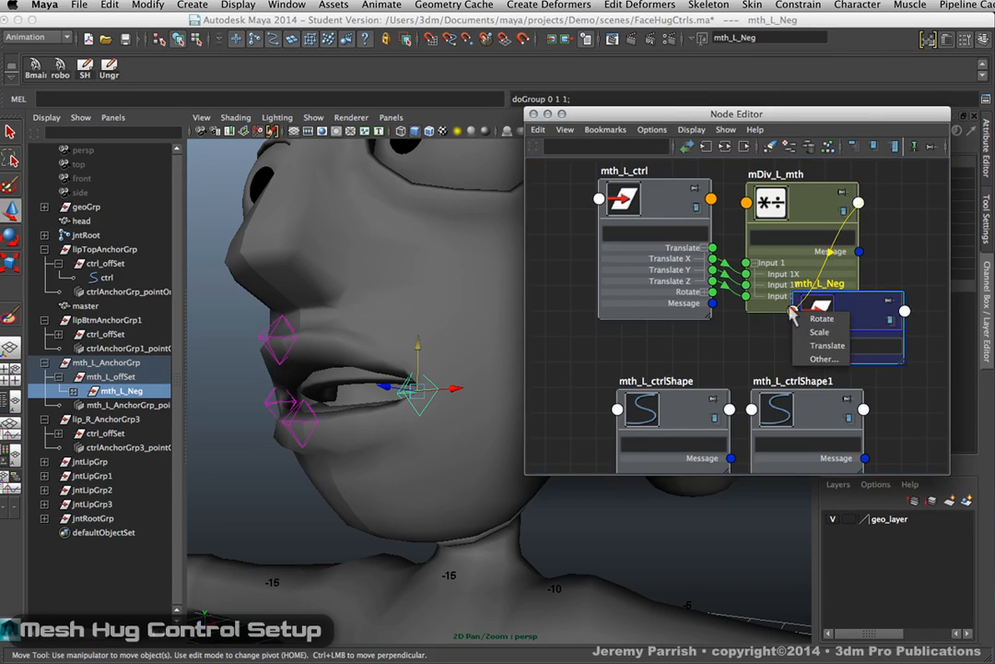
left_click(826, 346)
left_click_drag(862, 321, 949, 358)
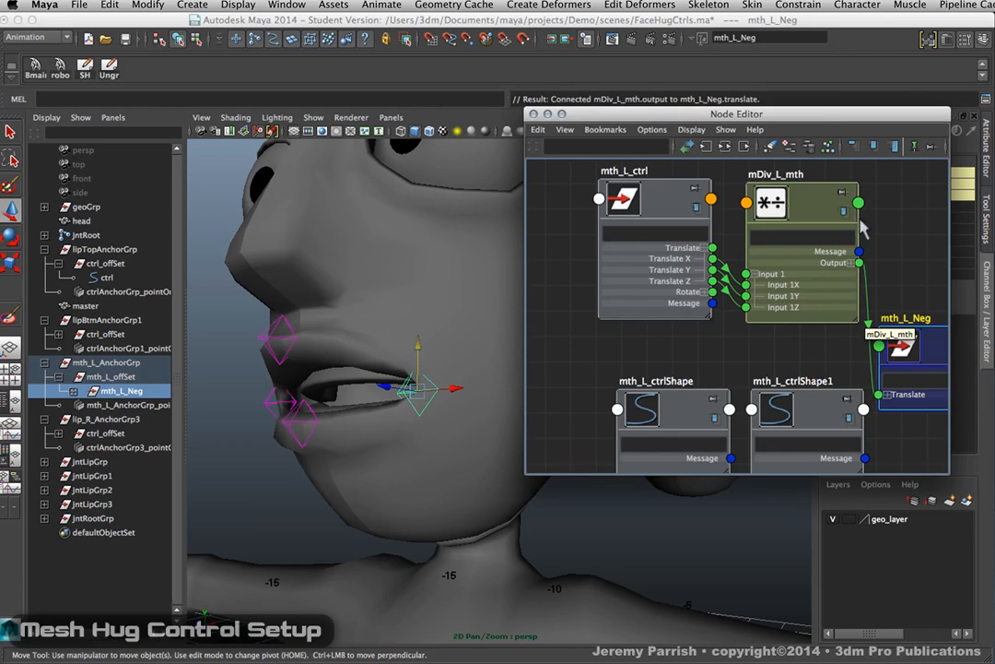
Expand both attributes and connect mDiv_L_mth's Output X, Y and Z individually to mth_L_Neg's Translate X, Y and Z.
left_click(855, 262)
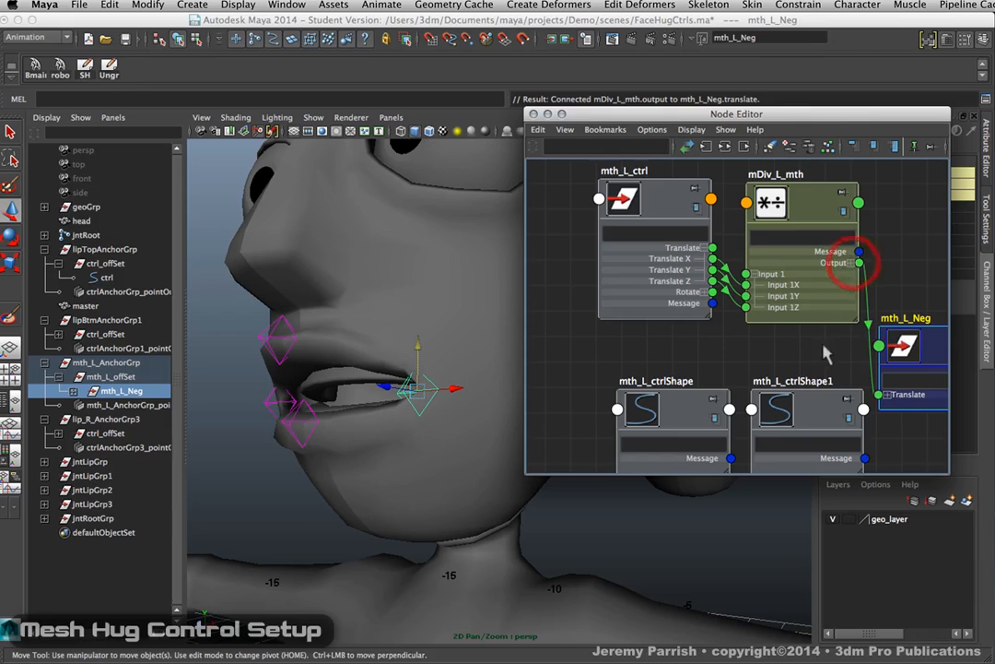
left_click(857, 263)
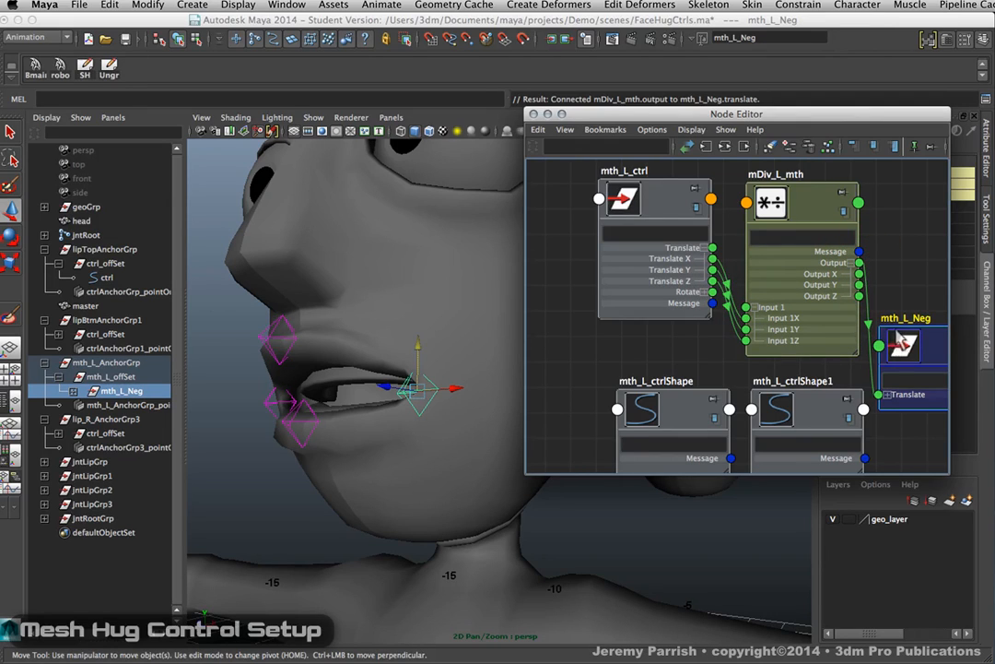
left_click_drag(899, 343, 903, 238)
left_click(889, 287)
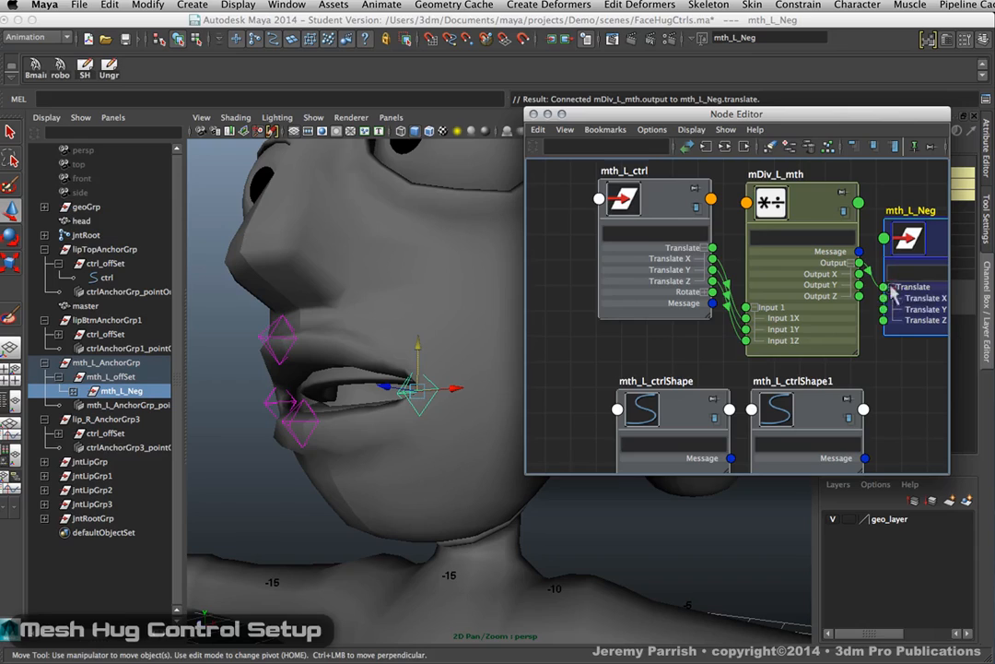
left_click_drag(866, 284, 882, 298)
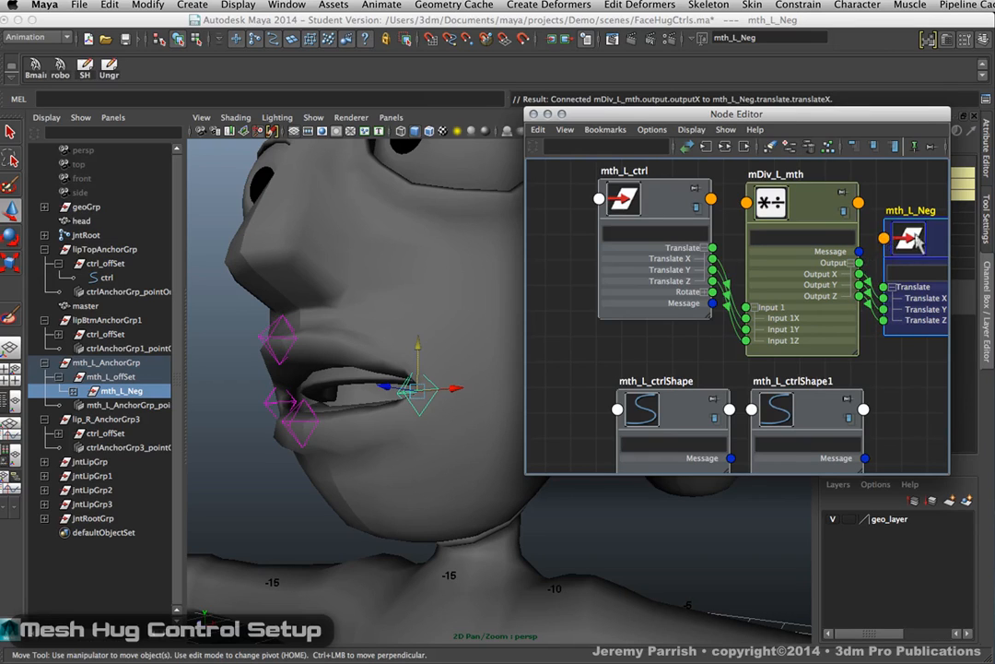
Arrange the mth_L_ctrl, mDiv_L_mth and mth_L_Neg nodes in a row so their connections read in order.
left_click_drag(822, 217, 770, 239)
left_click_drag(607, 247, 535, 249)
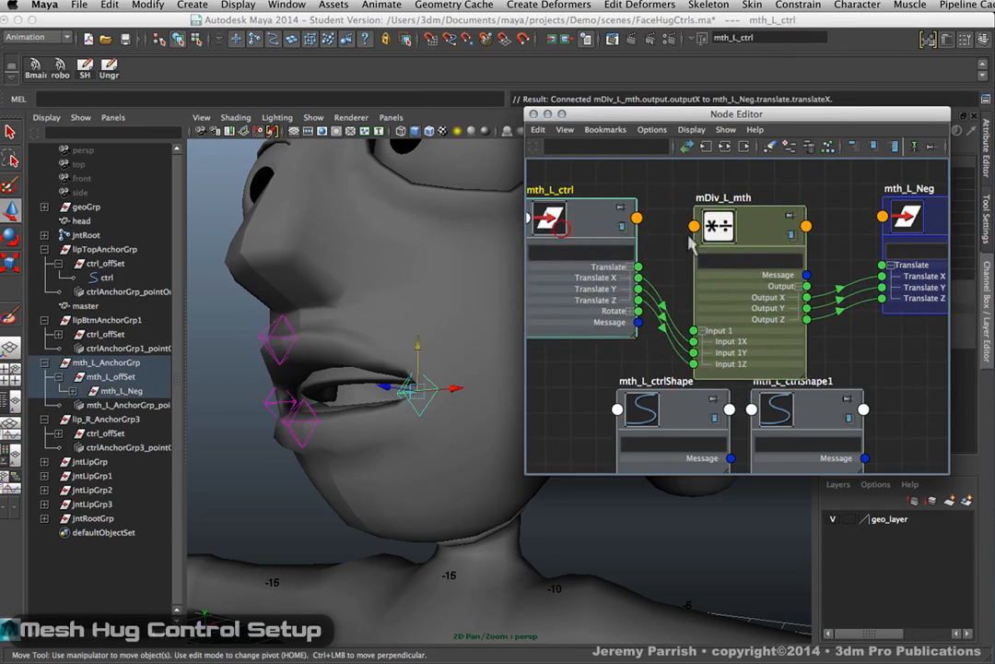
left_click(909, 220)
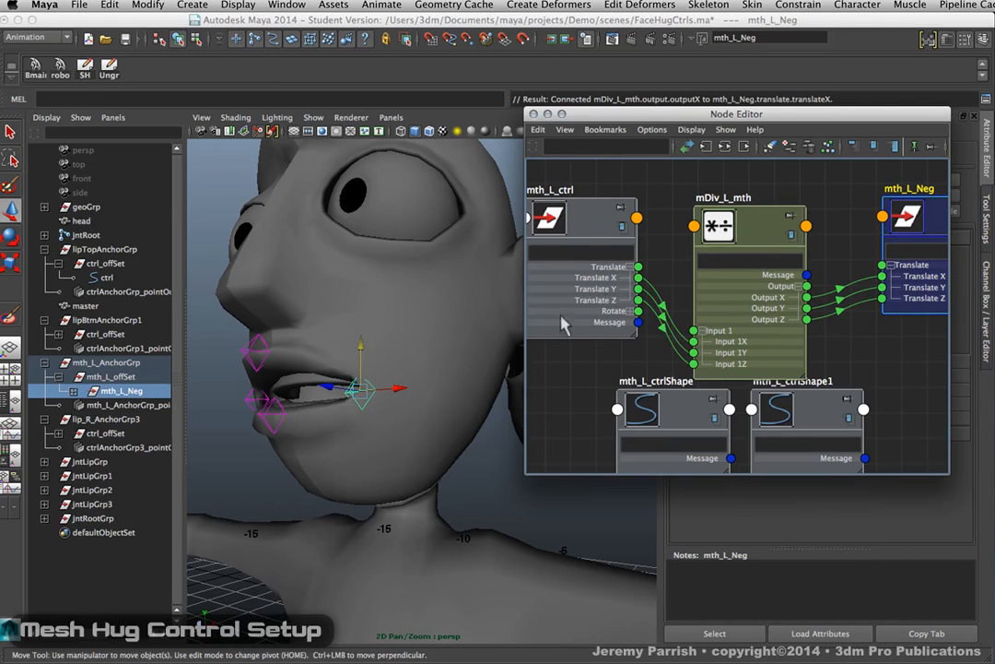
left_click_drag(766, 225, 809, 193)
left_click_drag(594, 219, 630, 219)
left_click_drag(781, 203, 755, 209)
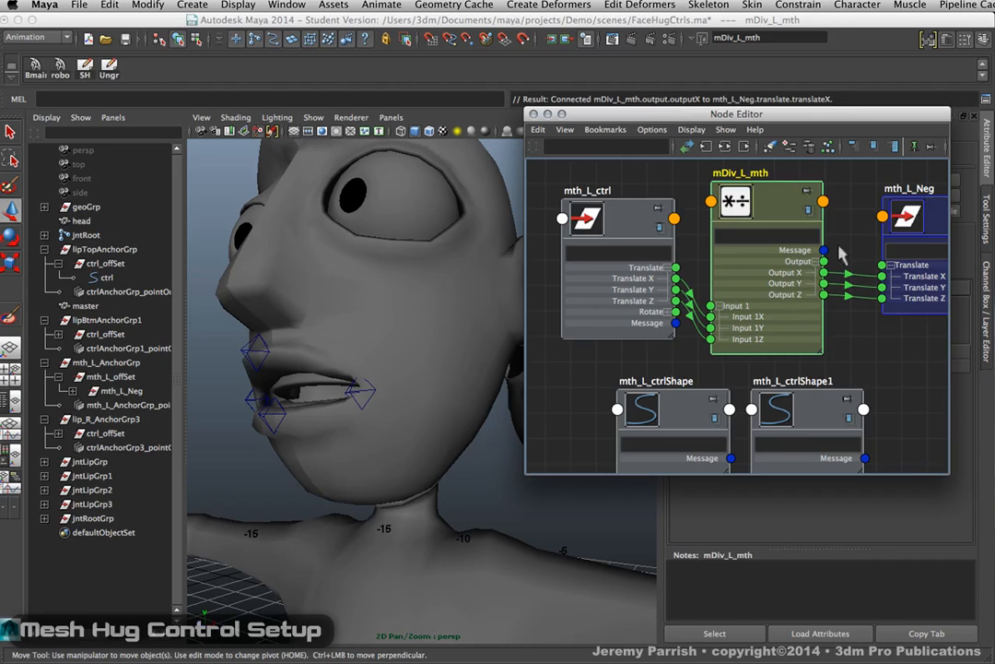
left_click_drag(906, 216, 860, 214)
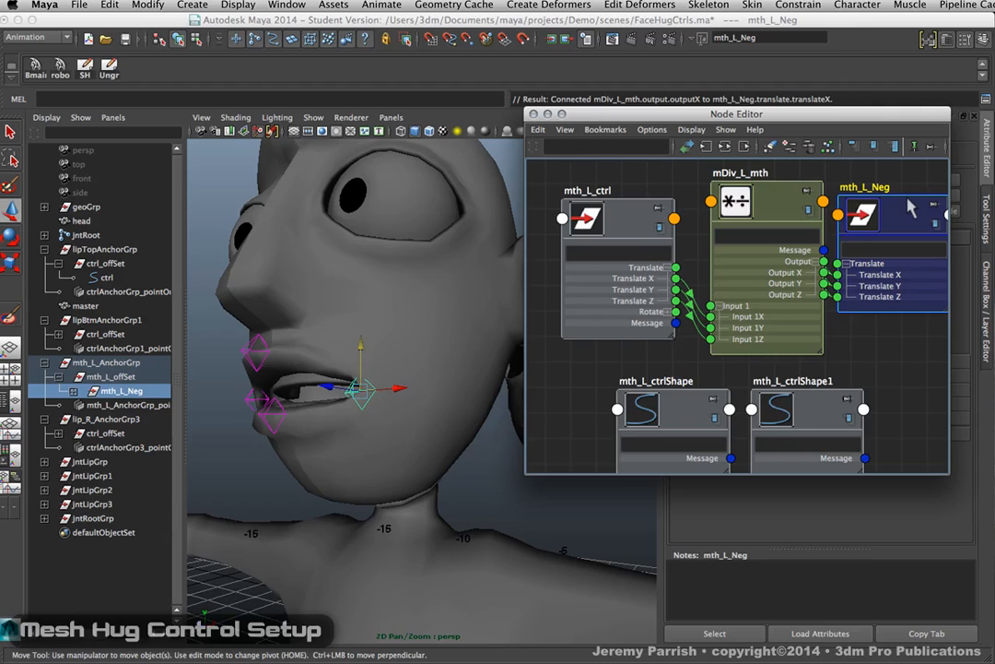
Rename the mth_L_Neg group as mth_L_NegGrp and nudge its node slightly away from mDiv_L_mth.
double_click(880, 188)
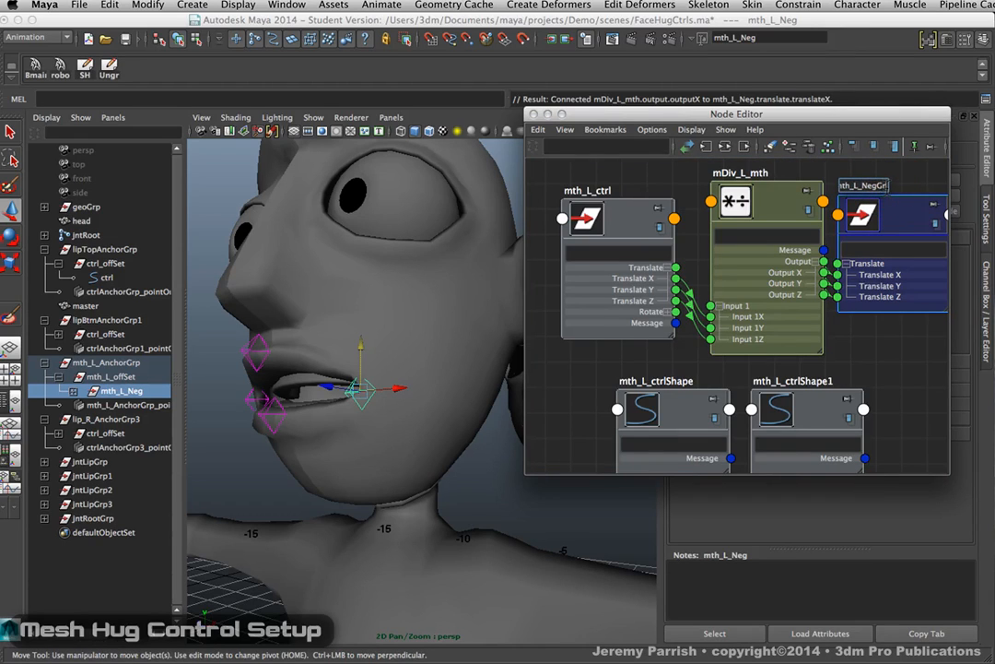
type("Grp")
key("Return")
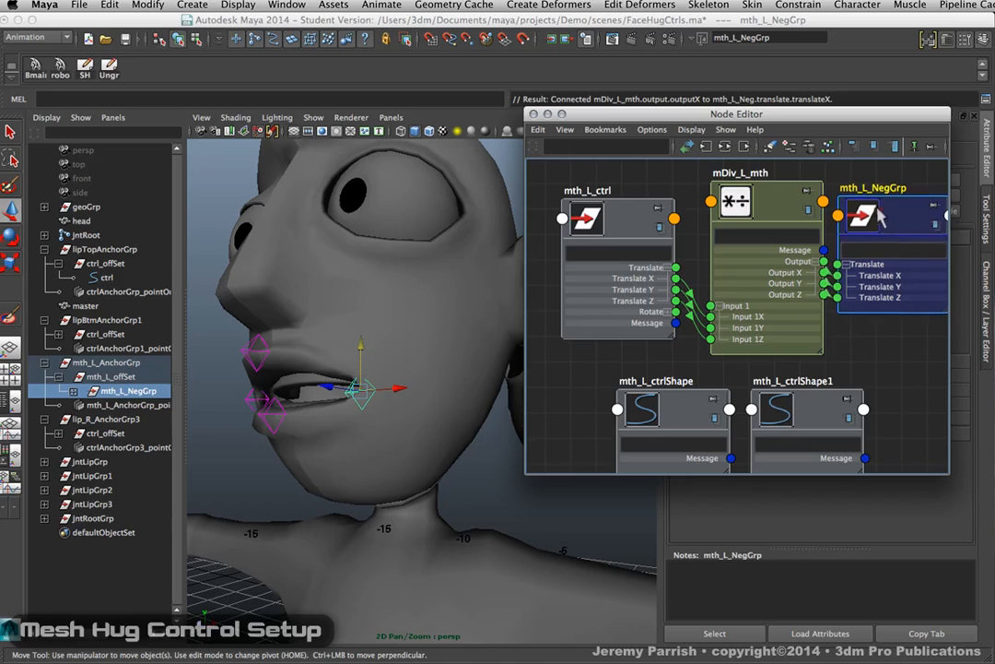
left_click_drag(880, 207, 888, 210)
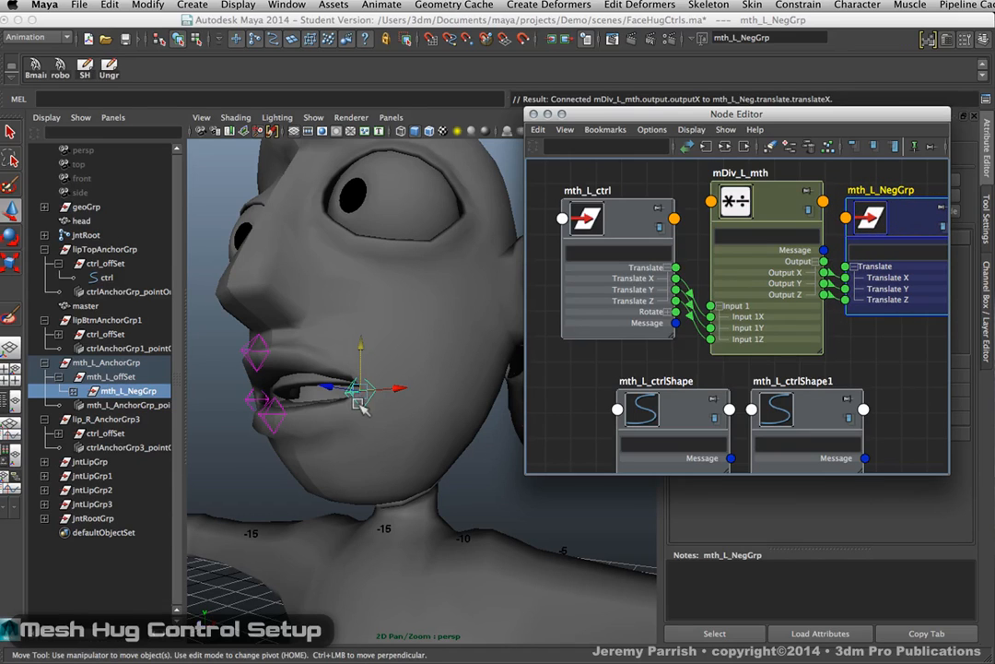
Move the Node Editor clear of the face, select mth_L_ctrl and test raising the mouth corner with it.
left_click_drag(605, 121, 729, 147)
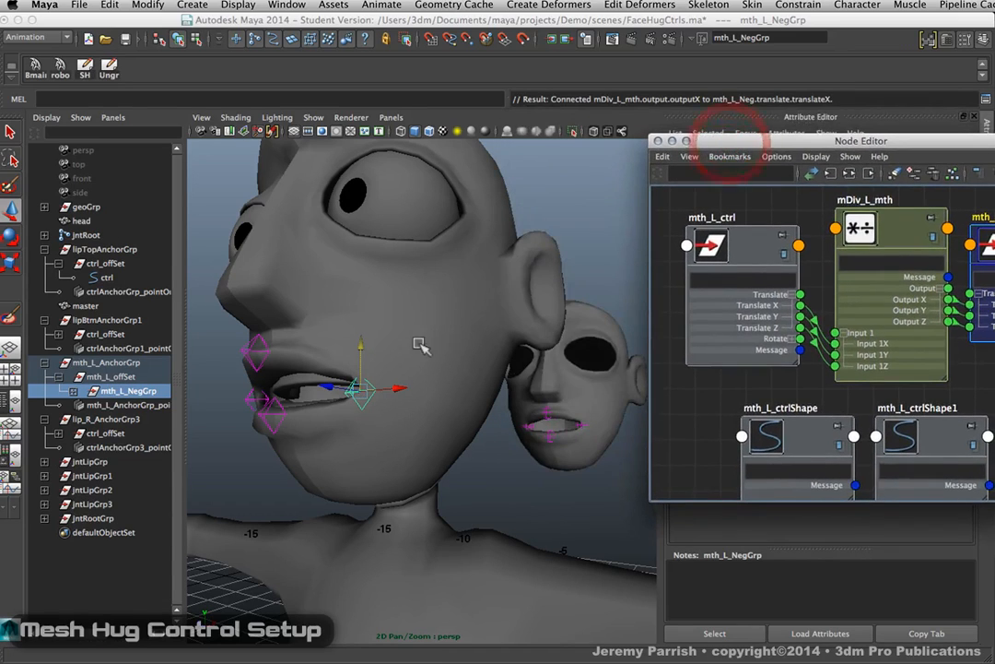
left_click(359, 401)
left_click(366, 398)
left_click(357, 387)
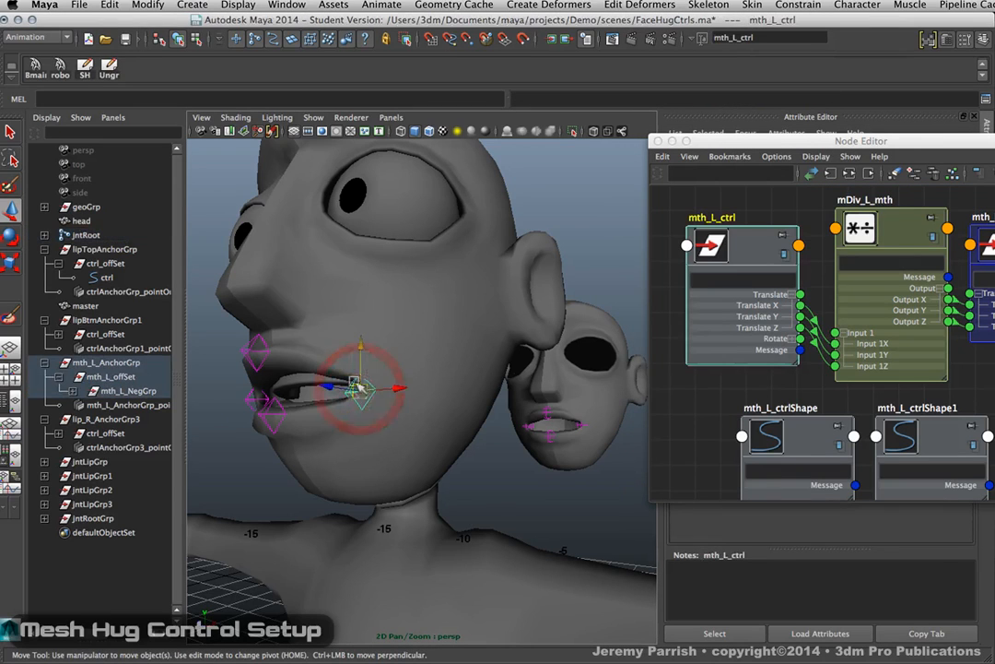
left_click_drag(359, 345, 358, 306)
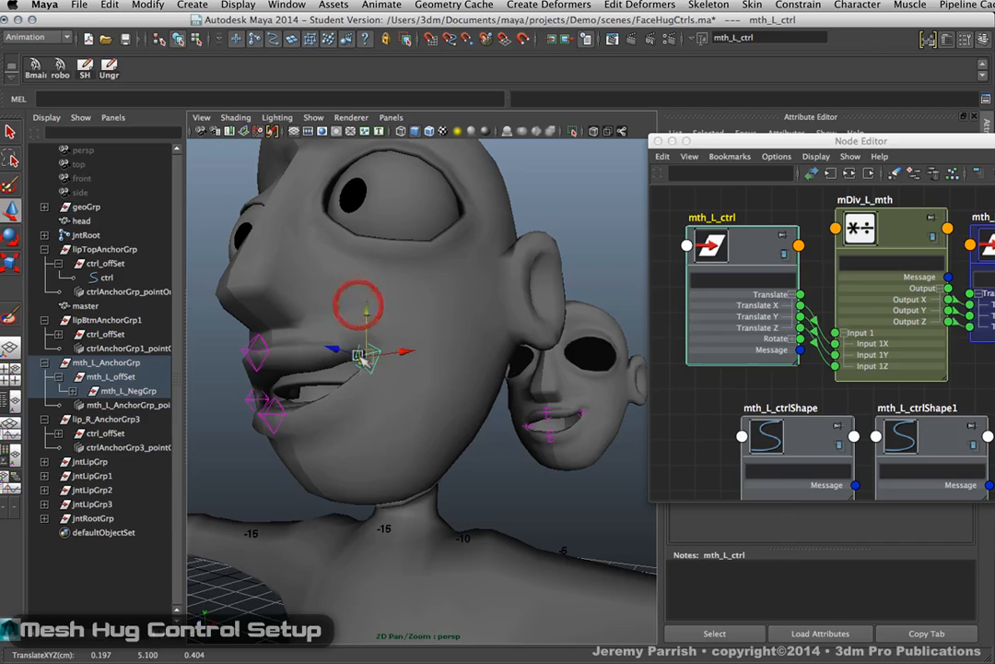
left_click_drag(364, 356, 365, 418)
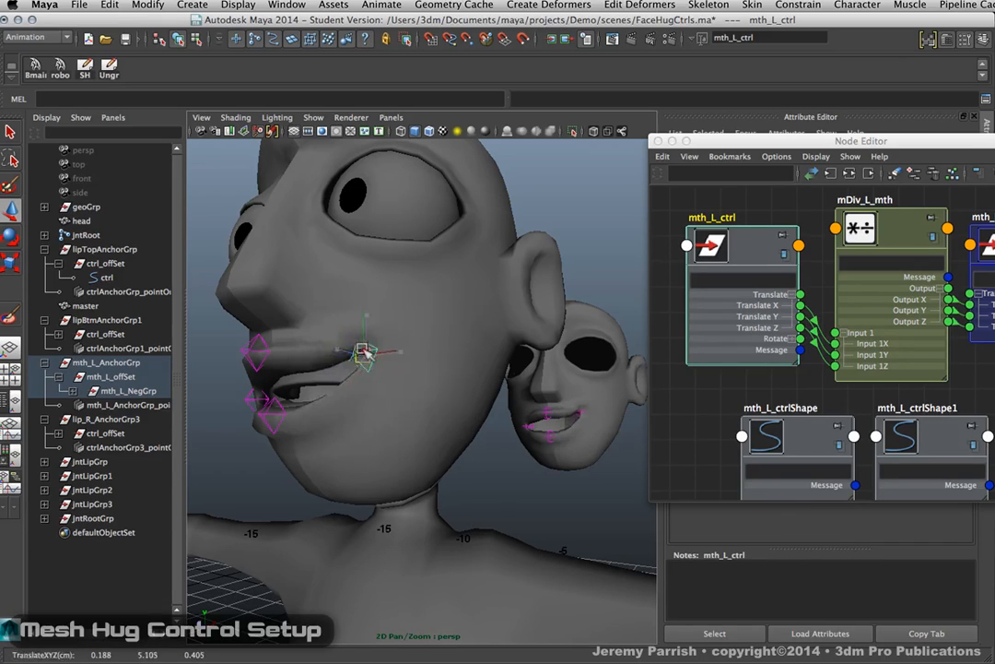
Move mth_L_ctrl freely around the mouth corner, undo the last move and pull the corner downward.
left_click_drag(366, 351, 400, 366)
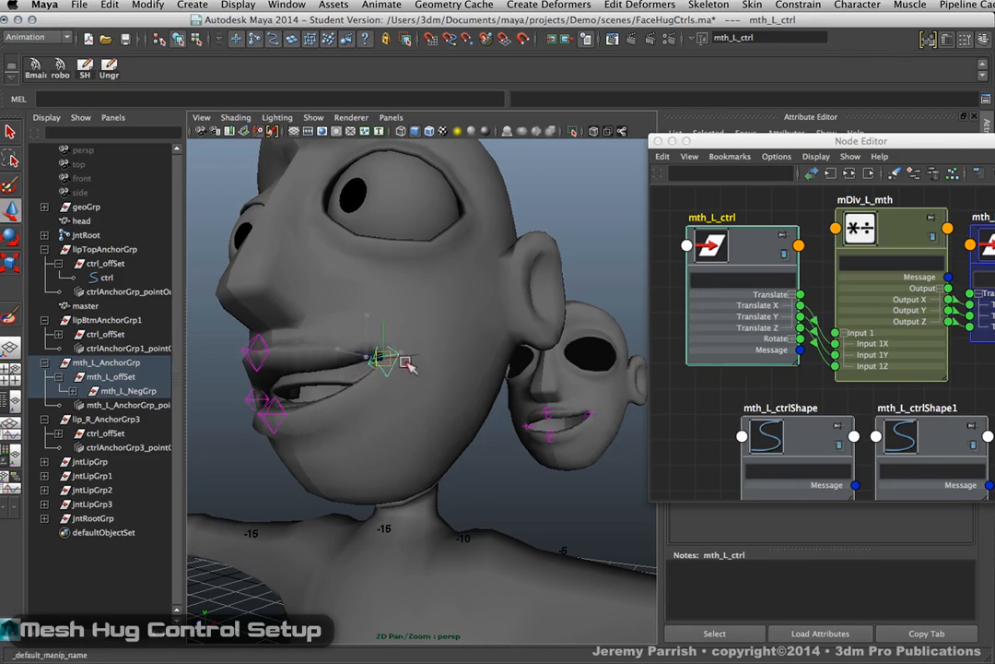
left_click_drag(399, 402, 417, 365)
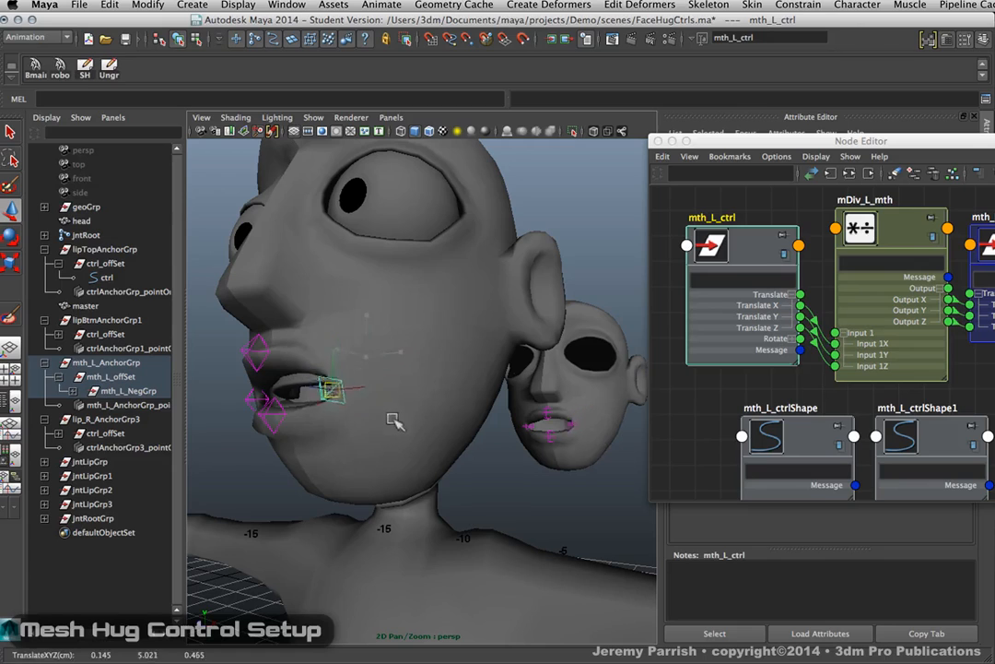
mouse_move(394, 421)
left_mouse_down()
mouse_move(452, 429)
mouse_move(402, 378)
mouse_move(399, 391)
mouse_move(368, 383)
mouse_move(382, 406)
left_mouse_up()
key("super+z")
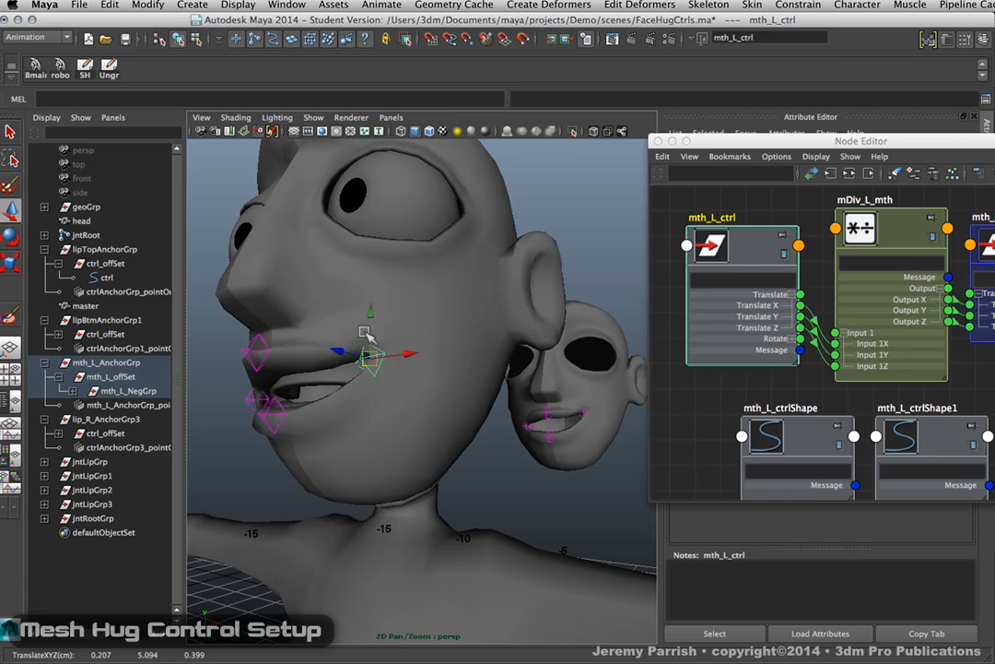
left_click_drag(376, 360, 392, 420)
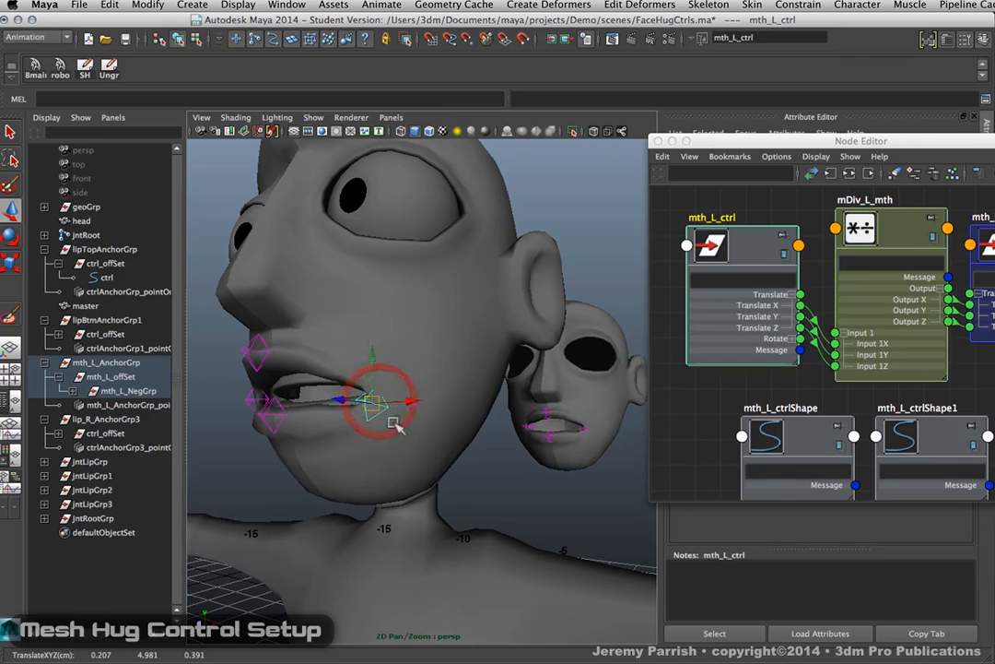
From a front view of the mouth, reselect mth_L_ctrl and raise the mouth corner up and inward.
left_click_drag(377, 376, 512, 412, "alt")
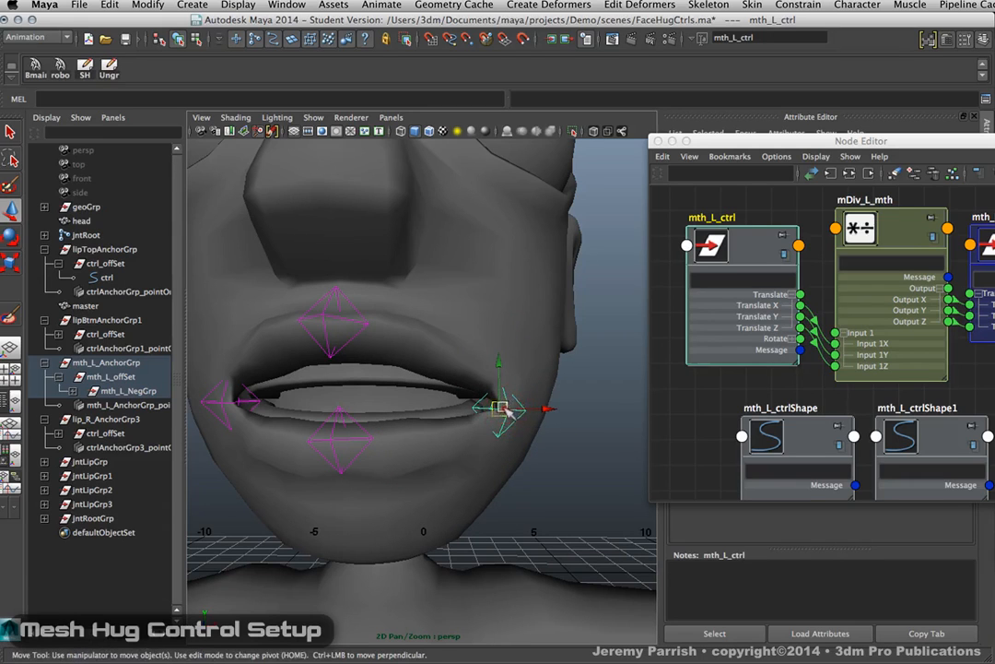
left_click(506, 409, "shift")
left_click(498, 409)
left_click(581, 442)
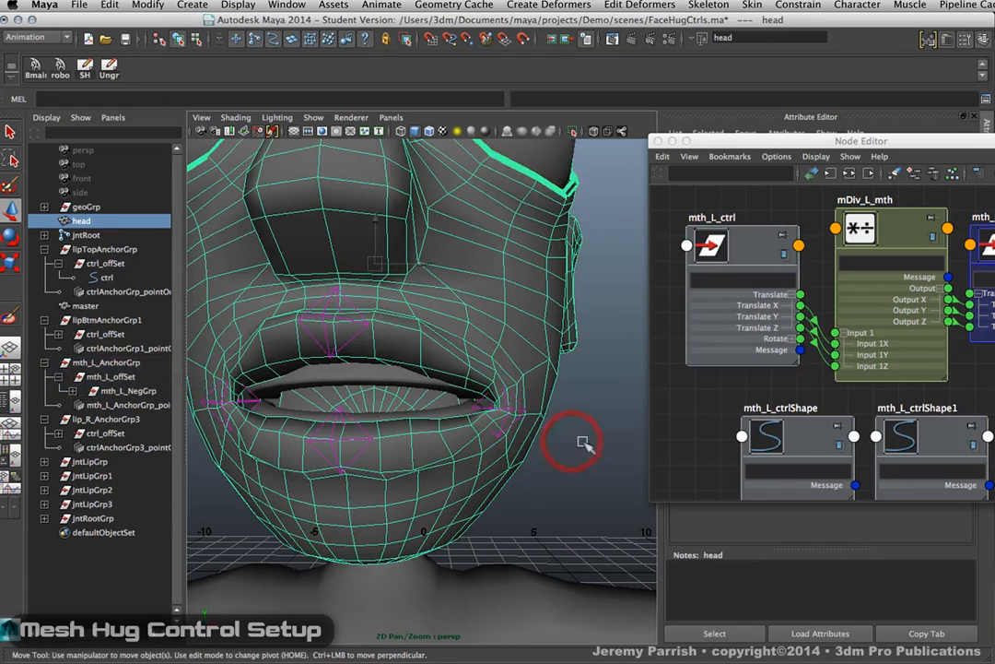
left_click(506, 413)
left_click_drag(506, 413, 477, 357)
right_click_drag(498, 387, 478, 395, "alt")
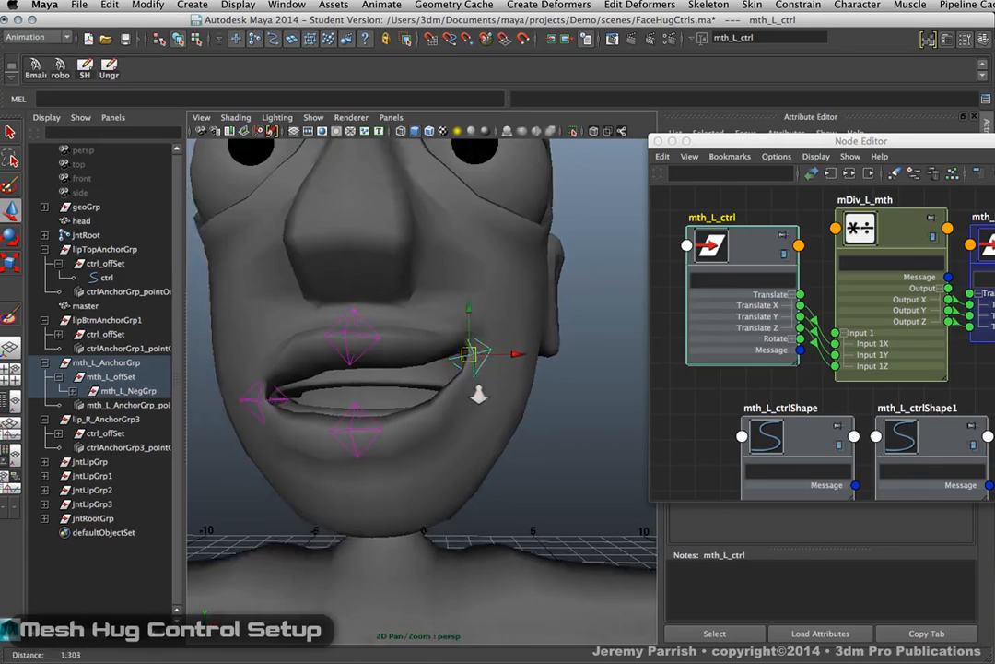
Test mth_L_ctrl from the front by moving the mouth corner inward, outward, up and down.
left_click_drag(478, 396, 420, 411, "alt")
left_click_drag(321, 400, 339, 450)
left_click_drag(276, 449, 443, 428)
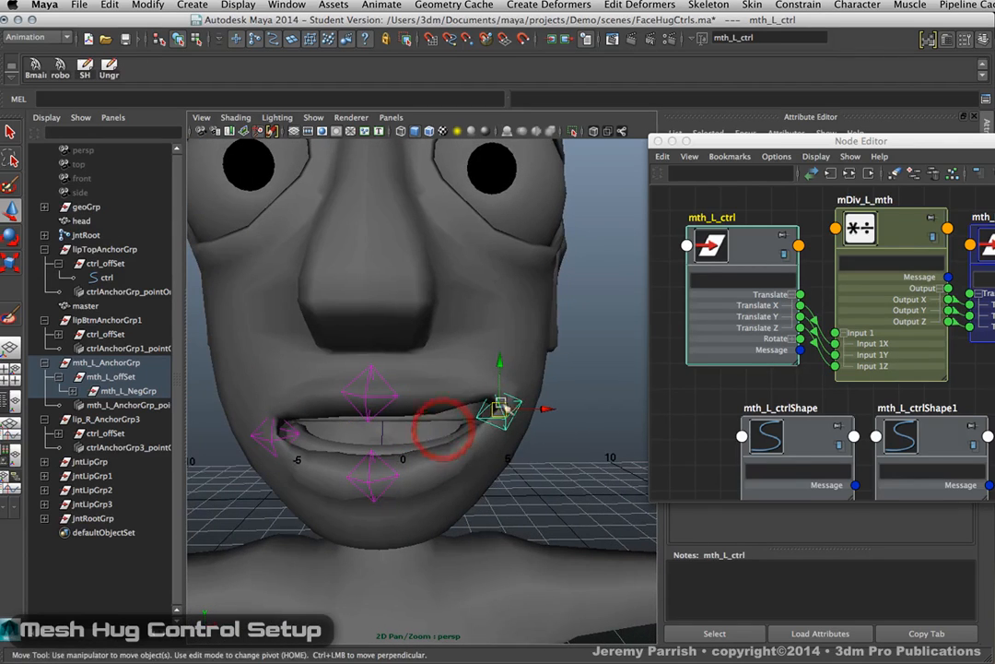
mouse_move(499, 408)
left_mouse_down()
mouse_move(503, 432)
mouse_move(464, 445)
mouse_move(482, 420)
left_mouse_up()
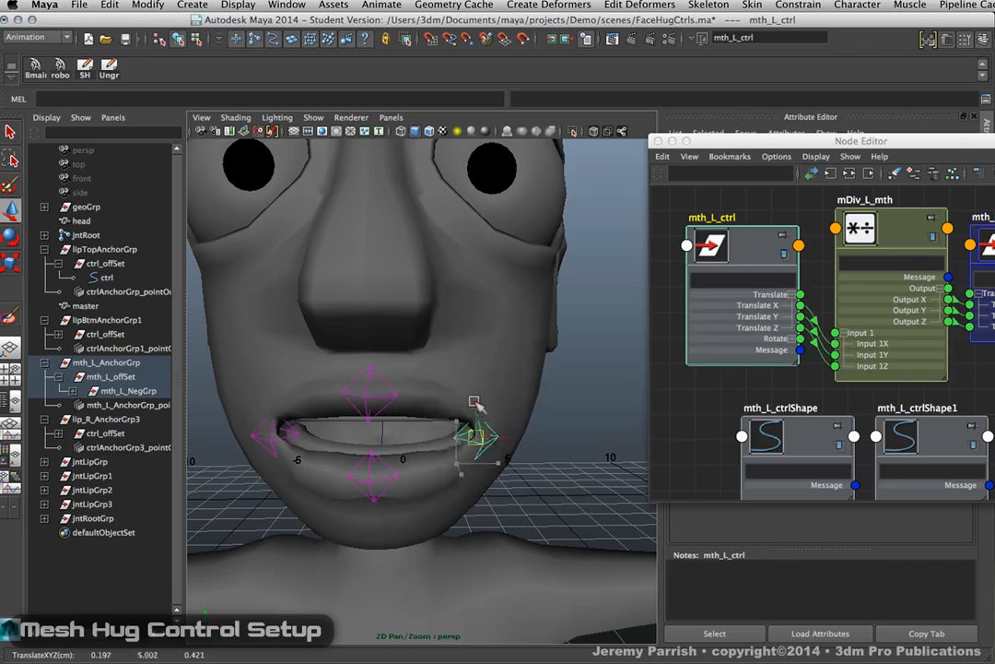
left_click_drag(473, 418, 508, 402)
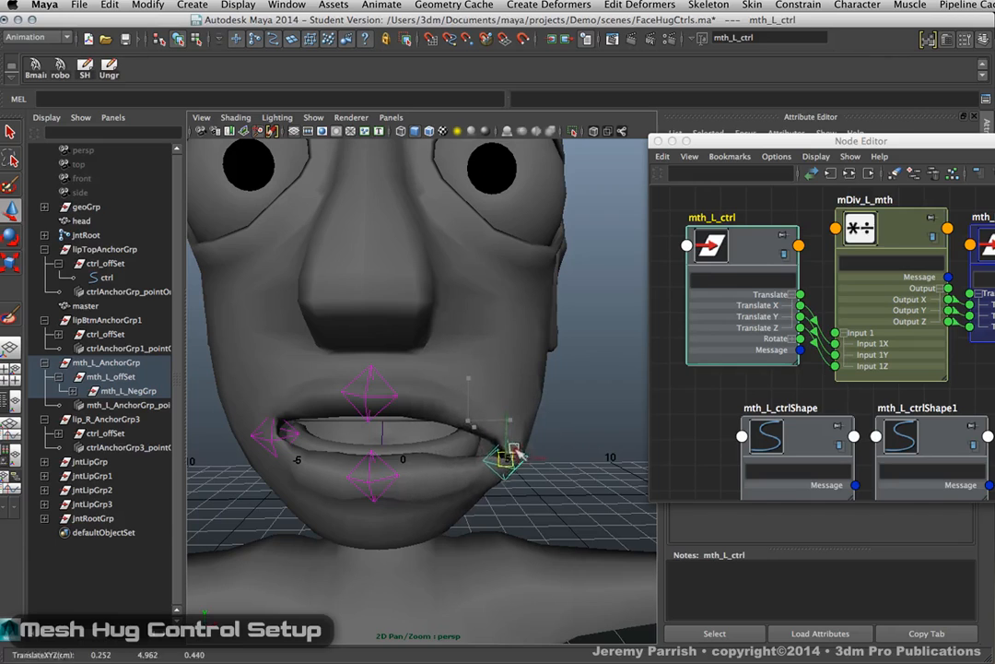
From the side, pull mth_L_ctrl out toward the cheek to stretch the mouth corner.
left_click_drag(514, 479, 422, 452)
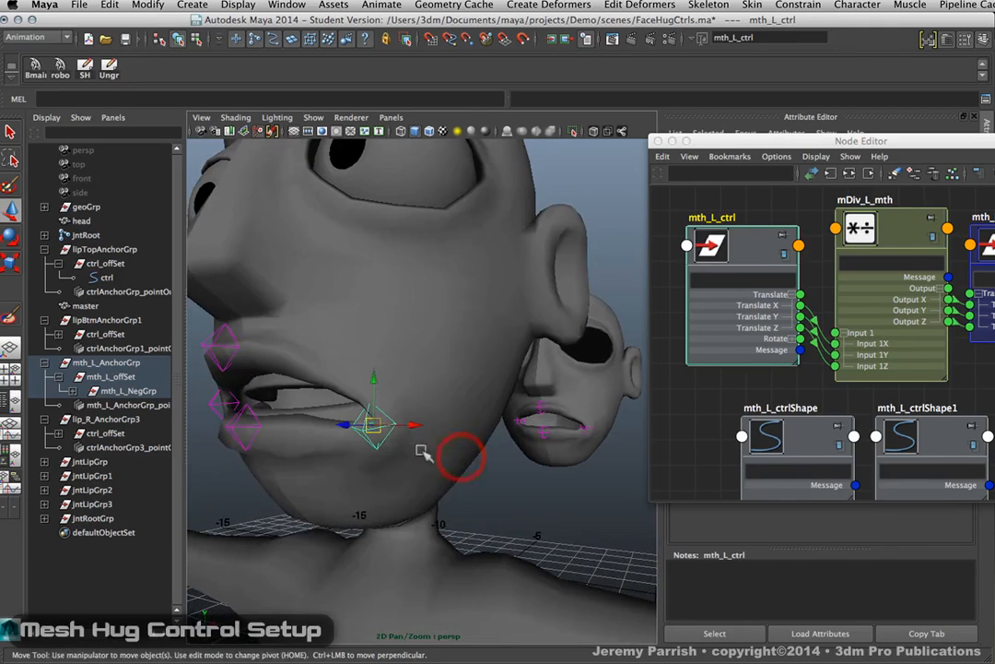
mouse_move(374, 426)
left_mouse_down()
mouse_move(380, 356)
mouse_move(382, 415)
left_mouse_up()
scroll(474, 357, "down", 5)
left_click_drag(451, 382, 373, 387, "alt")
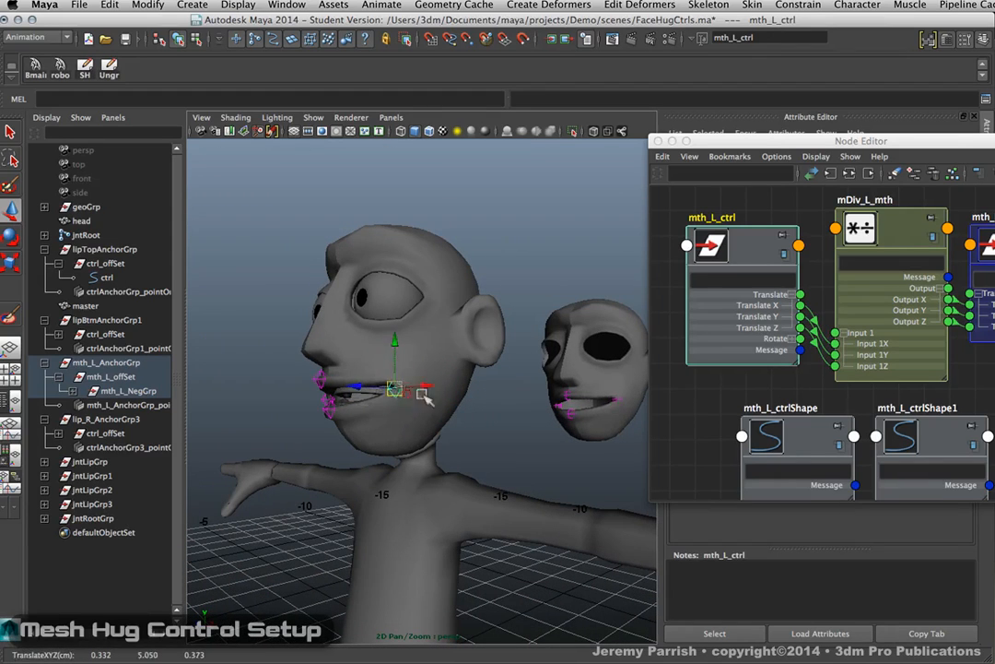
Select the master mesh to compare it, then reselect mth_L_ctrl and pull the mouth corner inward and down.
left_click(599, 419)
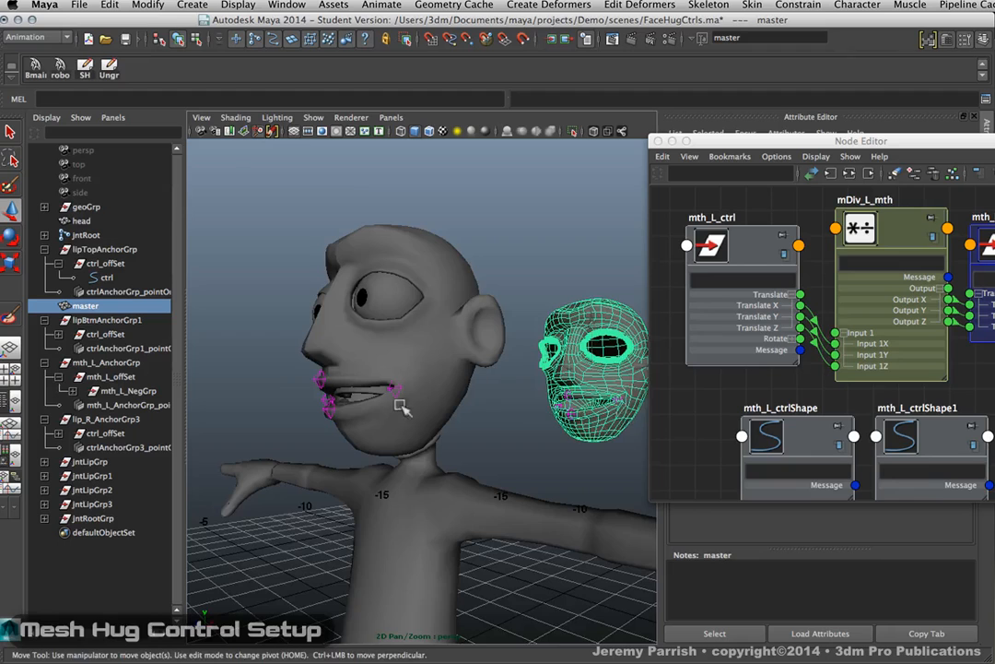
left_click_drag(400, 406, 444, 407, "alt")
left_click(435, 390)
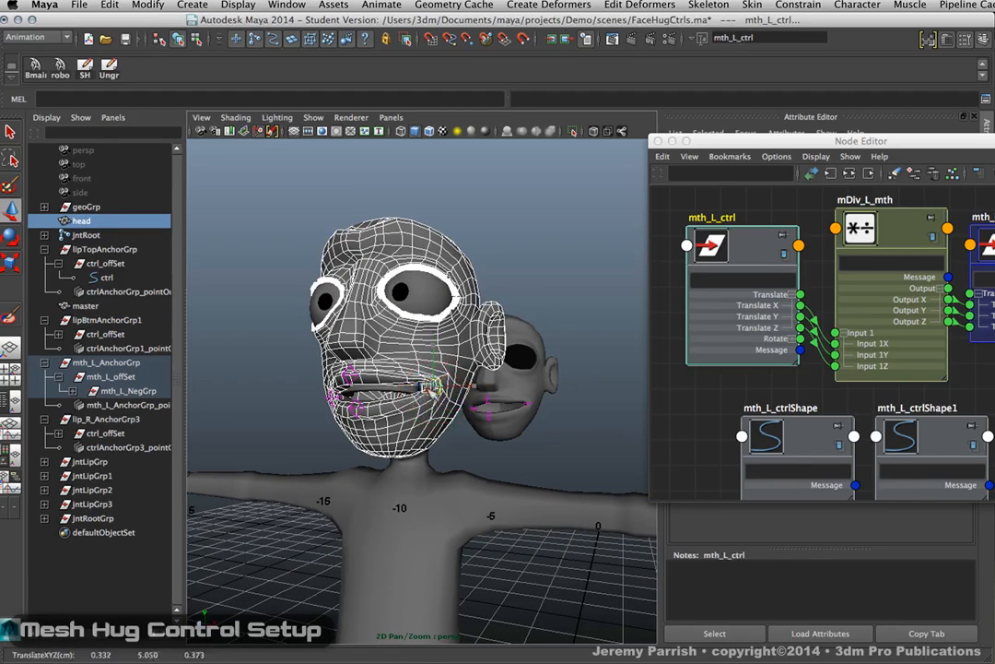
left_click(470, 425)
left_click(436, 394)
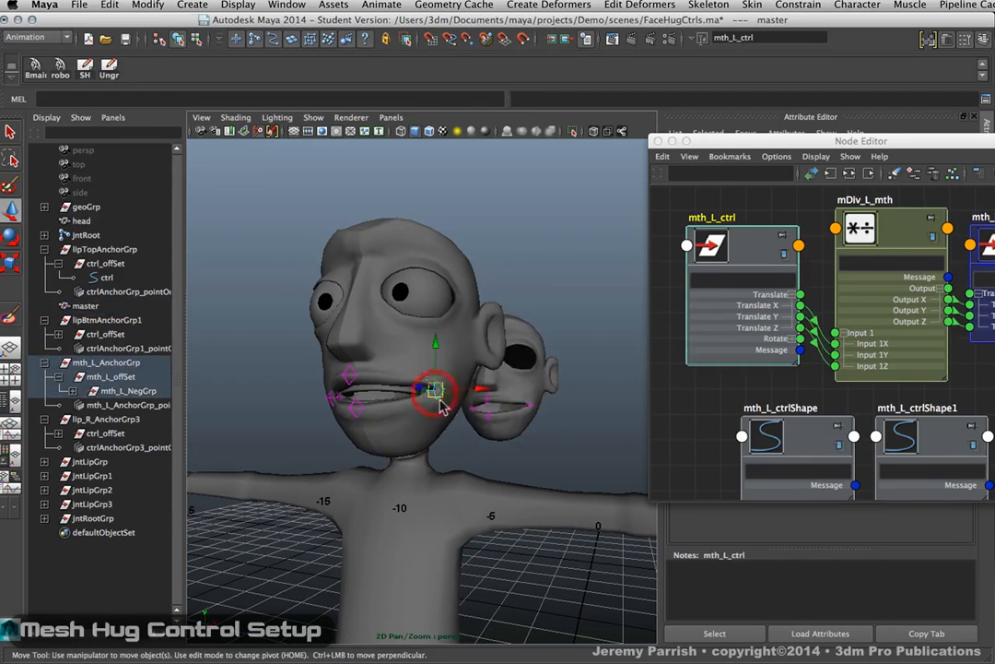
left_click_drag(436, 394, 394, 415)
Inspect the master mesh's influence with the Paint Skin Weights Tool, then return to the Move Tool and clear the selection.
right_click_drag(516, 401, 460, 381)
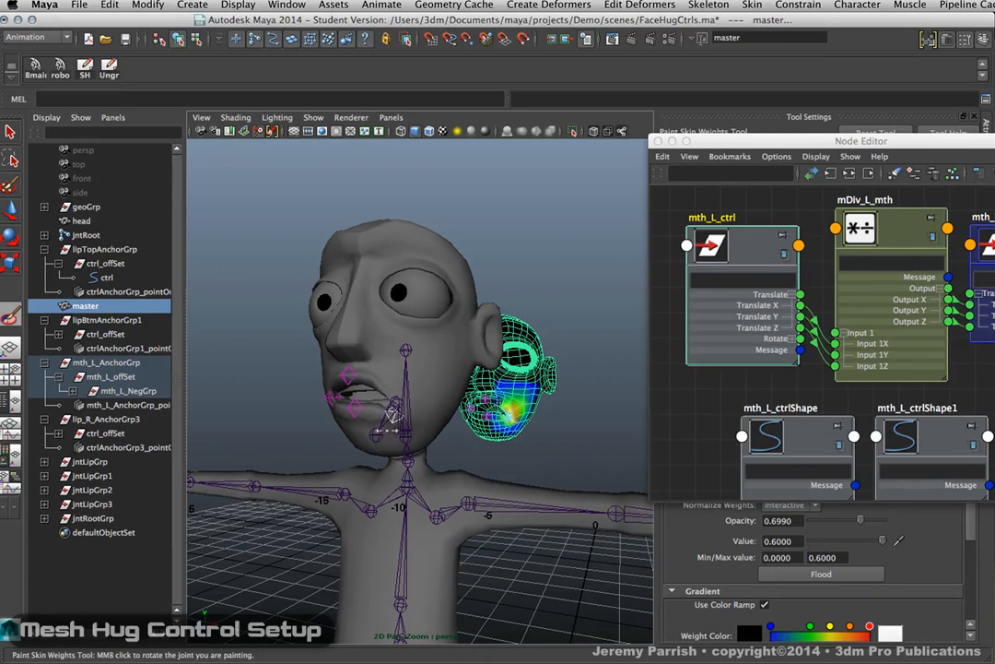
key("w")
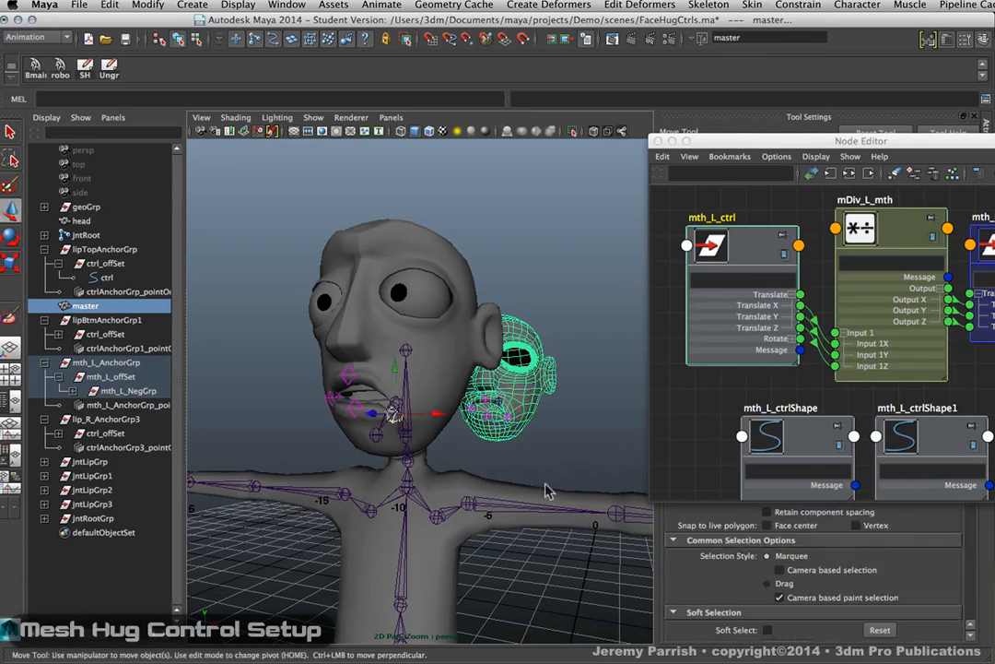
left_click(570, 438)
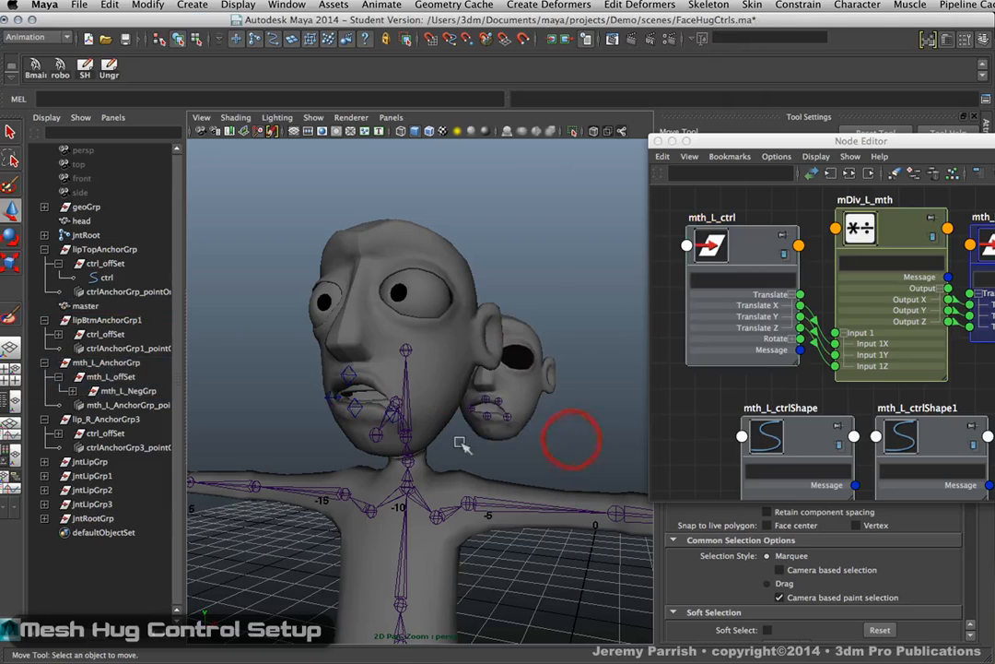
left_click(455, 357)
left_click(506, 396)
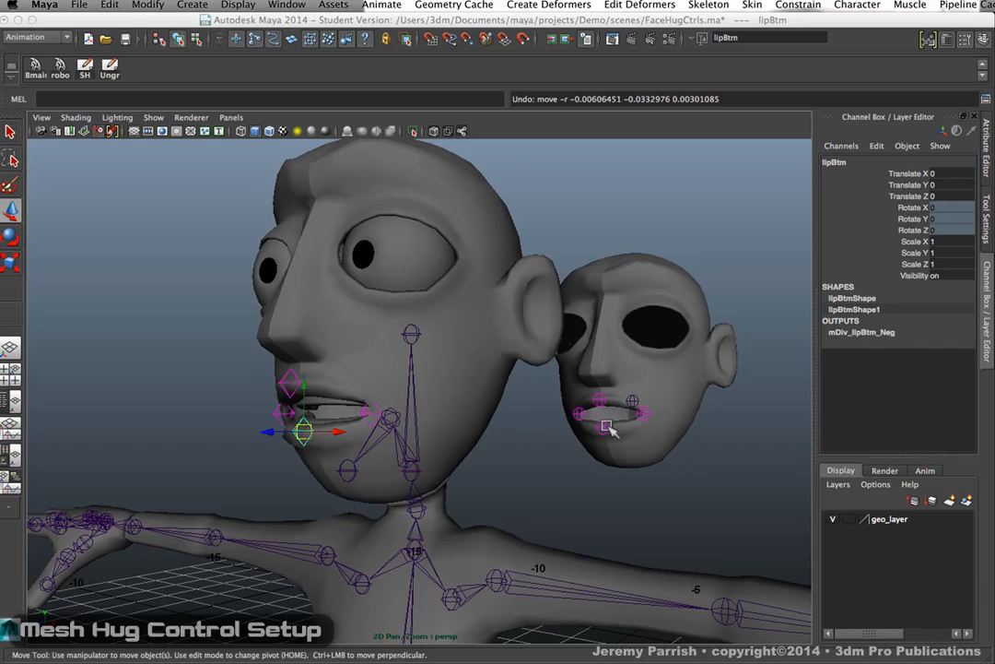
Test mth_L_ctrl with a free move and moves along its Y and X axes, undoing them.
left_click(370, 412)
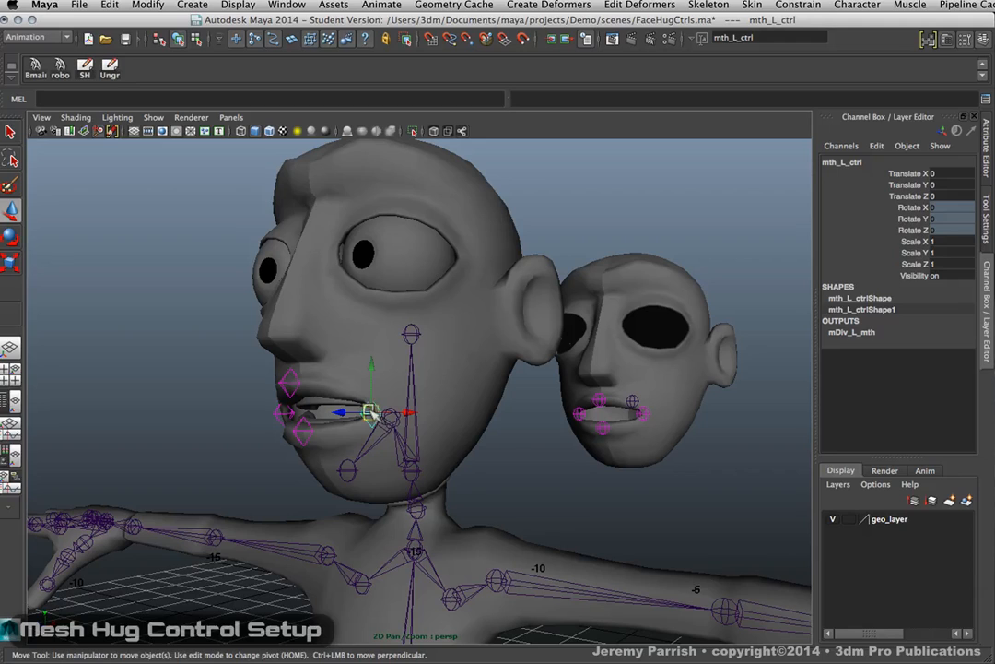
mouse_move(373, 414)
left_mouse_down()
mouse_move(378, 402)
mouse_move(376, 416)
mouse_move(369, 403)
mouse_move(368, 422)
mouse_move(366, 403)
mouse_move(350, 426)
mouse_move(374, 407)
mouse_move(373, 457)
mouse_move(366, 394)
mouse_move(334, 460)
mouse_move(356, 373)
mouse_move(383, 410)
left_mouse_up()
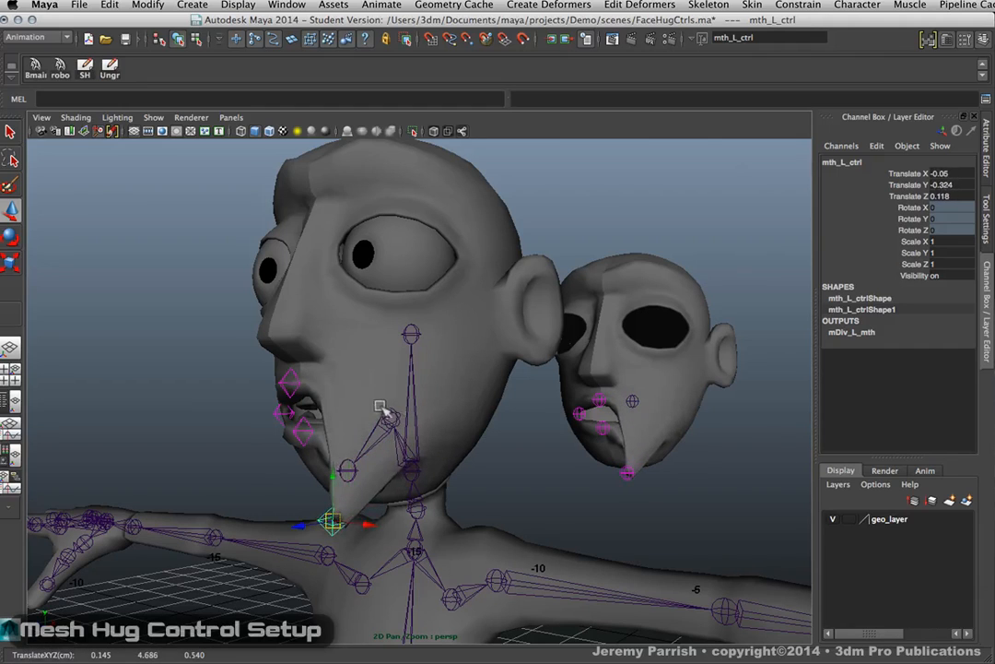
key("ctrl+z")
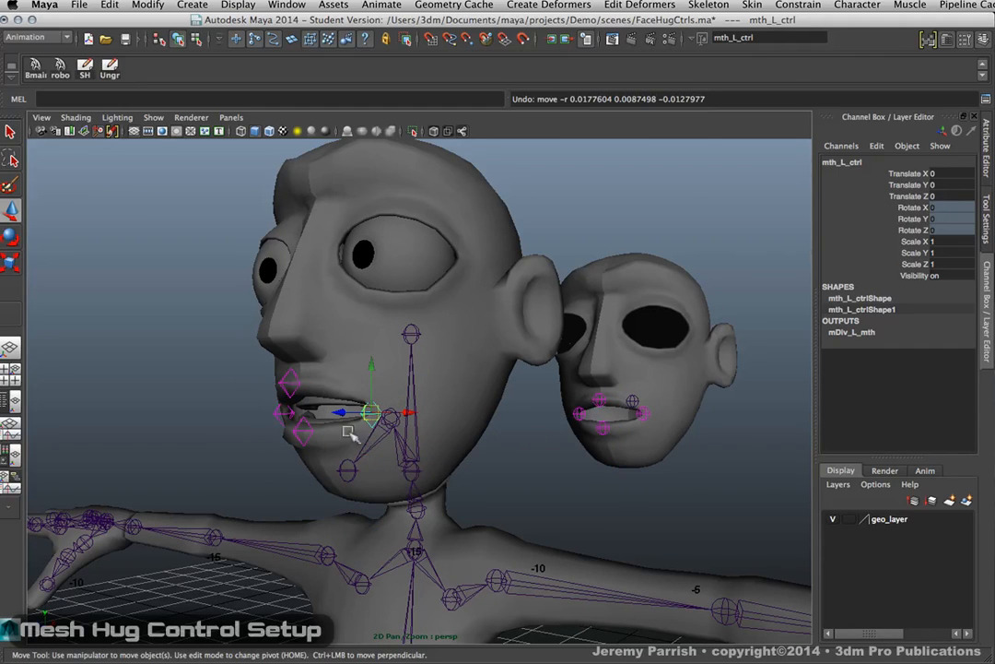
mouse_move(375, 368)
left_mouse_down()
mouse_move(374, 378)
mouse_move(378, 345)
mouse_move(375, 377)
left_mouse_up()
mouse_move(403, 416)
left_mouse_down()
mouse_move(433, 413)
mouse_move(410, 403)
left_mouse_up()
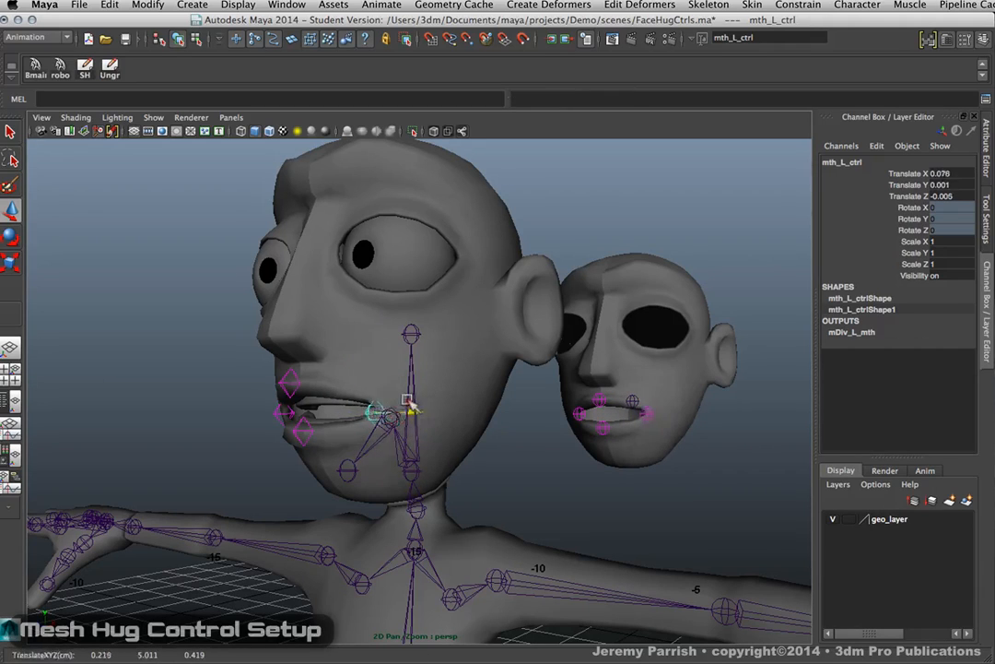
key("ctrl+z")
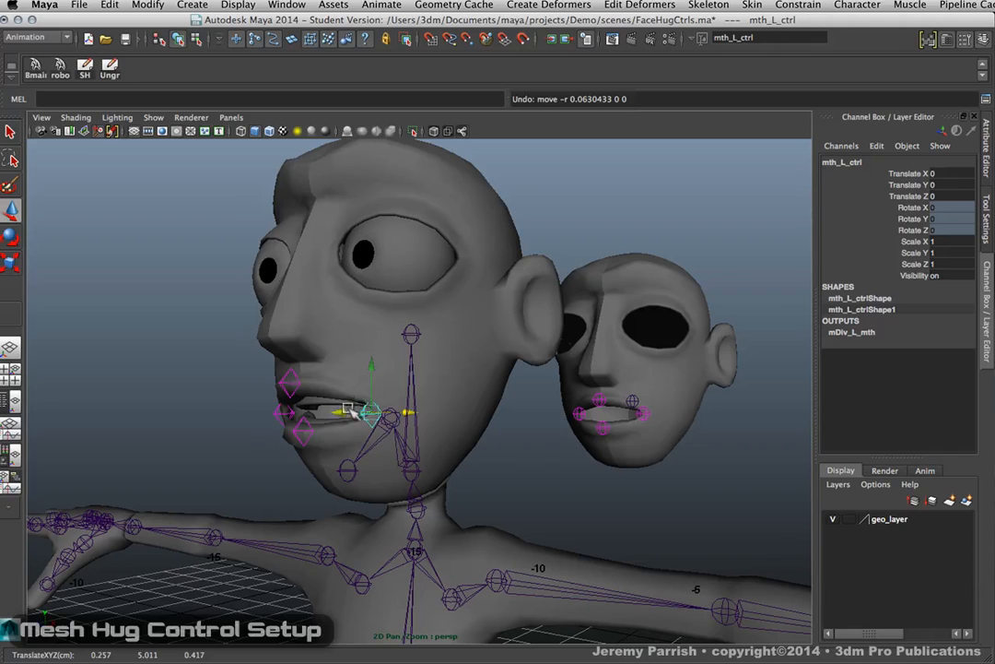
Test mth_L_ctrl along its Z and Y axes, undoing each move.
left_click_drag(351, 411, 330, 406)
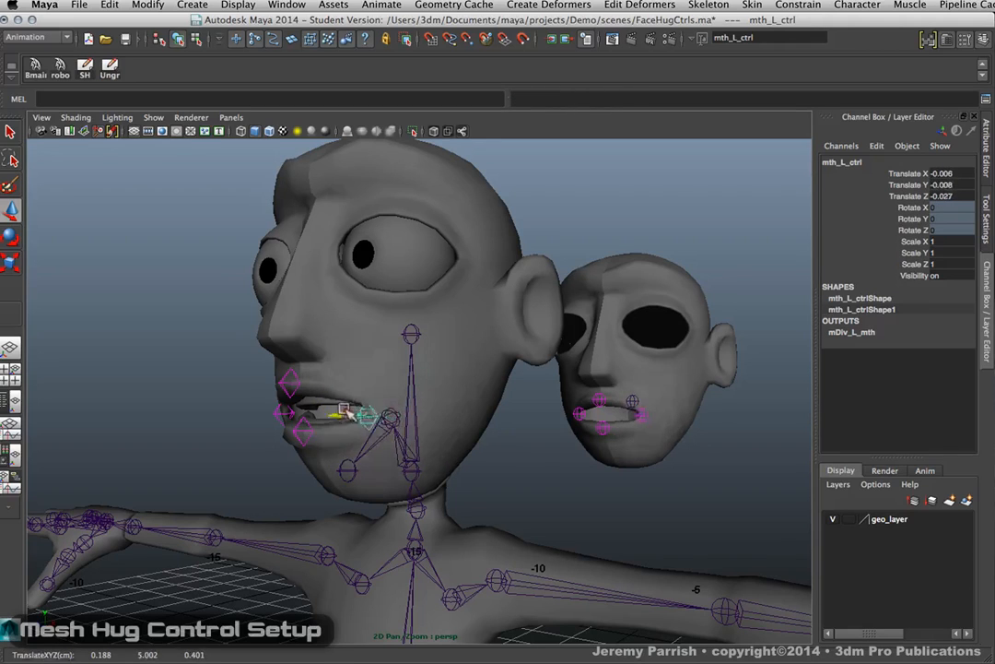
key("ctrl+z")
mouse_move(373, 365)
left_mouse_down()
mouse_move(373, 382)
mouse_move(377, 338)
mouse_move(374, 369)
left_mouse_up()
key("ctrl+z")
Scale mth_L_ctrl uniformly to about 2.321.
left_click_drag(479, 369, 451, 368, "alt")
key("r")
middle_click_drag(501, 371, 554, 374)
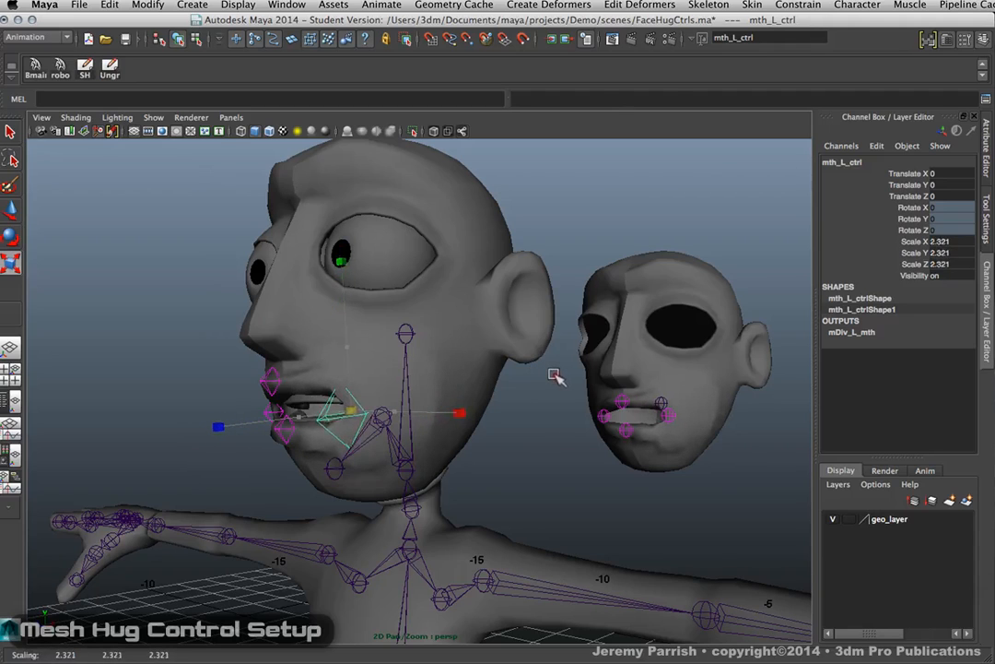
Scale the lipBtm control uniformly to about 1.513 and pull it forward to a Translate Z of about 0.091.
left_click(279, 429)
middle_click_drag(241, 388, 265, 417)
scroll(298, 443, "down", 2)
key("w")
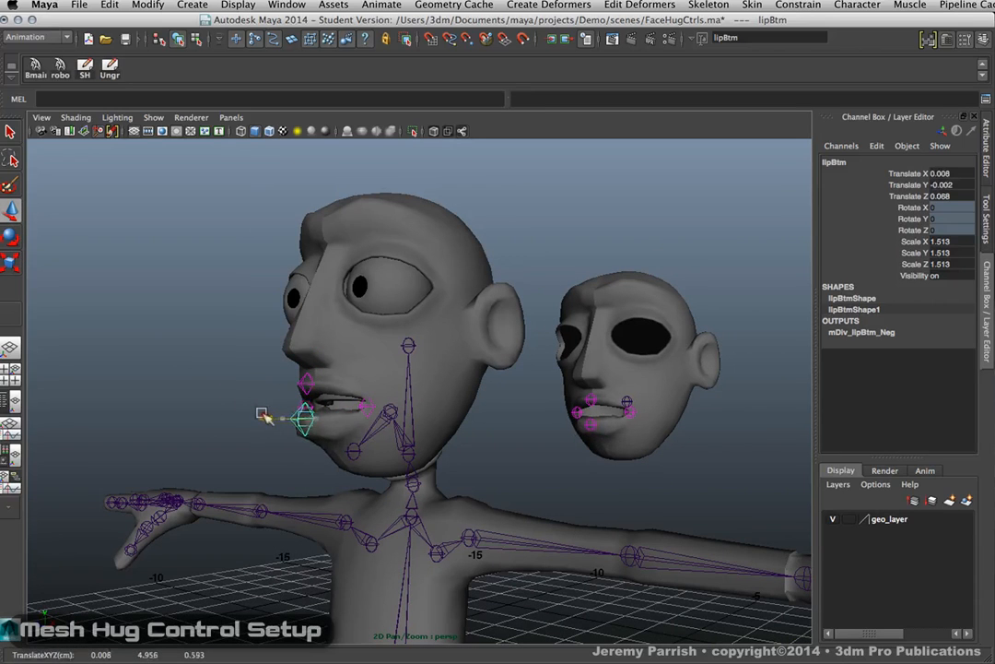
right_click_drag(256, 399, 286, 419, "alt")
left_click_drag(287, 420, 285, 443, "alt")
Select the lipTop control and scale it uniformly to about 0.892.
left_click(229, 384)
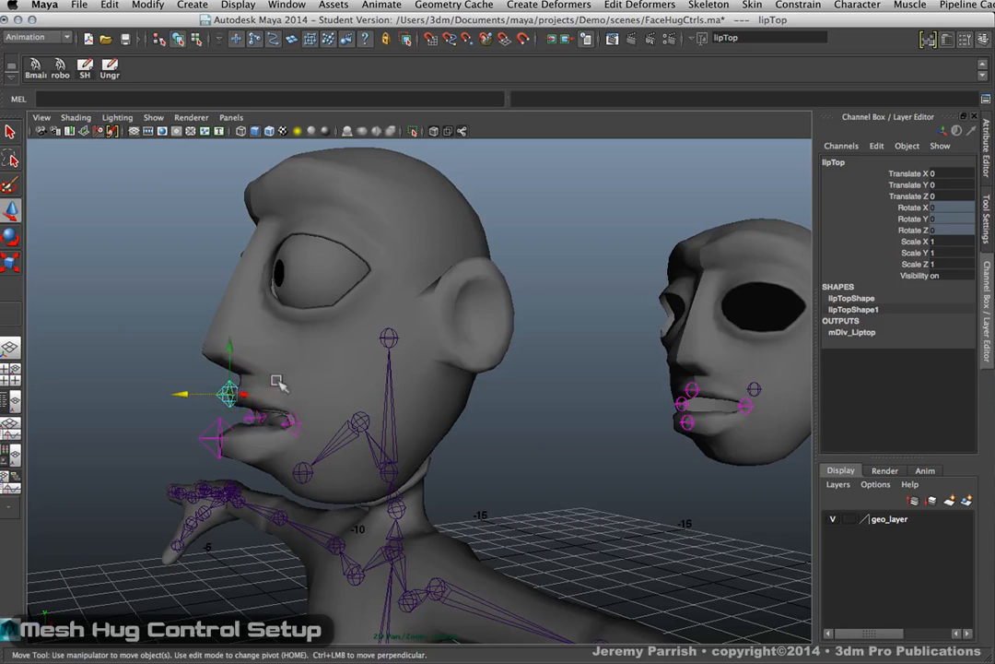
key("r")
mouse_move(326, 364)
middle_mouse_down()
mouse_move(334, 371)
mouse_move(324, 368)
middle_mouse_up()
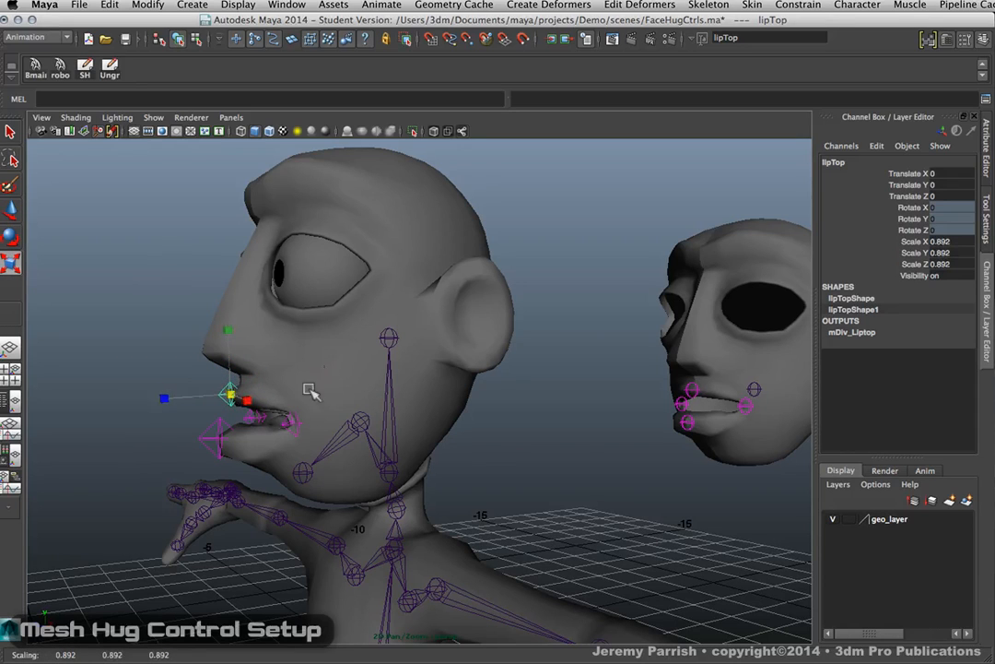
Reselect the lipBtm control and scale it down uniformly to a small size.
left_click(213, 431)
left_click(217, 421)
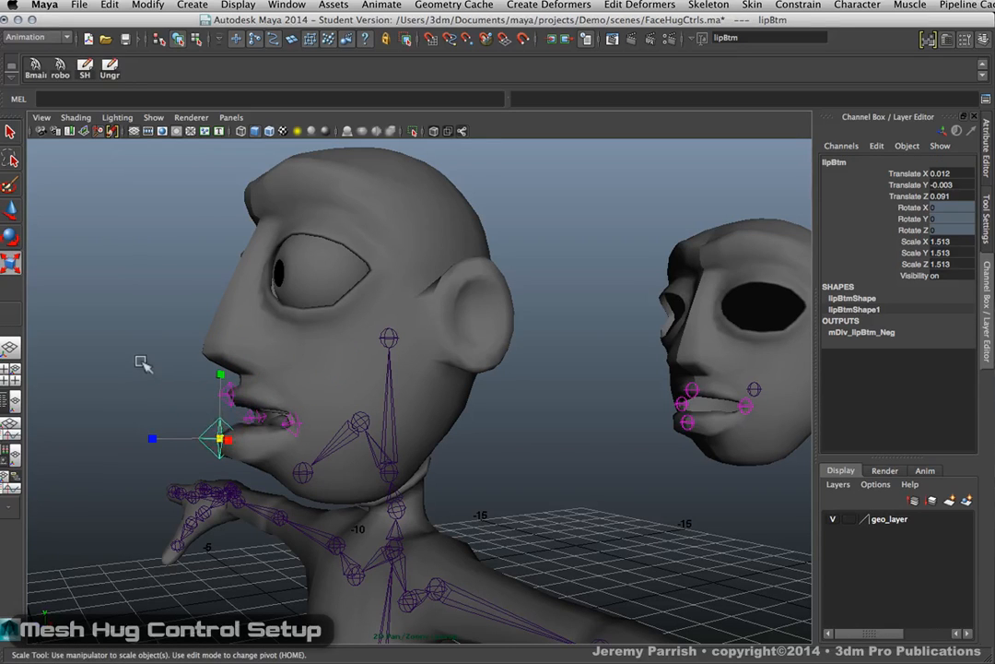
middle_click_drag(177, 360, 152, 359)
Reselect the lipTop control and scale it down uniformly to about 0.749.
left_click(271, 374)
left_click_drag(273, 373, 331, 379, "alt")
left_click(340, 411)
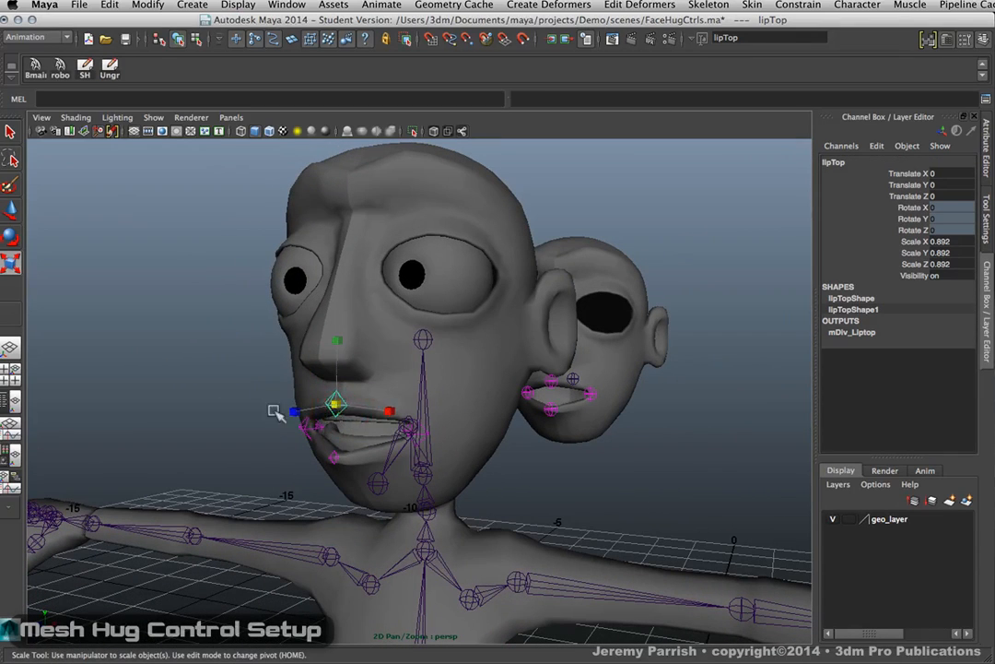
middle_click_drag(274, 411, 226, 387)
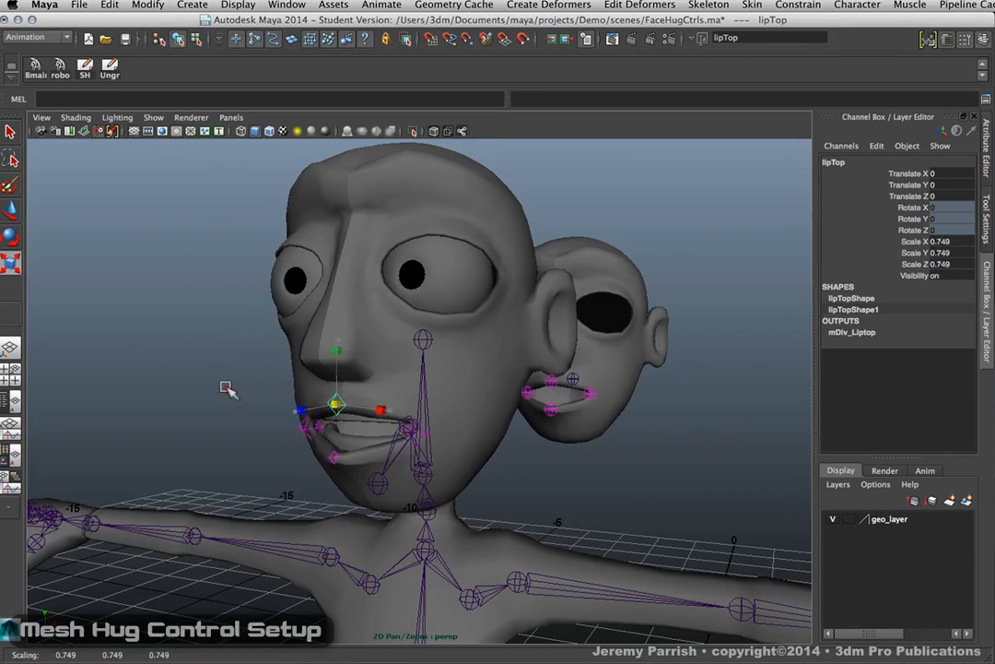
Select mth_L_ctrl at the mouth corner and scale it uniformly to about 0.847.
left_click(419, 433)
left_click_drag(446, 438, 565, 421, "alt")
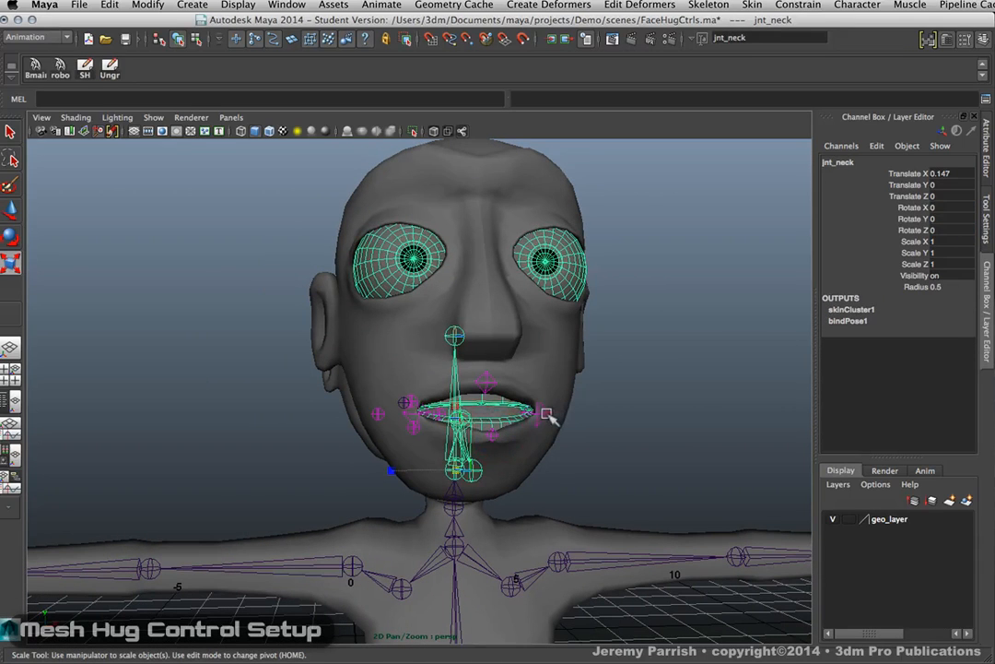
left_click(546, 414)
mouse_move(556, 438)
middle_mouse_down()
mouse_move(591, 440)
mouse_move(573, 447)
middle_mouse_up()
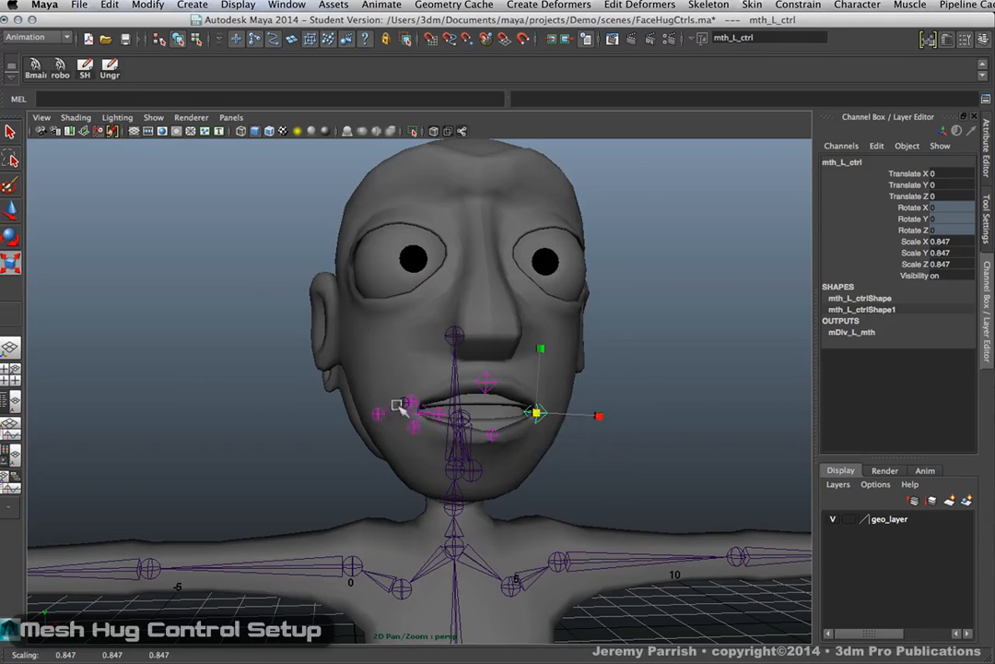